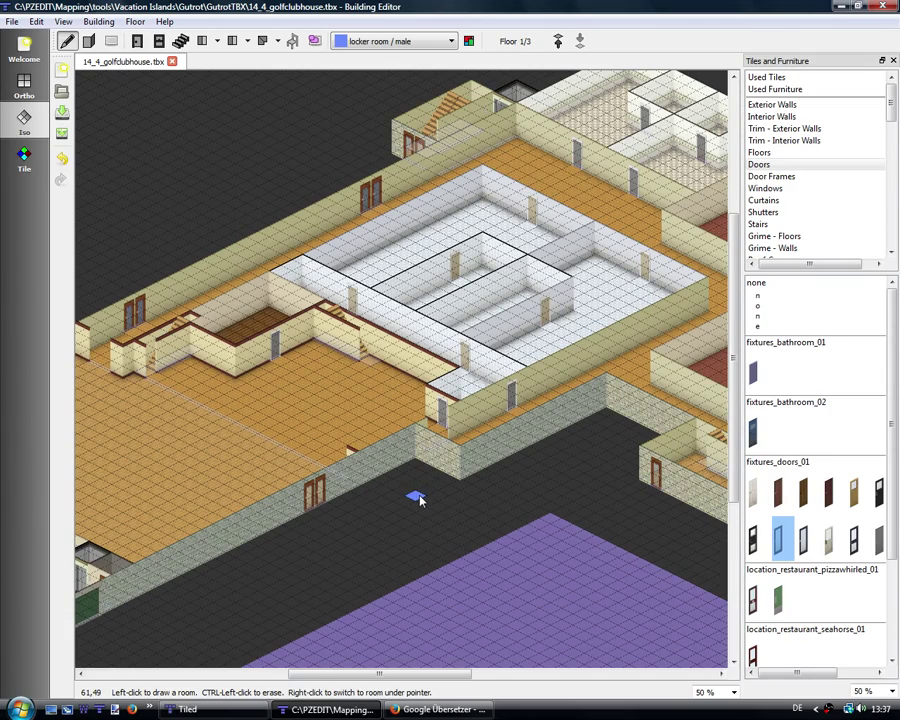
# Step: Pan across the ground floor's locker rooms, briefly hiding and showing the walls
pyautogui.moveTo(402, 500)
pyautogui.mouseDown()
pyautogui.moveTo(470, 512)
pyautogui.moveTo(628, 475)
pyautogui.moveTo(309, 502)
pyautogui.mouseUp()
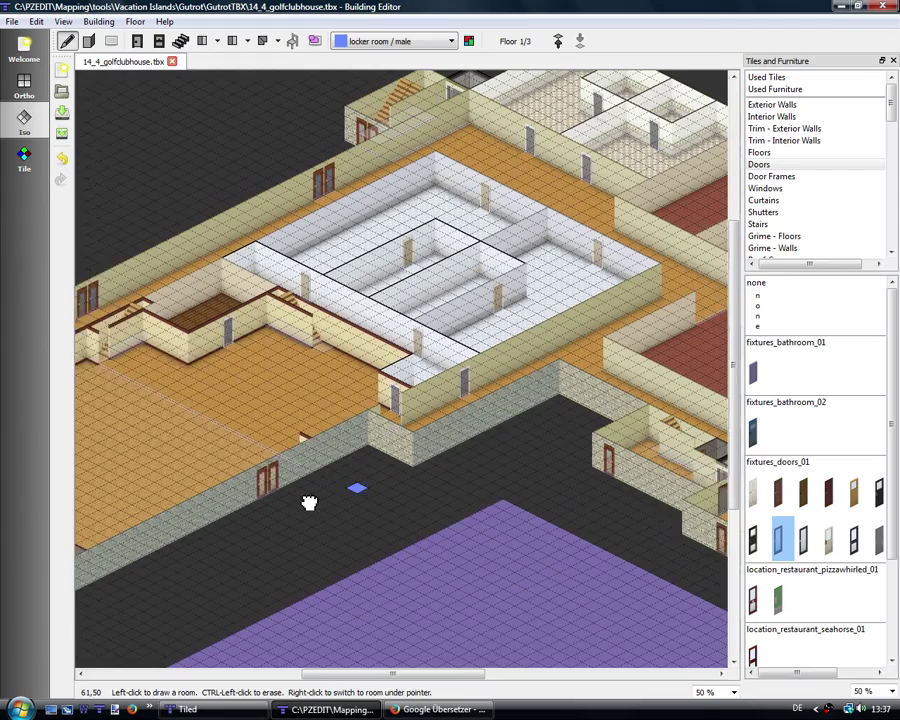
pyautogui.moveTo(482, 466); pyautogui.dragTo(428, 497)
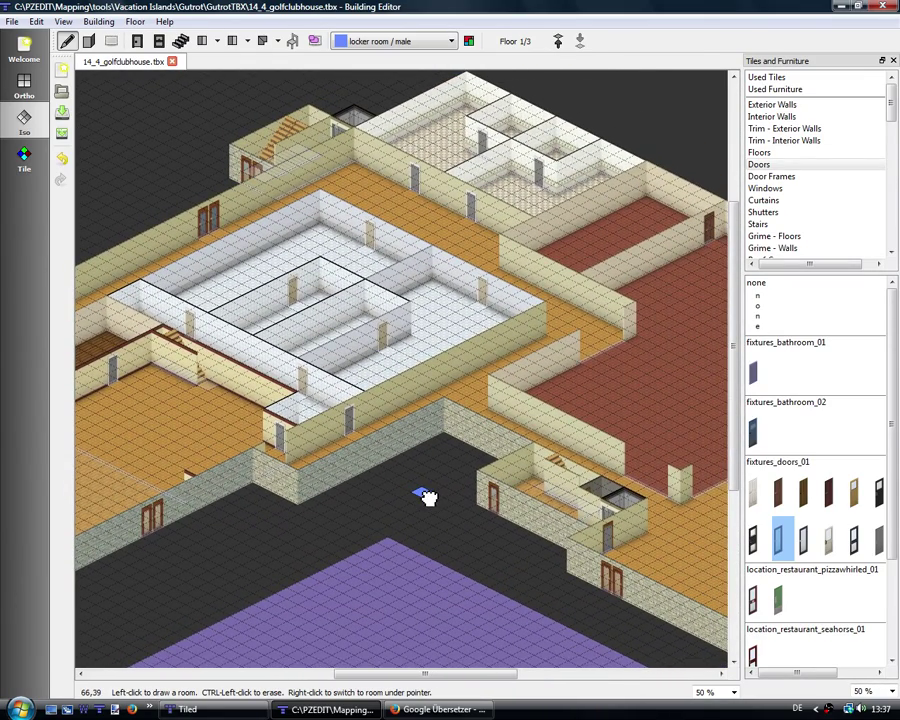
pyautogui.moveTo(425, 497)
pyautogui.mouseDown()
pyautogui.moveTo(348, 474)
pyautogui.moveTo(529, 461)
pyautogui.moveTo(585, 476)
pyautogui.mouseUp()
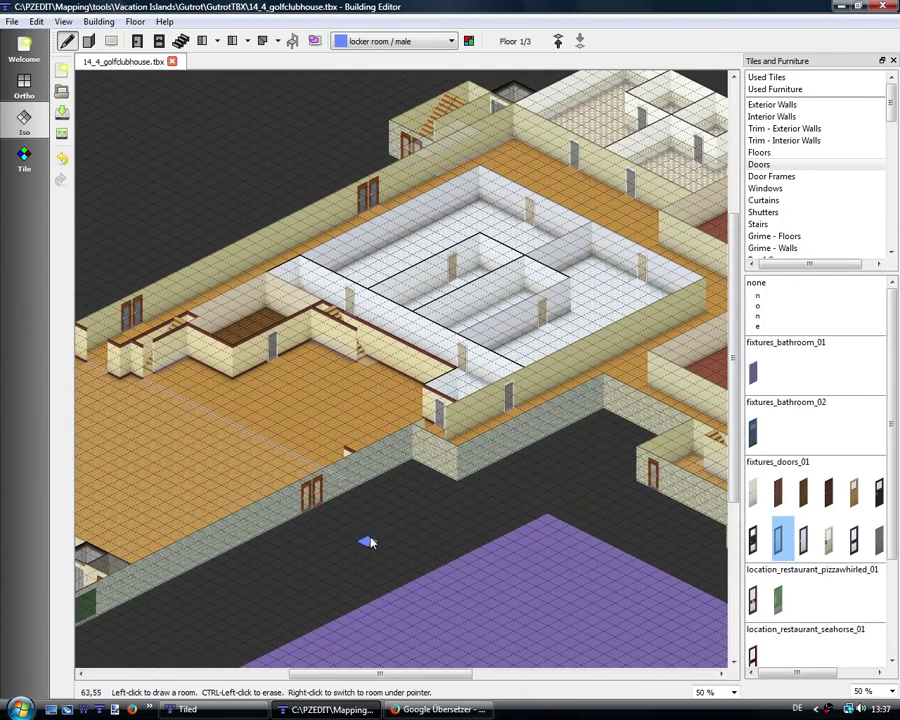
pyautogui.moveTo(366, 537)
pyautogui.mouseDown()
pyautogui.moveTo(422, 514)
pyautogui.moveTo(477, 511)
pyautogui.moveTo(607, 479)
pyautogui.mouseUp()
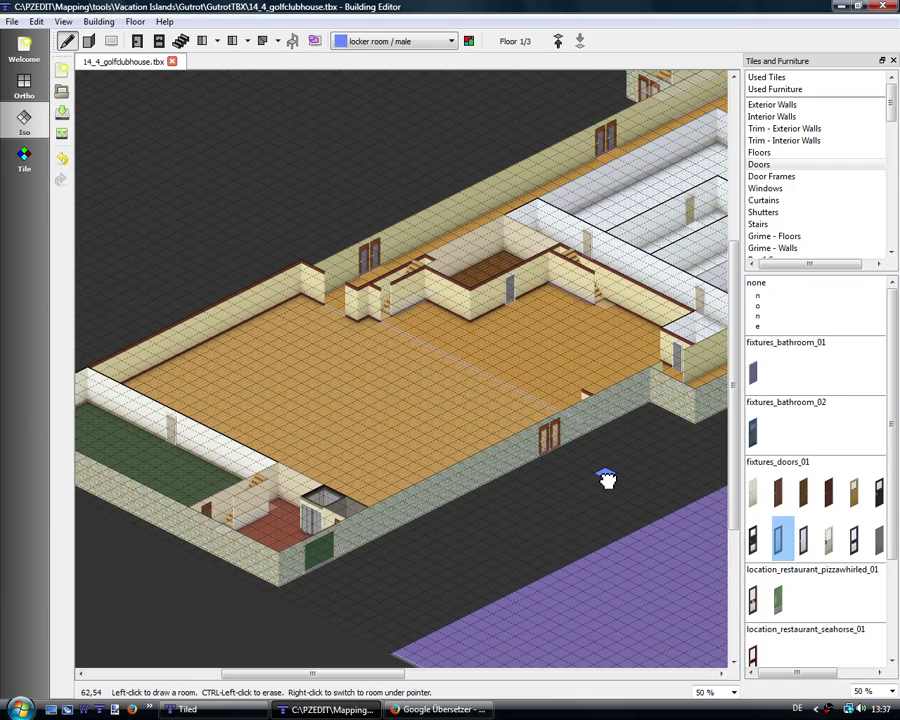
pyautogui.moveTo(607, 479)
pyautogui.mouseDown()
pyautogui.moveTo(484, 527)
pyautogui.moveTo(255, 590)
pyautogui.moveTo(478, 561)
pyautogui.moveTo(372, 519)
pyautogui.moveTo(336, 479)
pyautogui.moveTo(275, 472)
pyautogui.moveTo(418, 518)
pyautogui.mouseUp()
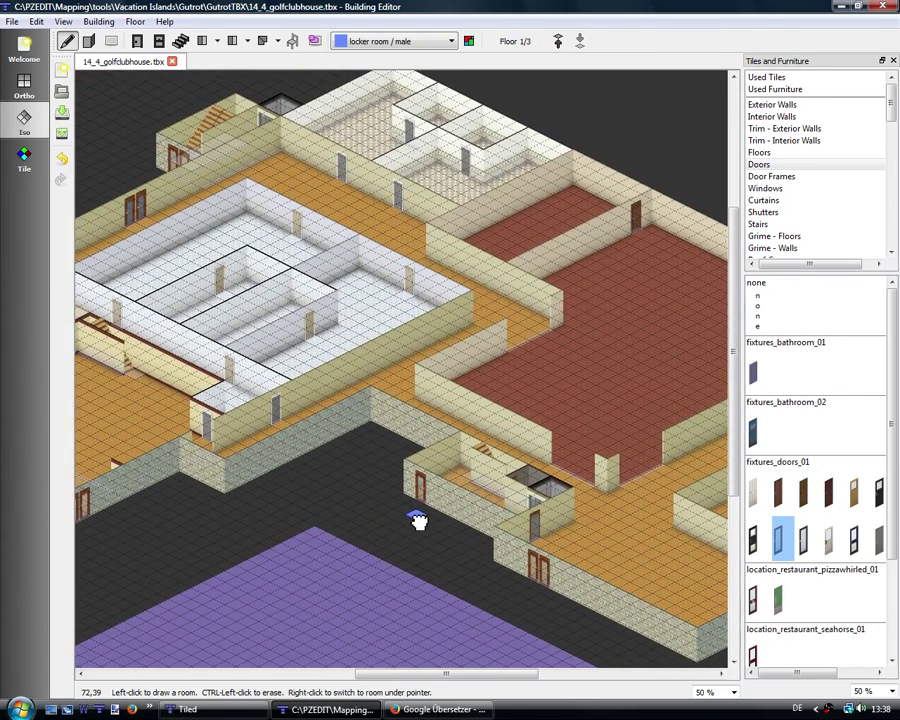
pyautogui.hotkey('ctrl', 'w')
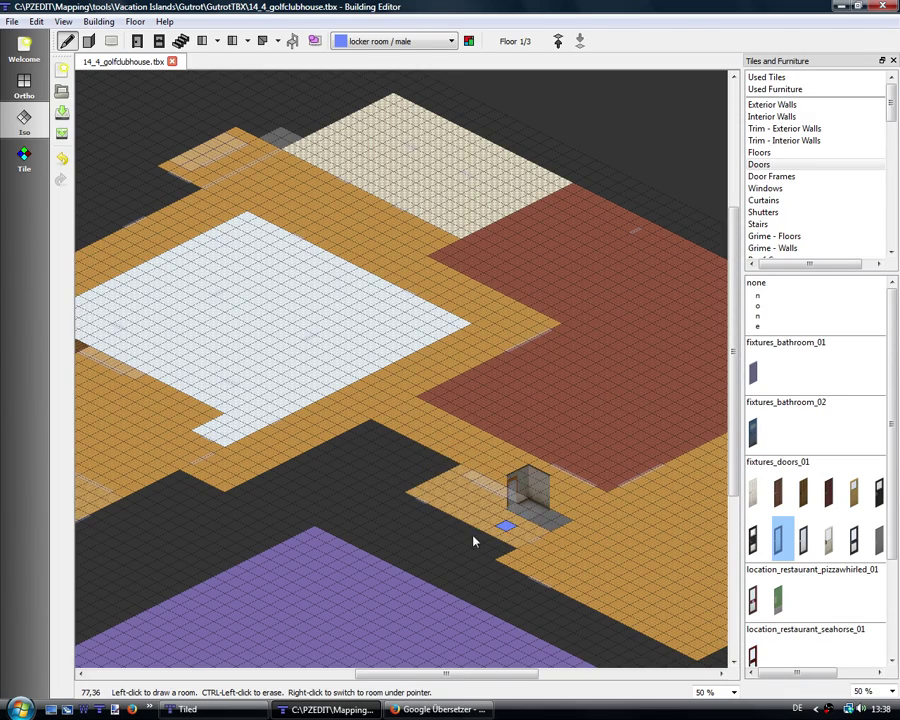
pyautogui.hotkey('ctrl', 'w')
pyautogui.moveTo(297, 472)
pyautogui.mouseDown()
pyautogui.moveTo(460, 533)
pyautogui.moveTo(466, 573)
pyautogui.mouseUp()
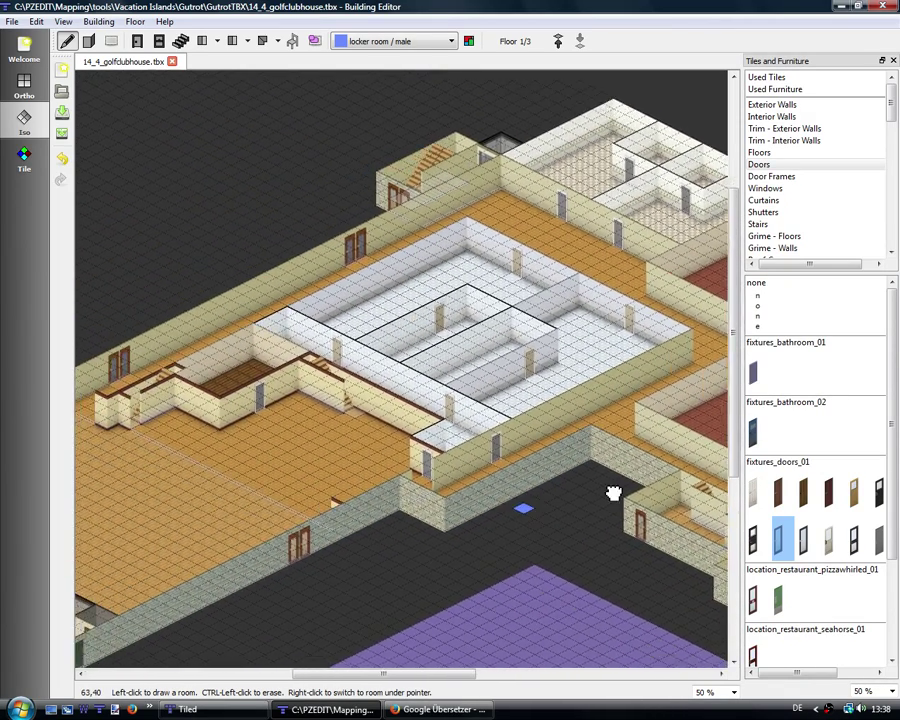
# Step: Go up to Floor 2/3 and pan toward the red-floored hall
pyautogui.click(558, 41)
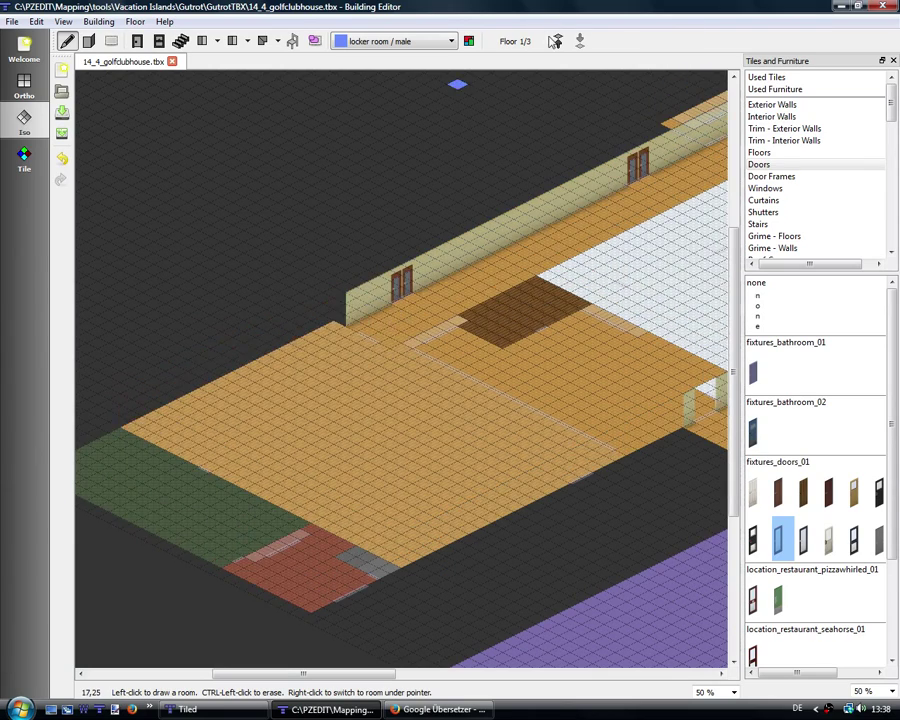
pyautogui.click(558, 41)
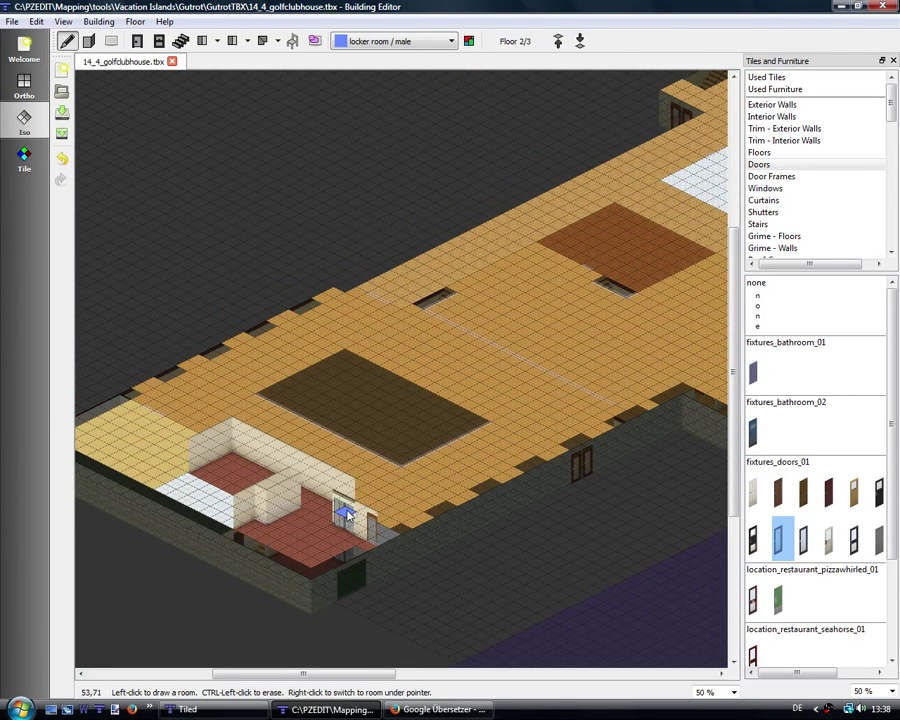
pyautogui.moveTo(675, 515); pyautogui.dragTo(270, 584)
pyautogui.moveTo(492, 518); pyautogui.dragTo(236, 530)
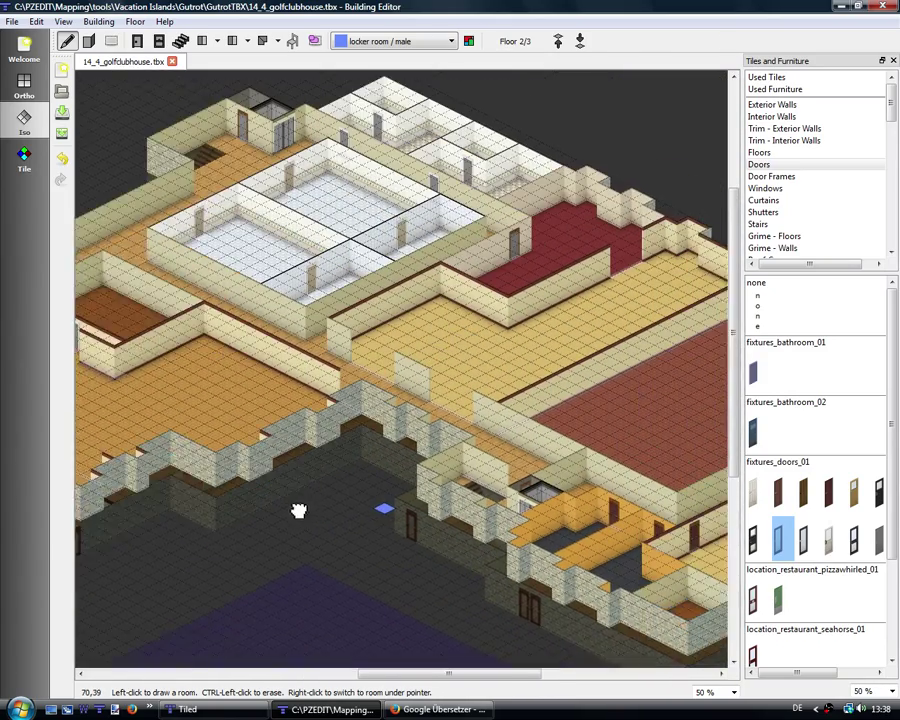
pyautogui.moveTo(312, 558)
pyautogui.mouseDown()
pyautogui.moveTo(204, 552)
pyautogui.moveTo(230, 536)
pyautogui.moveTo(243, 543)
pyautogui.mouseUp()
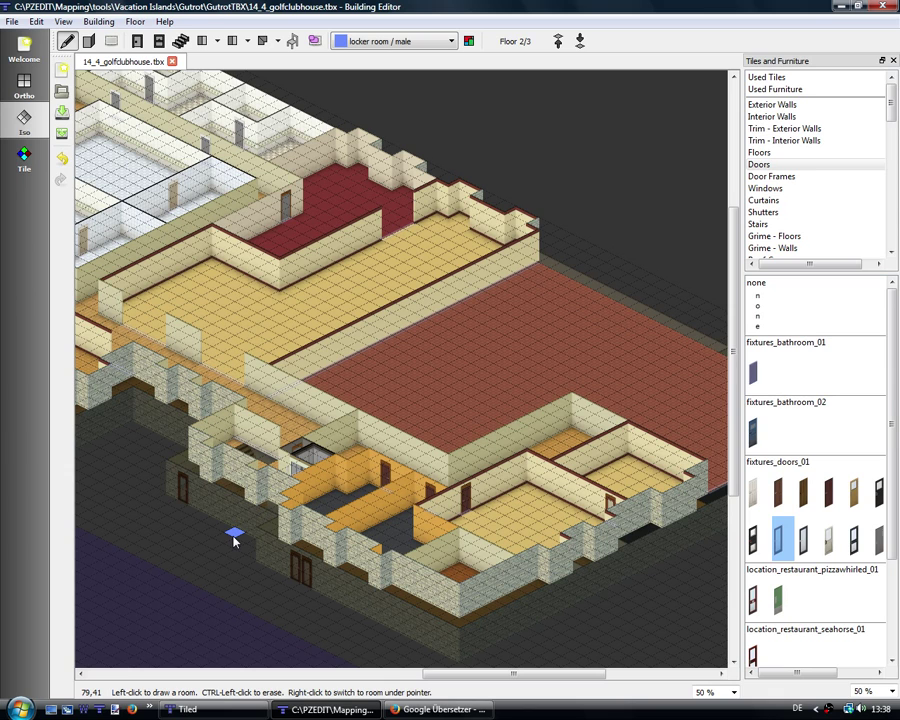
# Step: Pan and zoom across the second floor to look over the large red hall
pyautogui.moveTo(222, 524); pyautogui.dragTo(385, 567)
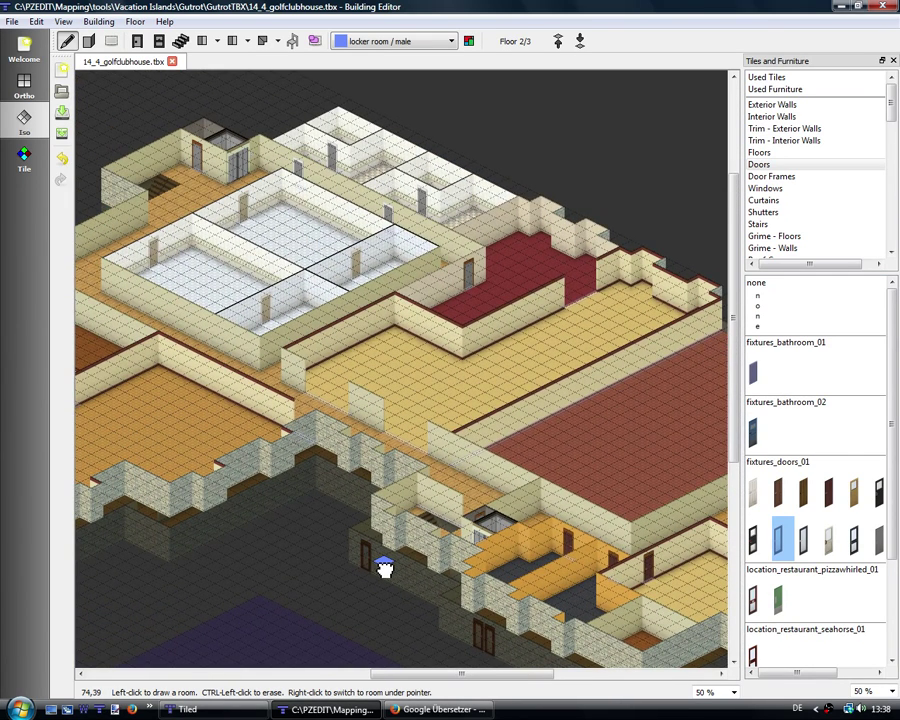
pyautogui.moveTo(385, 567)
pyautogui.mouseDown()
pyautogui.moveTo(434, 587)
pyautogui.moveTo(425, 596)
pyautogui.moveTo(364, 583)
pyautogui.mouseUp()
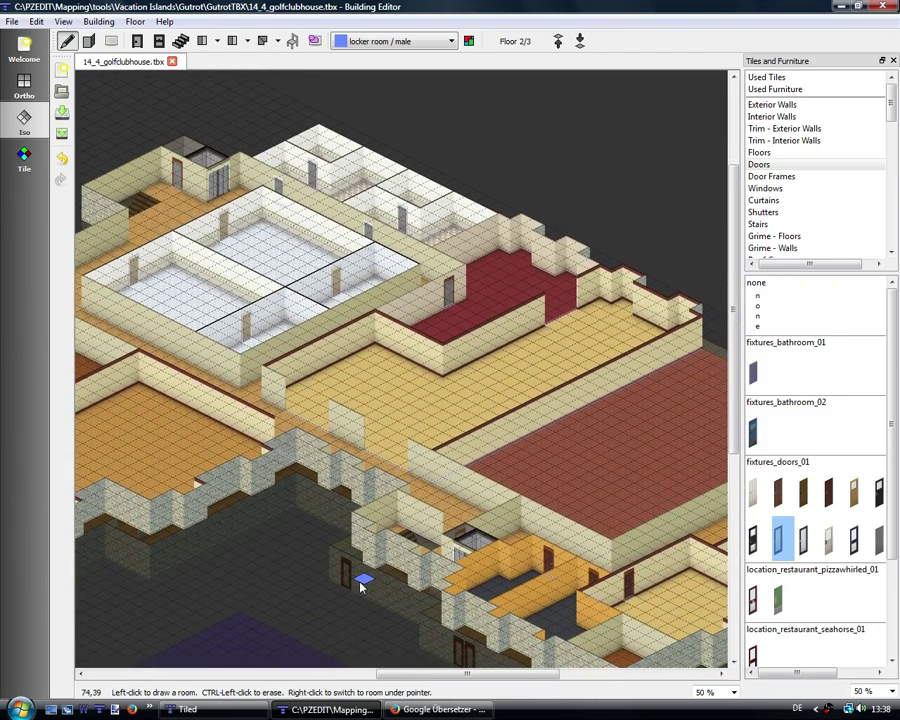
pyautogui.moveTo(278, 541)
pyautogui.mouseDown()
pyautogui.moveTo(638, 538)
pyautogui.moveTo(618, 518)
pyautogui.moveTo(633, 479)
pyautogui.mouseUp()
pyautogui.scroll(-3, 622, 458)
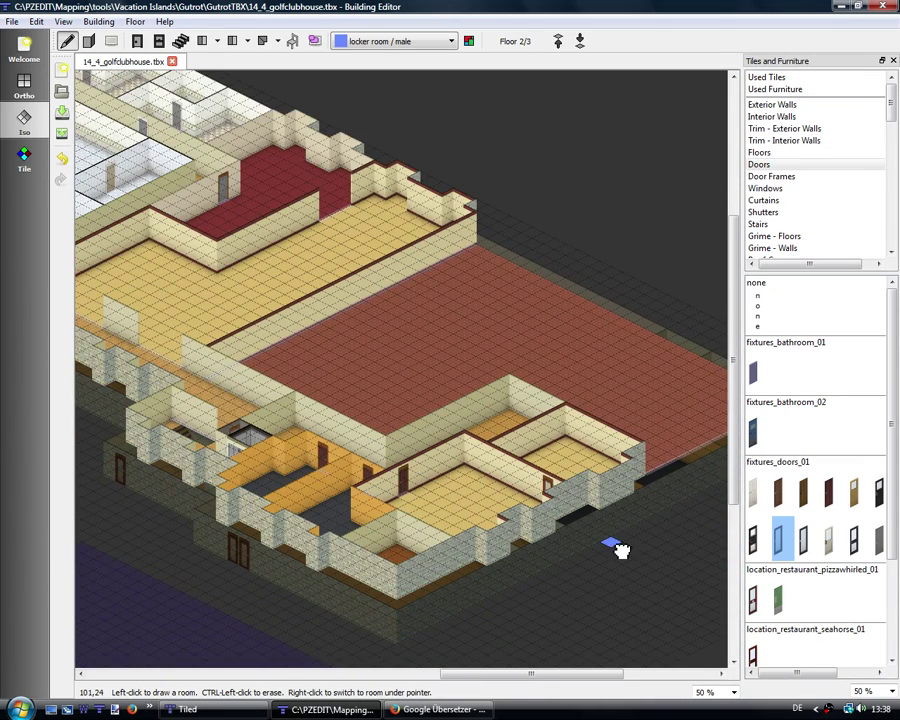
pyautogui.moveTo(620, 548); pyautogui.dragTo(583, 547)
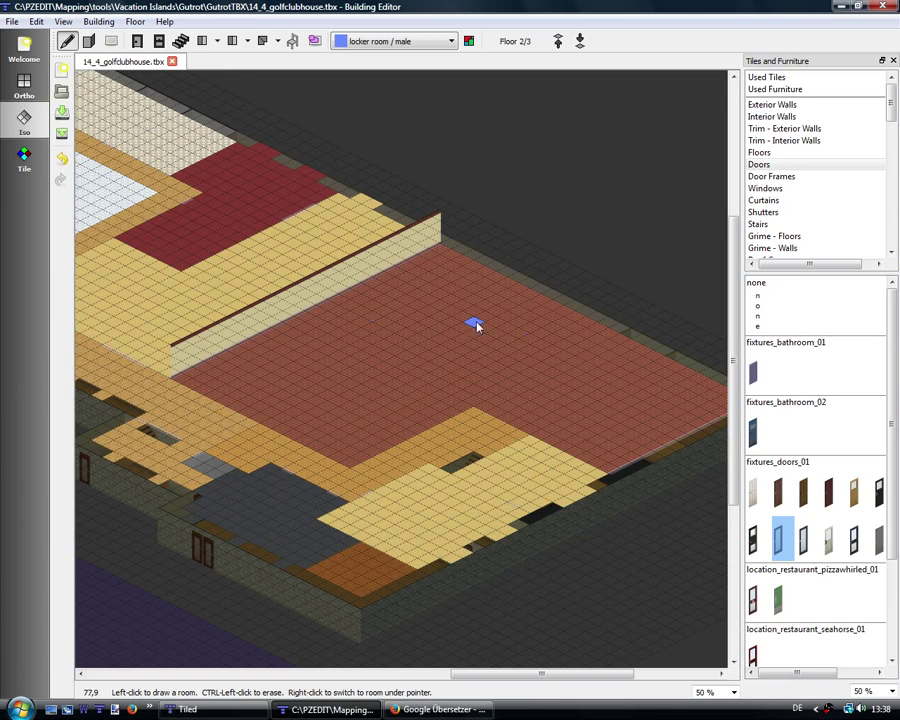
pyautogui.moveTo(700, 573); pyautogui.dragTo(731, 567)
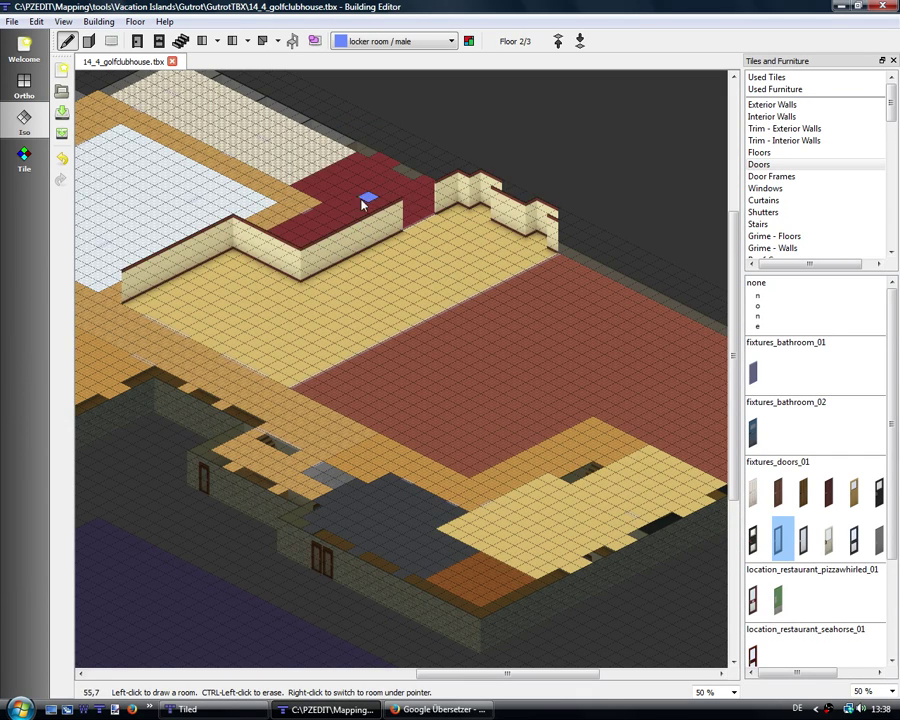
pyautogui.hscroll(-3, 370, 240)
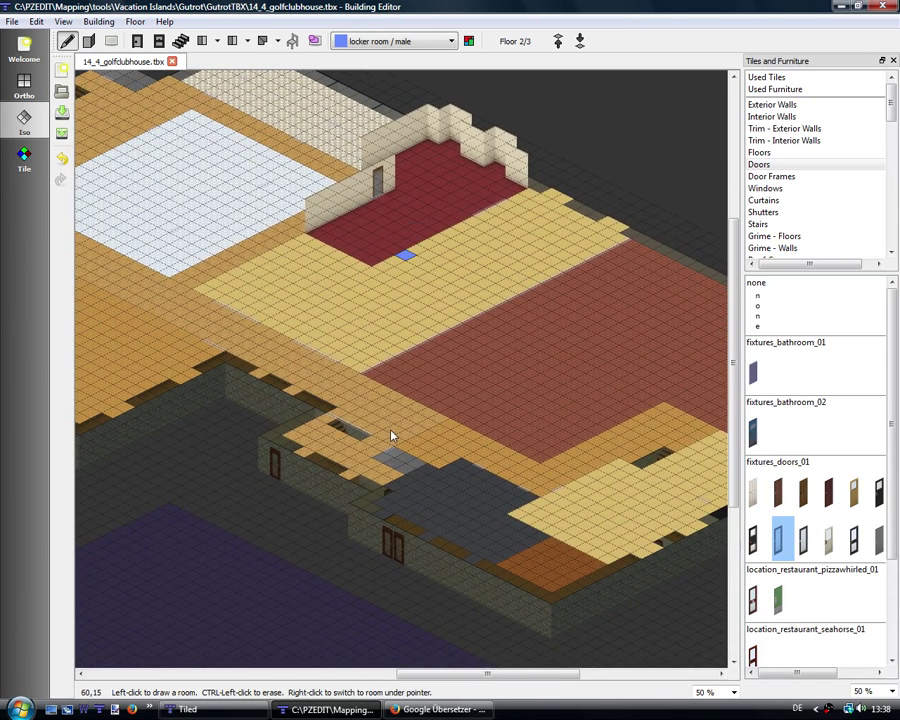
pyautogui.hscroll(3, 430, 430)
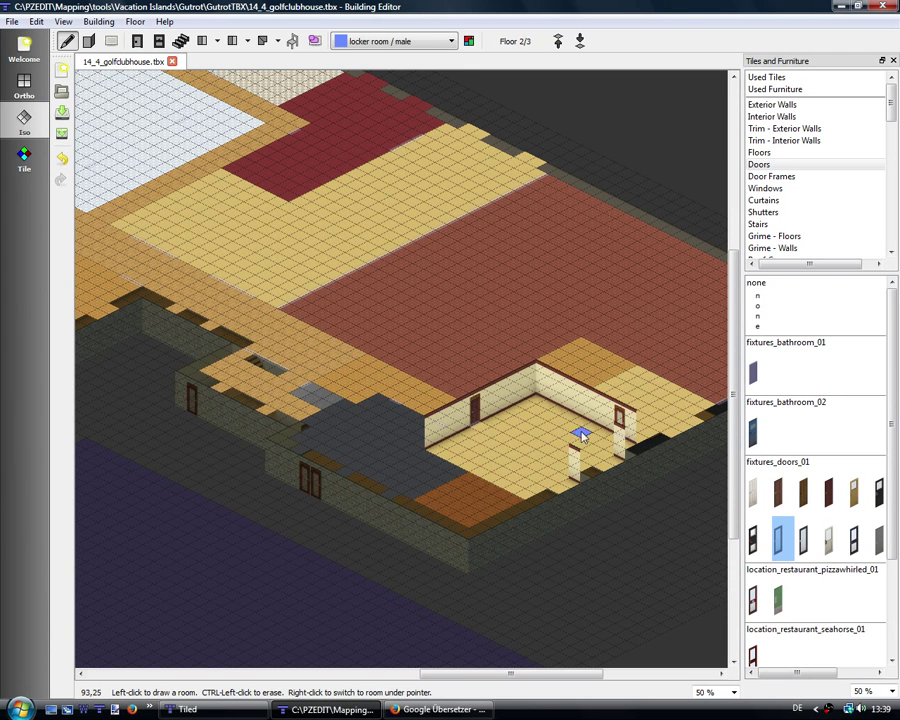
# Step: Pan floor 2 toward the southern stone wall, hiding then showing its walls with Ctrl+W
pyautogui.moveTo(634, 410); pyautogui.dragTo(562, 422)
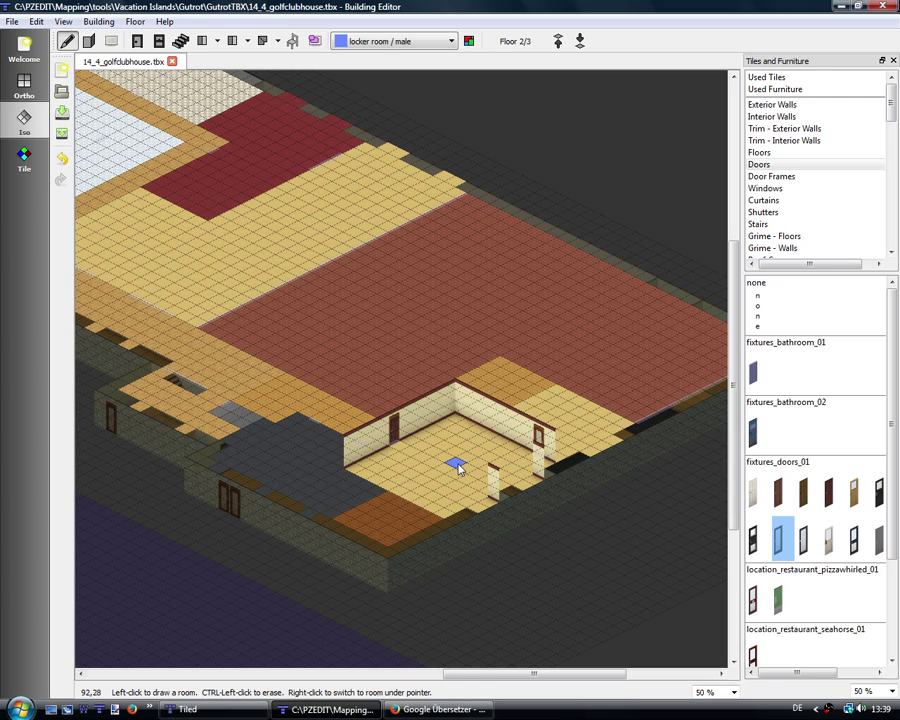
pyautogui.moveTo(458, 469); pyautogui.dragTo(630, 555)
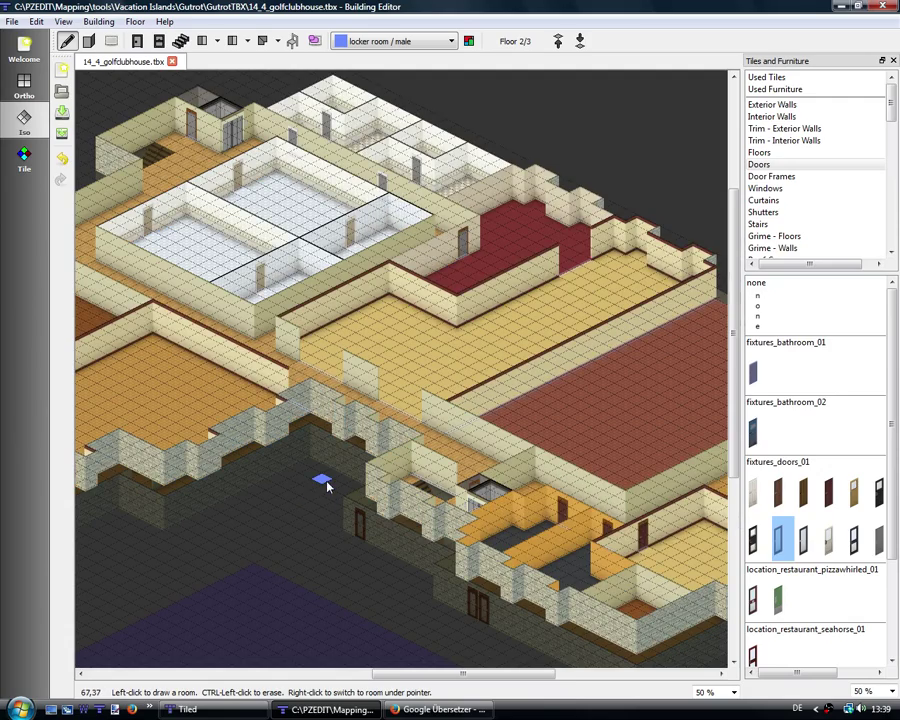
pyautogui.moveTo(327, 484); pyautogui.dragTo(545, 453)
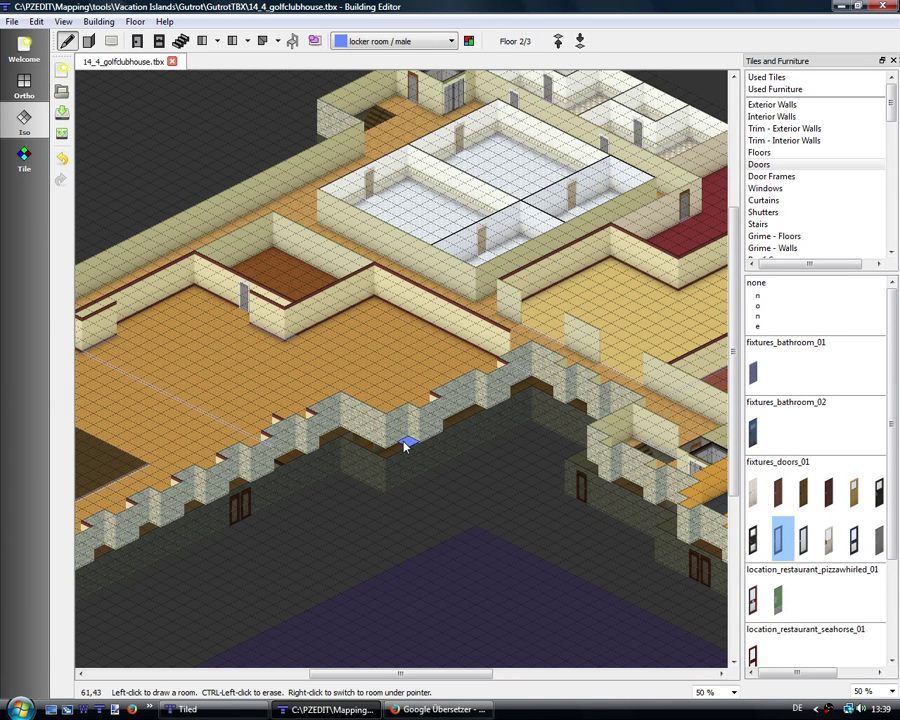
pyautogui.hotkey('ctrl', 'w')
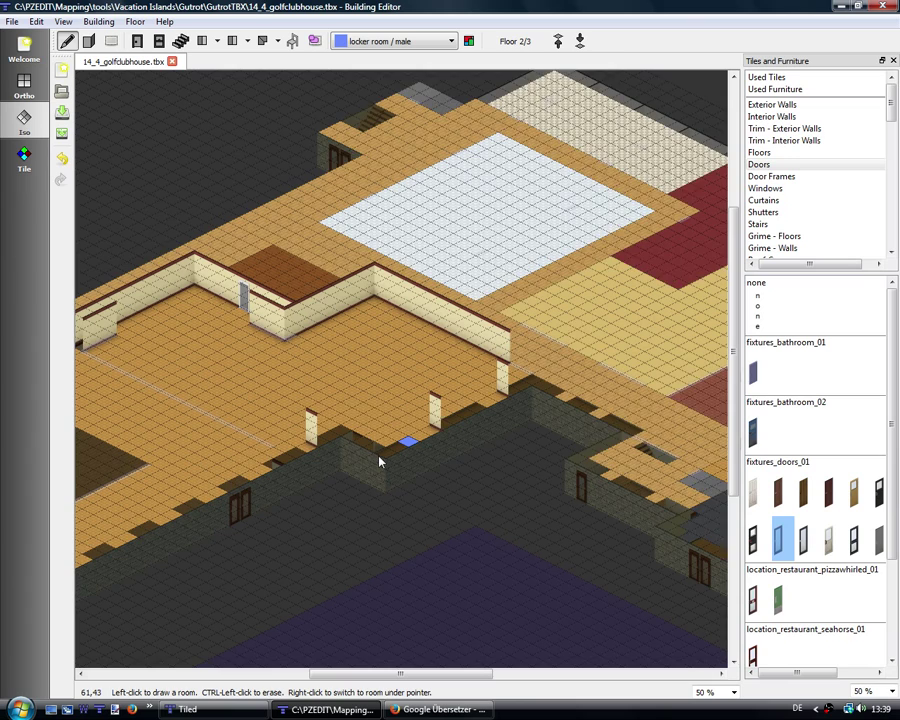
pyautogui.hotkey('ctrl', 'w')
pyautogui.hotkey('ctrl', 'w')
pyautogui.hotkey('ctrl', 'w')
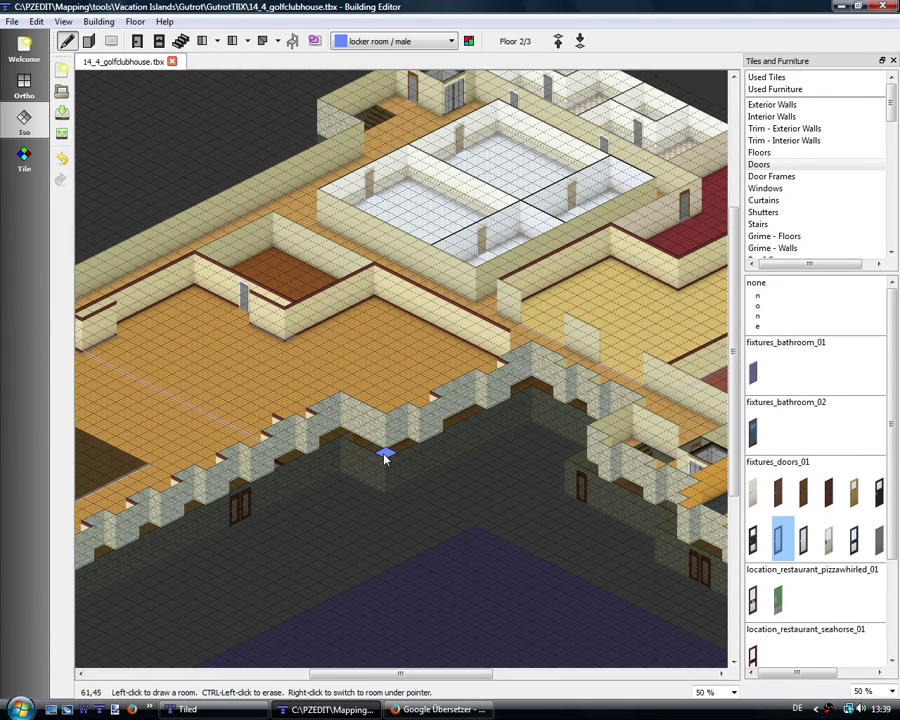
pyautogui.moveTo(391, 466)
pyautogui.mouseDown()
pyautogui.moveTo(508, 506)
pyautogui.moveTo(261, 416)
pyautogui.moveTo(482, 532)
pyautogui.moveTo(343, 467)
pyautogui.mouseUp()
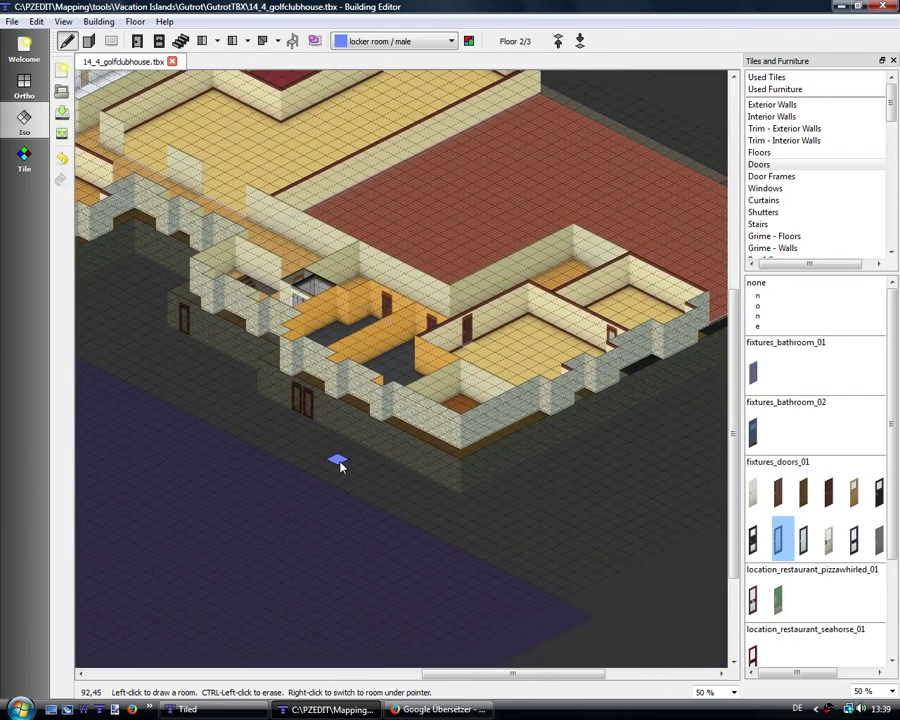
# Step: Zoom in along the stone wall and double doors, then hide the second-floor walls
pyautogui.scroll(1, 340, 464)
pyautogui.scroll(1, 340, 464)
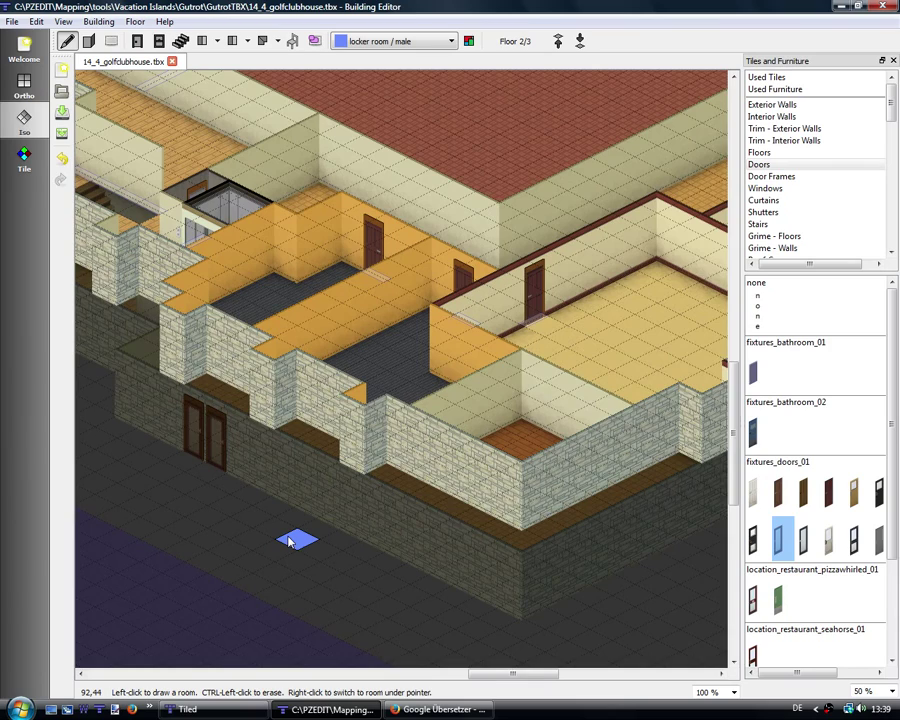
pyautogui.moveTo(298, 538); pyautogui.dragTo(333, 508)
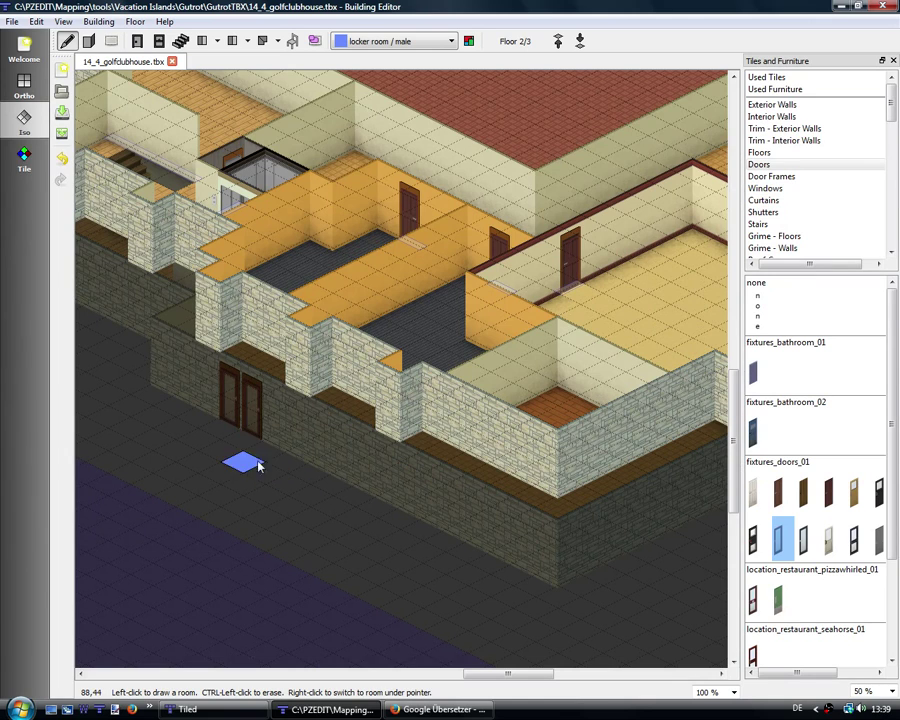
pyautogui.moveTo(263, 458)
pyautogui.mouseDown()
pyautogui.moveTo(273, 458)
pyautogui.moveTo(230, 448)
pyautogui.mouseUp()
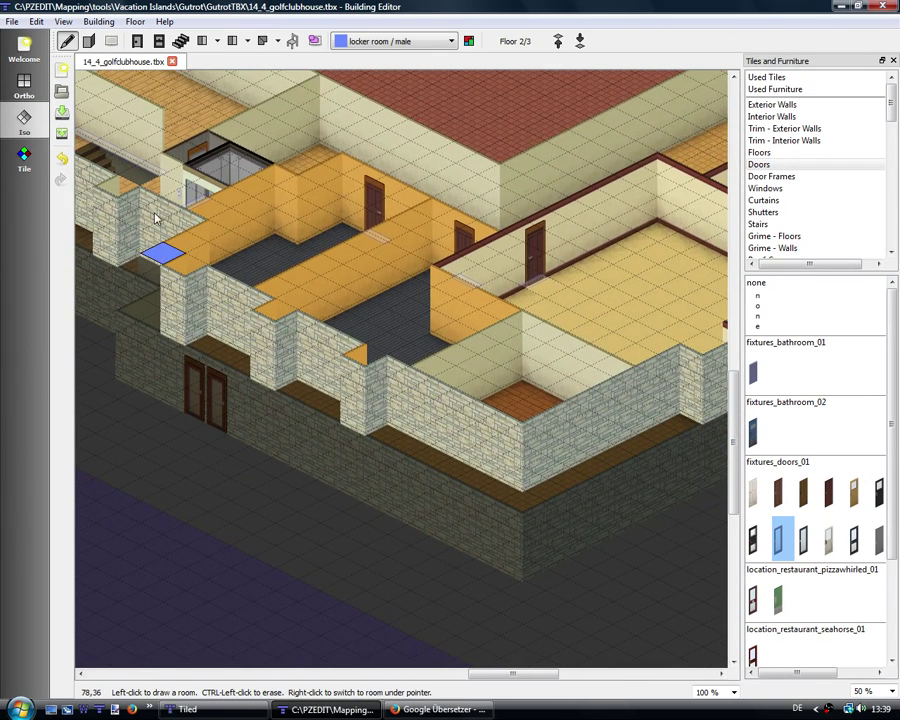
pyautogui.moveTo(179, 386); pyautogui.dragTo(260, 396)
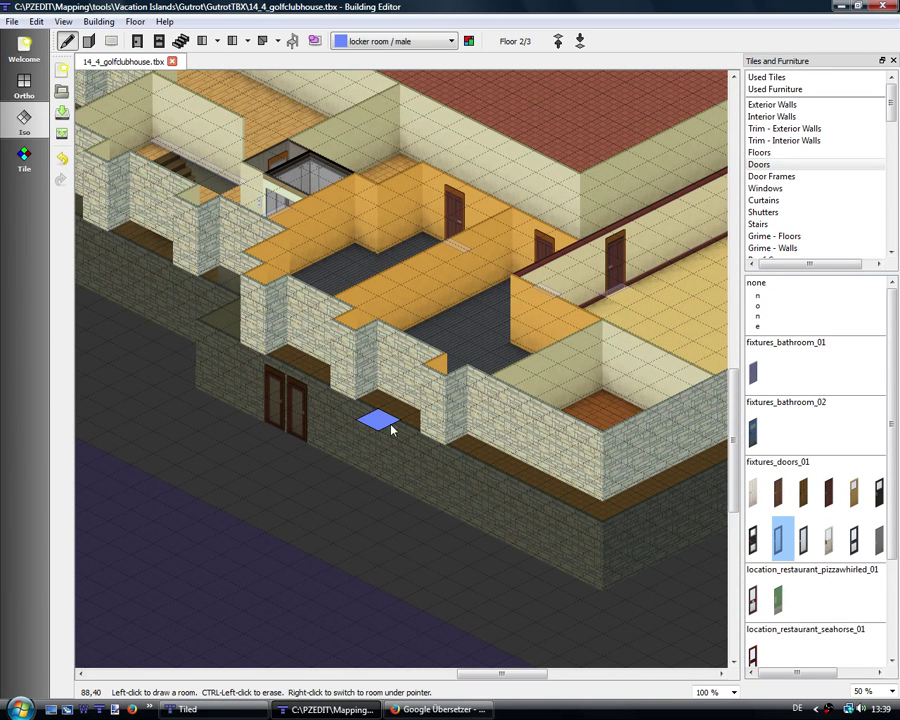
pyautogui.click(314, 40)
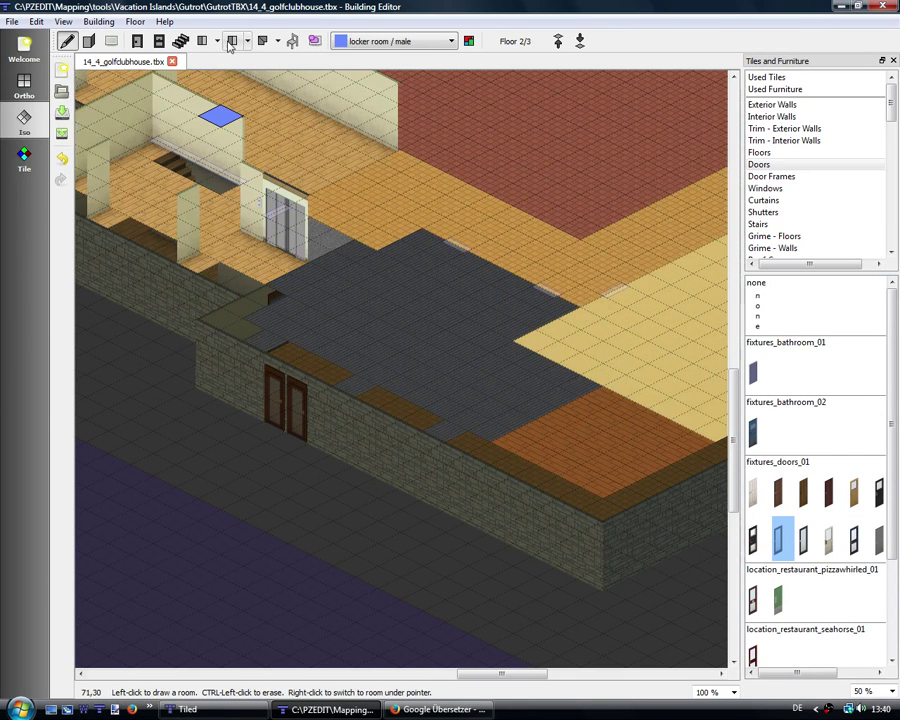
# Step: Place a south-sloping roof along the lower stone wall, plus a small extra piece to its left
pyautogui.click(218, 41)
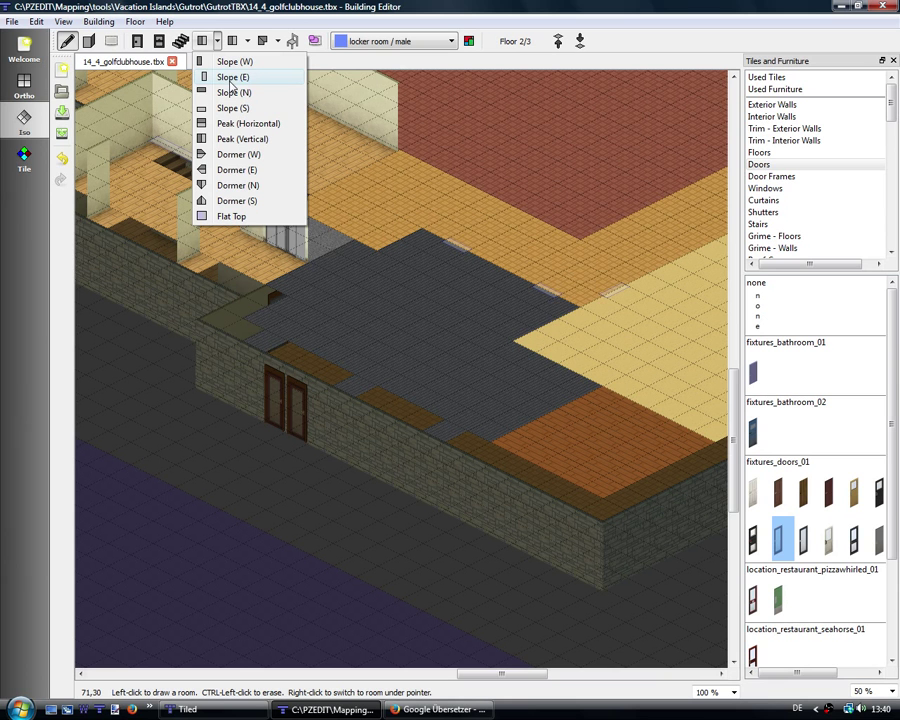
pyautogui.click(232, 108)
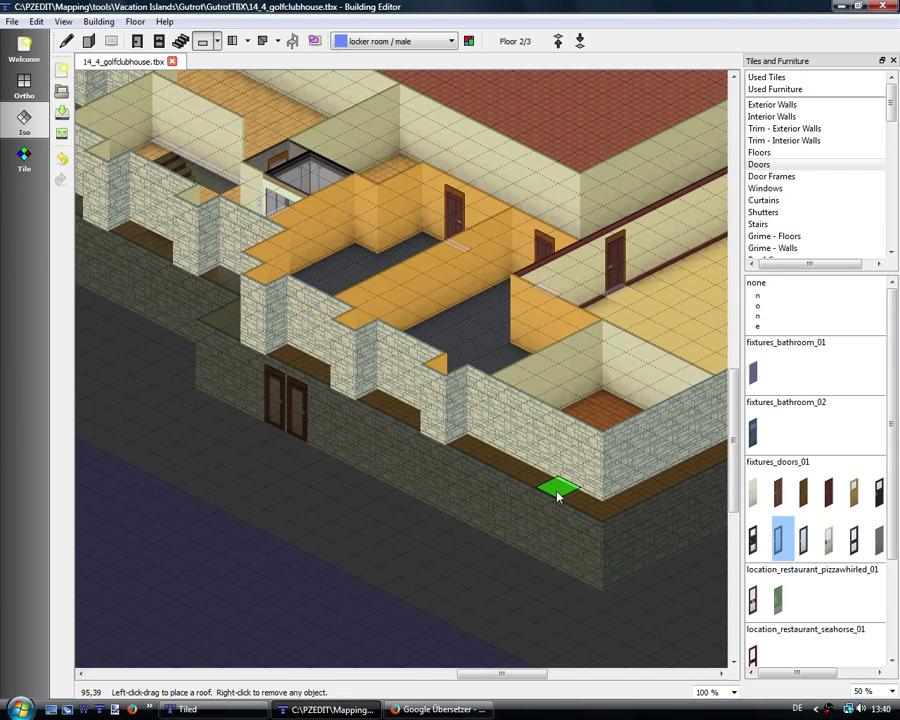
pyautogui.moveTo(572, 495)
pyautogui.mouseDown()
pyautogui.moveTo(481, 473)
pyautogui.moveTo(459, 456)
pyautogui.mouseUp()
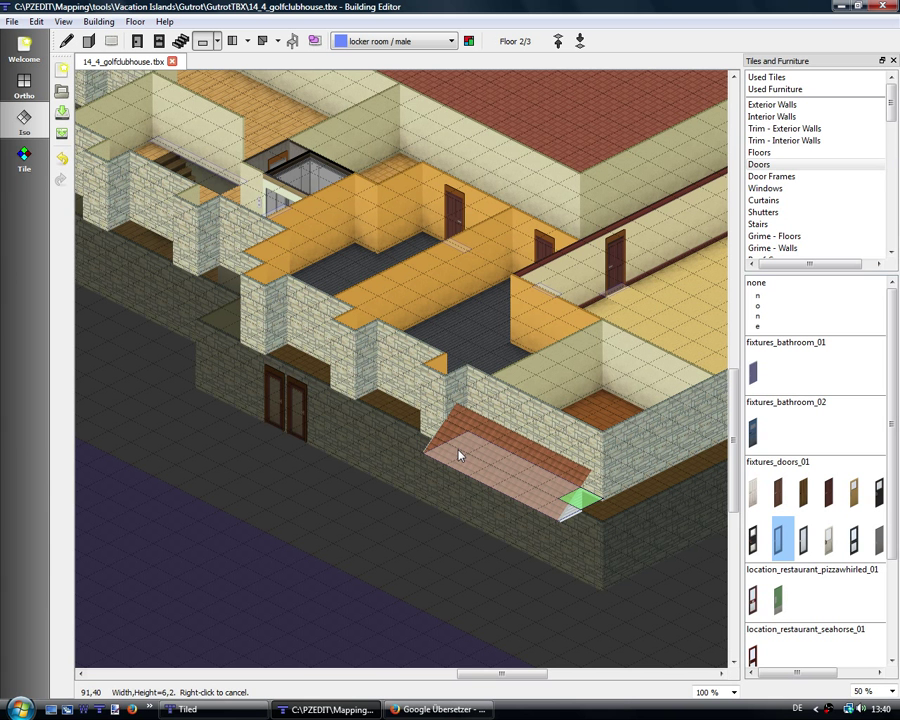
pyautogui.moveTo(457, 458)
pyautogui.mouseDown()
pyautogui.moveTo(443, 461)
pyautogui.moveTo(456, 461)
pyautogui.mouseUp()
pyautogui.moveTo(456, 455)
pyautogui.mouseDown()
pyautogui.moveTo(532, 500)
pyautogui.moveTo(453, 461)
pyautogui.mouseUp()
pyautogui.moveTo(453, 457); pyautogui.dragTo(435, 456)
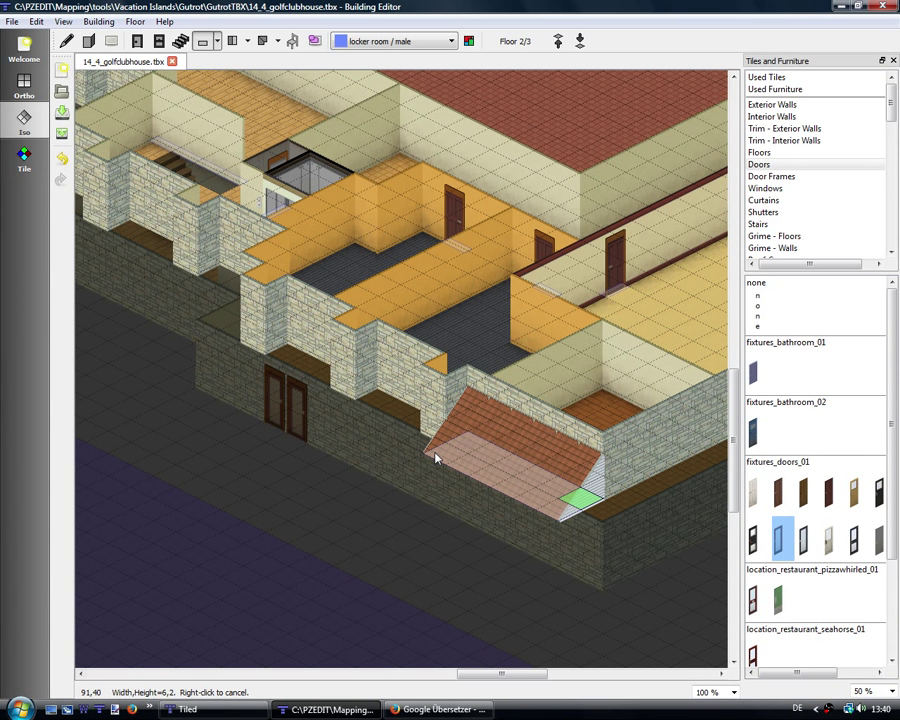
pyautogui.moveTo(435, 457); pyautogui.dragTo(435, 457)
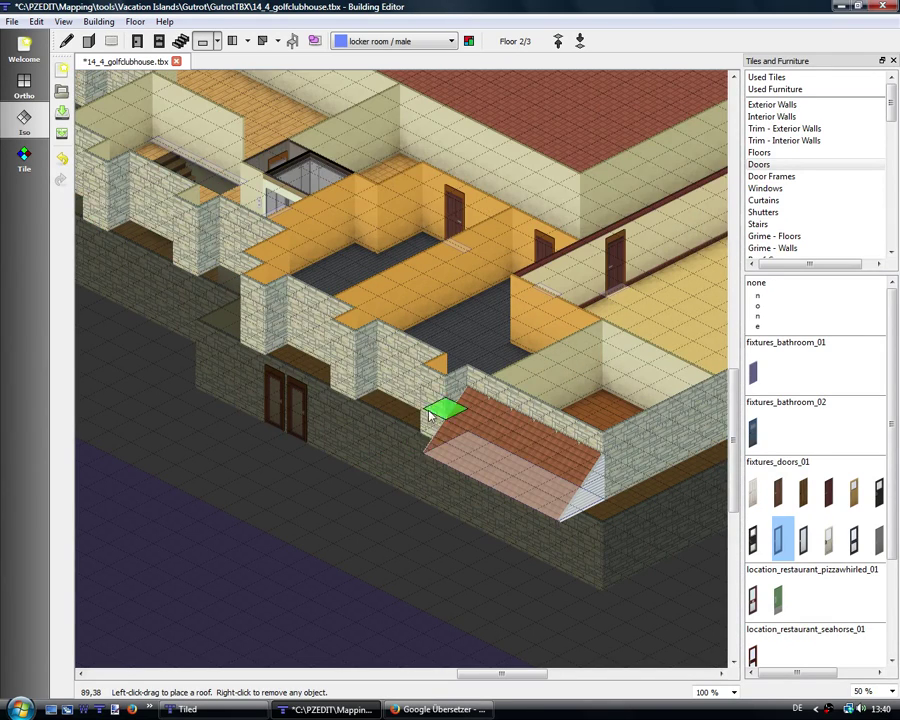
pyautogui.moveTo(421, 448); pyautogui.dragTo(420, 440)
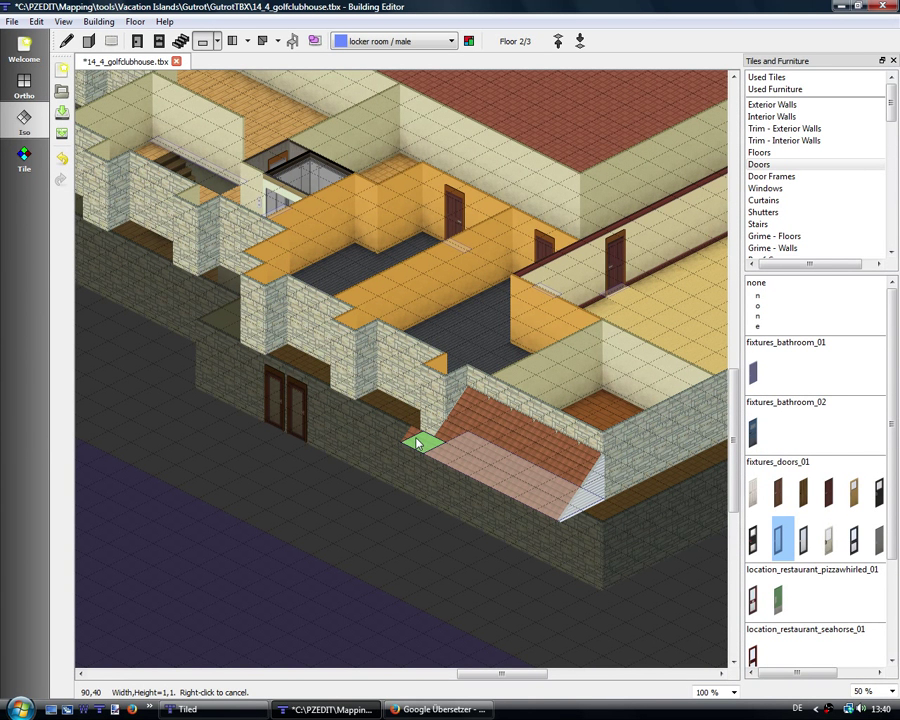
pyautogui.moveTo(418, 443); pyautogui.dragTo(416, 441)
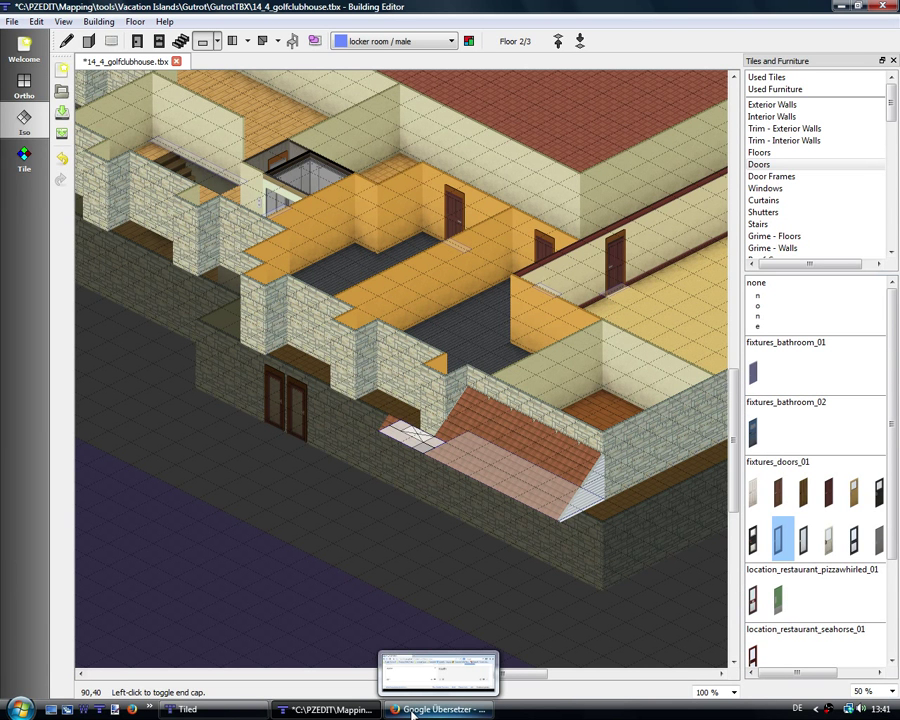
pyautogui.click(412, 714)
pyautogui.doubleClick(322, 524)
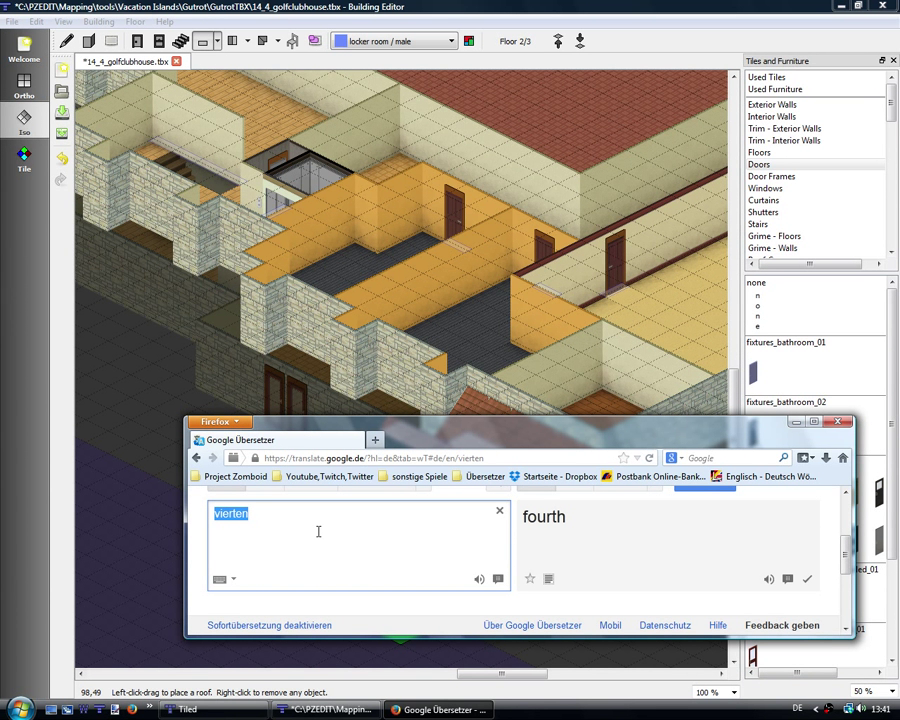
pyautogui.write('Vorsprung')
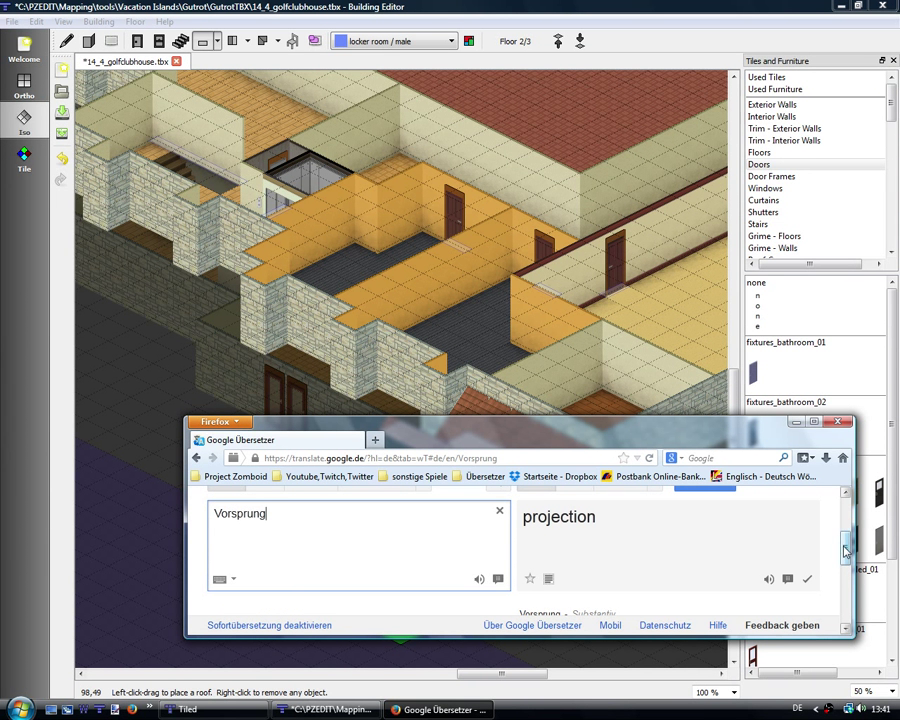
pyautogui.scroll(-2, 848, 573)
pyautogui.moveTo(848, 573); pyautogui.dragTo(848, 578)
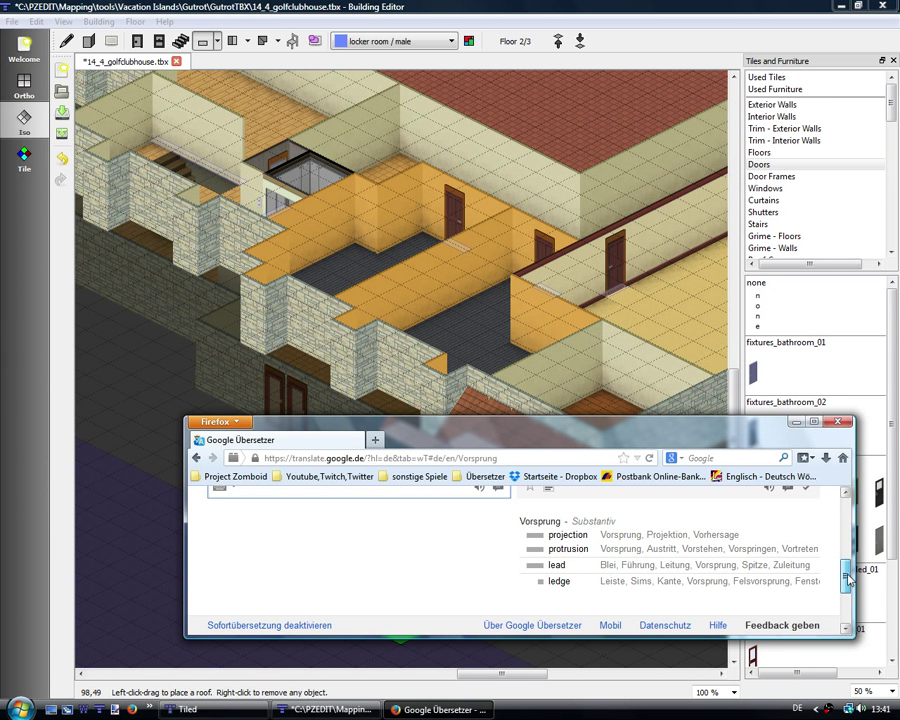
pyautogui.moveTo(848, 578); pyautogui.dragTo(851, 555)
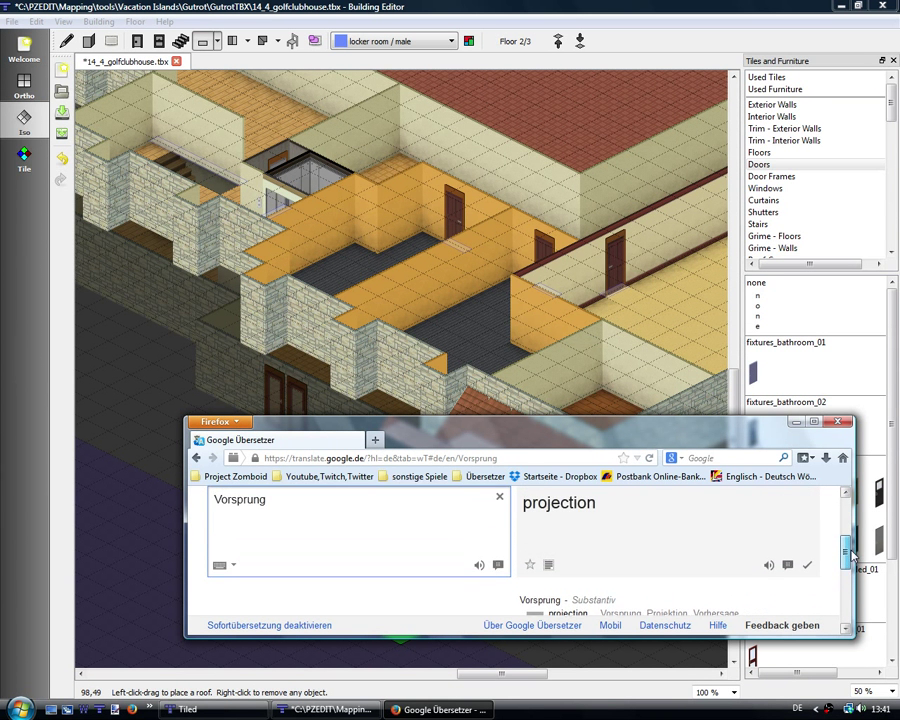
pyautogui.click(537, 655)
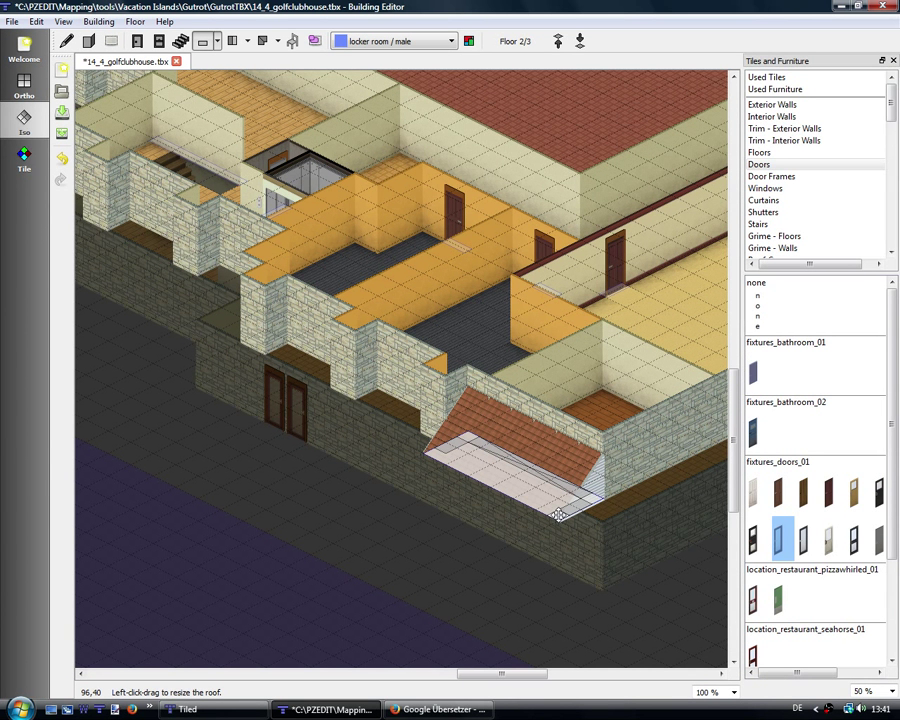
# Step: Resize the southern wall roof to six by two tiles and cap its right end with a gable
pyautogui.moveTo(559, 515)
pyautogui.mouseDown()
pyautogui.moveTo(554, 541)
pyautogui.moveTo(541, 541)
pyautogui.moveTo(550, 515)
pyautogui.mouseUp()
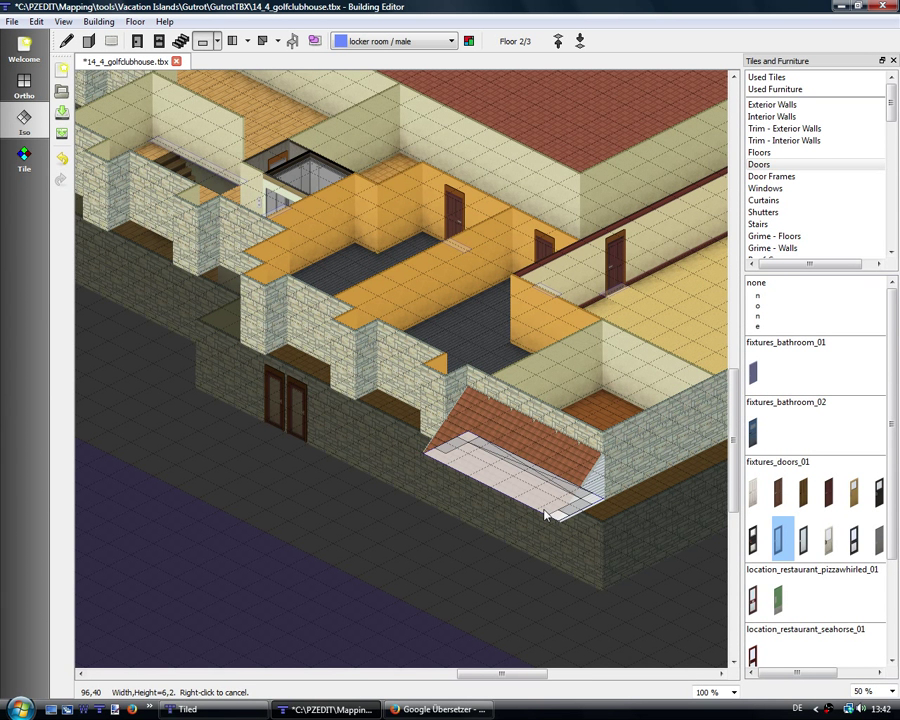
pyautogui.moveTo(545, 515); pyautogui.dragTo(577, 511)
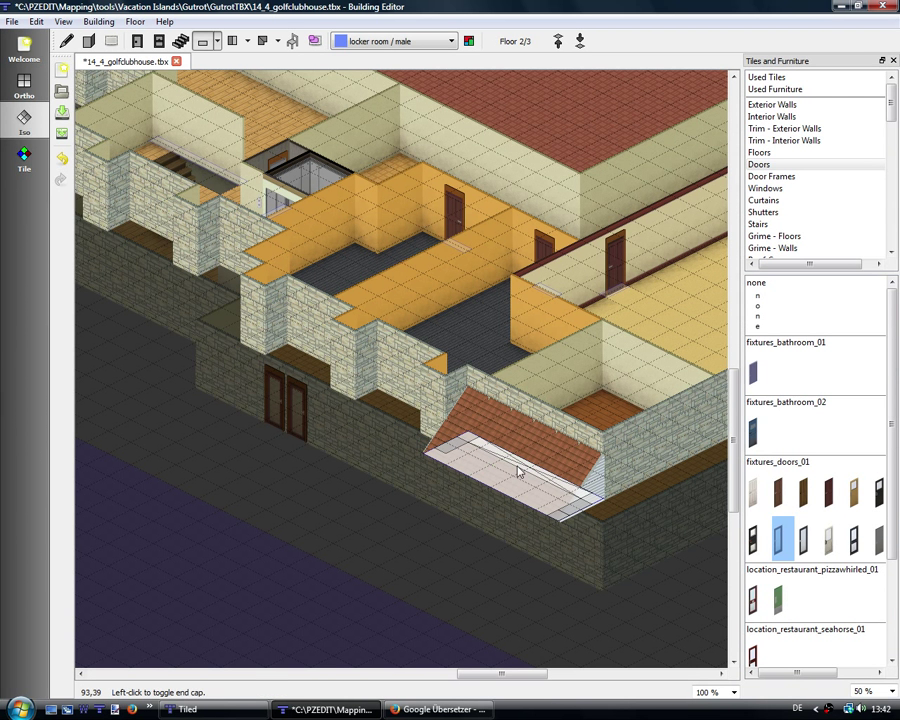
pyautogui.click(576, 512)
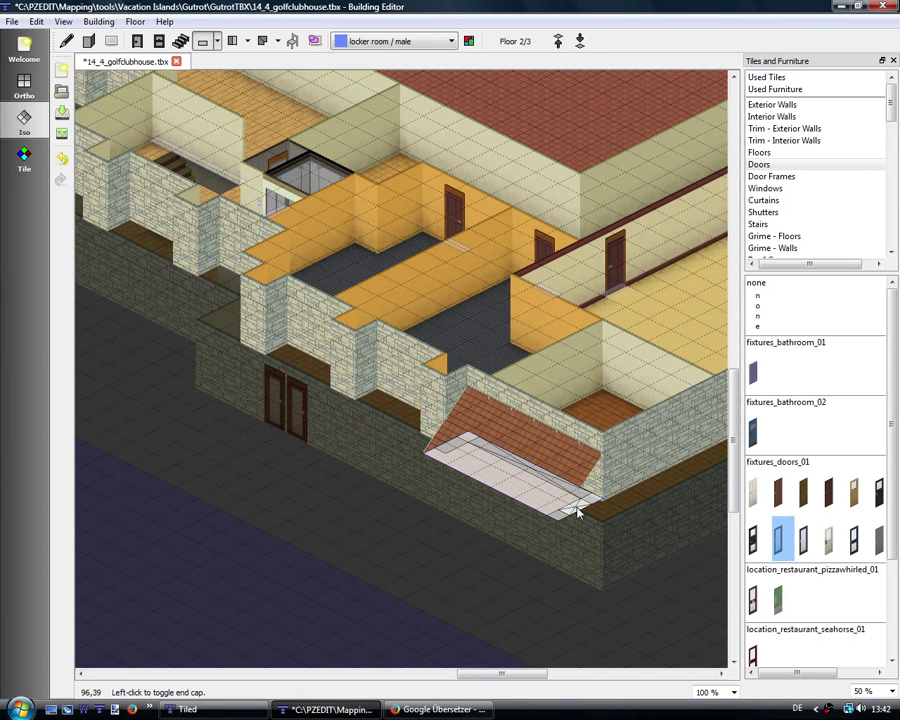
pyautogui.click(576, 512)
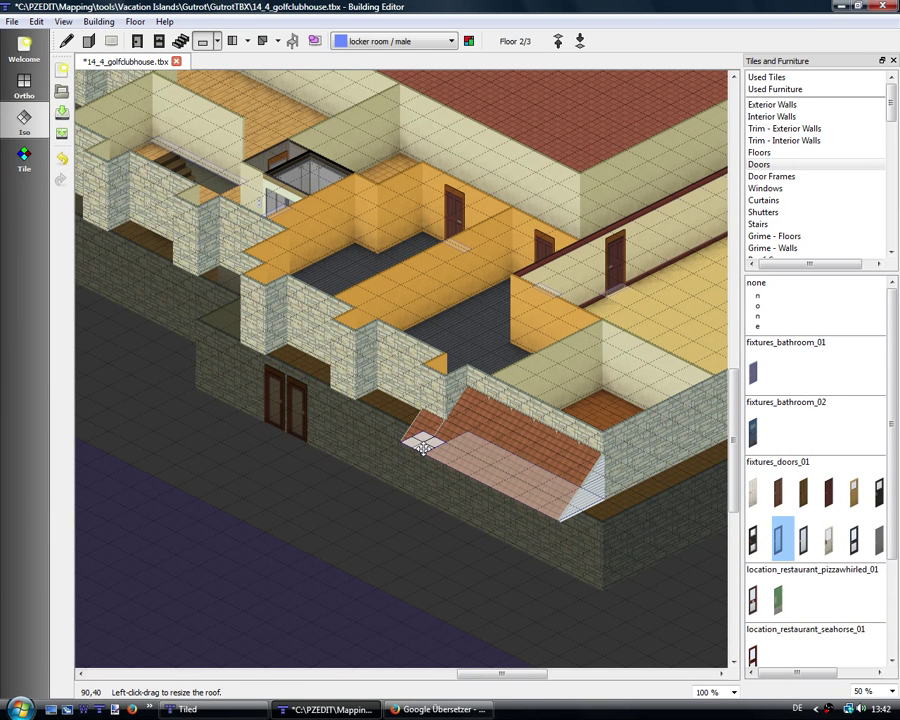
# Step: Turn on the left roof piece's end cap and cancel an unwanted resize
pyautogui.moveTo(423, 446); pyautogui.dragTo(398, 462)
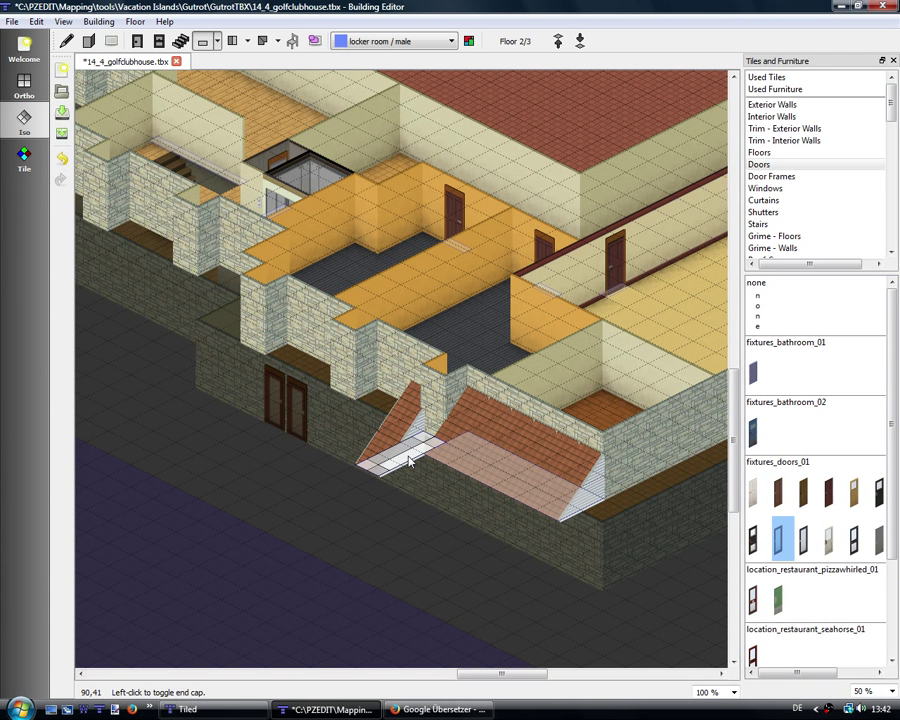
pyautogui.click(404, 457)
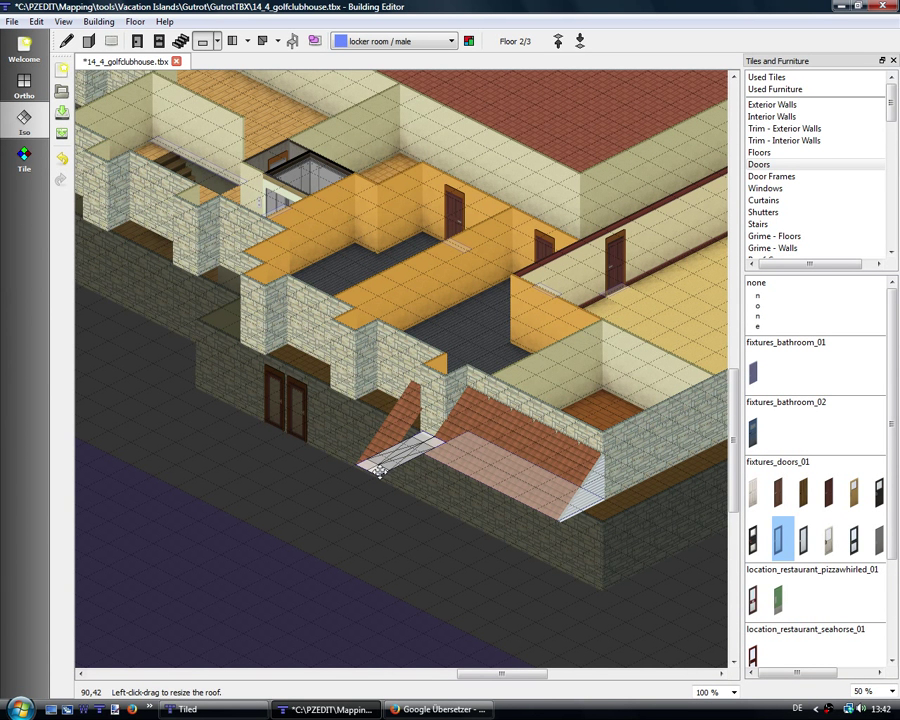
pyautogui.moveTo(401, 455)
pyautogui.mouseDown()
pyautogui.moveTo(408, 460)
pyautogui.moveTo(422, 446)
pyautogui.mouseUp()
pyautogui.rightClick(422, 446)
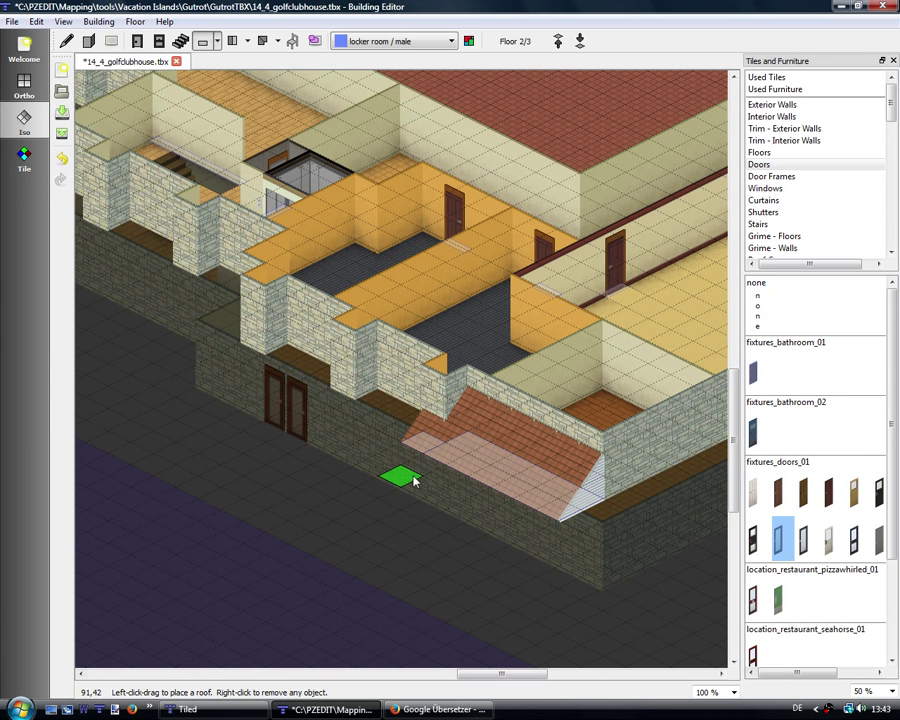
# Step: Draw a new roof section toward the double doors and delete a stray roof piece
pyautogui.moveTo(409, 425)
pyautogui.mouseDown()
pyautogui.moveTo(366, 405)
pyautogui.moveTo(342, 411)
pyautogui.mouseUp()
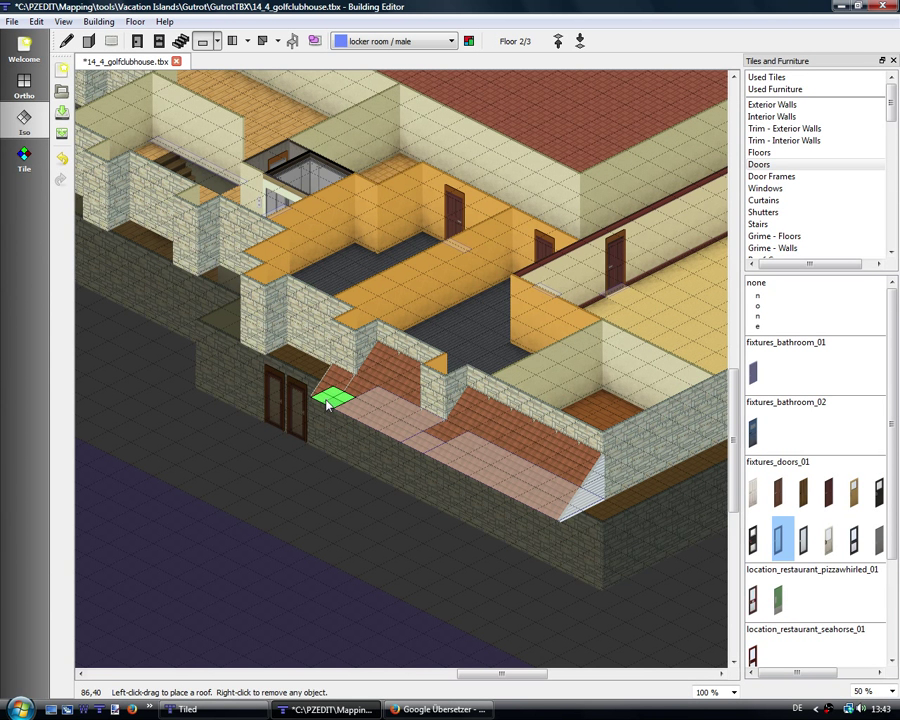
pyautogui.moveTo(333, 401); pyautogui.dragTo(320, 416)
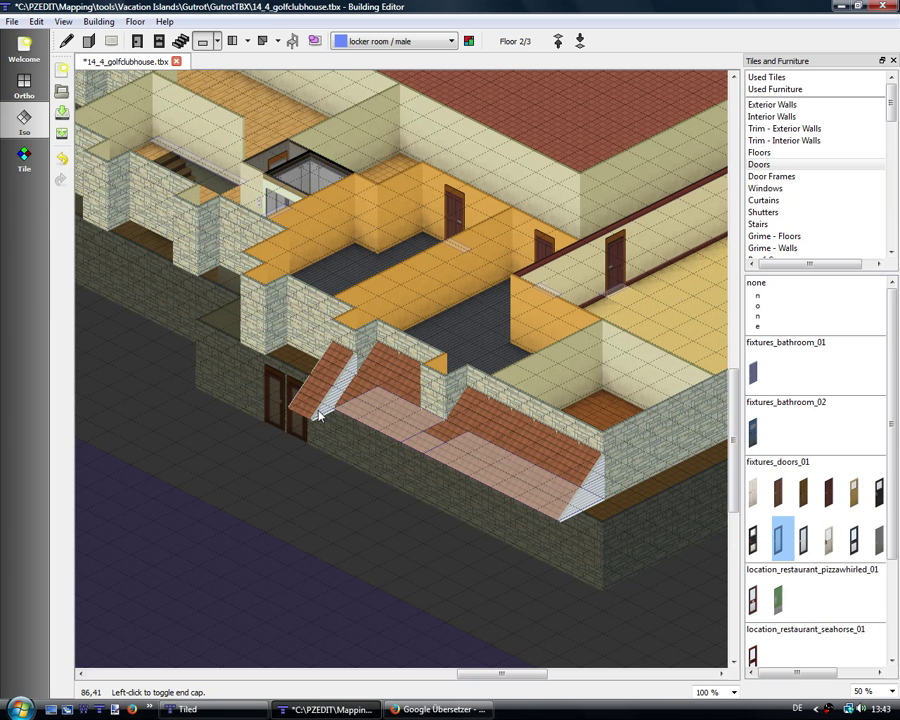
pyautogui.rightClick(320, 416)
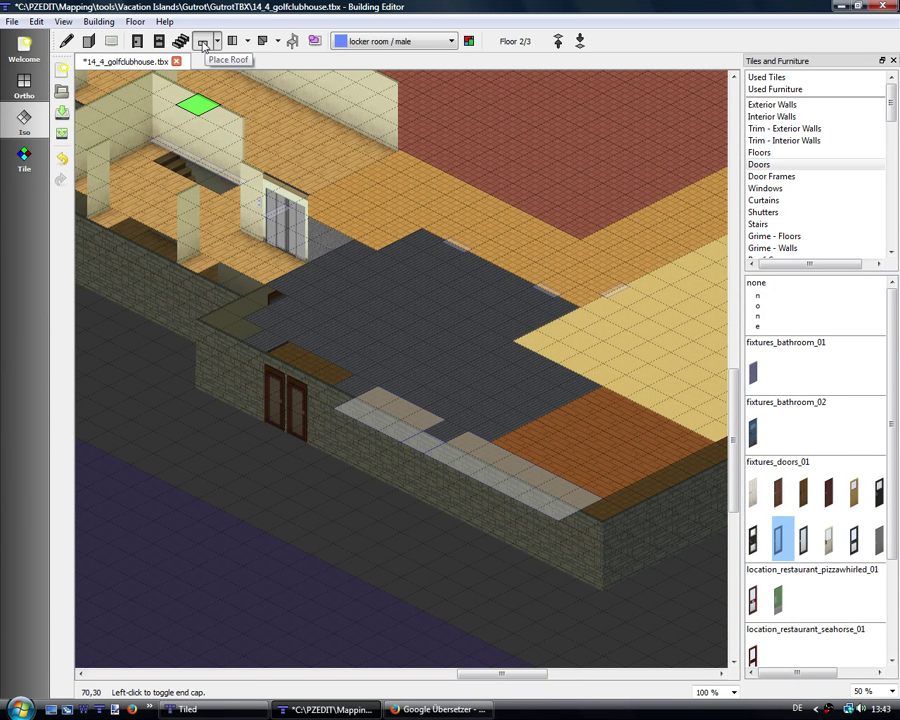
pyautogui.click(203, 46)
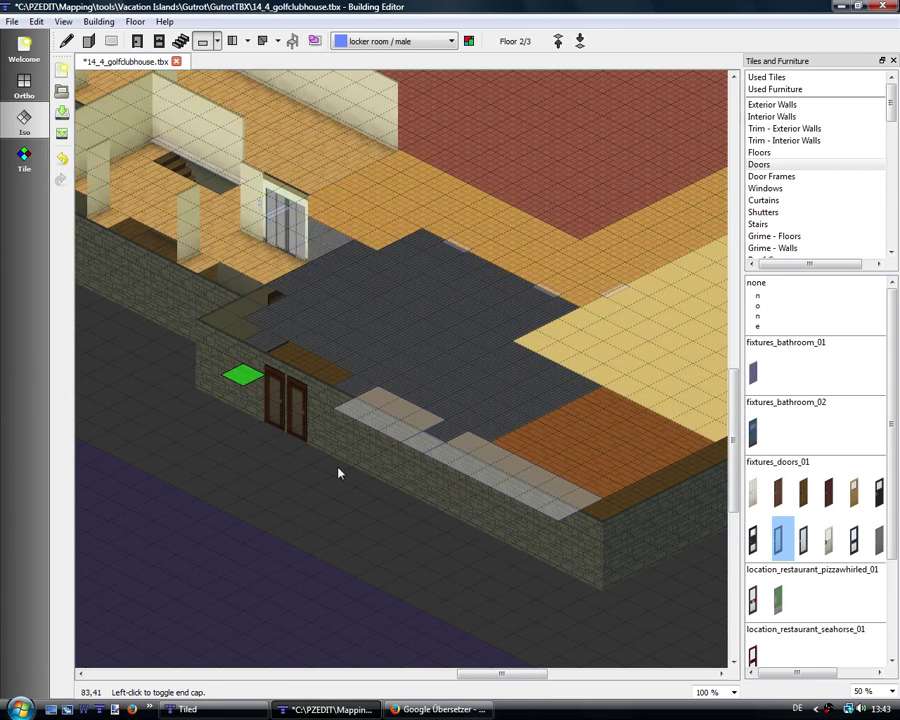
pyautogui.click(316, 43)
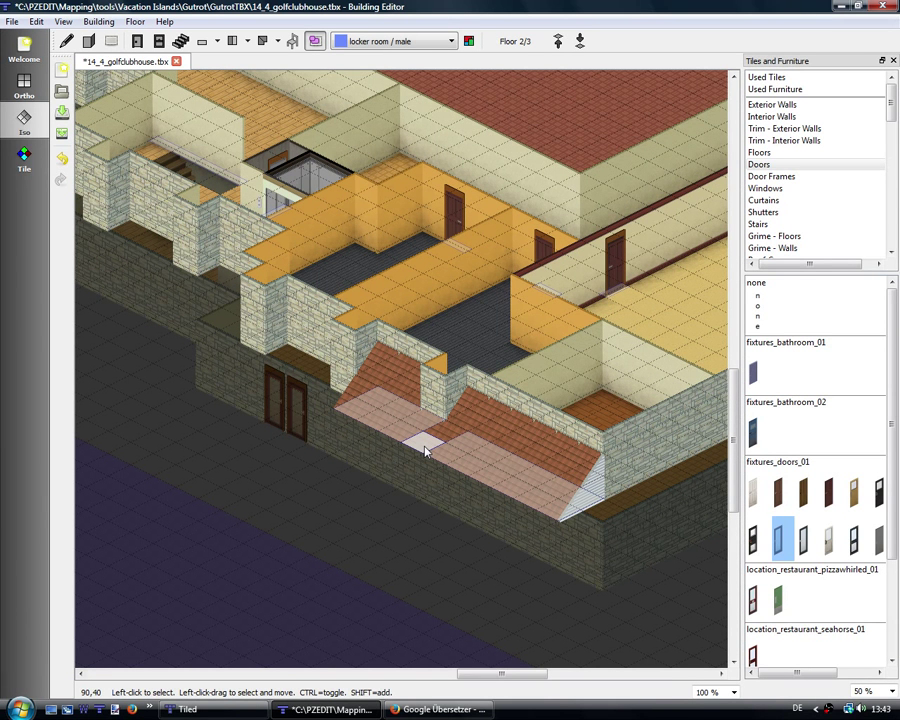
# Step: Move the small roof tile left toward the double doors
pyautogui.click(425, 450)
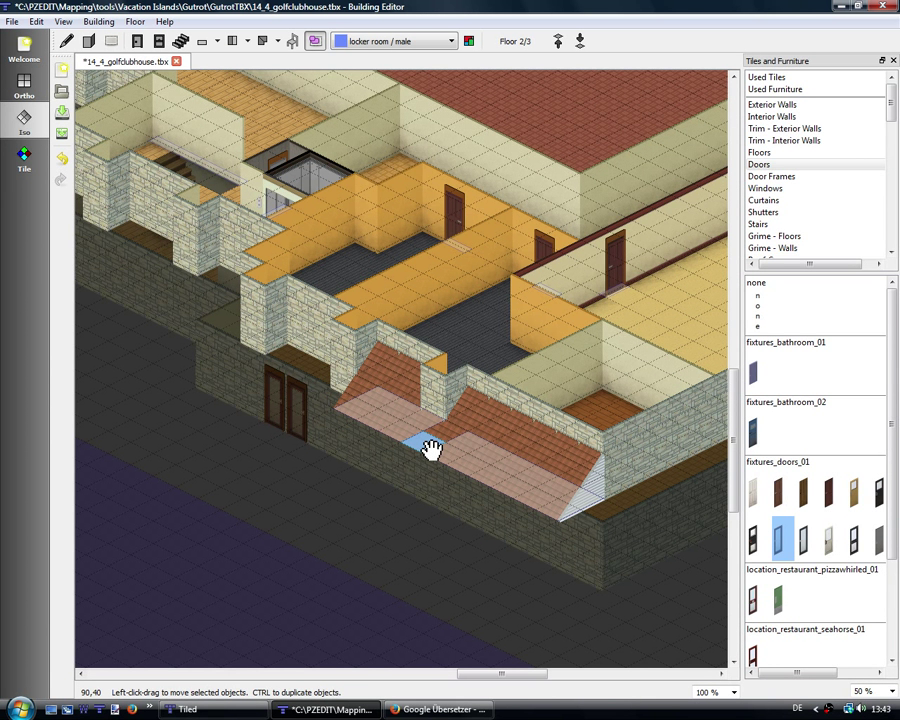
pyautogui.moveTo(428, 446); pyautogui.dragTo(310, 427)
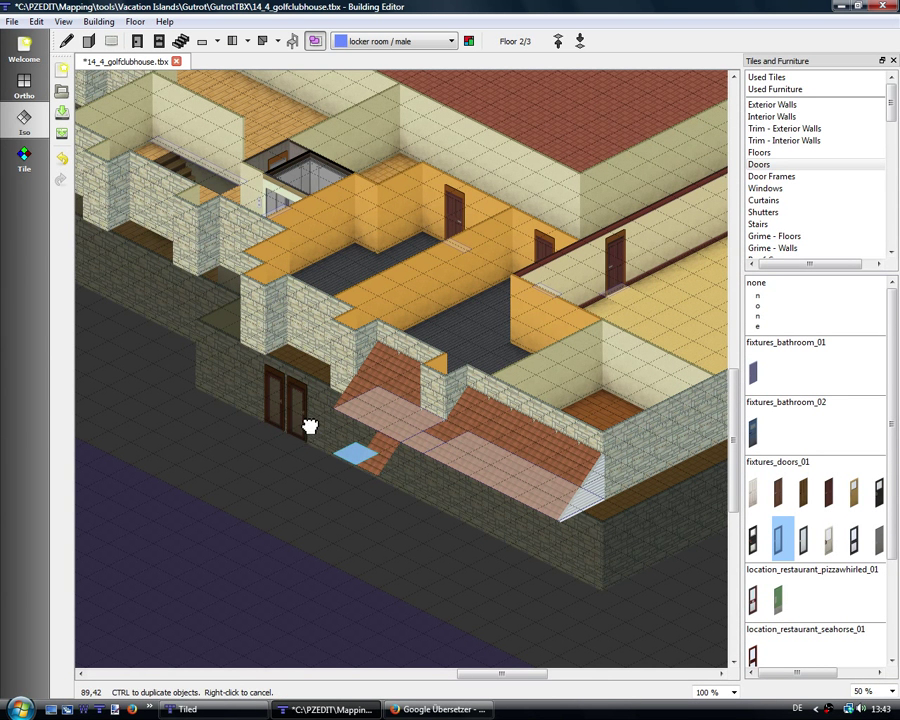
pyautogui.moveTo(310, 427); pyautogui.dragTo(333, 399)
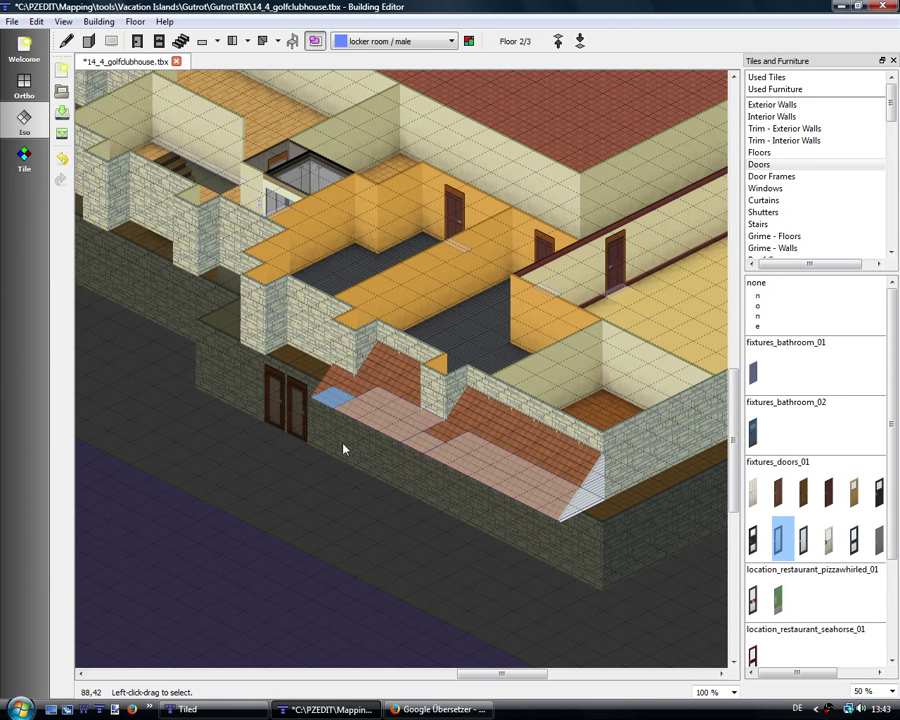
# Step: Move the roof section beside the doors up-left so it sits over the double doors
pyautogui.click(395, 418)
pyautogui.moveTo(383, 419); pyautogui.dragTo(298, 373)
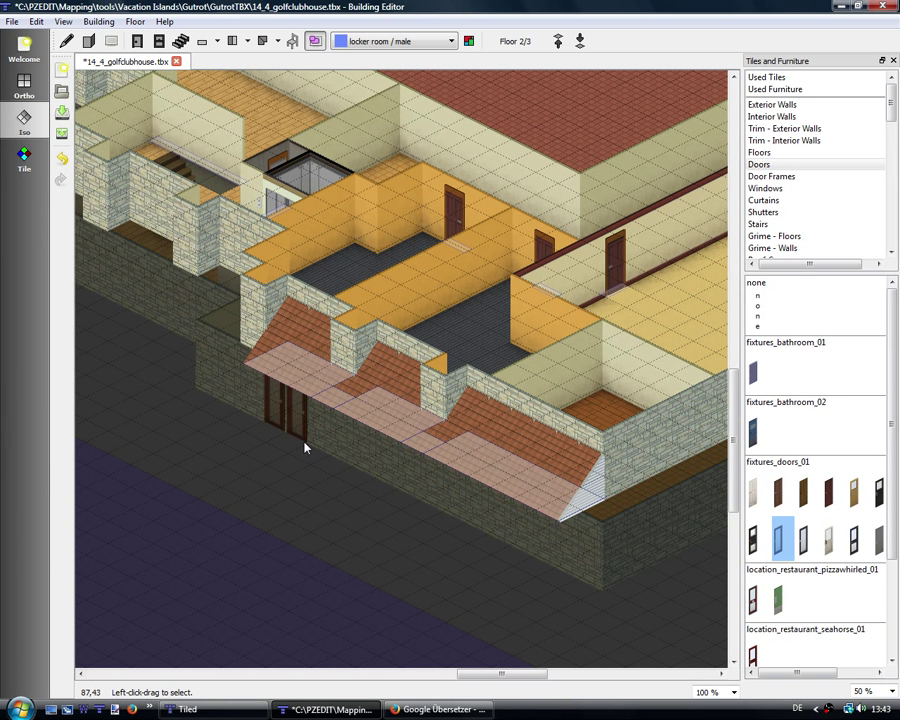
pyautogui.moveTo(336, 403); pyautogui.dragTo(252, 352)
pyautogui.click(432, 528)
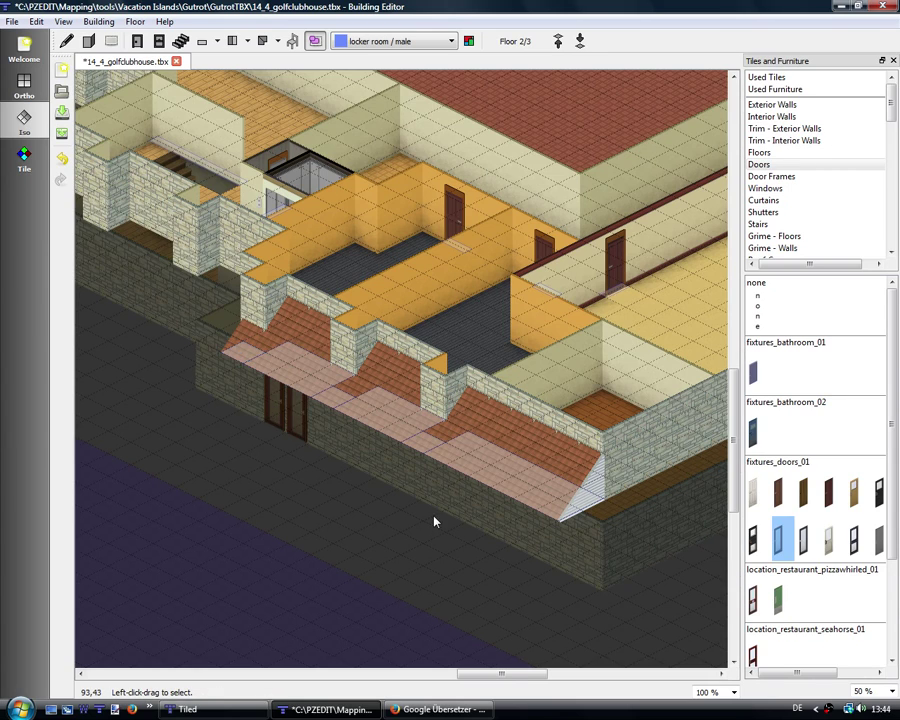
pyautogui.moveTo(434, 521); pyautogui.dragTo(384, 500)
pyautogui.moveTo(430, 539); pyautogui.dragTo(335, 489)
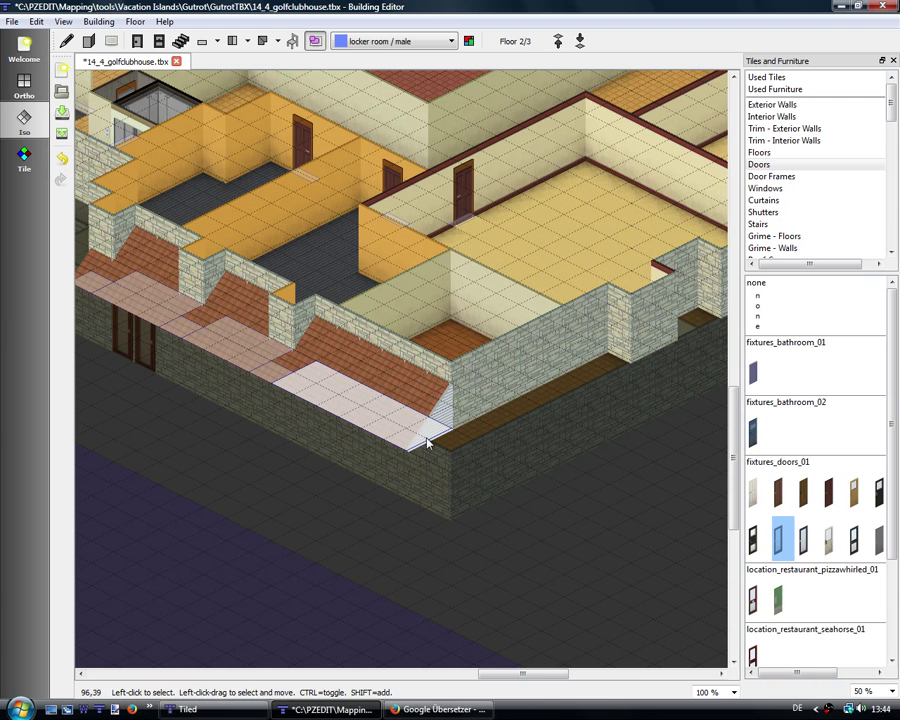
# Step: Back in the roof tool, toggle the far-right roof end cap and hide the walls
pyautogui.click(200, 40)
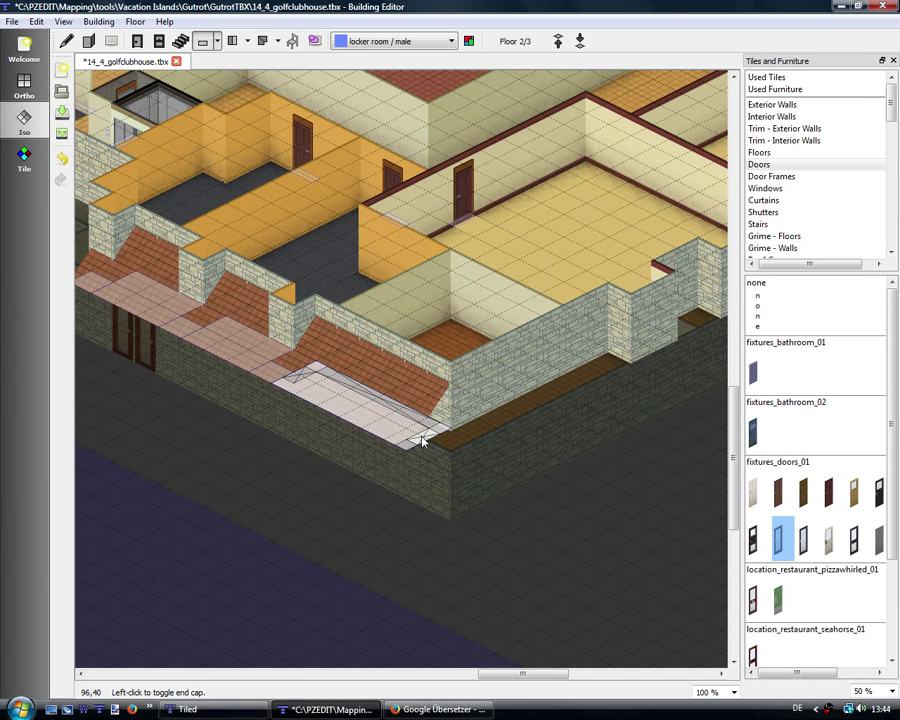
pyautogui.click(422, 440)
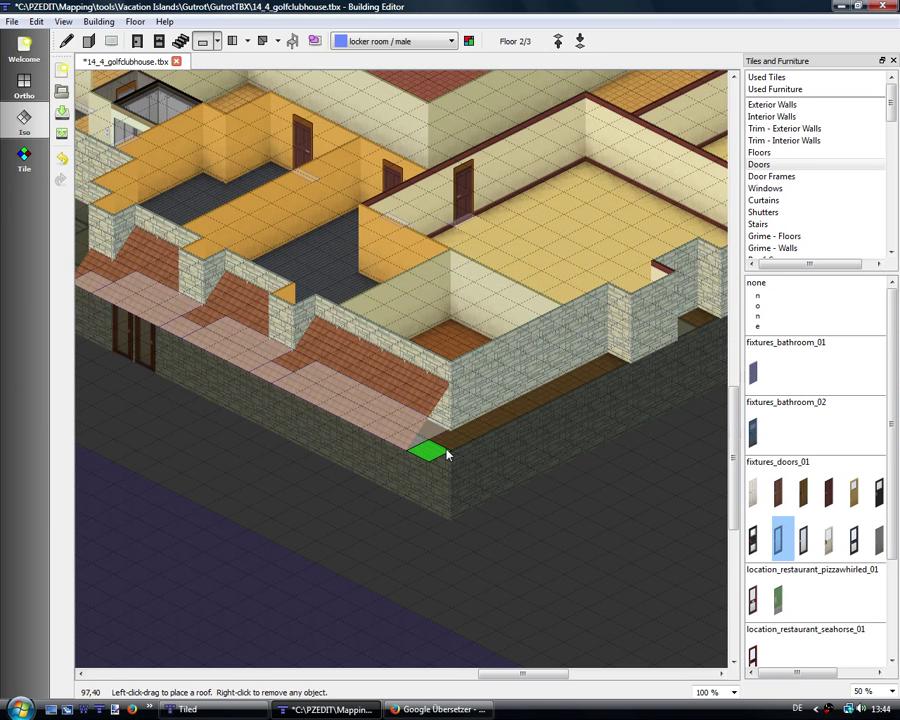
pyautogui.click(263, 41)
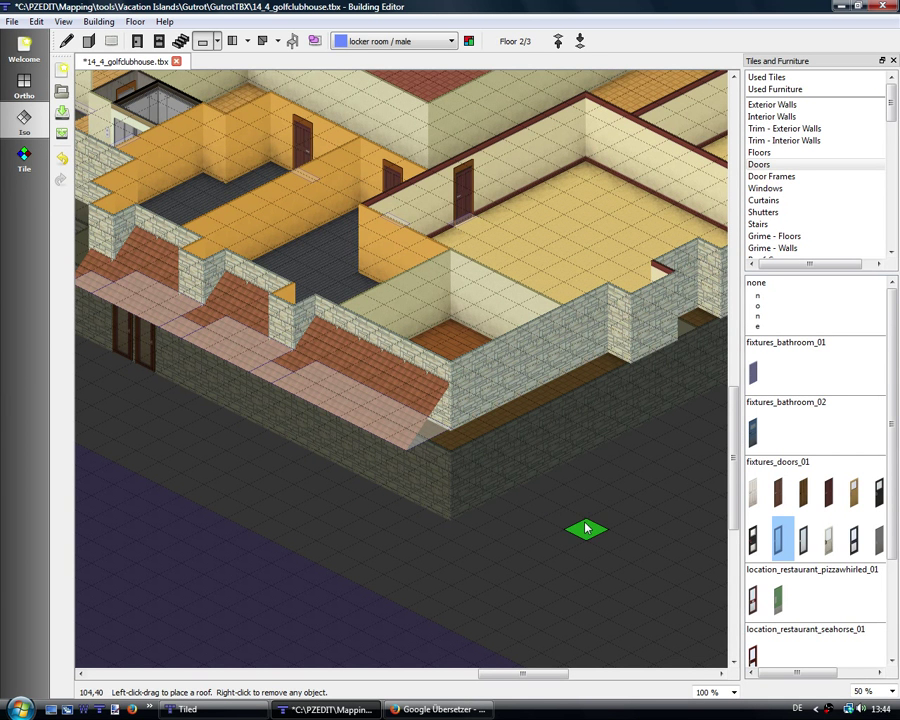
# Step: Place a 2x2 Outer (SE) corner roof where the sloped roof meets the wall corner
pyautogui.click(277, 41)
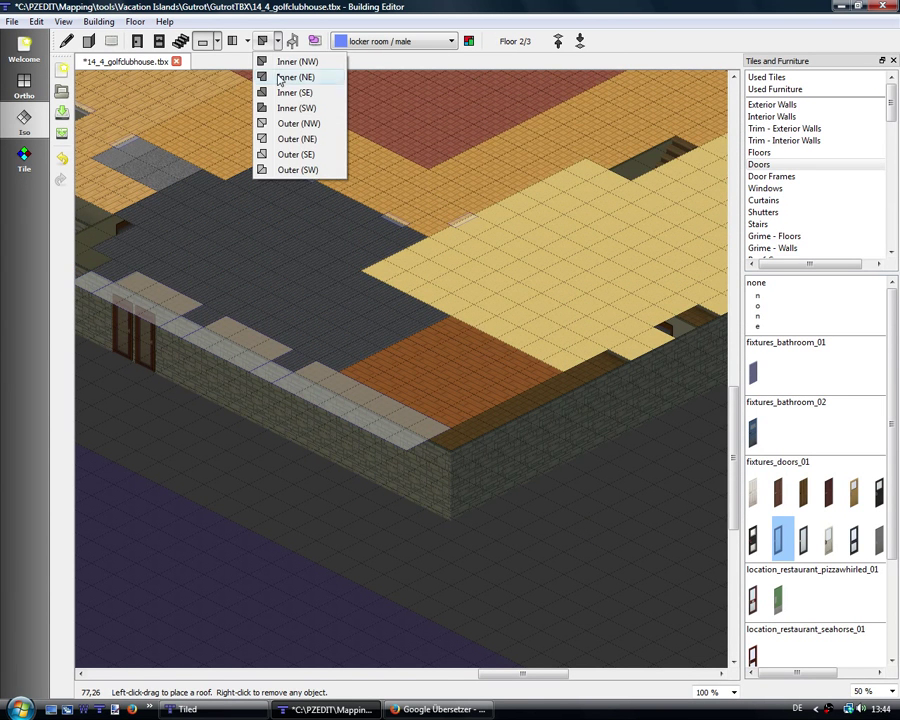
pyautogui.click(296, 156)
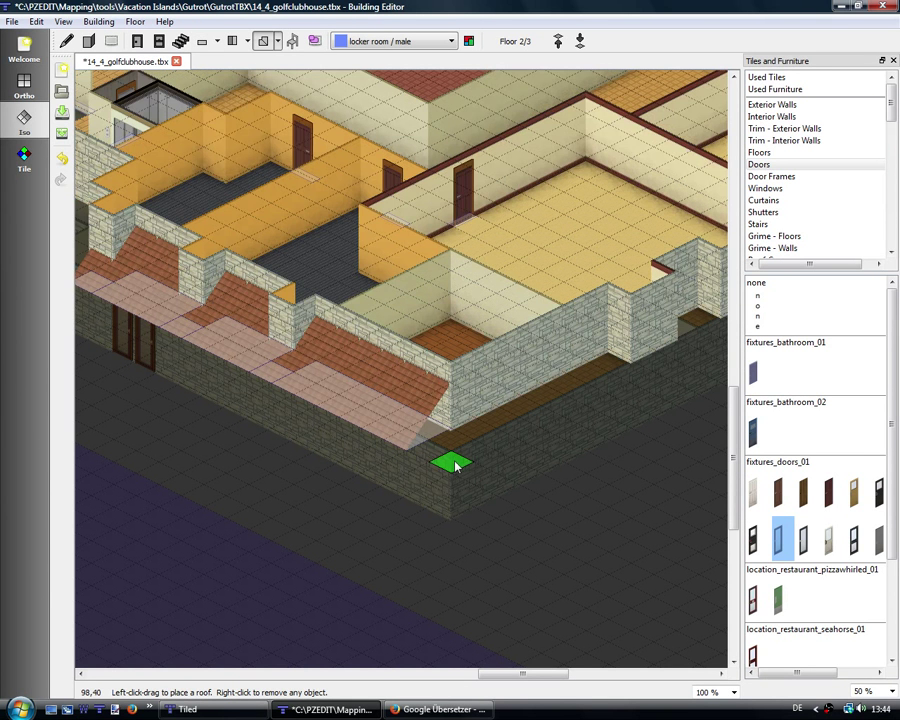
pyautogui.moveTo(452, 455); pyautogui.dragTo(452, 447)
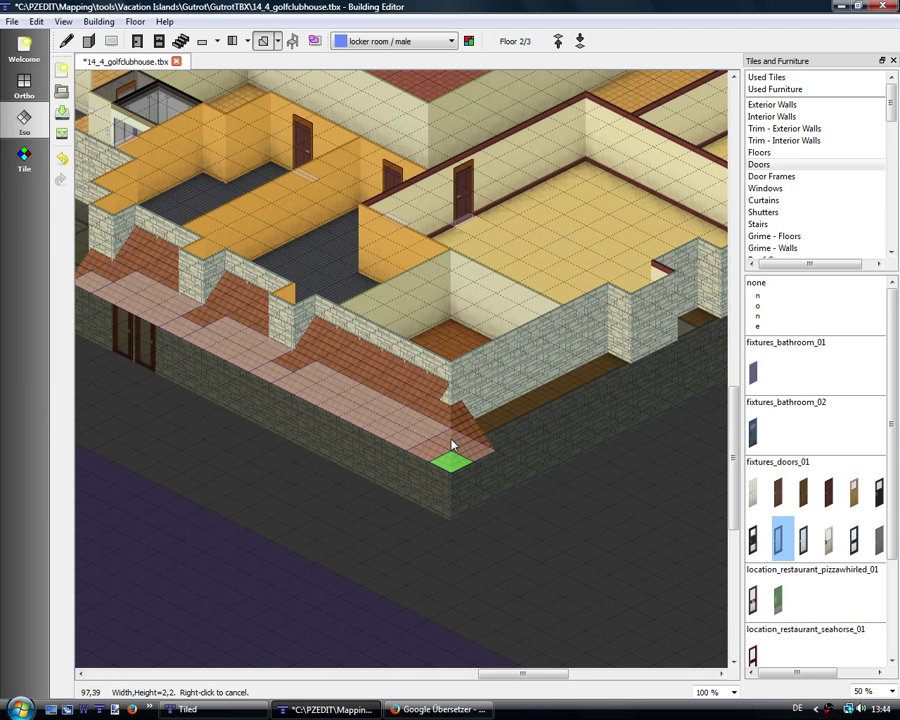
pyautogui.moveTo(446, 445); pyautogui.dragTo(446, 445)
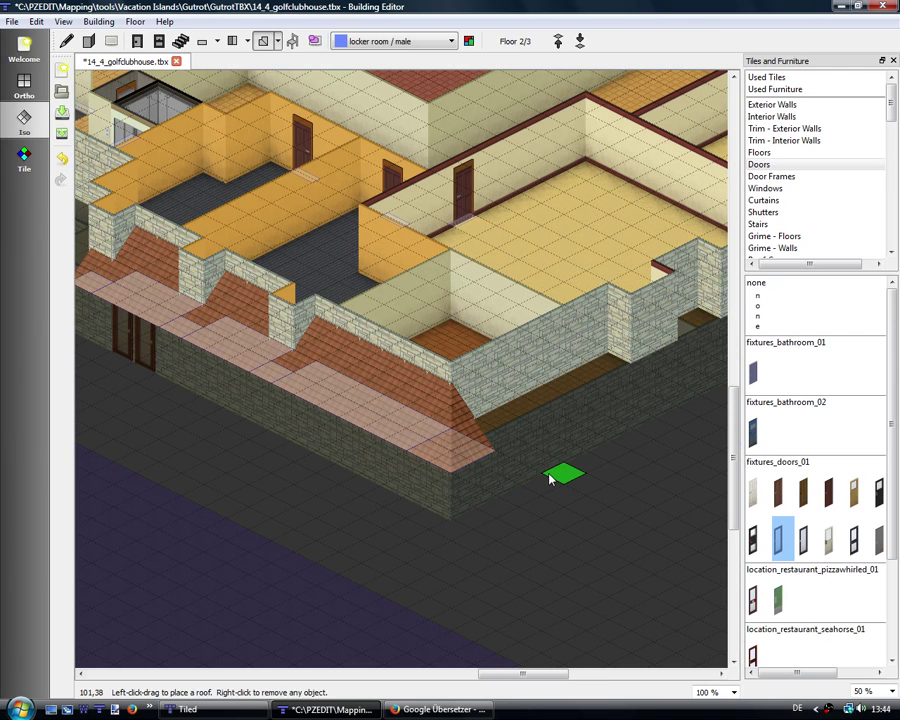
pyautogui.moveTo(546, 472); pyautogui.dragTo(472, 489)
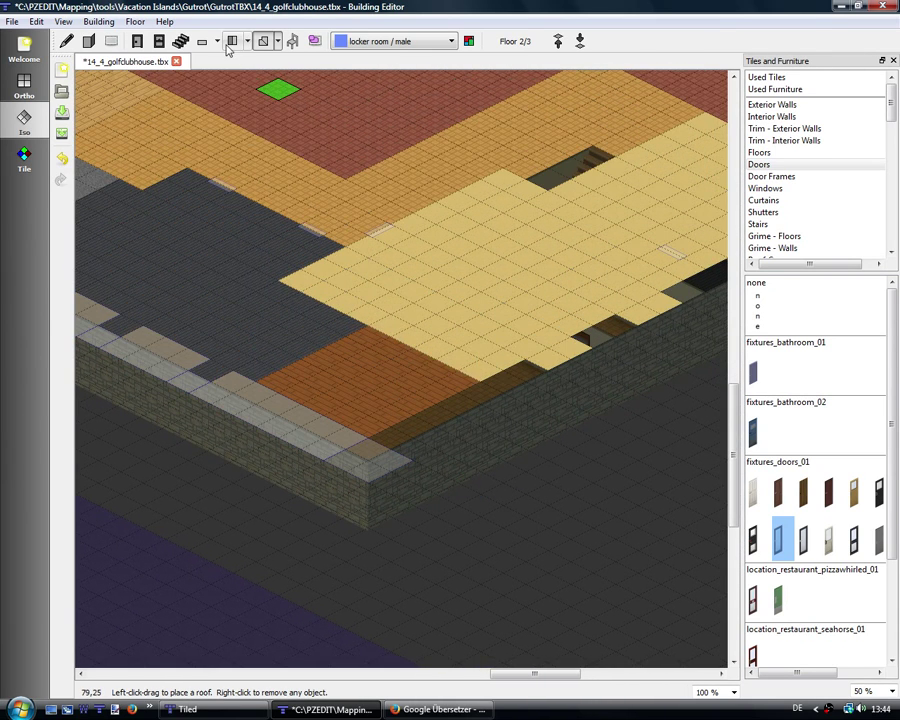
# Step: Draw a Slope (E) roof along the right-hand lower wall and stretch it further
pyautogui.click(217, 41)
pyautogui.click(234, 77)
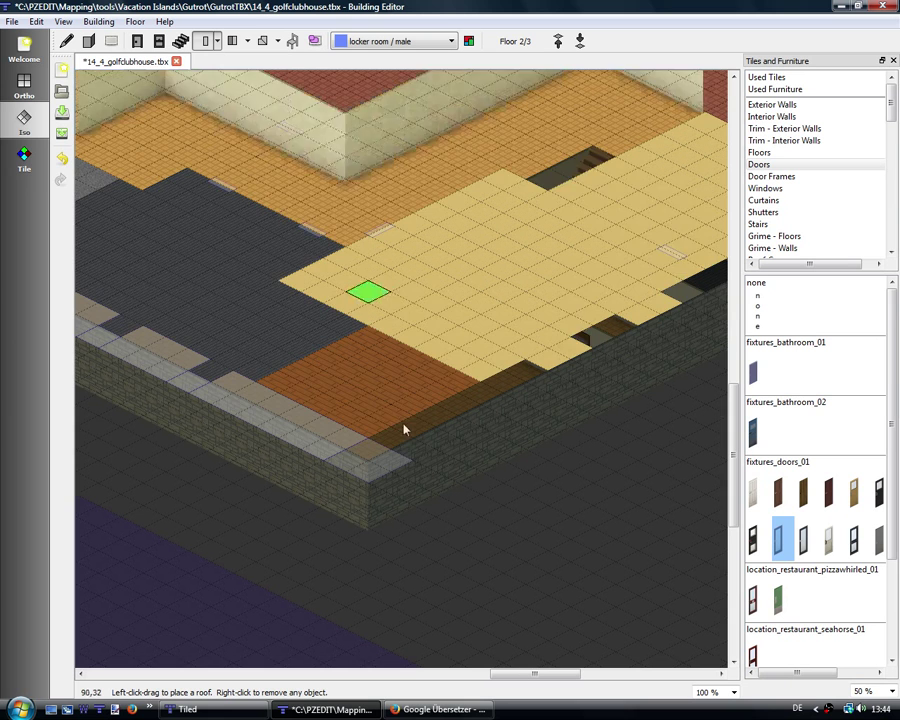
pyautogui.moveTo(412, 452); pyautogui.dragTo(527, 375)
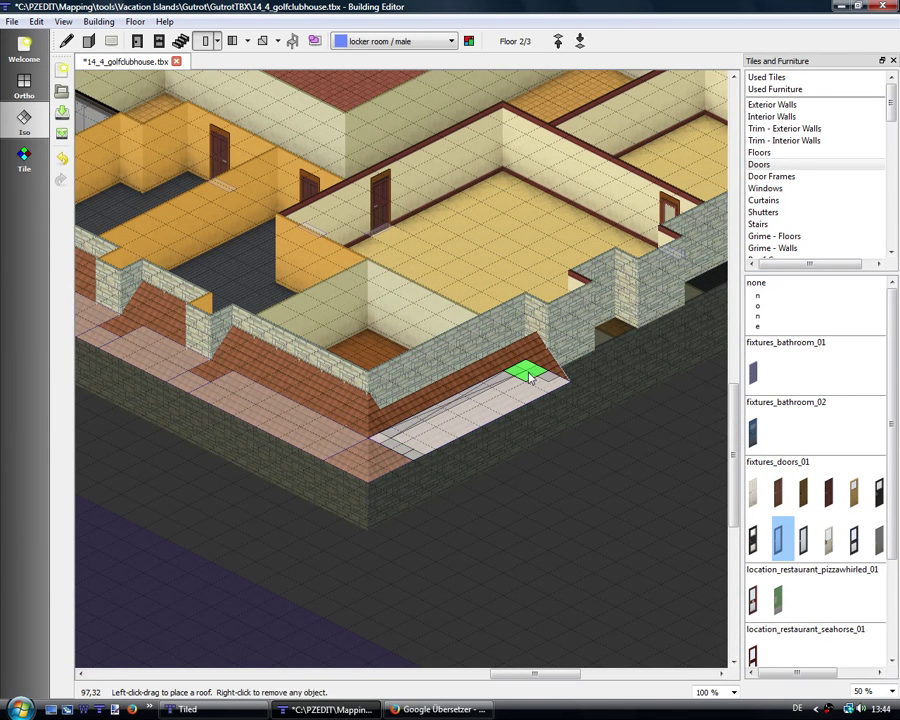
pyautogui.moveTo(415, 457)
pyautogui.mouseDown()
pyautogui.moveTo(424, 465)
pyautogui.moveTo(417, 453)
pyautogui.mouseUp()
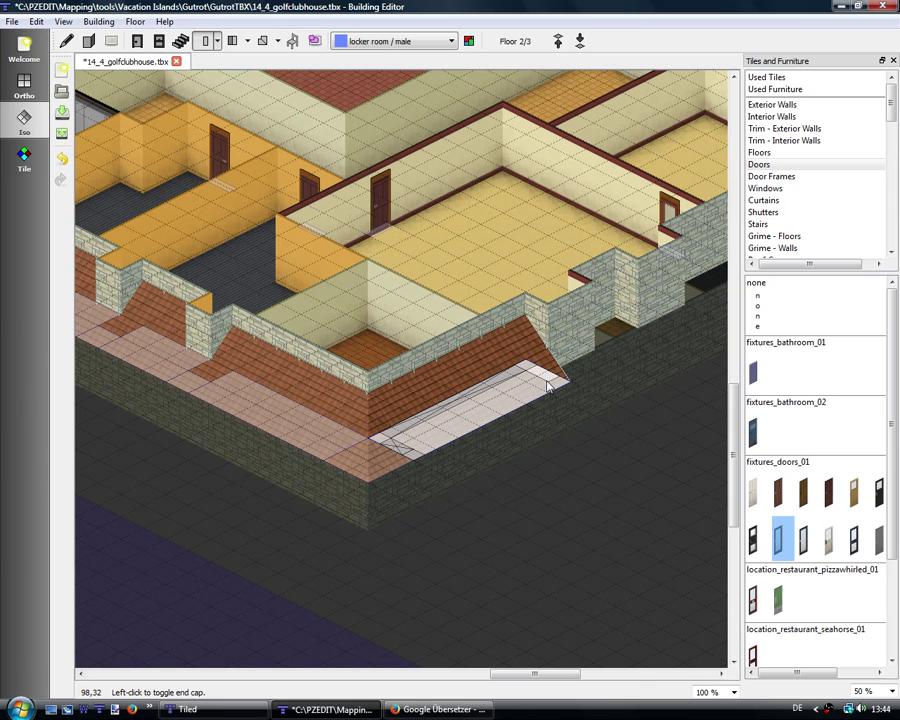
pyautogui.moveTo(520, 480); pyautogui.dragTo(427, 503)
# Step: Try small roof pieces near the wall corner, cancelling both previews
pyautogui.moveTo(470, 390)
pyautogui.mouseDown()
pyautogui.moveTo(490, 390)
pyautogui.moveTo(468, 391)
pyautogui.moveTo(487, 405)
pyautogui.mouseUp()
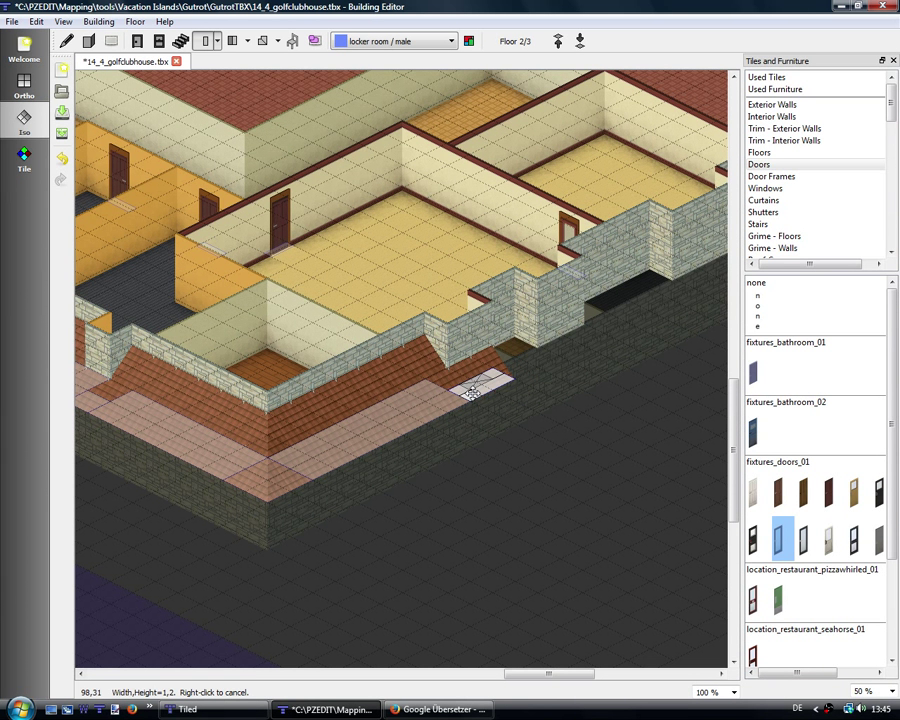
pyautogui.rightClick(537, 403)
pyautogui.moveTo(514, 364); pyautogui.dragTo(530, 356)
pyautogui.rightClick(517, 360)
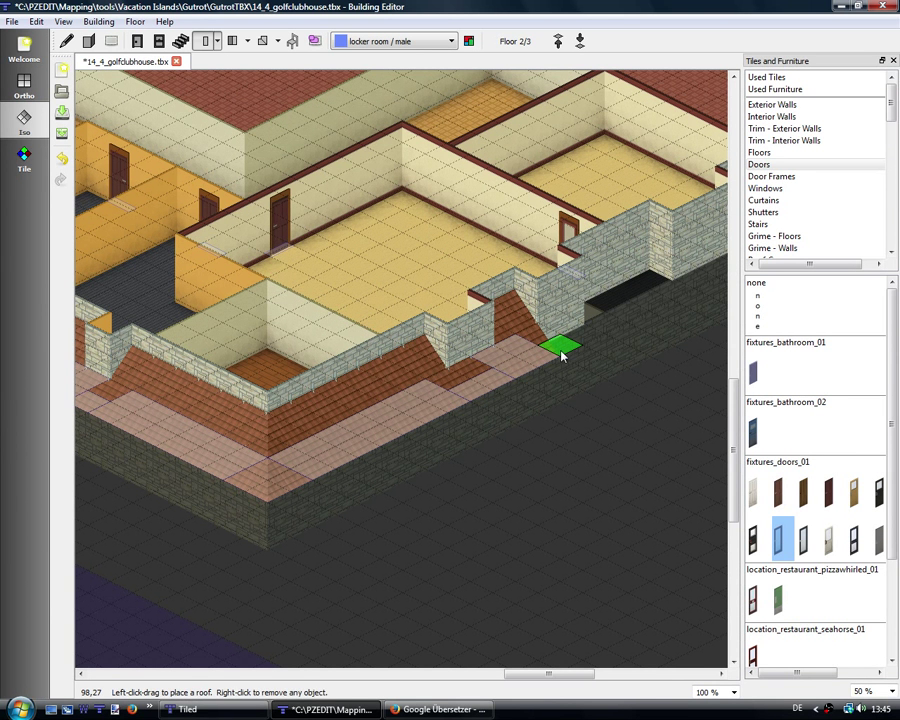
pyautogui.click(315, 41)
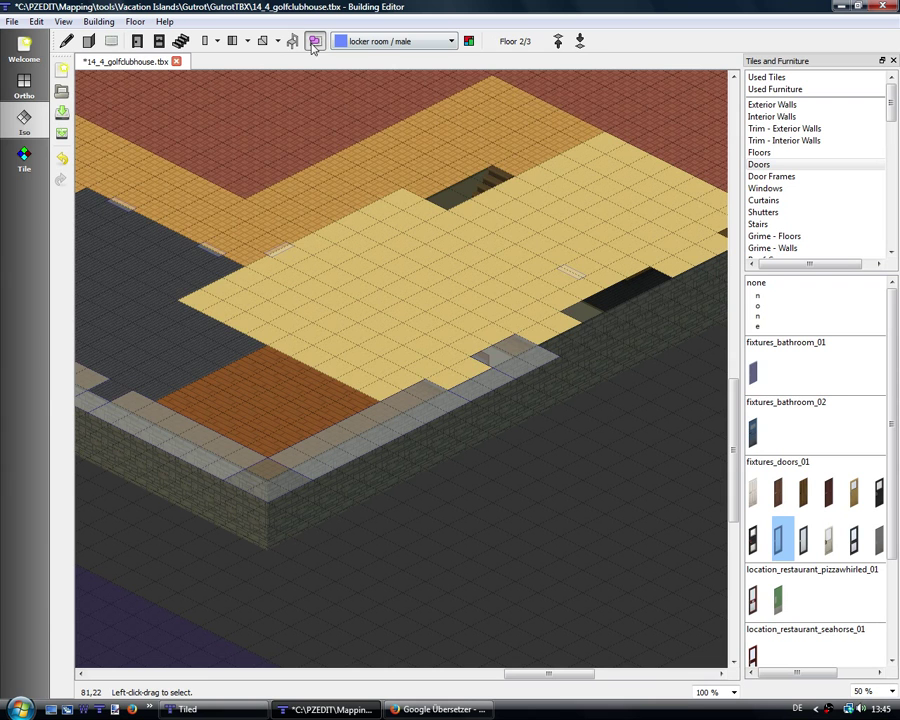
# Step: Move the corner roof piece along the lower wall, lengthen it, and add a short segment
pyautogui.click(490, 388)
pyautogui.moveTo(490, 388); pyautogui.dragTo(652, 300)
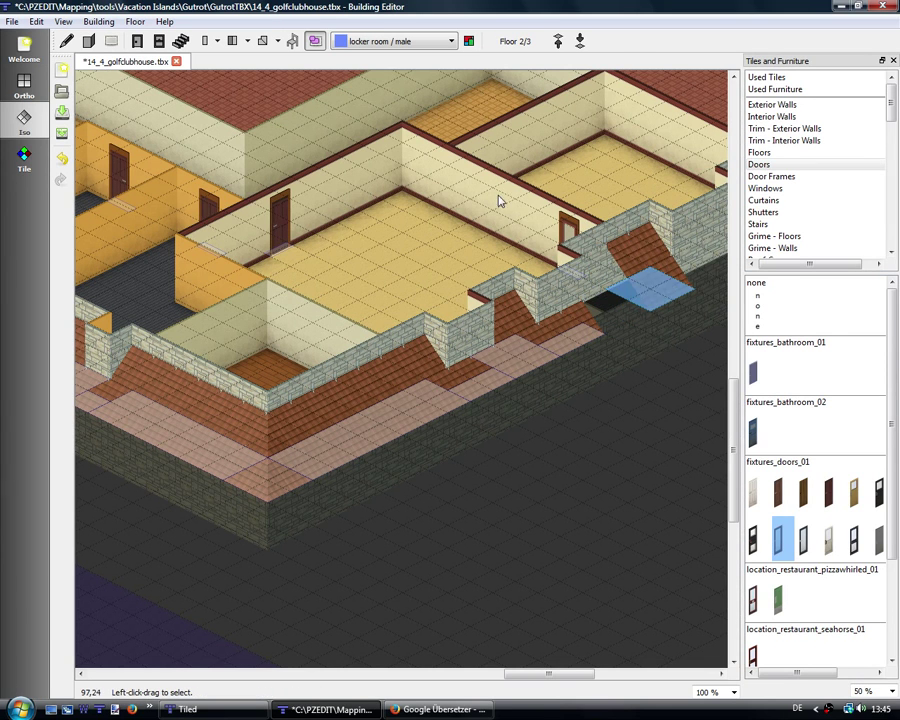
pyautogui.click(206, 41)
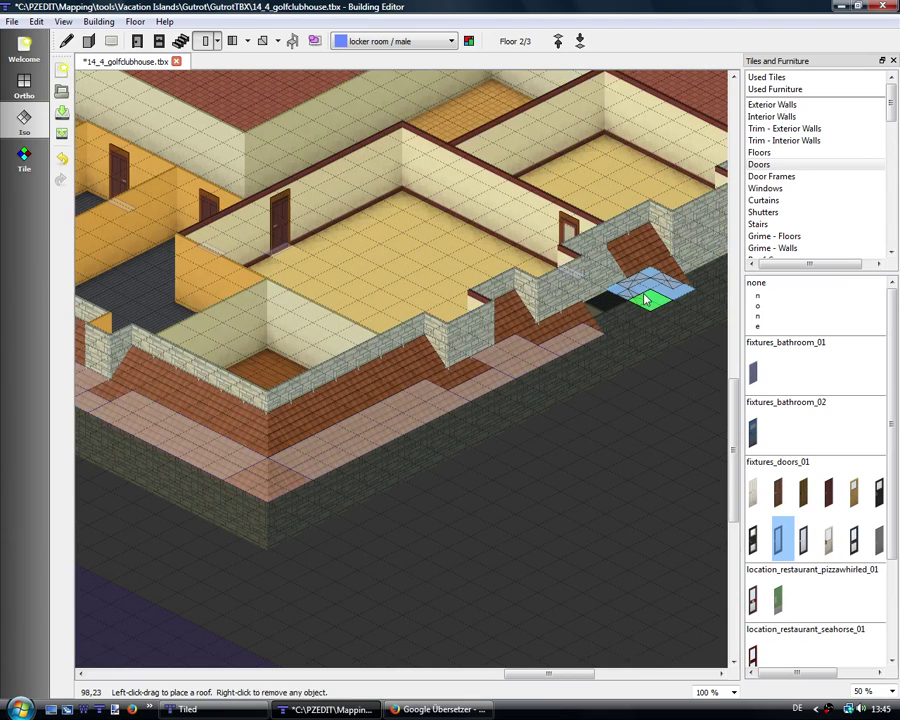
pyautogui.moveTo(638, 301); pyautogui.dragTo(615, 409)
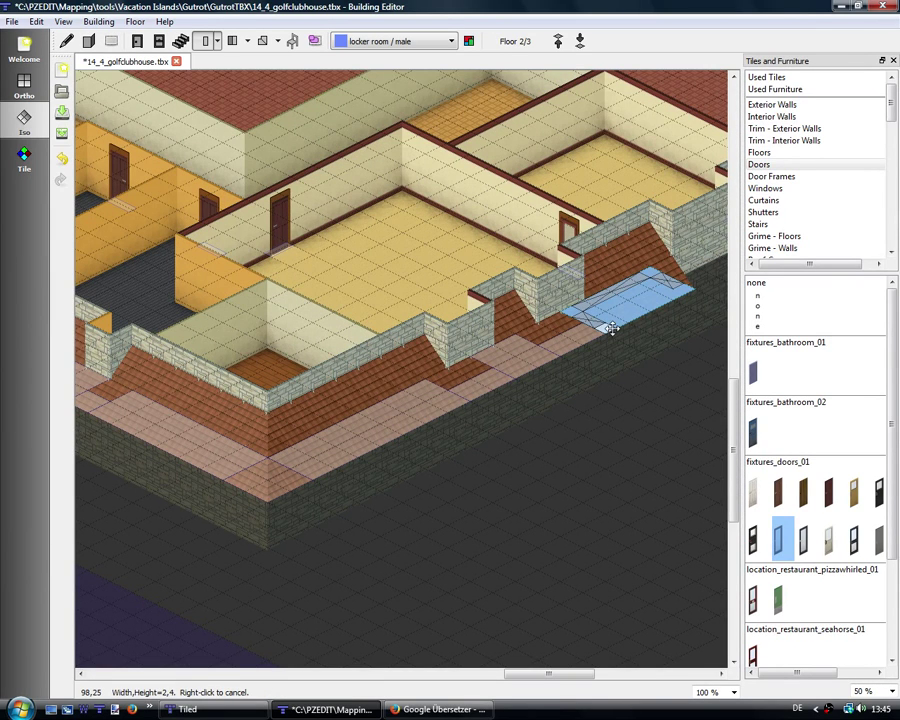
pyautogui.scroll(3, 600, 405)
pyautogui.hscroll(3, 500, 430)
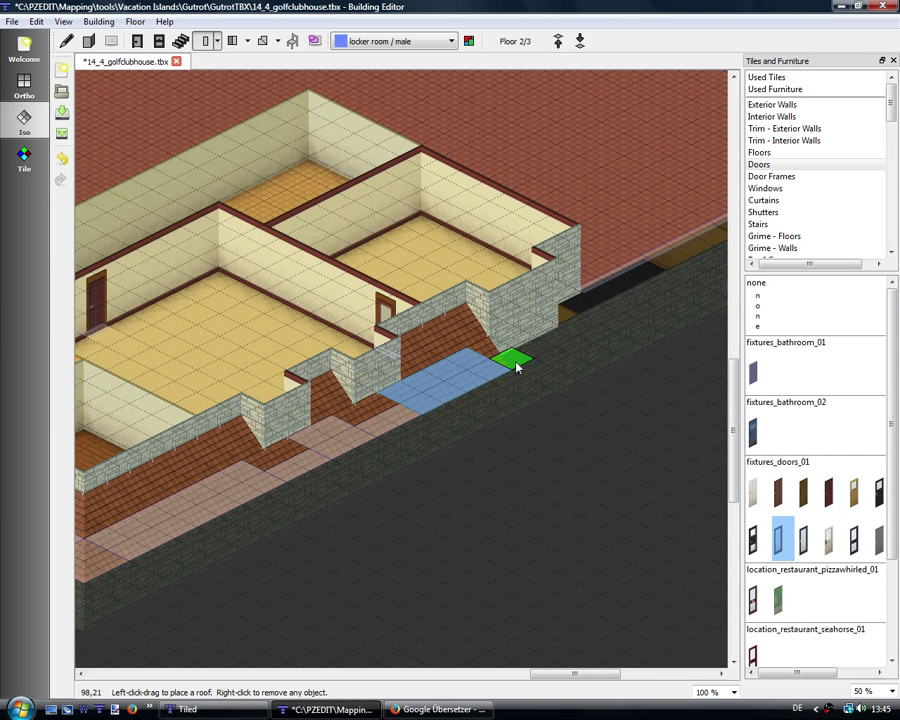
pyautogui.moveTo(516, 367); pyautogui.dragTo(557, 345)
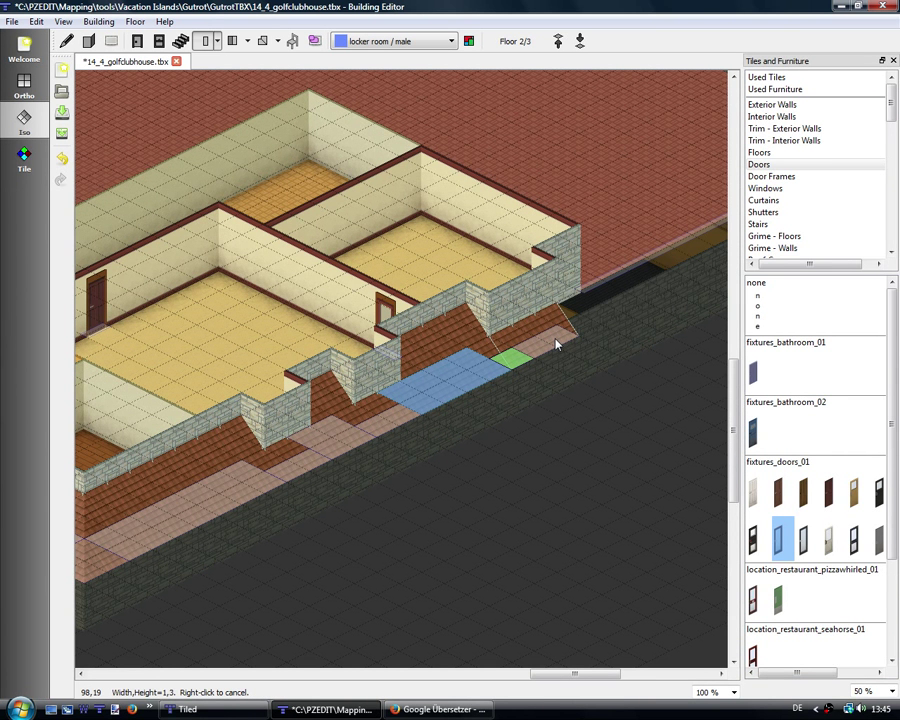
# Step: Shift the roof piece up the wall, resize it to three tiles, and pan toward the far end
pyautogui.click(316, 41)
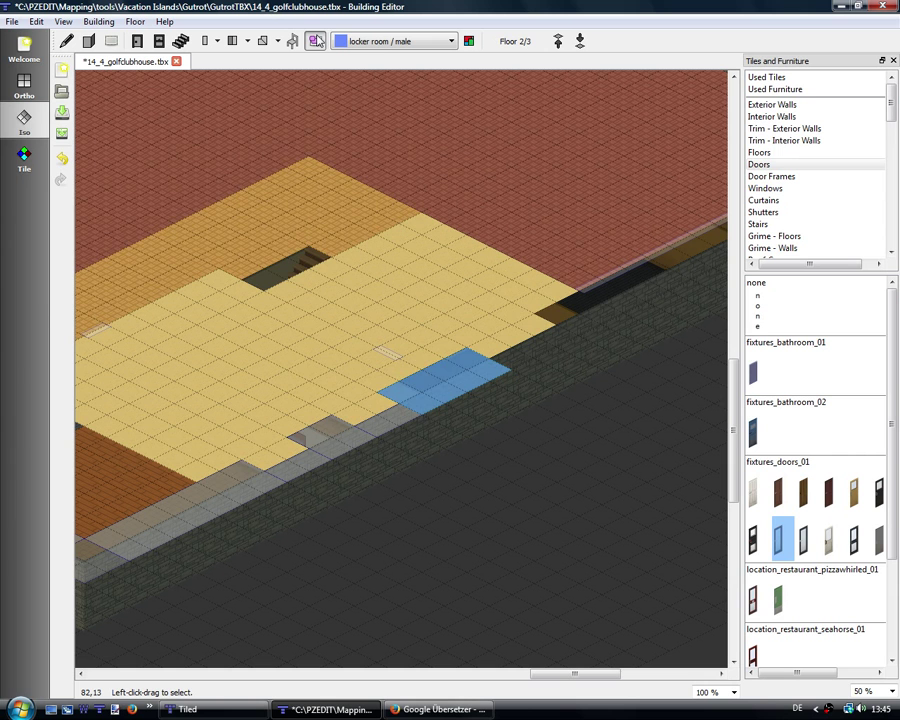
pyautogui.moveTo(400, 422); pyautogui.dragTo(556, 344)
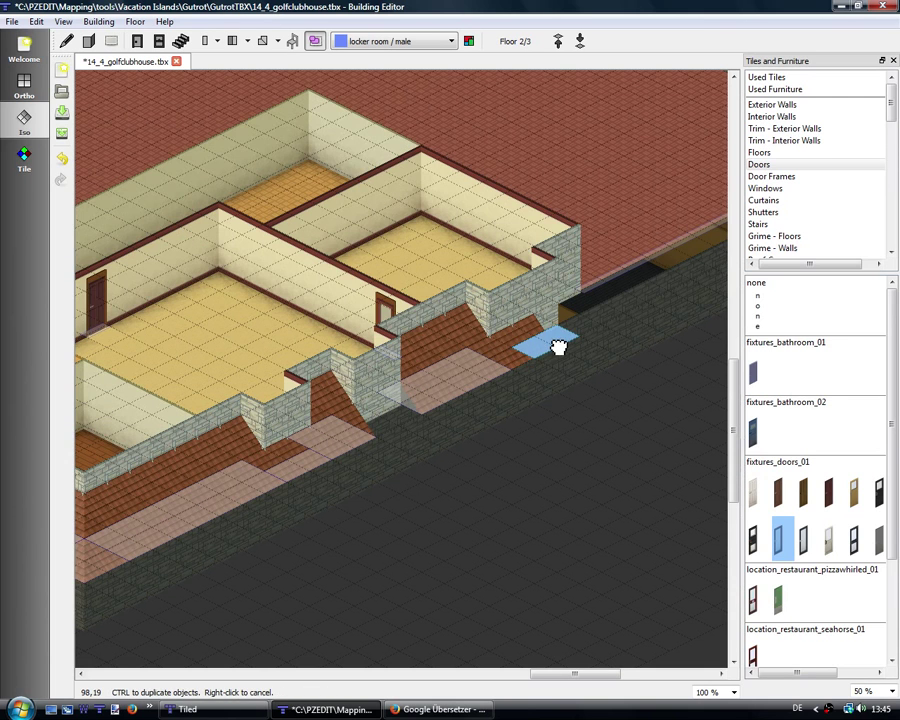
pyautogui.click(150, 43)
pyautogui.click(205, 41)
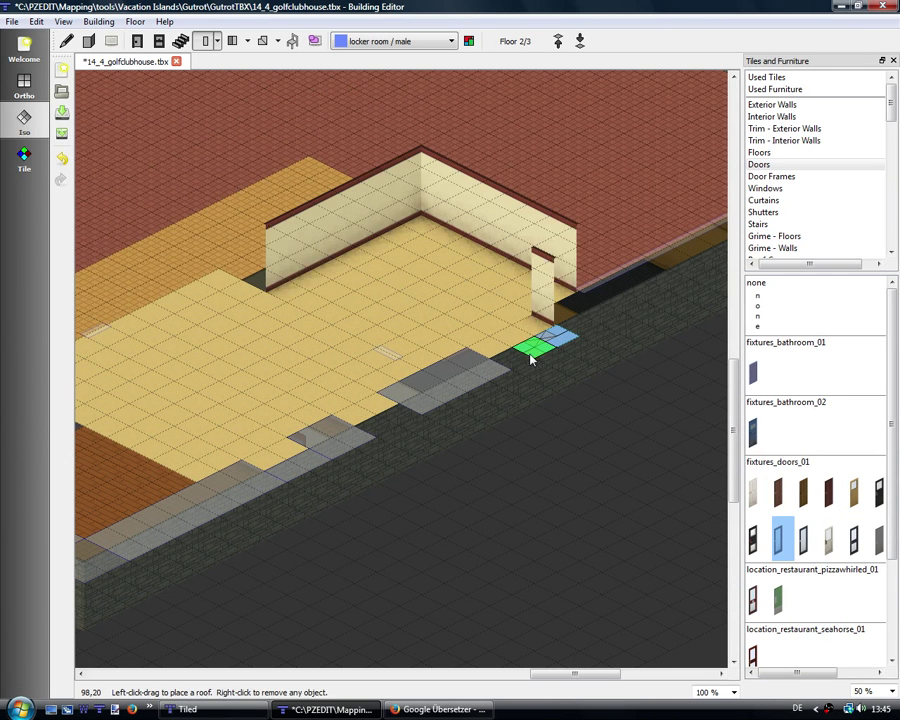
pyautogui.moveTo(512, 360); pyautogui.dragTo(578, 435)
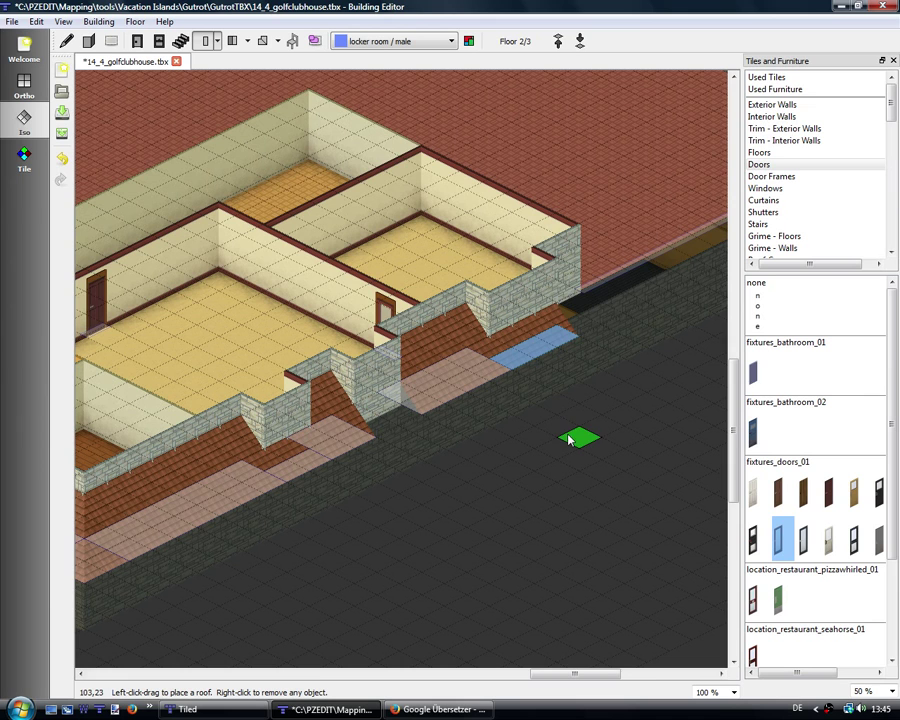
pyautogui.moveTo(578, 373); pyautogui.dragTo(500, 406)
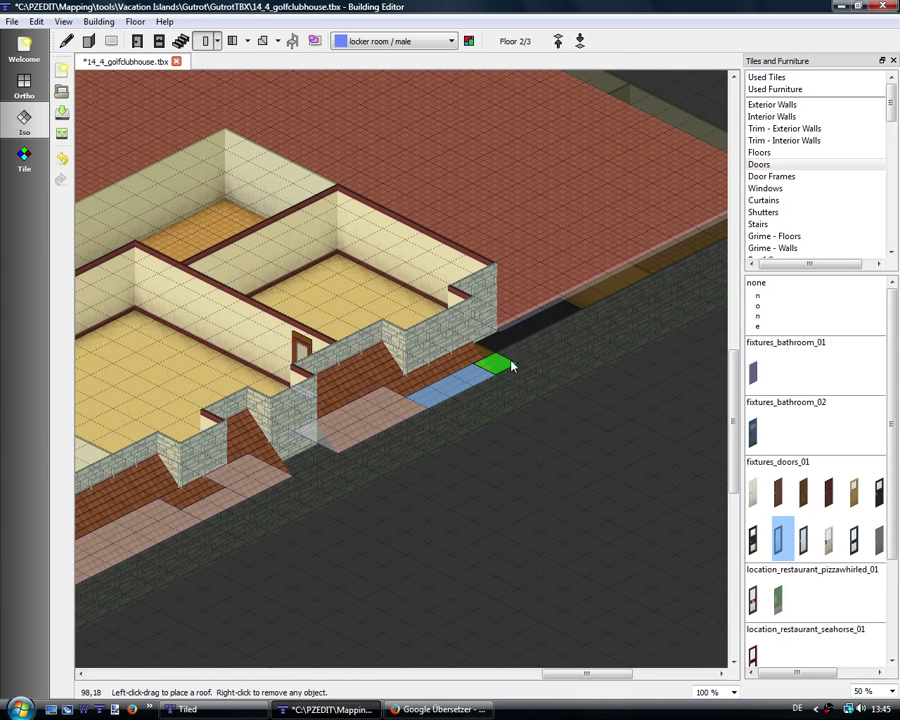
pyautogui.moveTo(572, 374); pyautogui.dragTo(489, 430)
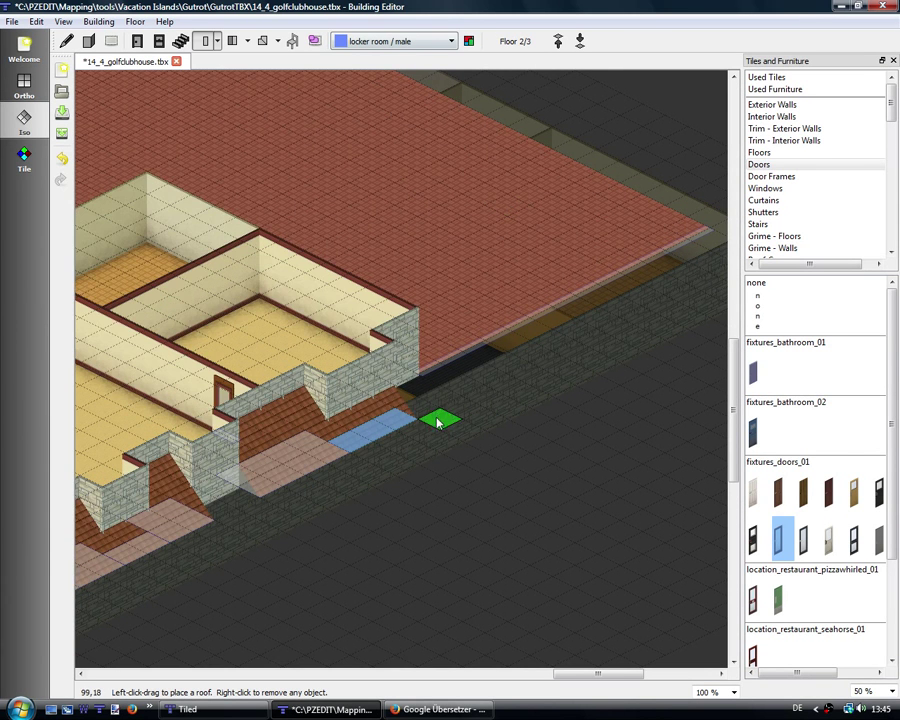
# Step: Place an Outer (NE) corner roof at the wall's far end
pyautogui.click(277, 41)
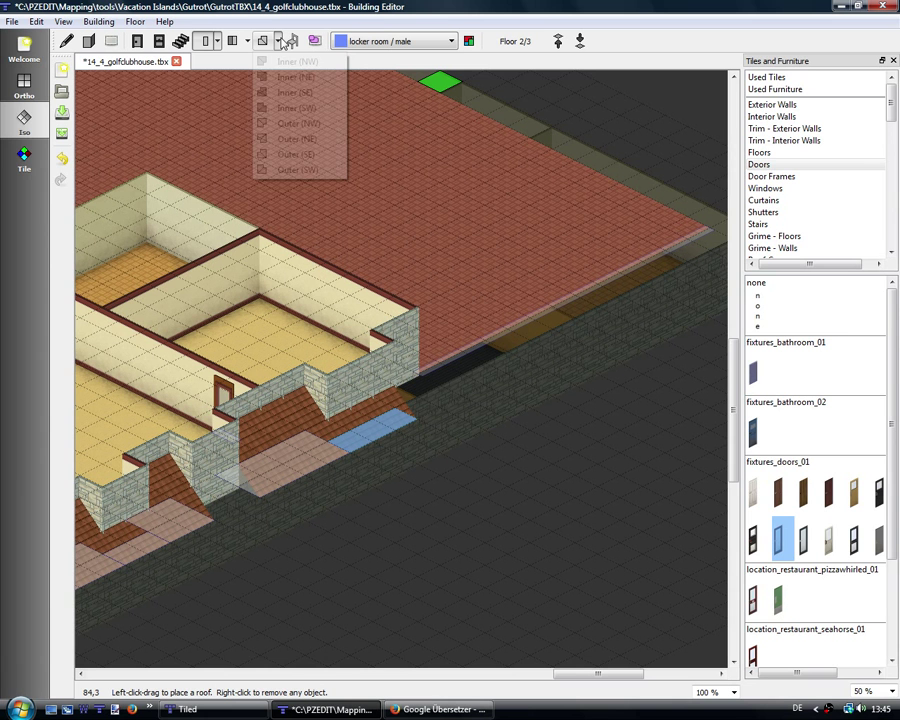
pyautogui.click(300, 140)
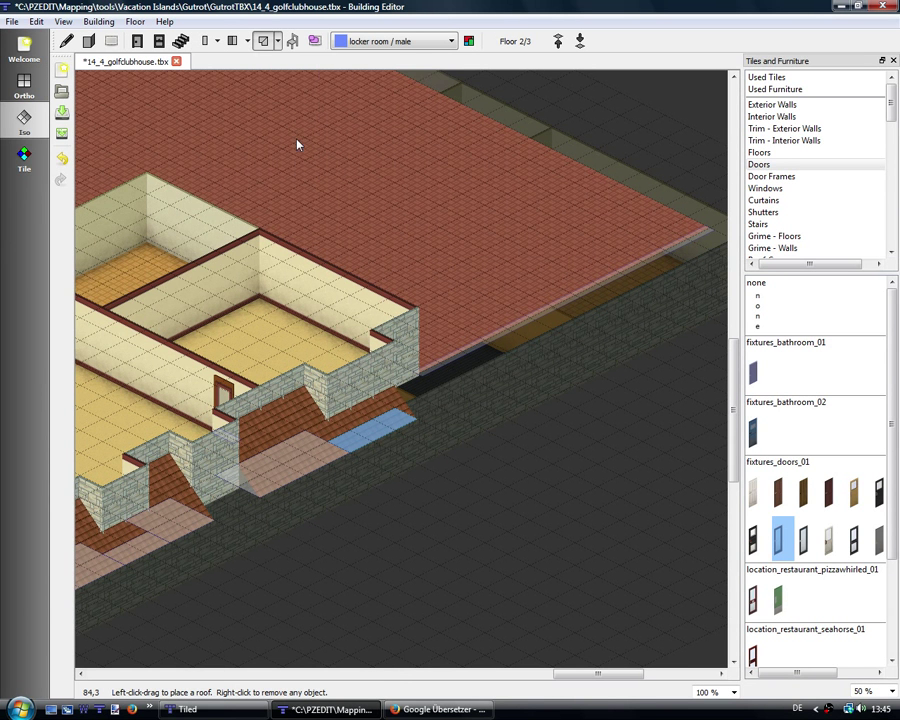
pyautogui.moveTo(432, 398); pyautogui.dragTo(401, 400)
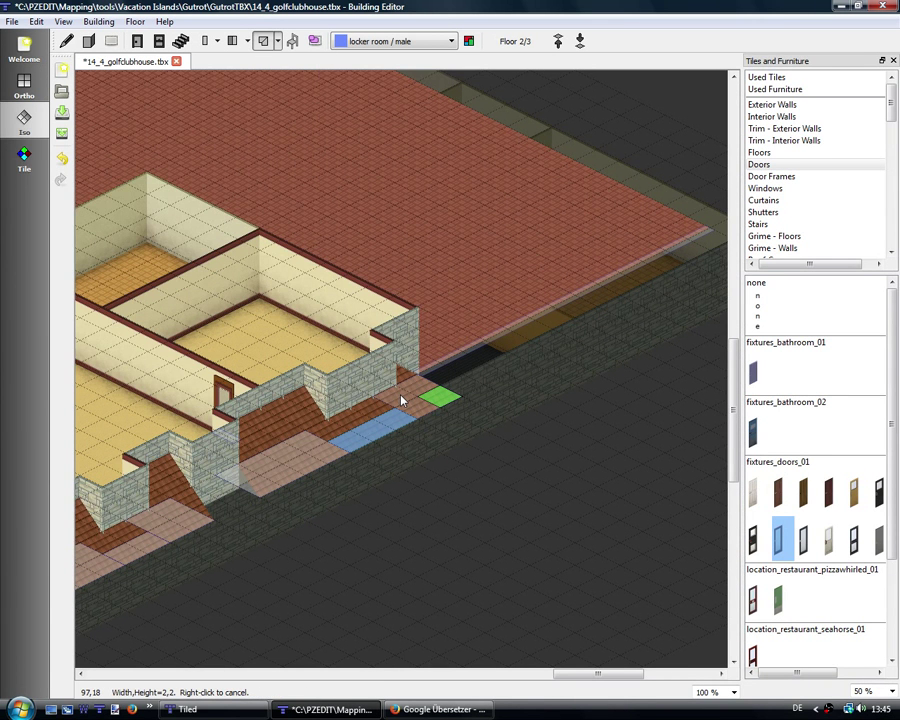
pyautogui.moveTo(387, 398); pyautogui.dragTo(390, 400)
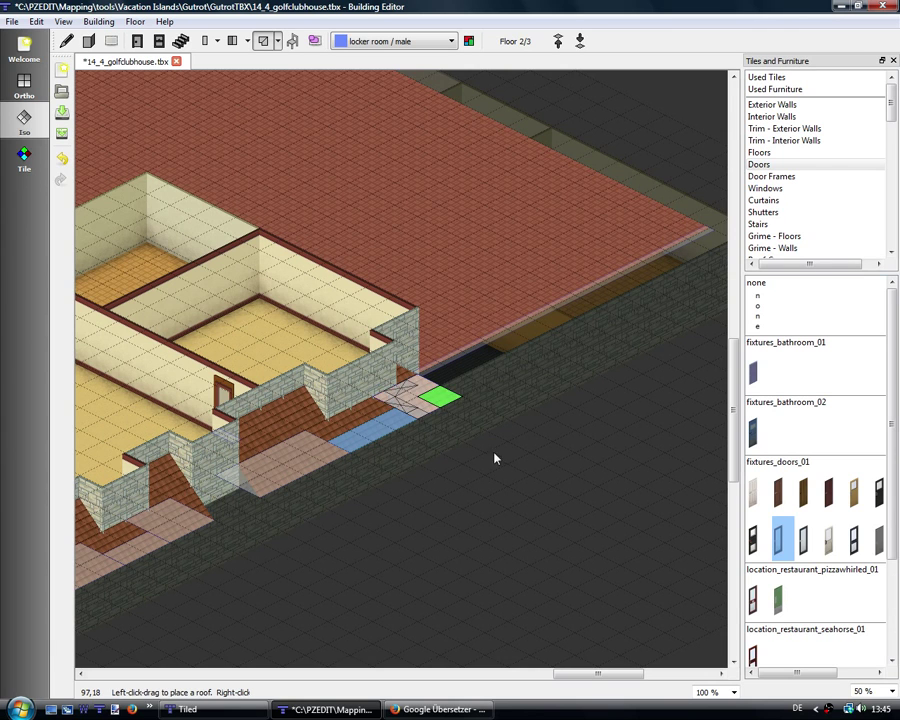
pyautogui.moveTo(450, 470); pyautogui.dragTo(586, 380)
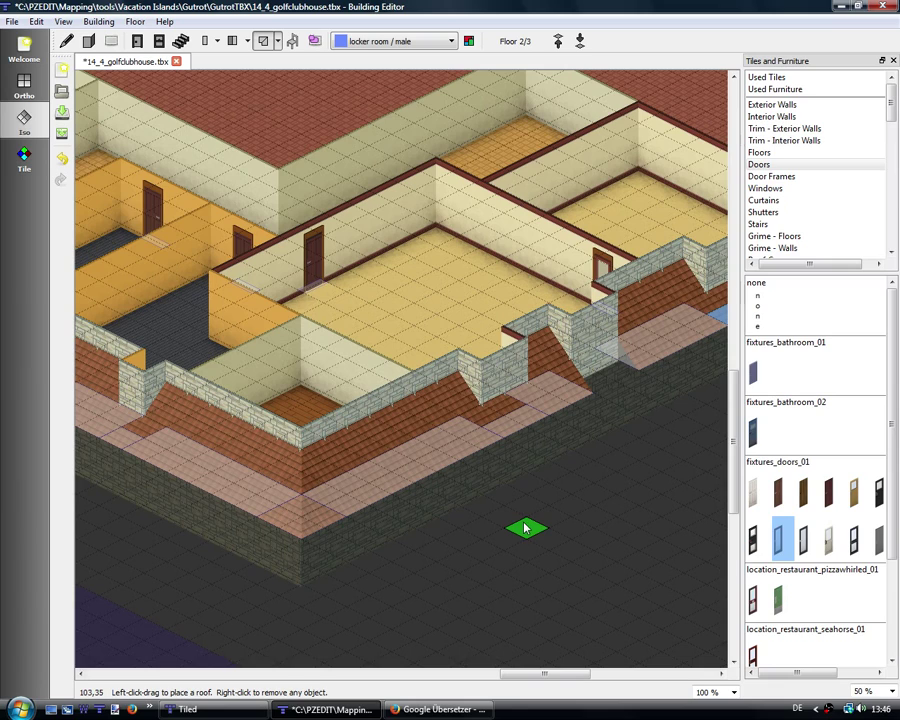
pyautogui.scroll(-1, 520, 523)
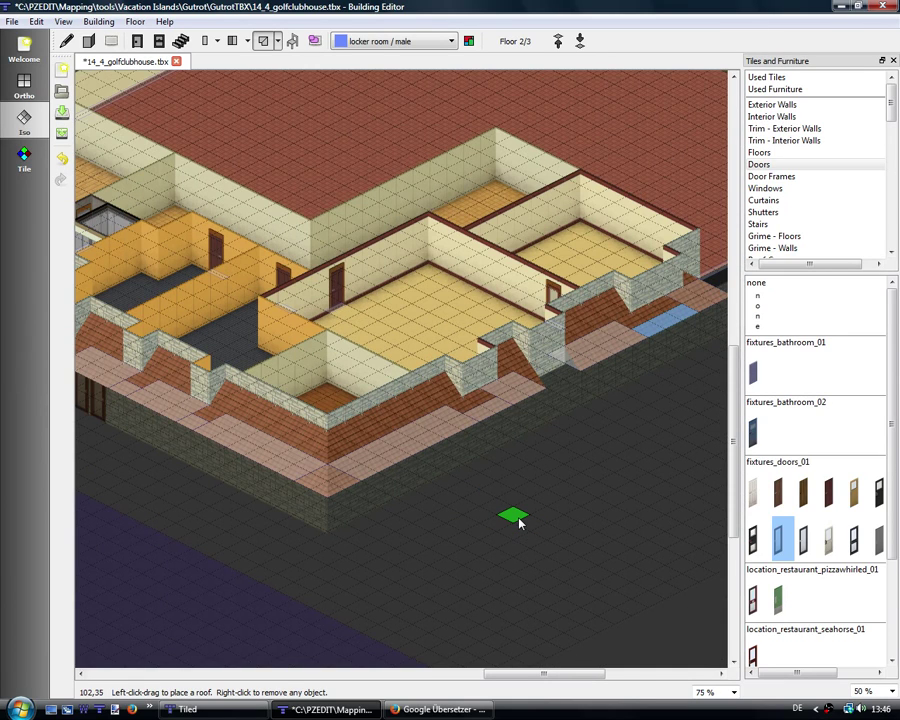
pyautogui.scroll(-1, 520, 523)
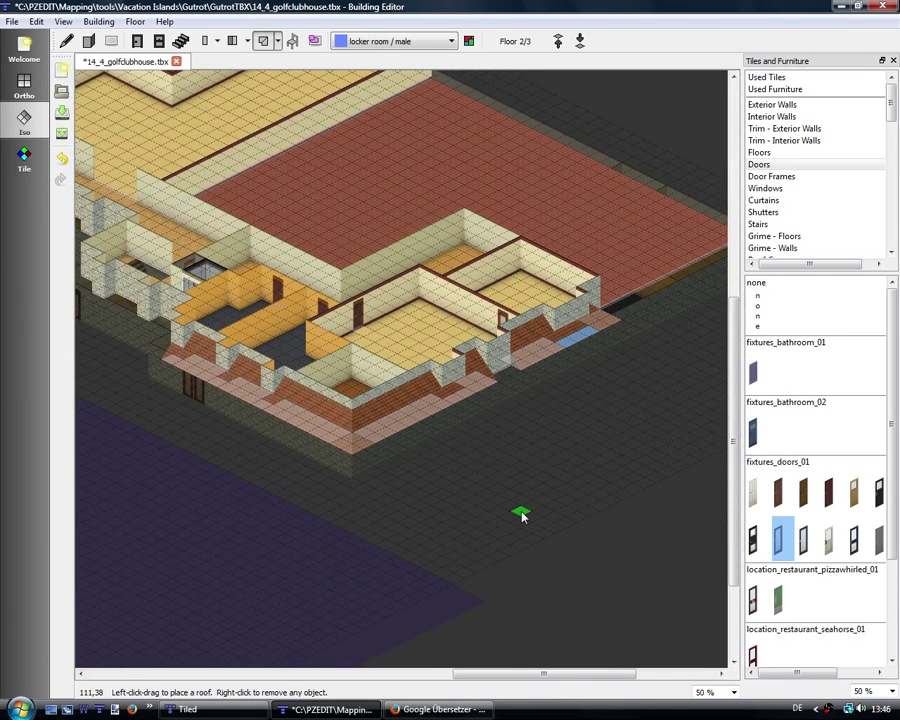
pyautogui.scroll(2, 521, 515)
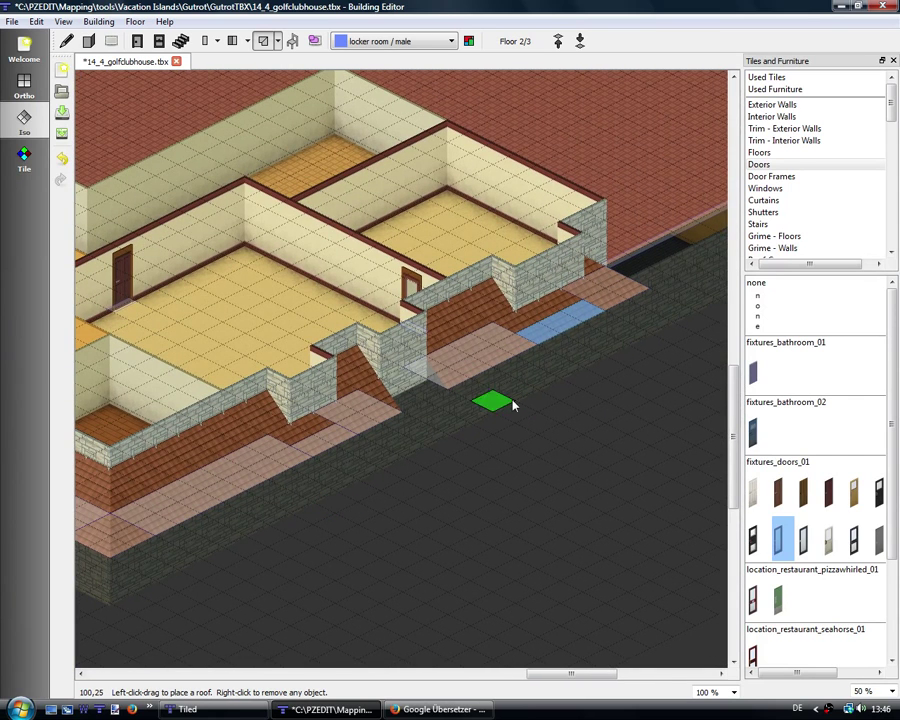
# Step: Select the object beside the front wall, then pan and zoom out to 50%
pyautogui.click(315, 41)
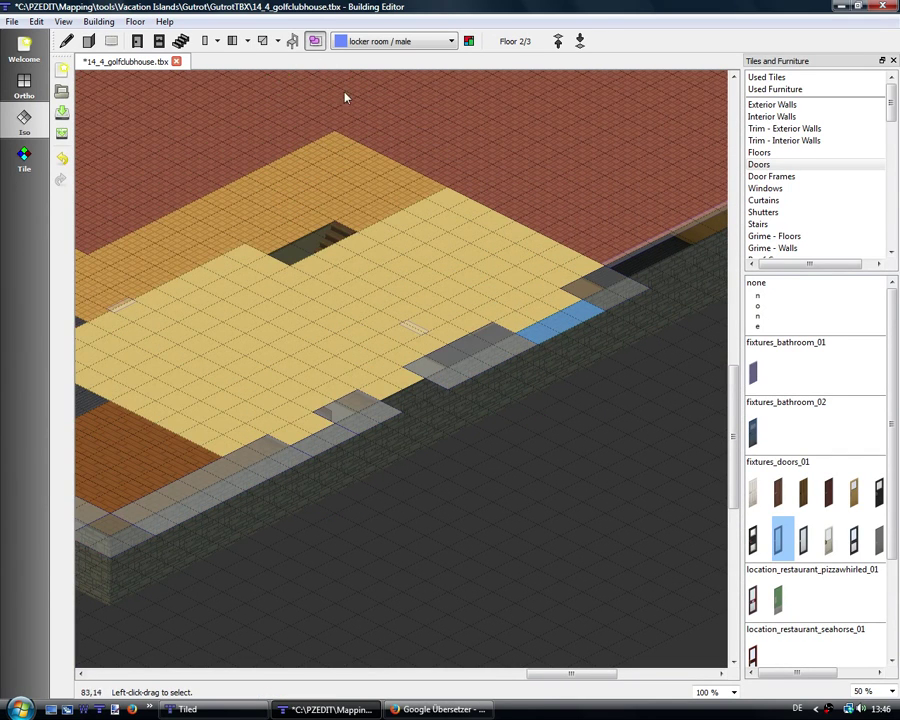
pyautogui.click(310, 438)
pyautogui.moveTo(331, 444)
pyautogui.mouseDown()
pyautogui.moveTo(414, 421)
pyautogui.moveTo(420, 400)
pyautogui.mouseUp()
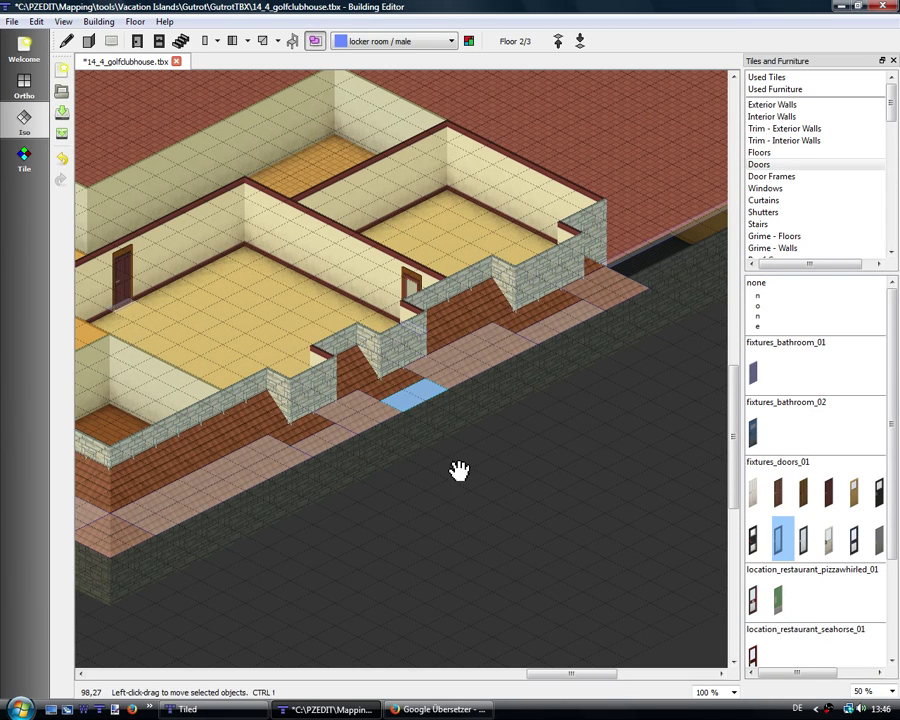
pyautogui.moveTo(339, 538); pyautogui.dragTo(544, 459)
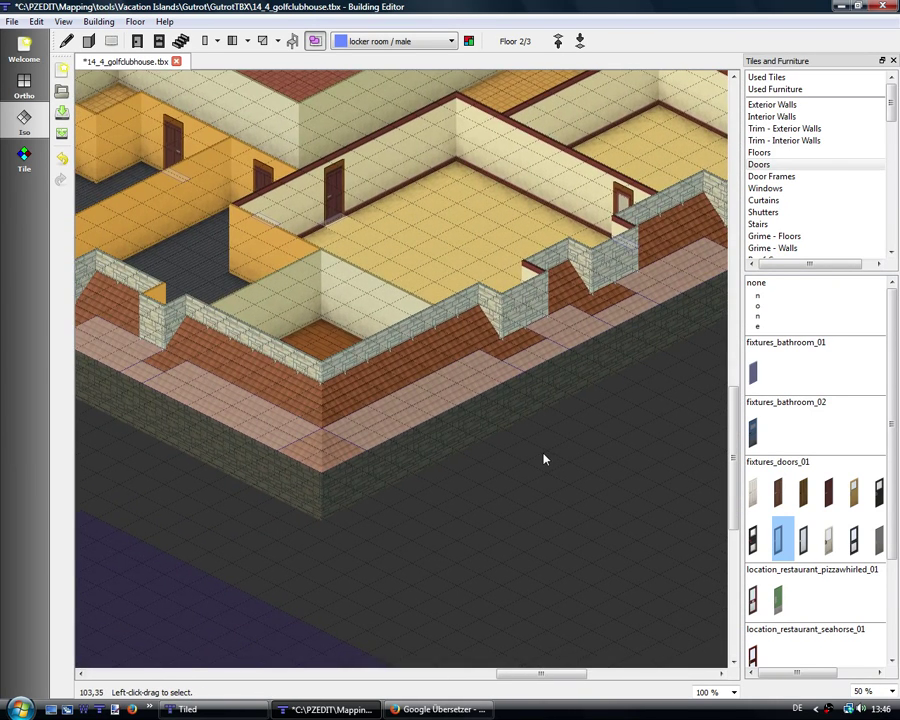
pyautogui.scroll(-1, 544, 459)
pyautogui.scroll(-1, 544, 459)
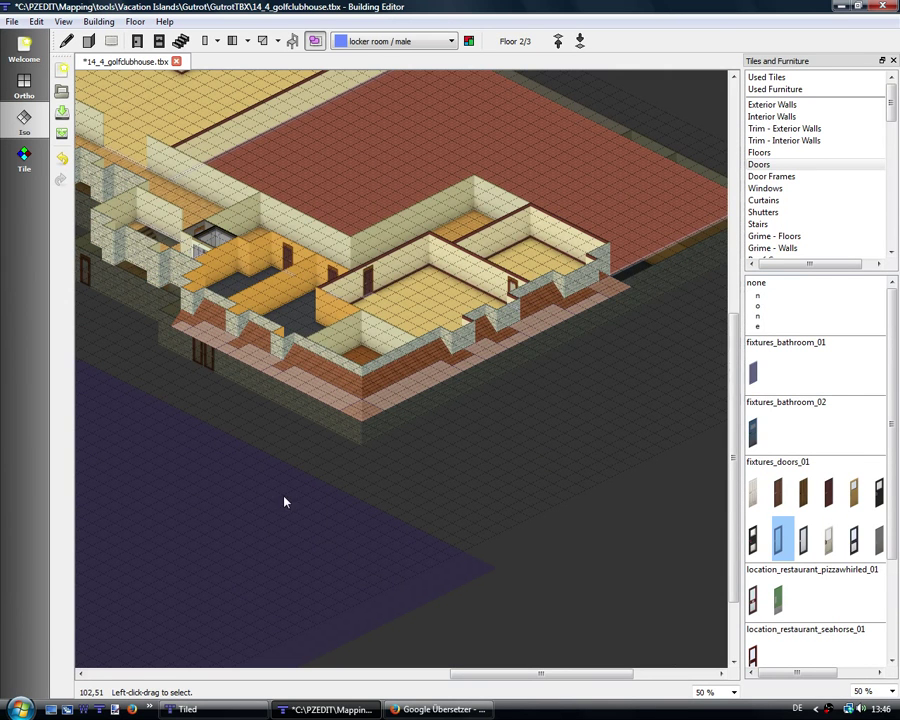
# Step: Frame the stone wall above the entrance doors up close and pick the Window tool
pyautogui.click(60, 22)
pyautogui.click(57, 24)
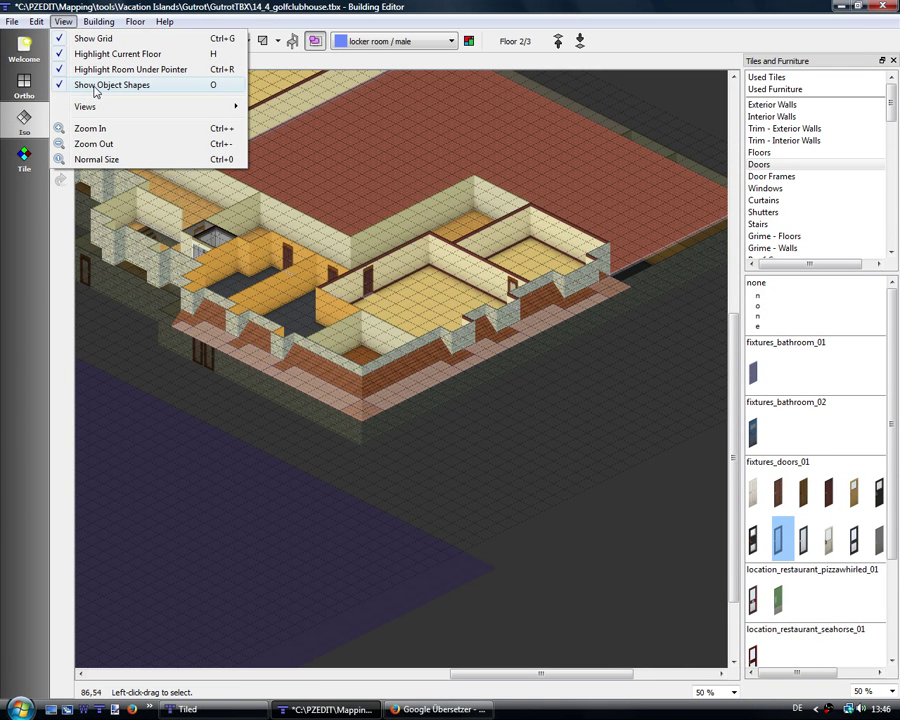
pyautogui.click(95, 87)
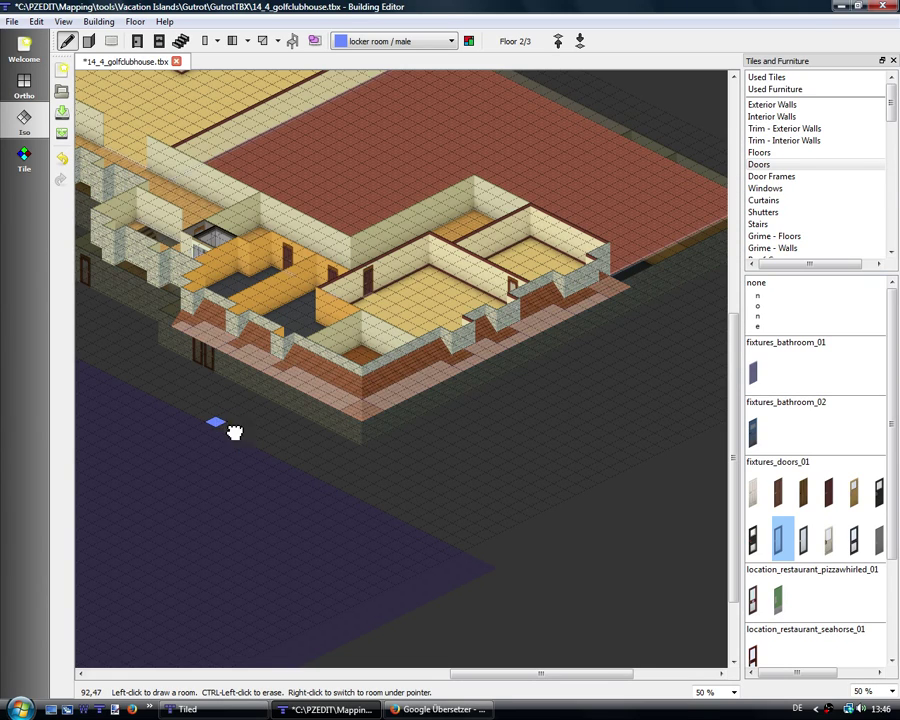
pyautogui.moveTo(234, 432); pyautogui.dragTo(313, 475)
pyautogui.scroll(2, 311, 472)
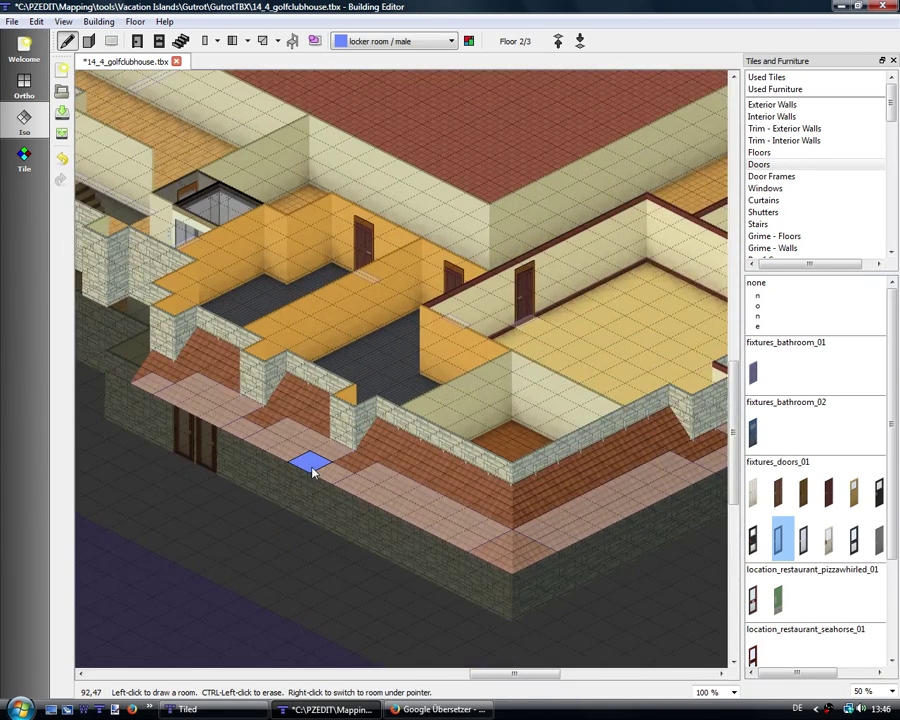
pyautogui.scroll(1, 311, 472)
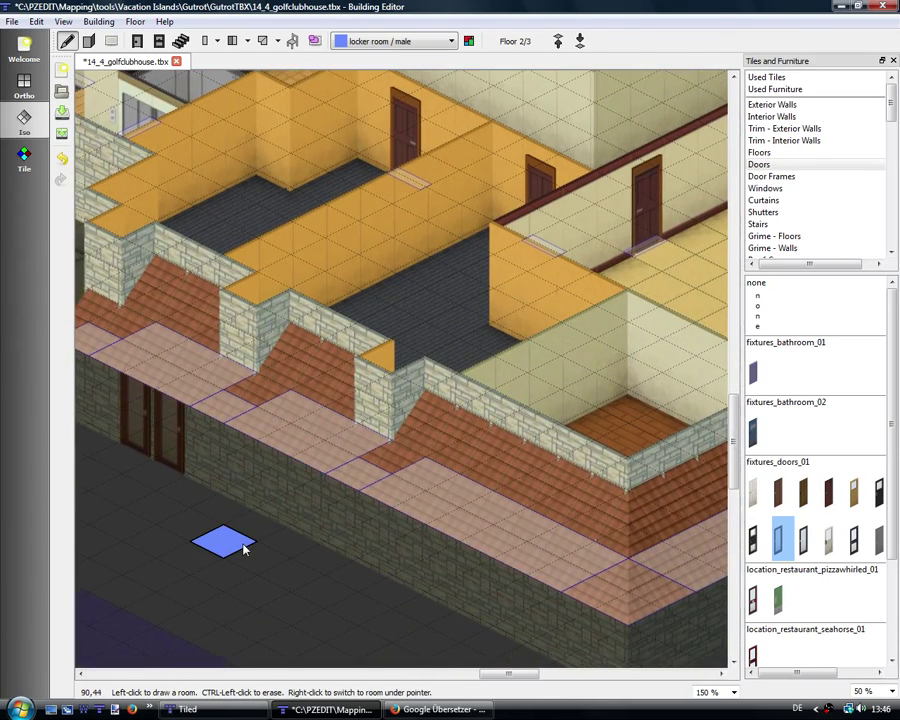
pyautogui.moveTo(245, 549); pyautogui.dragTo(287, 483)
pyautogui.scroll(-1, 287, 483)
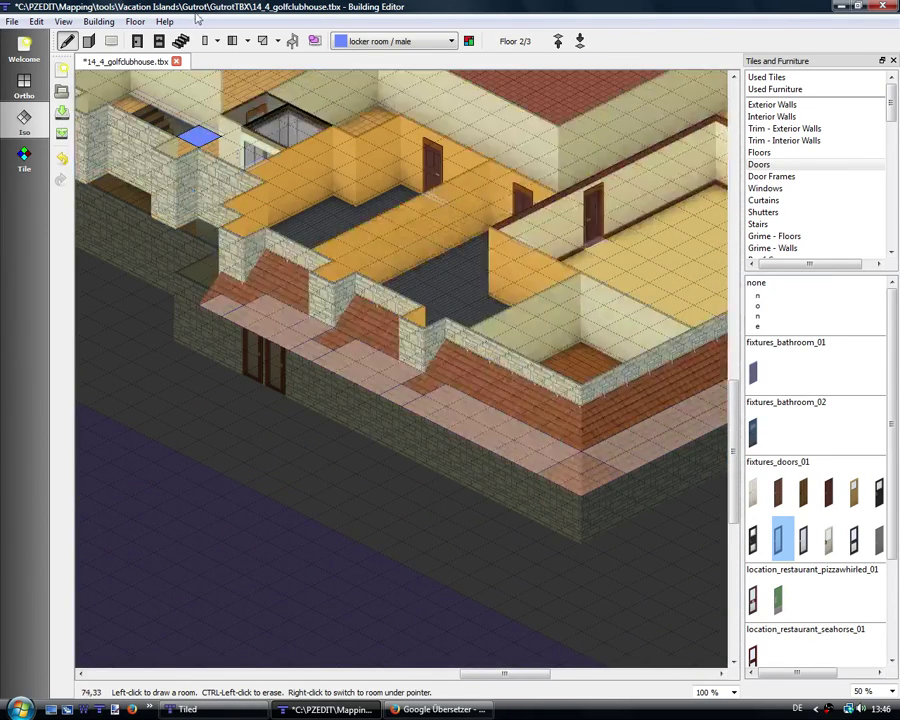
pyautogui.press('w')
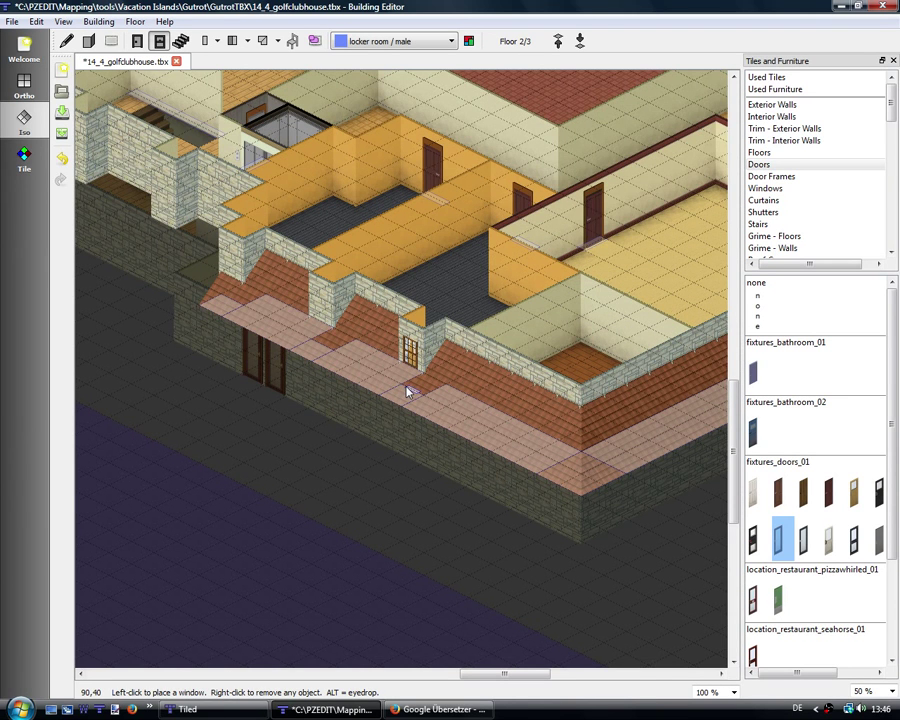
# Step: Place two windows in the front stone wall and four in the right wing's walls
pyautogui.click(407, 390)
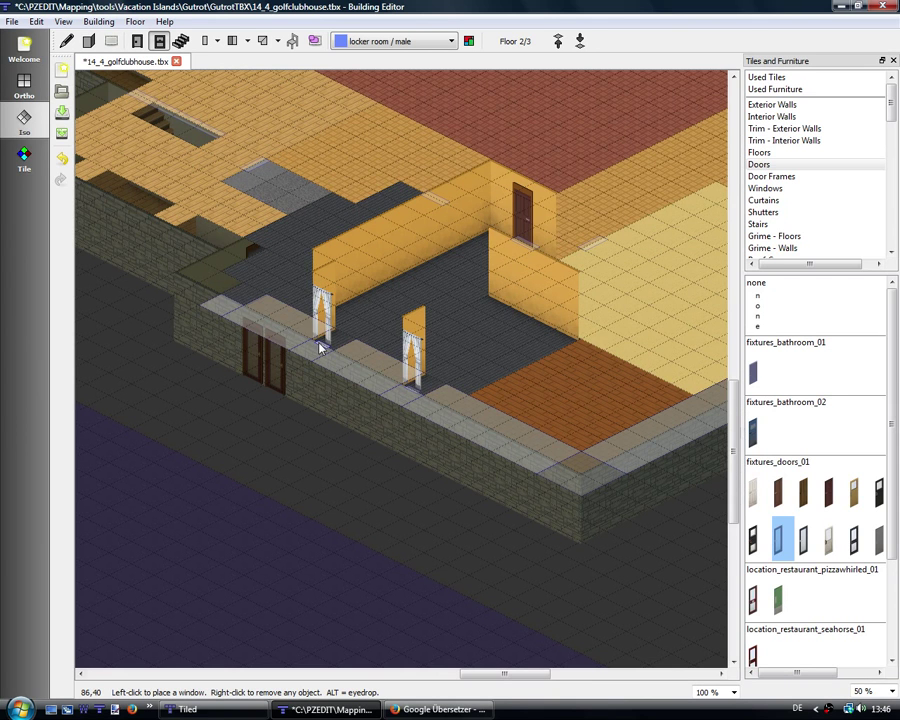
pyautogui.click(232, 307)
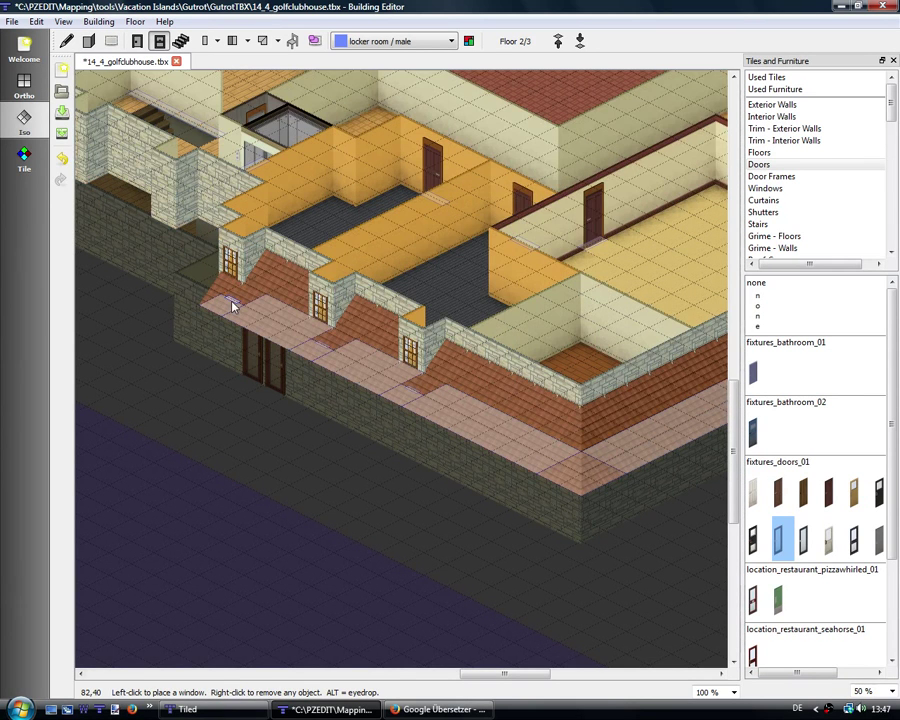
pyautogui.moveTo(441, 530); pyautogui.dragTo(291, 527)
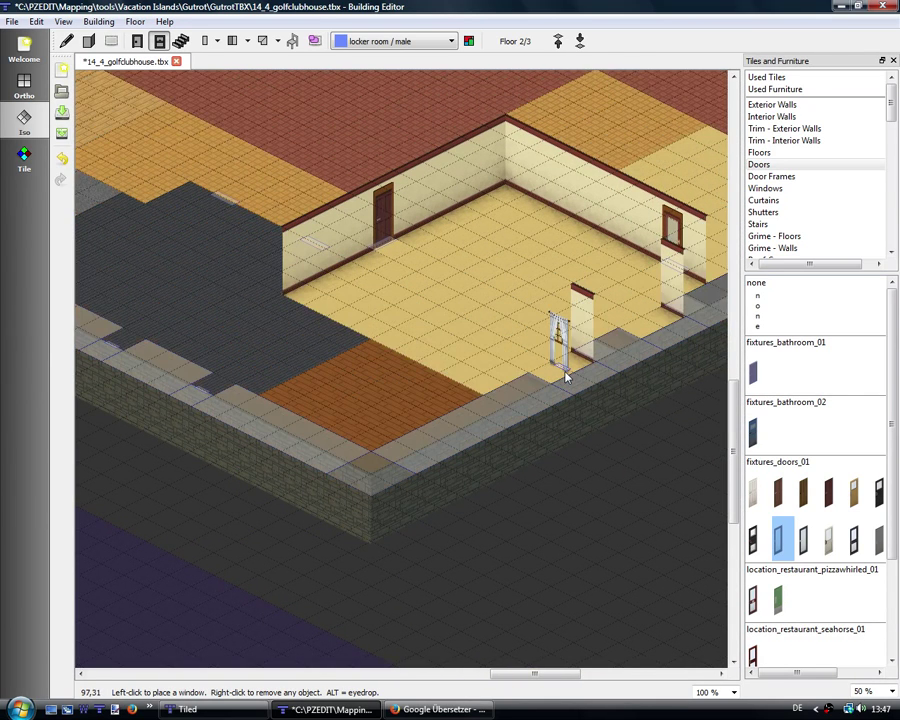
pyautogui.click(566, 380)
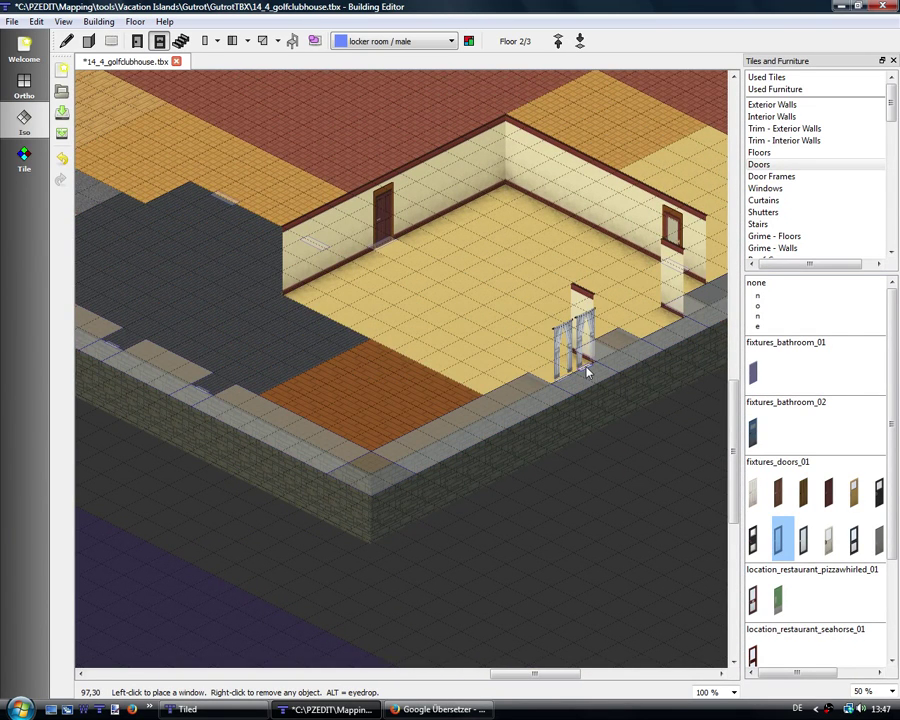
pyautogui.click(673, 330)
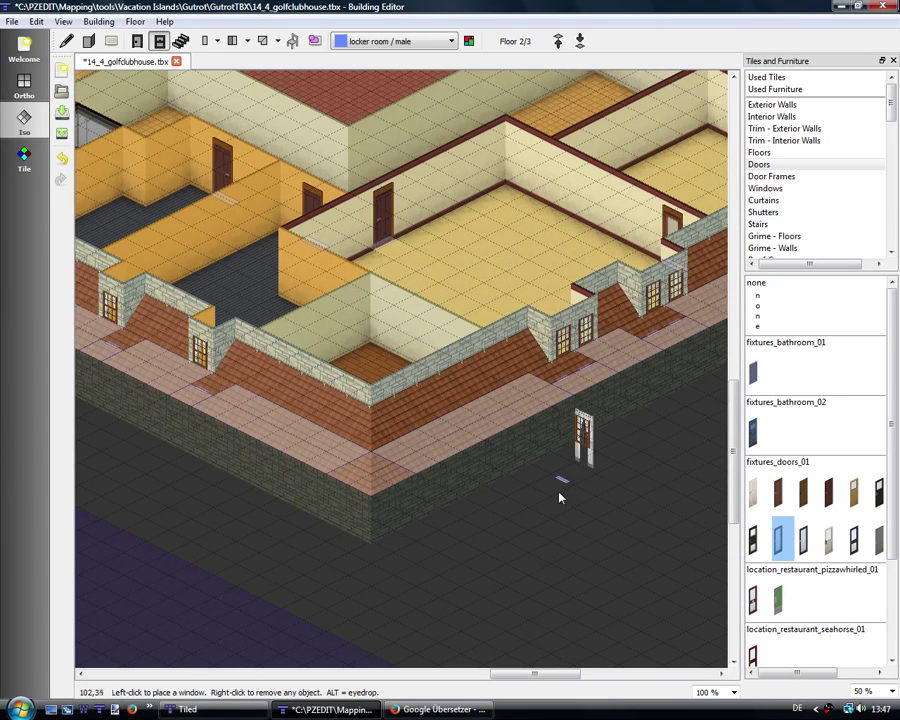
pyautogui.hscroll(2, 230, 580)
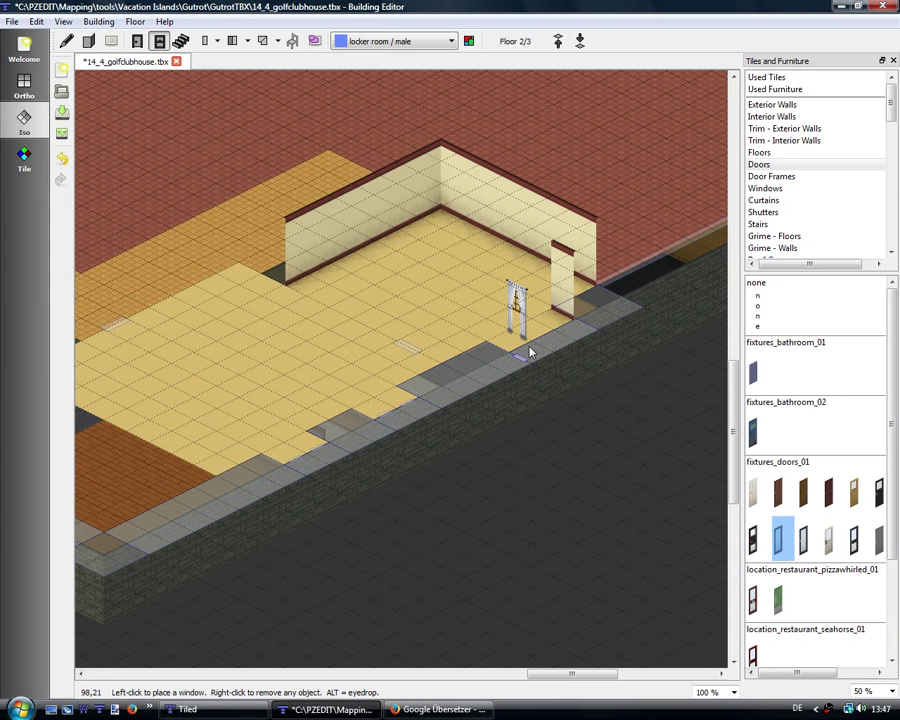
pyautogui.click(538, 342)
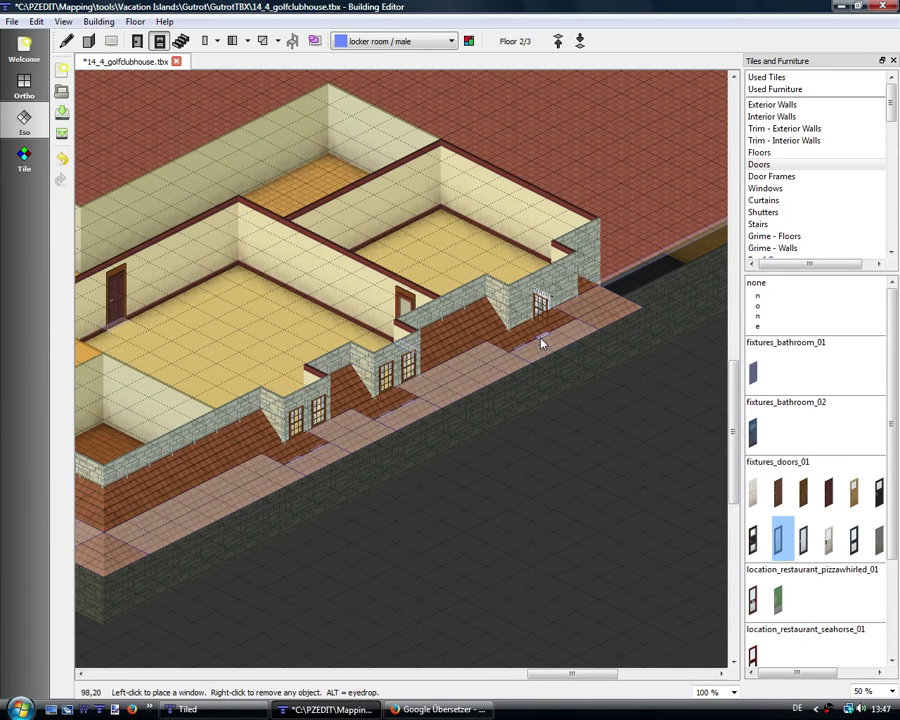
pyautogui.click(563, 332)
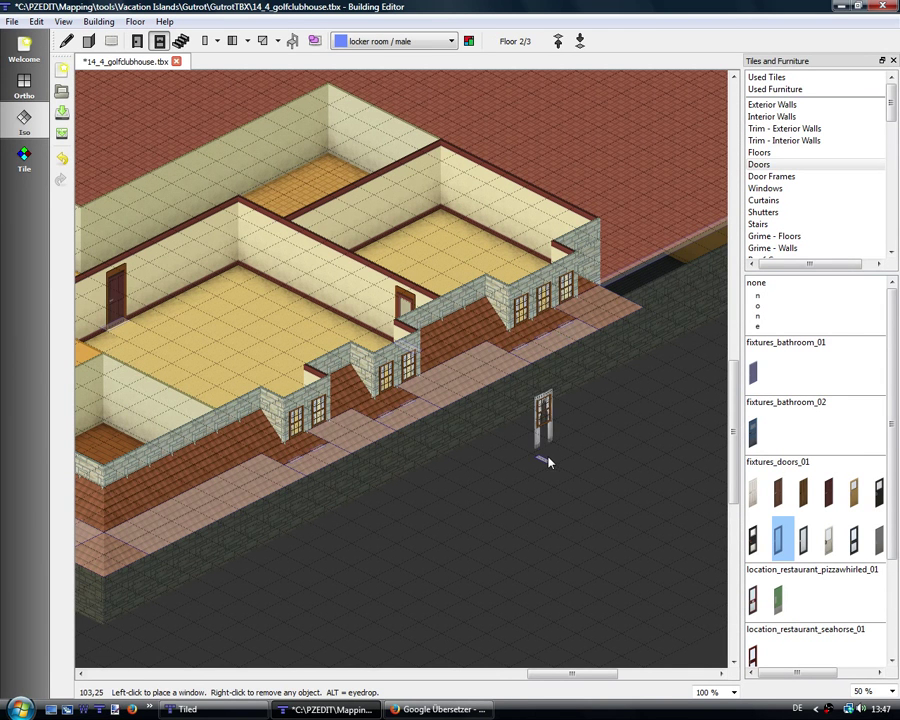
# Step: Pan across the building's front, left side and orange upper floor, and pick Draw Room
pyautogui.moveTo(514, 458); pyautogui.dragTo(474, 491)
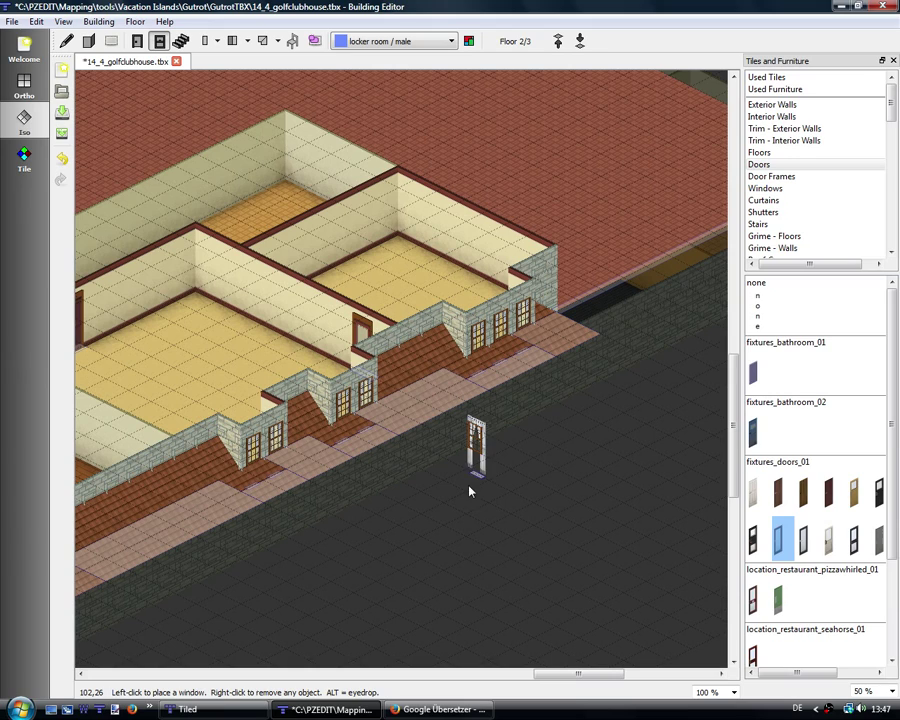
pyautogui.moveTo(342, 567); pyautogui.dragTo(728, 503)
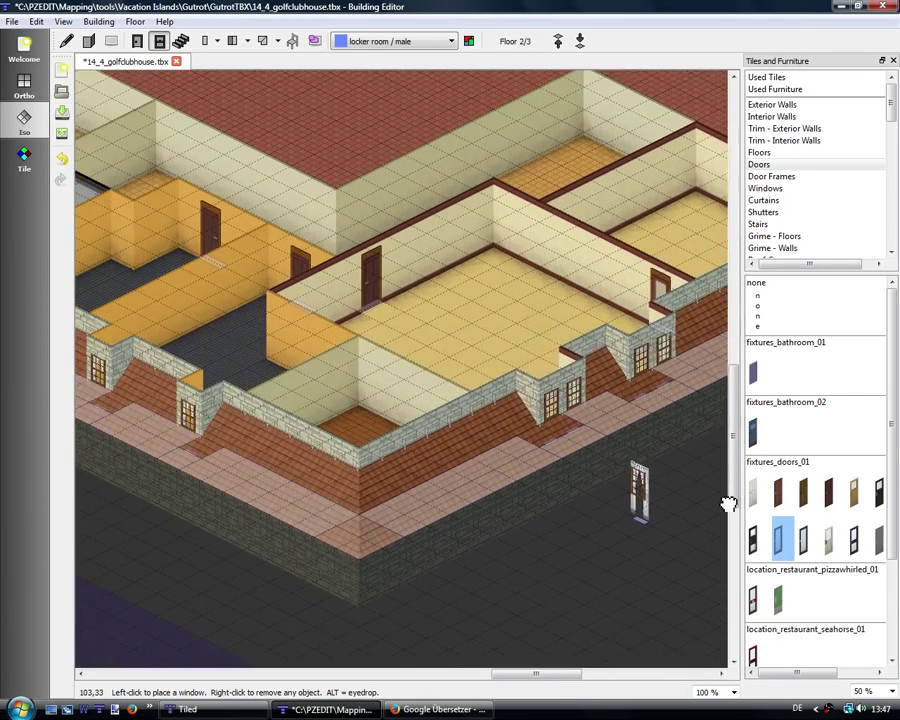
pyautogui.moveTo(171, 476); pyautogui.dragTo(637, 669)
pyautogui.moveTo(160, 360)
pyautogui.mouseDown()
pyautogui.moveTo(291, 402)
pyautogui.moveTo(411, 522)
pyautogui.moveTo(468, 507)
pyautogui.moveTo(447, 507)
pyautogui.mouseUp()
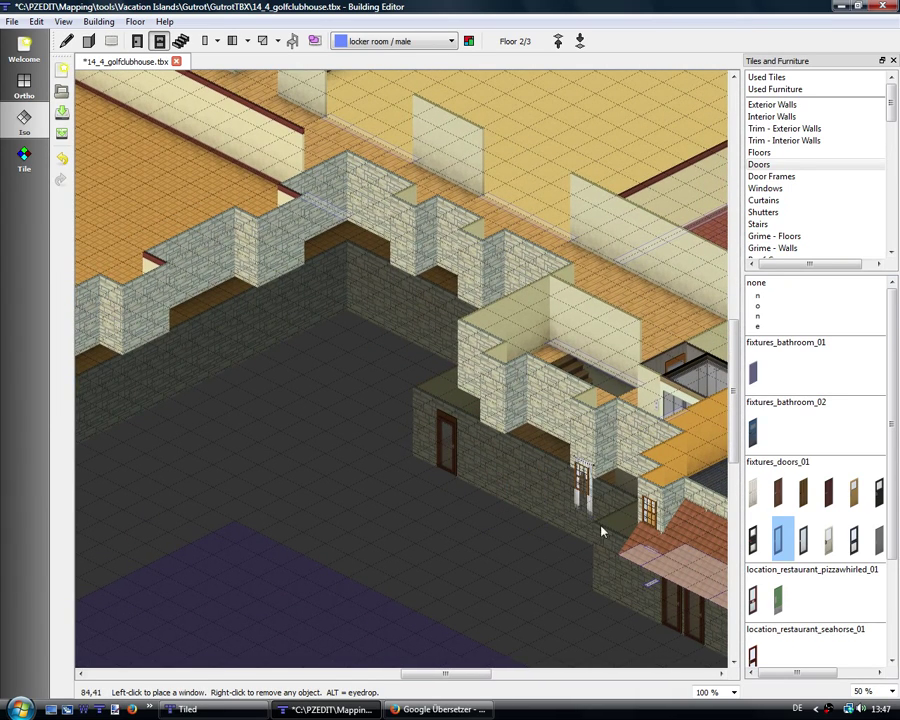
pyautogui.moveTo(239, 440)
pyautogui.mouseDown()
pyautogui.moveTo(662, 545)
pyautogui.moveTo(420, 521)
pyautogui.mouseUp()
pyautogui.moveTo(235, 474); pyautogui.dragTo(295, 478)
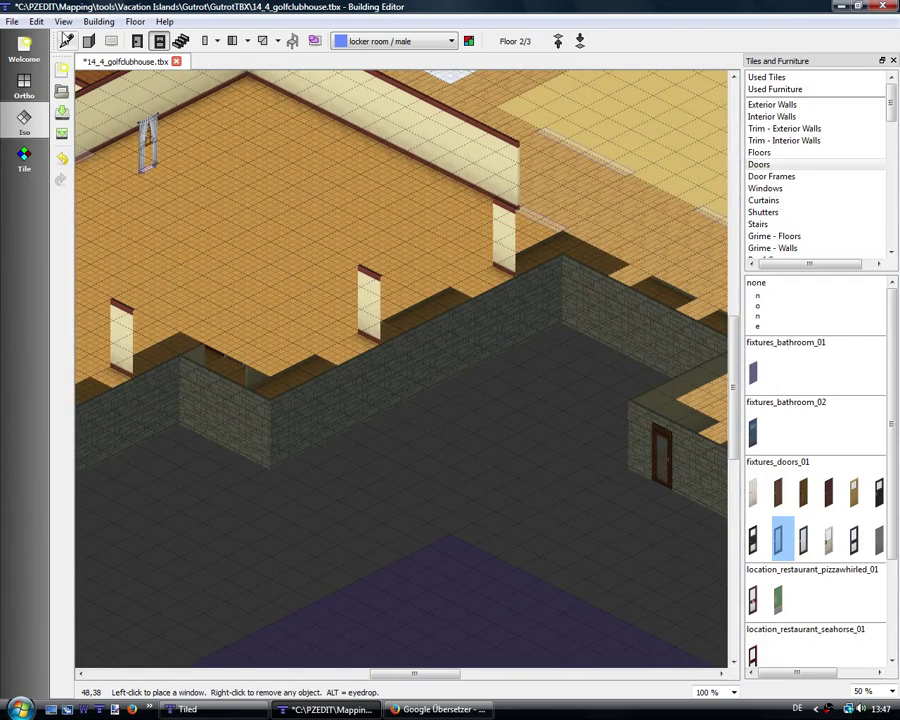
pyautogui.click(67, 40)
pyautogui.moveTo(226, 506)
pyautogui.mouseDown()
pyautogui.moveTo(516, 490)
pyautogui.moveTo(338, 604)
pyautogui.moveTo(568, 466)
pyautogui.moveTo(305, 504)
pyautogui.moveTo(462, 532)
pyautogui.moveTo(123, 578)
pyautogui.moveTo(446, 241)
pyautogui.moveTo(6, 281)
pyautogui.moveTo(552, 446)
pyautogui.moveTo(441, 469)
pyautogui.moveTo(476, 388)
pyautogui.moveTo(235, 452)
pyautogui.moveTo(639, 474)
pyautogui.moveTo(243, 450)
pyautogui.mouseUp()
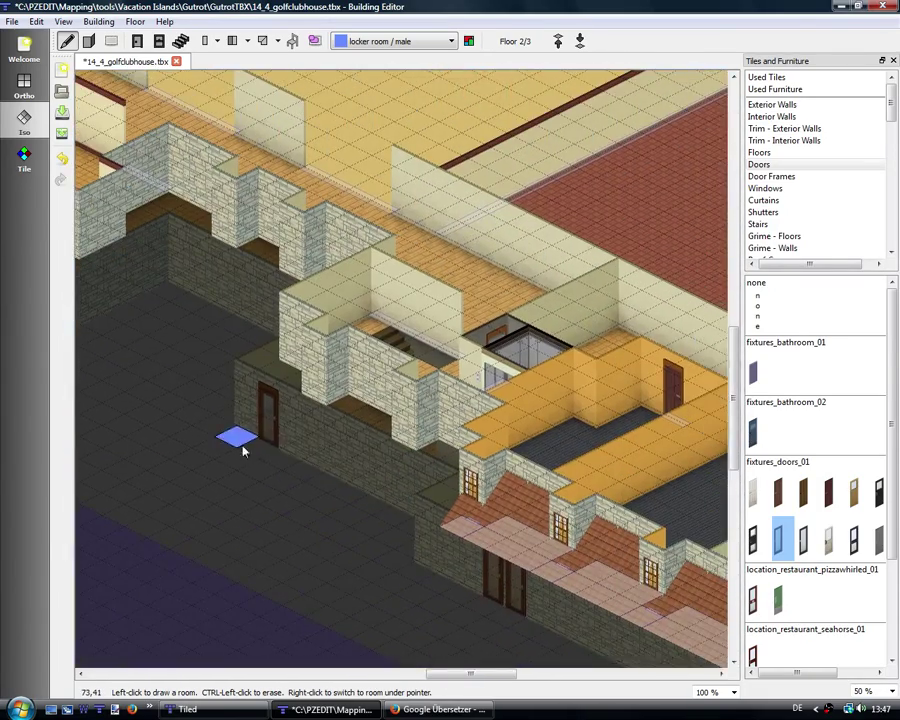
# Step: Zoom out to 50%, centre the clubhouse, and go up to Floor 3/3
pyautogui.scroll(-1, 320, 487)
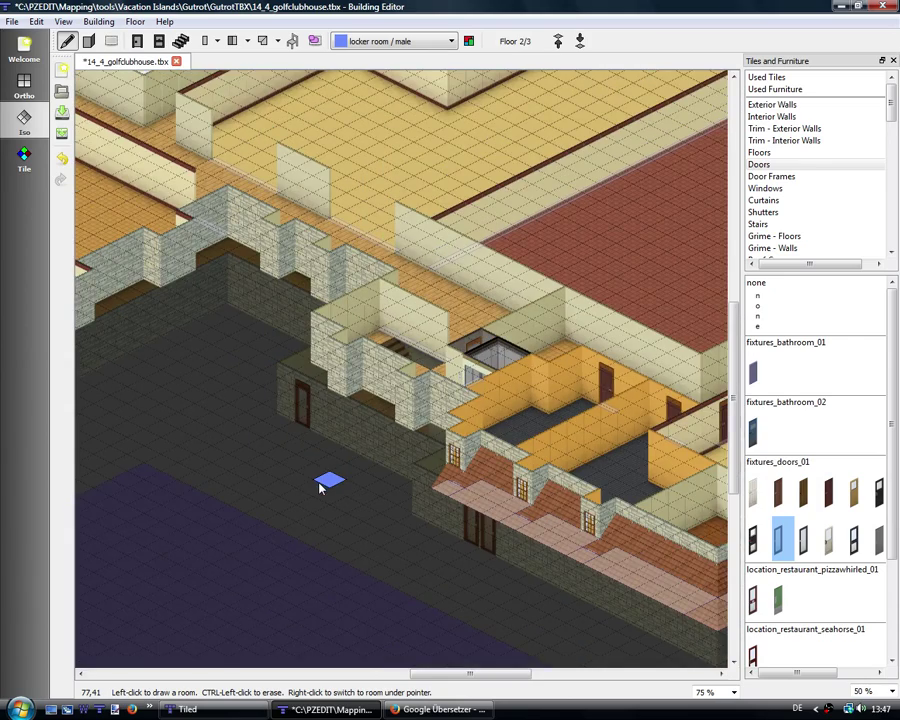
pyautogui.scroll(-1, 320, 487)
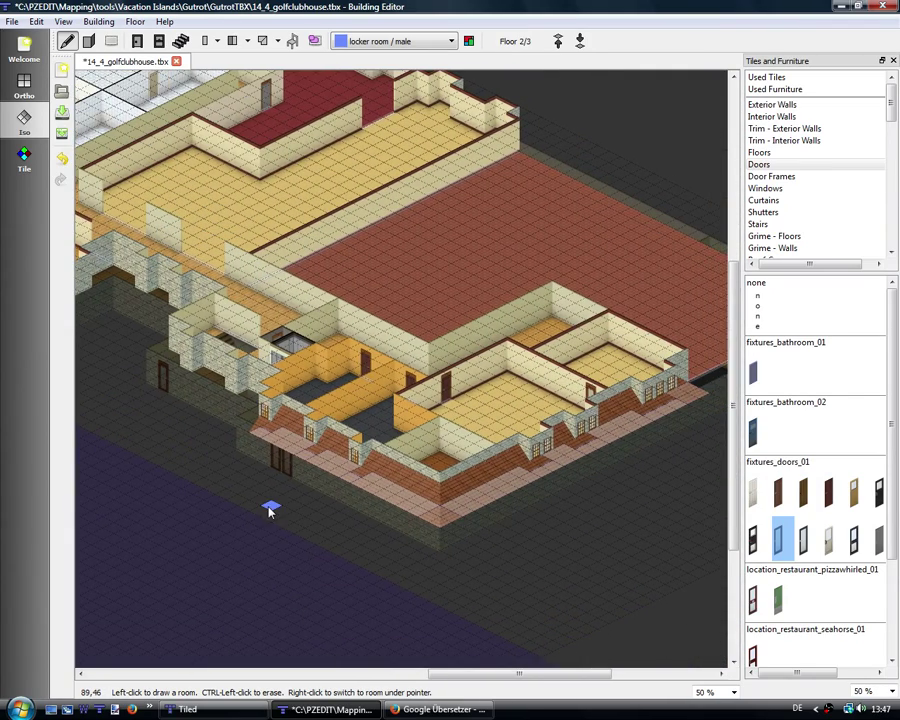
pyautogui.moveTo(278, 508); pyautogui.dragTo(194, 486)
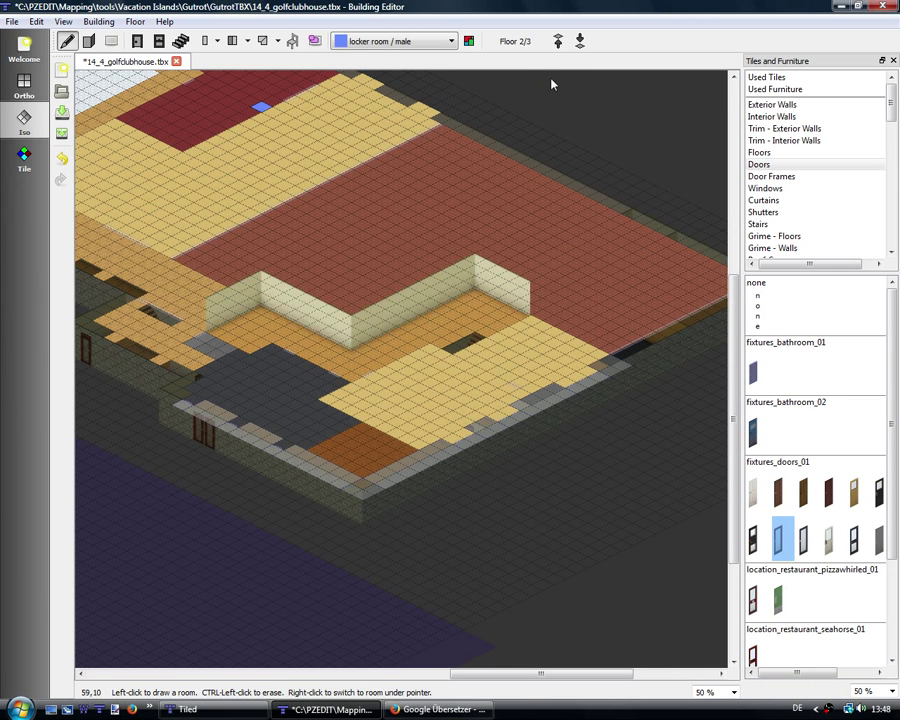
pyautogui.click(135, 21)
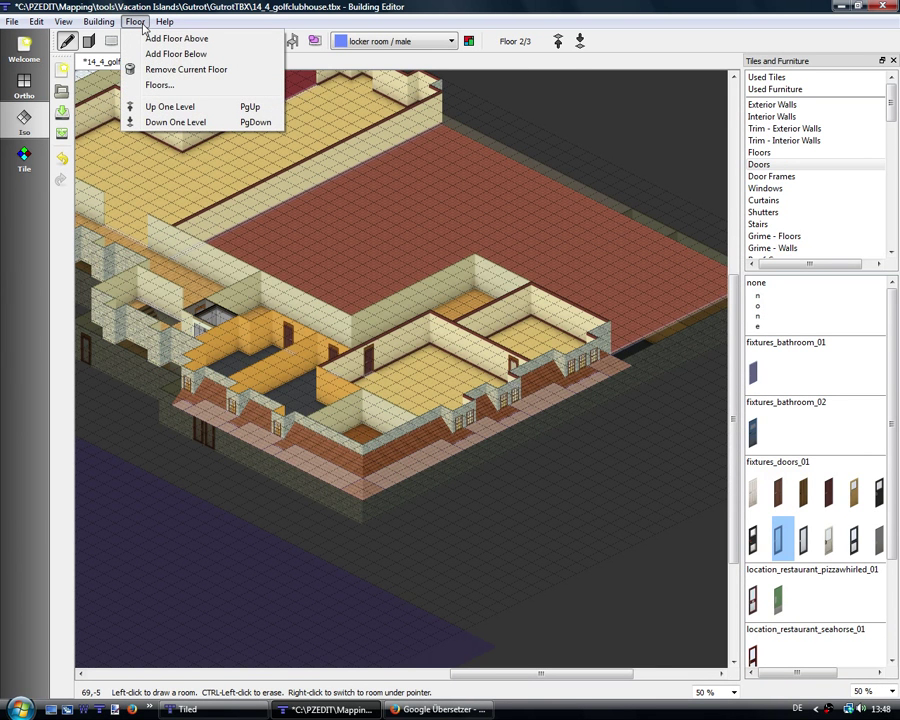
pyautogui.click(135, 21)
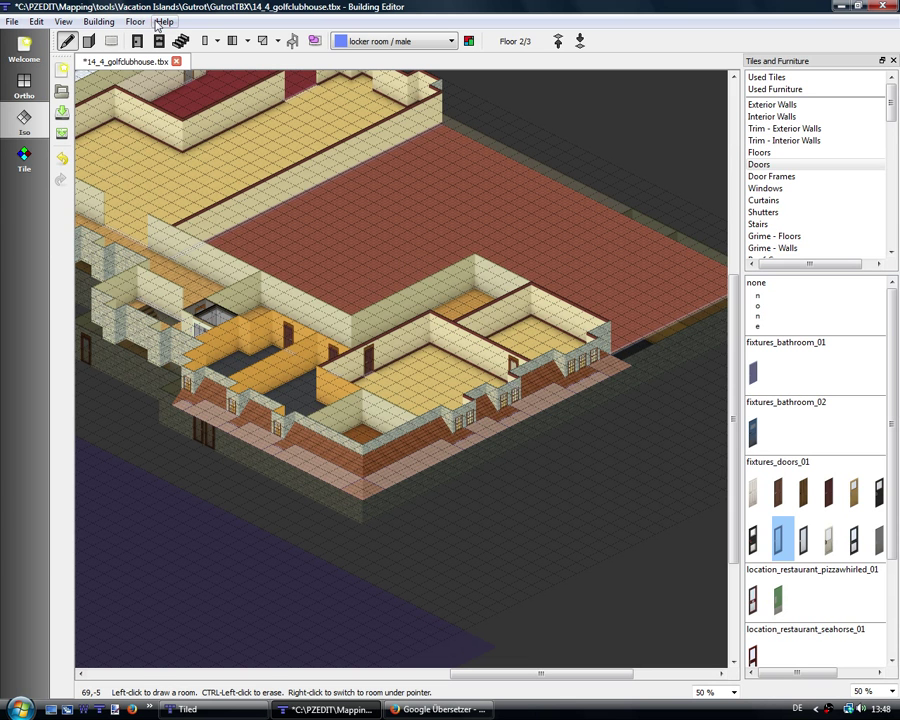
pyautogui.click(558, 41)
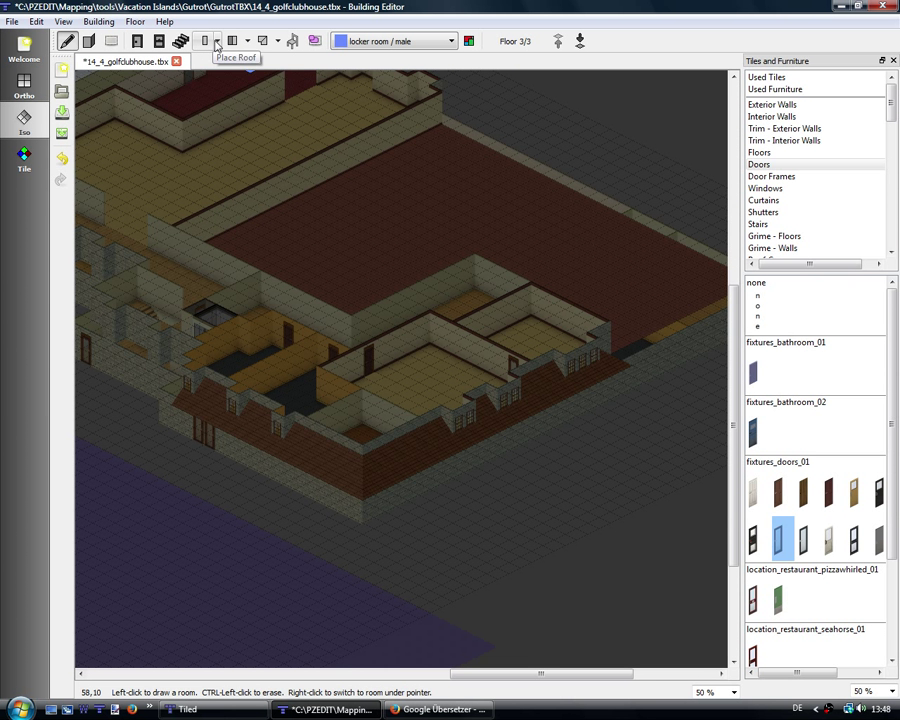
# Step: Place a vertically peaked roof over the right wing
pyautogui.click(216, 42)
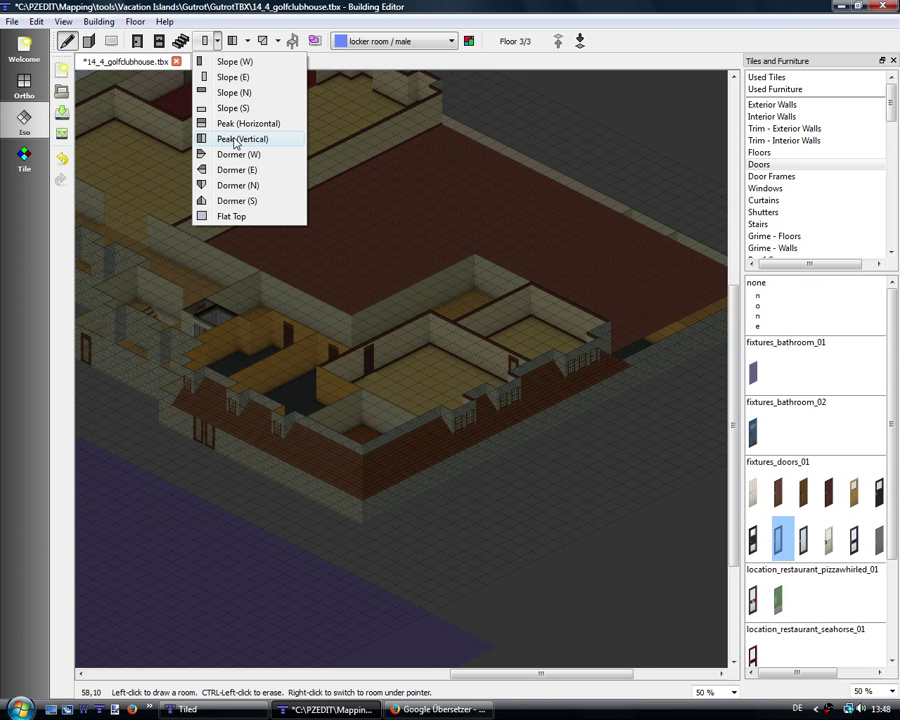
pyautogui.click(236, 140)
pyautogui.moveTo(476, 263); pyautogui.dragTo(366, 441)
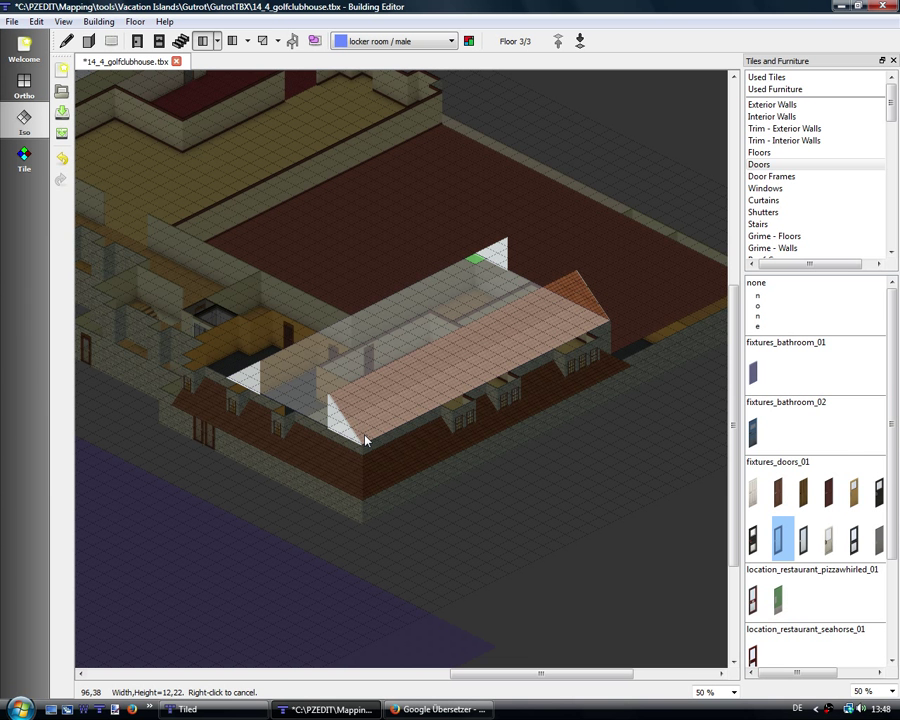
pyautogui.moveTo(366, 441); pyautogui.dragTo(366, 441)
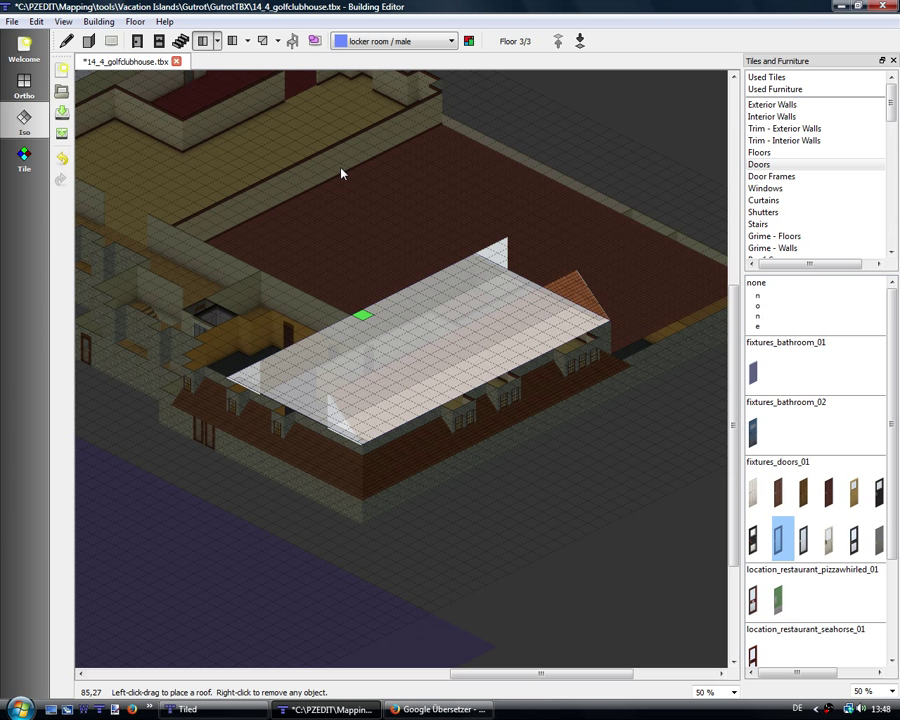
# Step: Add a floor above the top floor, then return to Floor 3/4
pyautogui.click(137, 22)
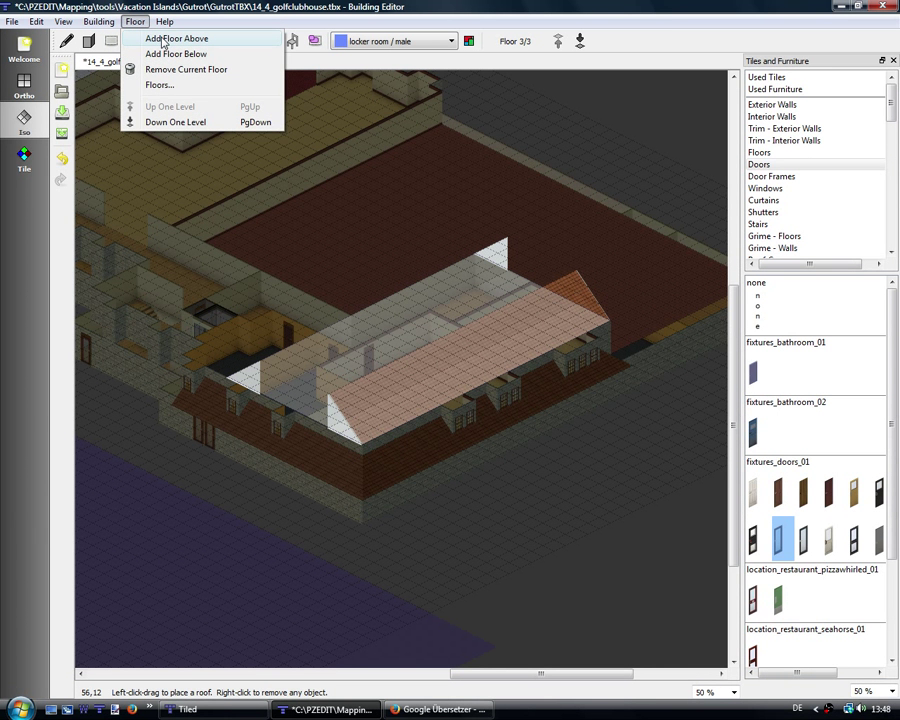
pyautogui.press('Escape')
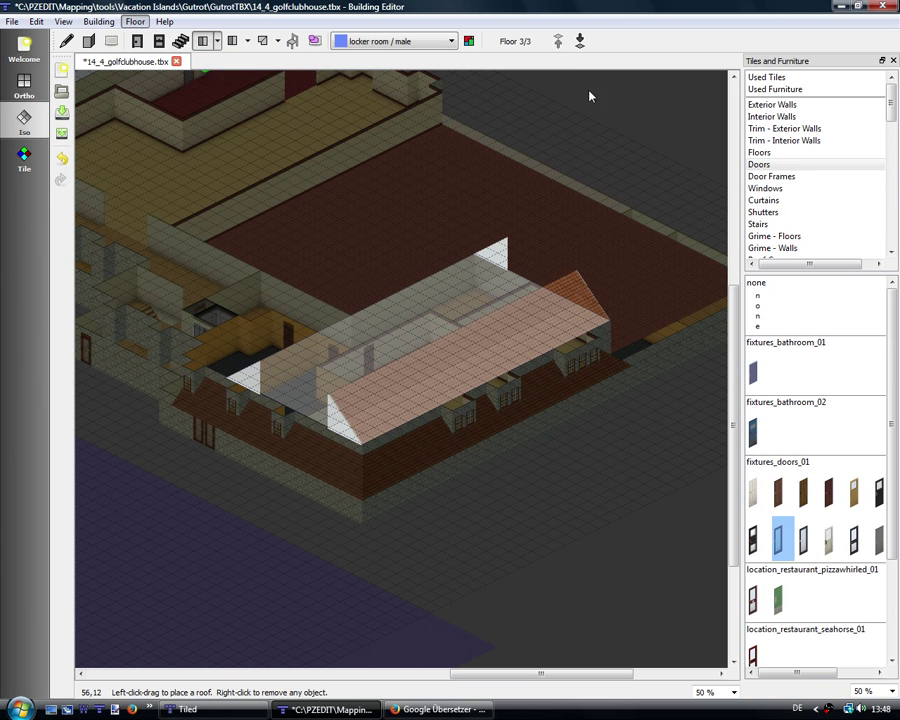
pyautogui.click(560, 46)
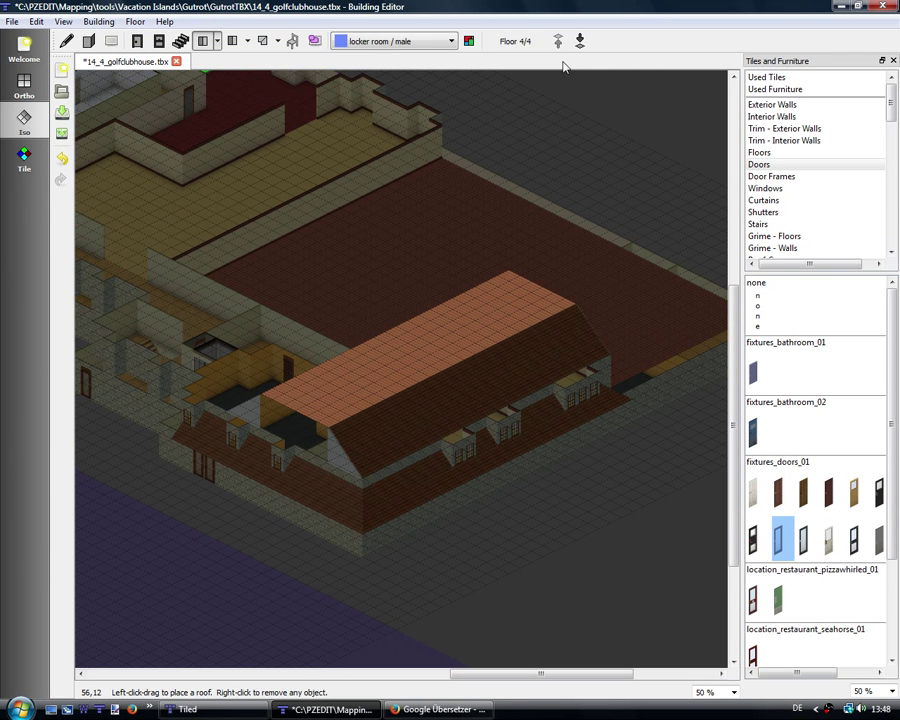
pyautogui.moveTo(400, 252); pyautogui.dragTo(437, 195)
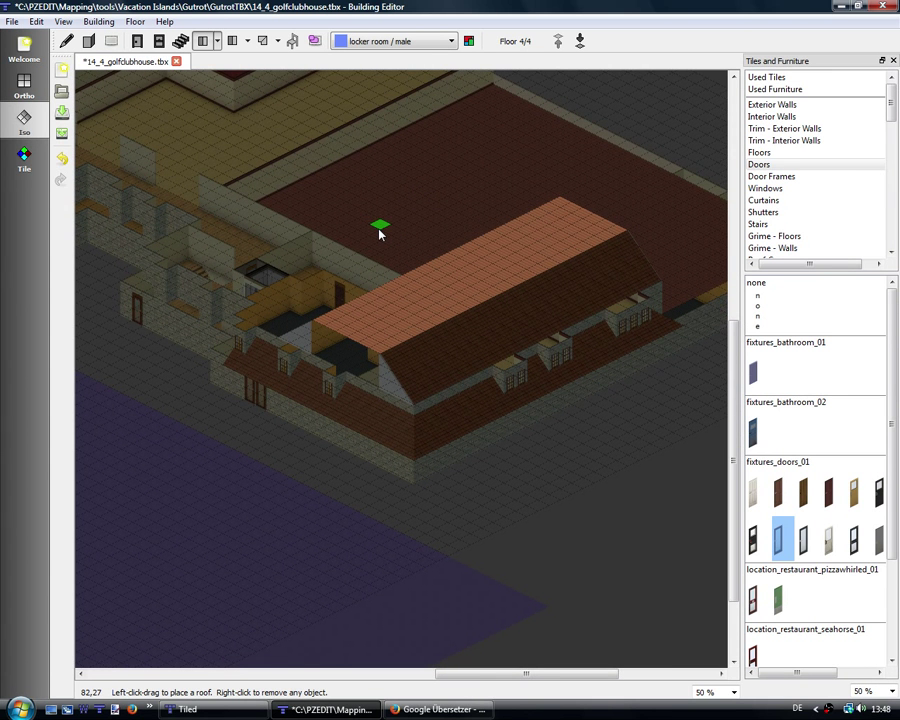
pyautogui.click(580, 40)
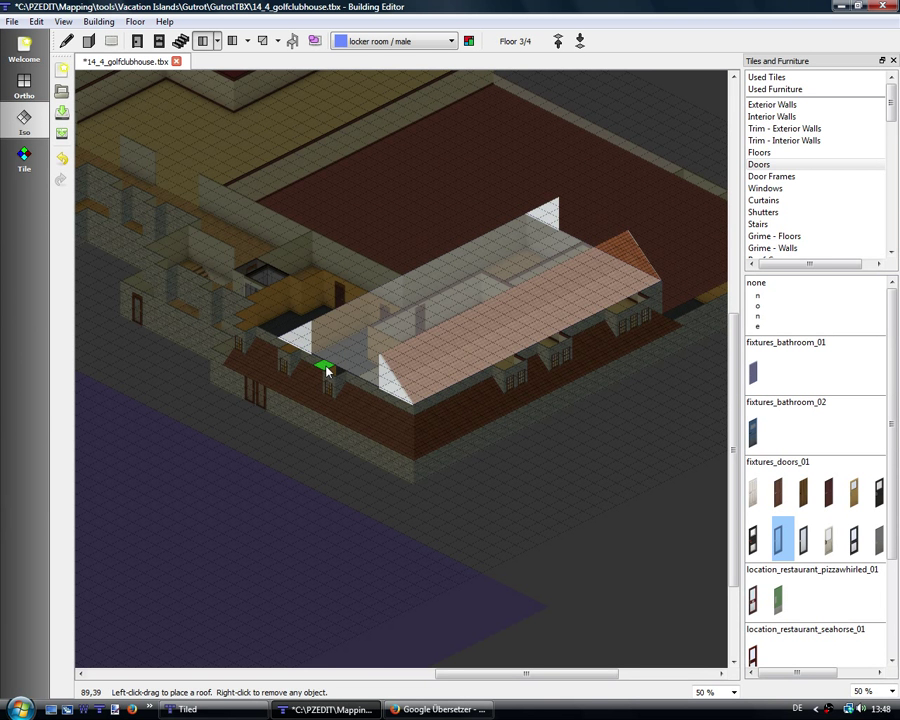
# Step: With Exterior Walls tiles, start a wall beneath the gable end and resize it under the roof edge
pyautogui.click(89, 41)
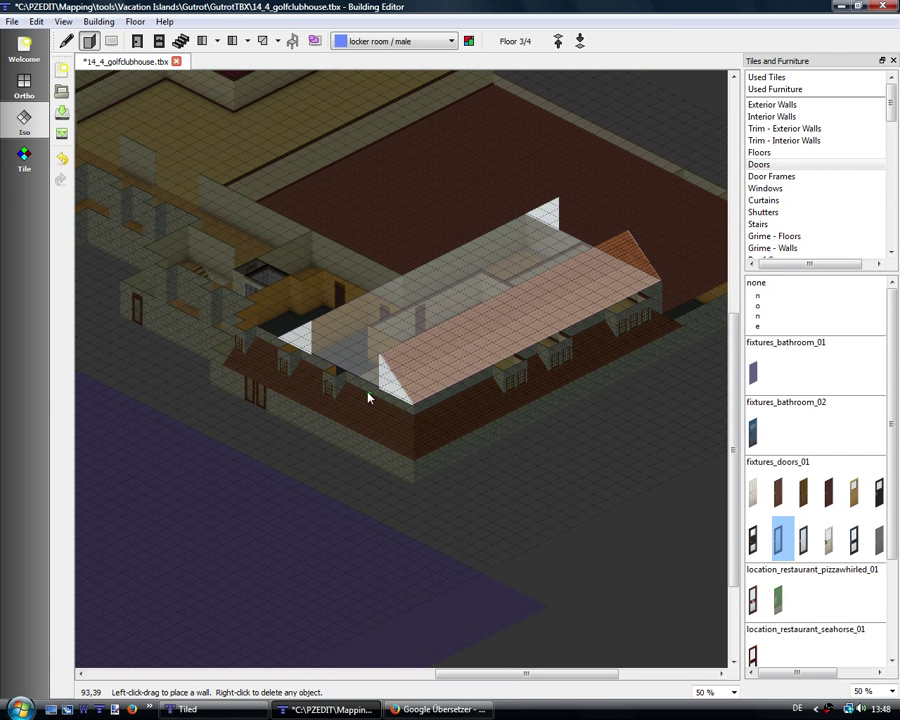
pyautogui.click(789, 106)
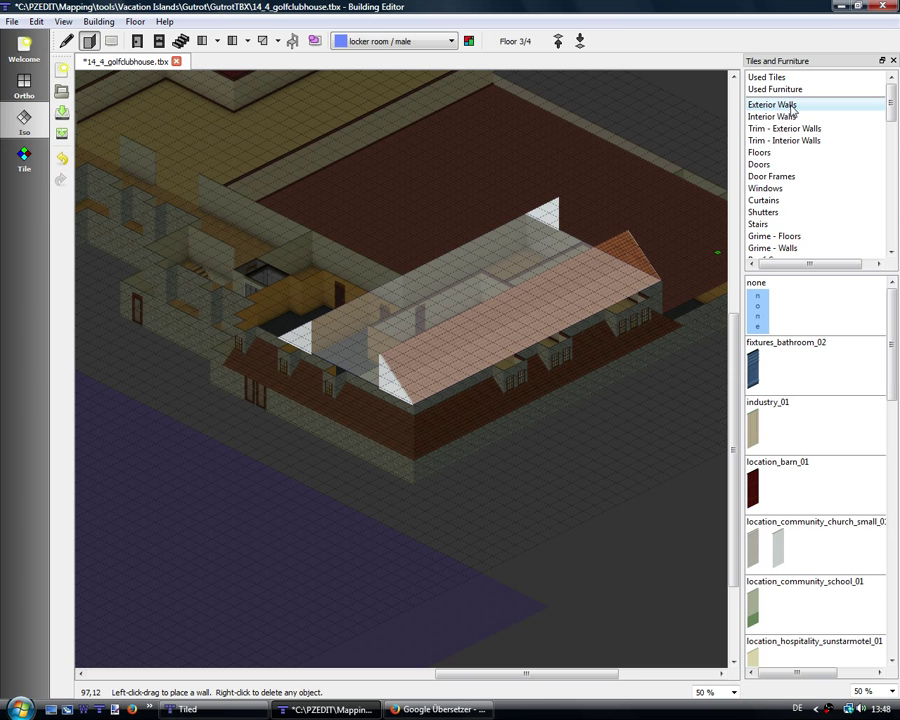
pyautogui.moveTo(892, 372); pyautogui.dragTo(898, 628)
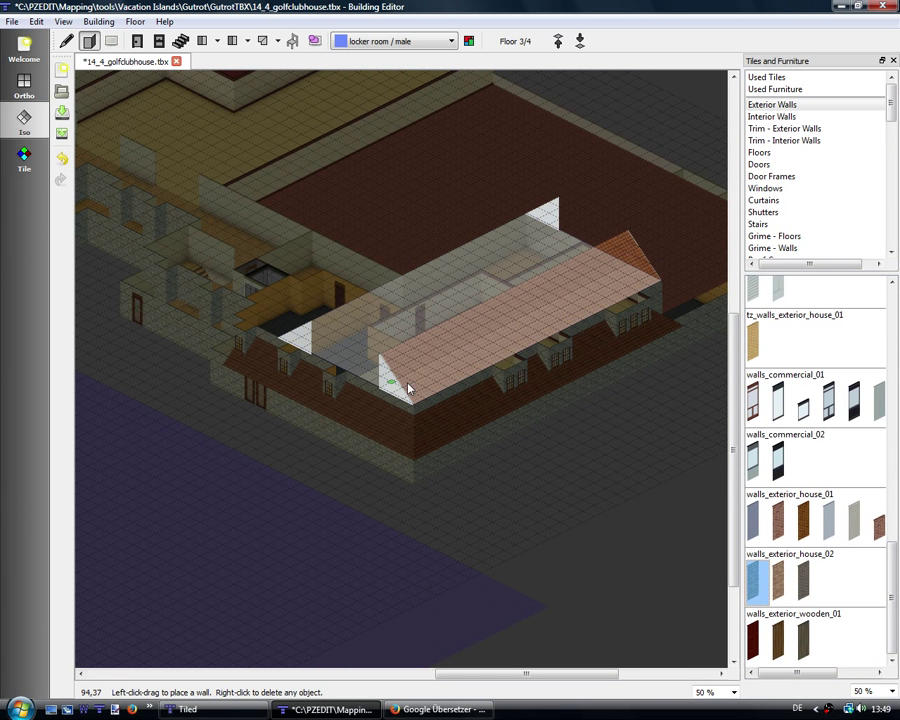
pyautogui.moveTo(375, 393); pyautogui.dragTo(308, 362)
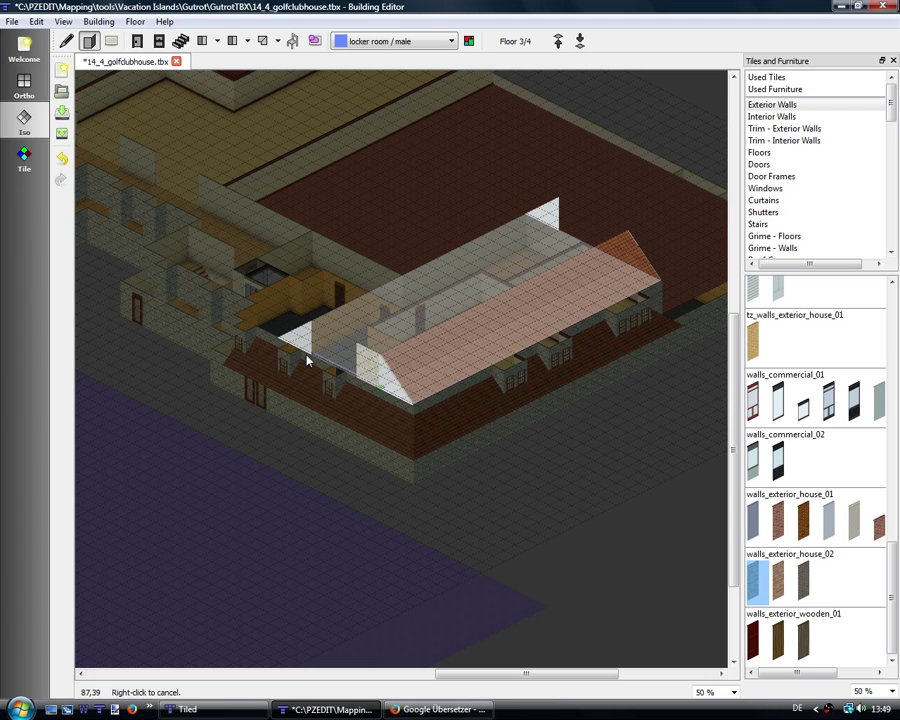
pyautogui.moveTo(547, 446); pyautogui.dragTo(561, 464)
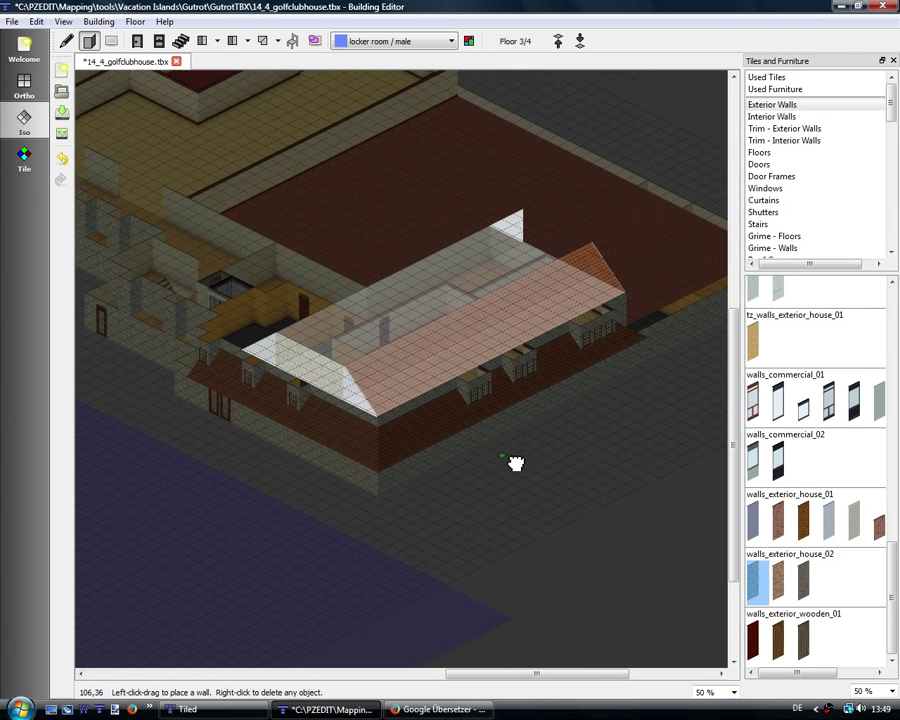
pyautogui.scroll(1, 895, 573)
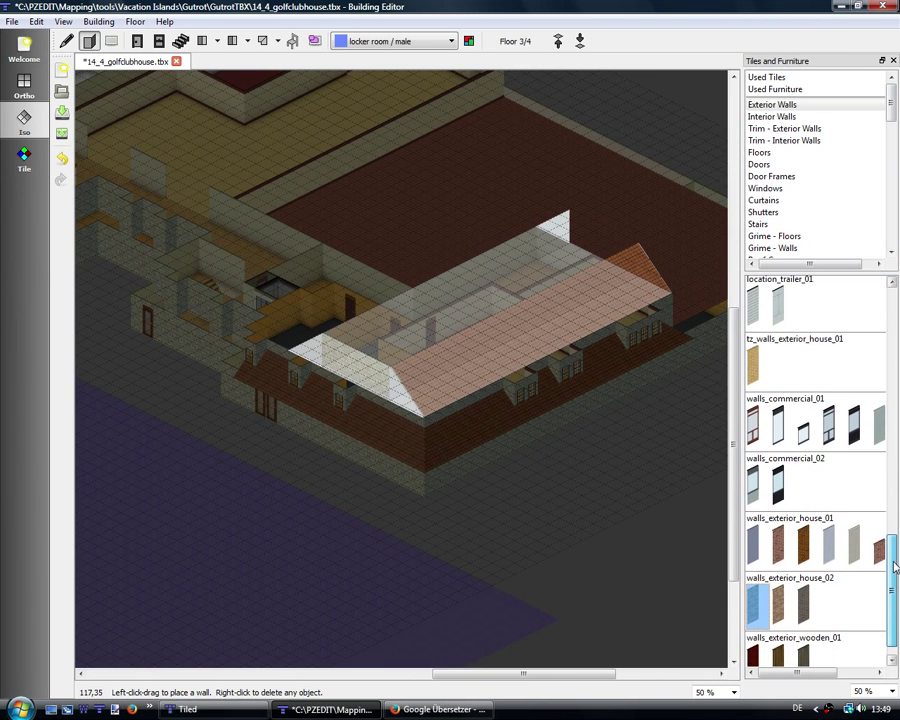
pyautogui.scroll(1, 430, 494)
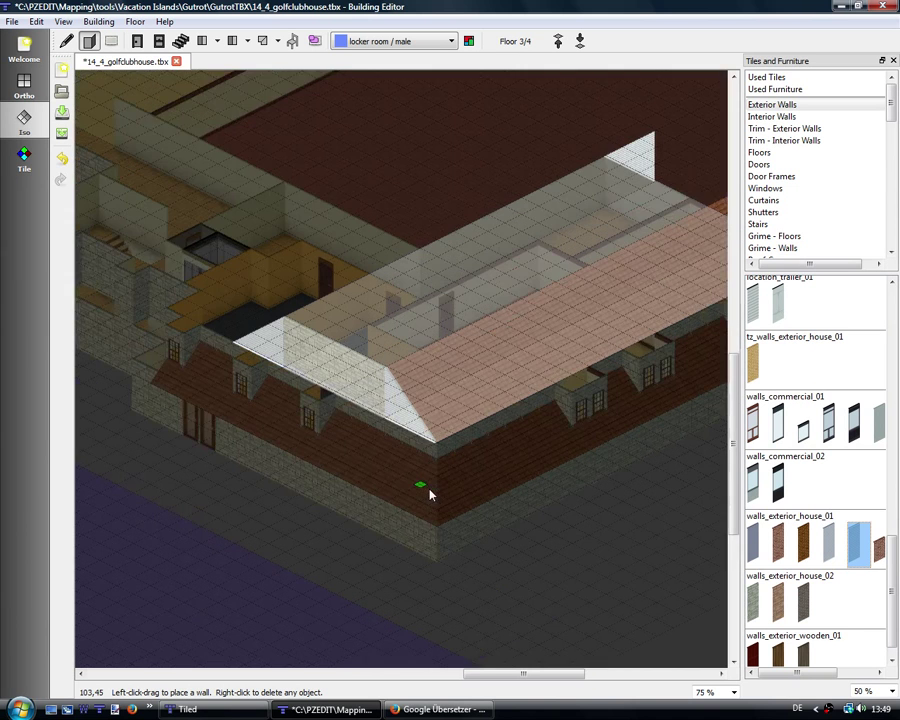
pyautogui.scroll(2, 434, 494)
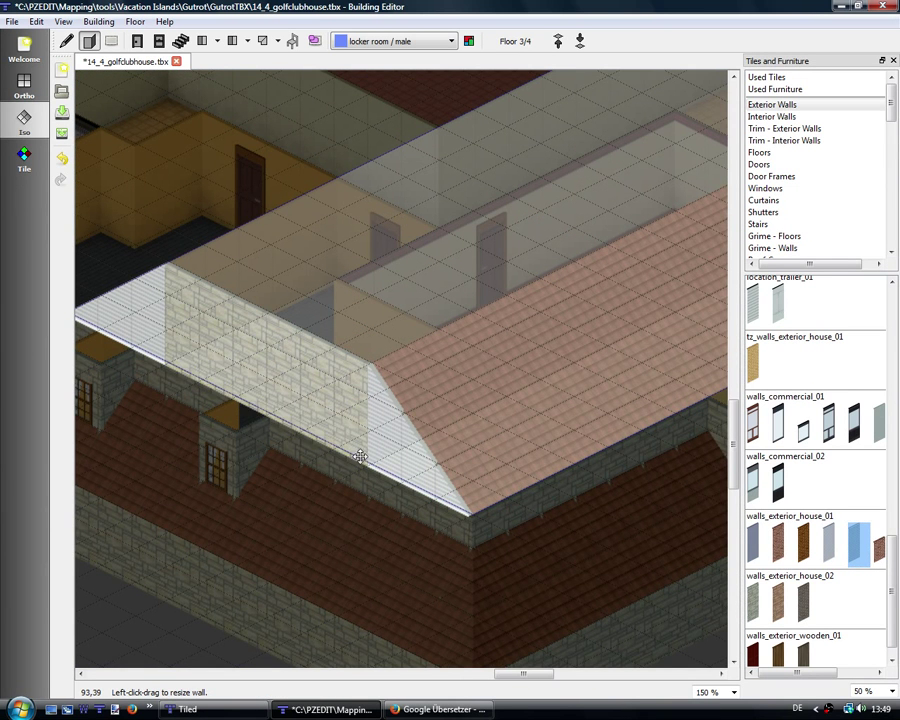
pyautogui.moveTo(367, 459); pyautogui.dragTo(176, 366)
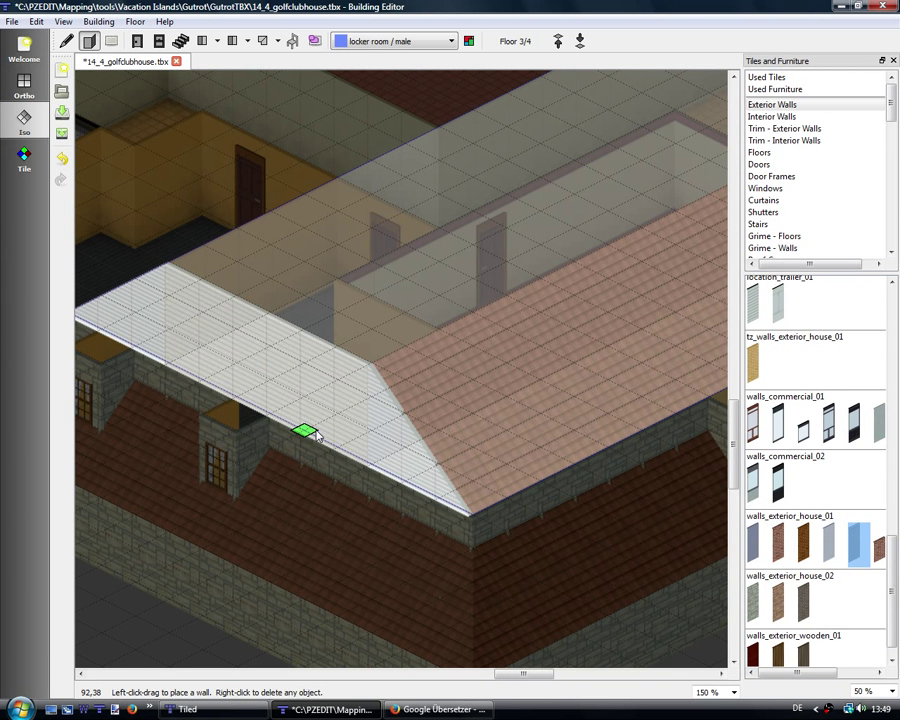
# Step: Try walls along the roof edge, including with the small church tile, cancelling the attempts
pyautogui.moveTo(800, 672)
pyautogui.mouseDown()
pyautogui.moveTo(860, 672)
pyautogui.moveTo(800, 672)
pyautogui.mouseUp()
pyautogui.scroll(2, 889, 624)
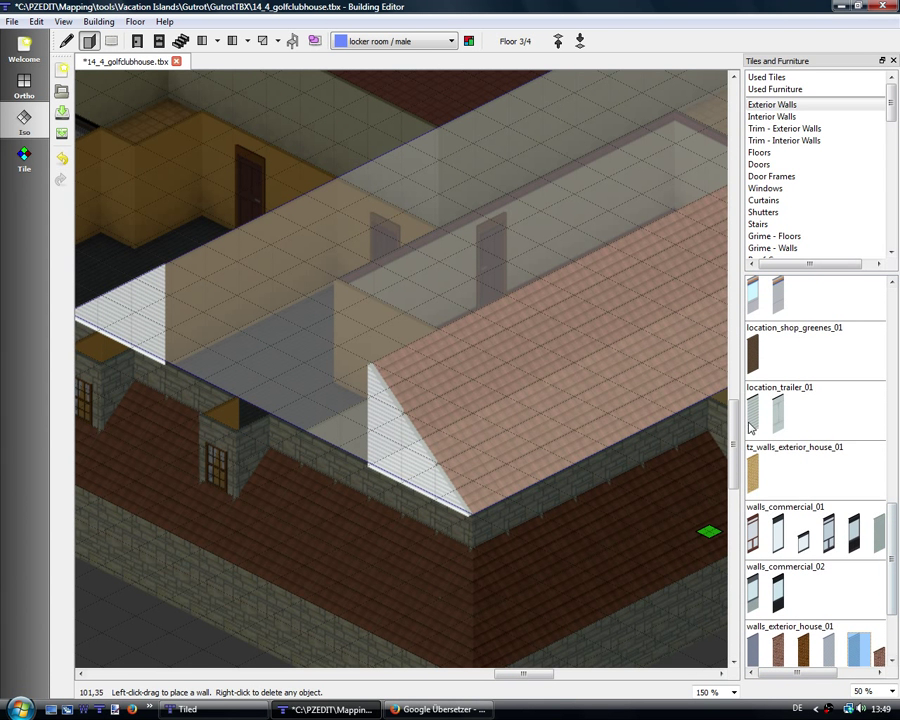
pyautogui.moveTo(372, 470); pyautogui.dragTo(323, 450)
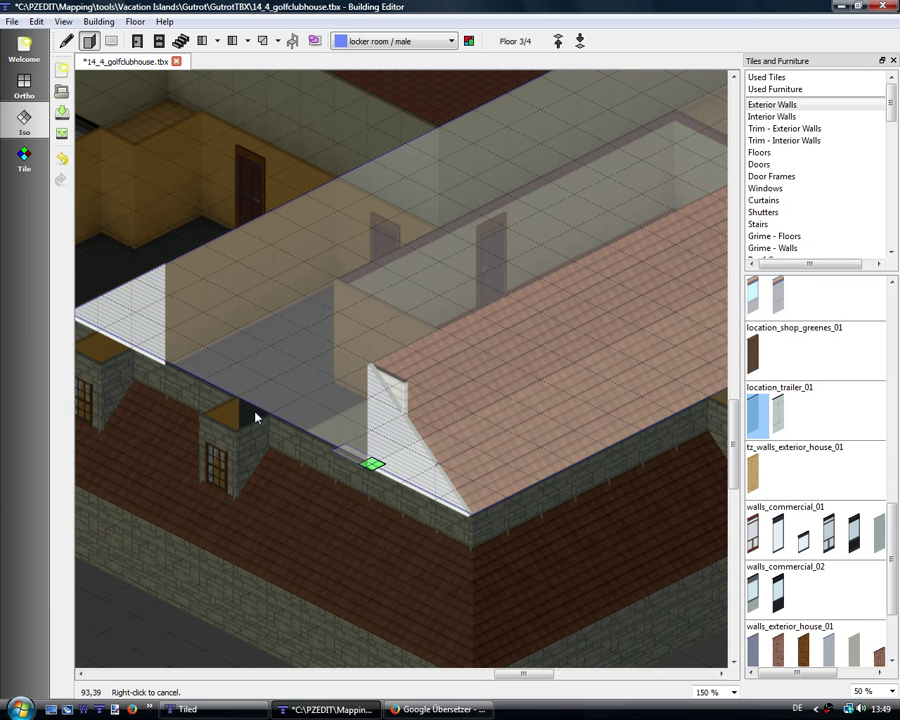
pyautogui.rightClick(323, 450)
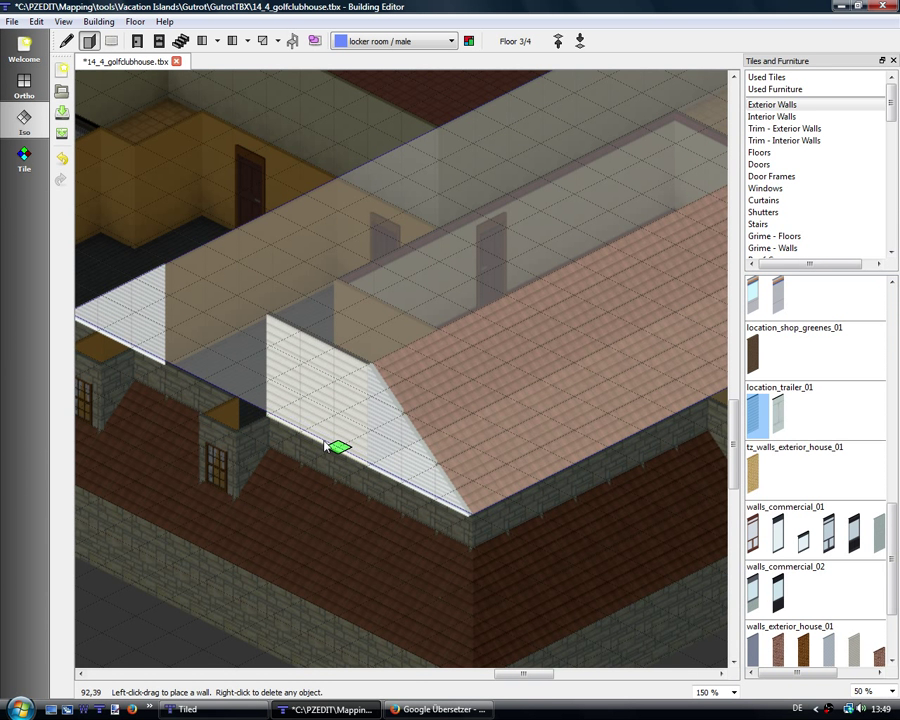
pyautogui.moveTo(893, 516); pyautogui.dragTo(897, 345)
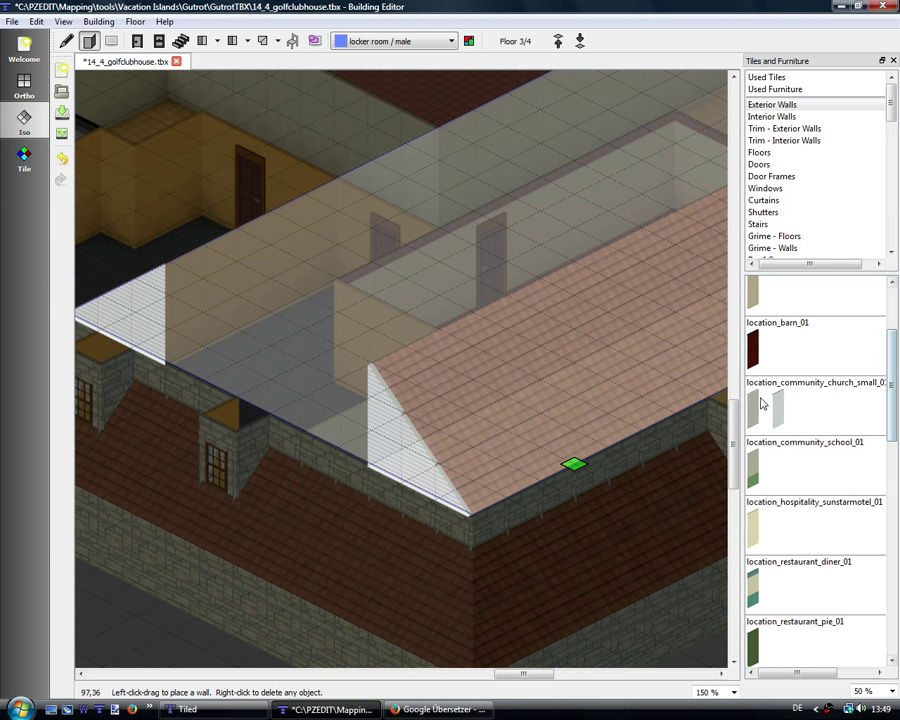
pyautogui.click(780, 410)
pyautogui.moveTo(361, 465); pyautogui.dragTo(177, 374)
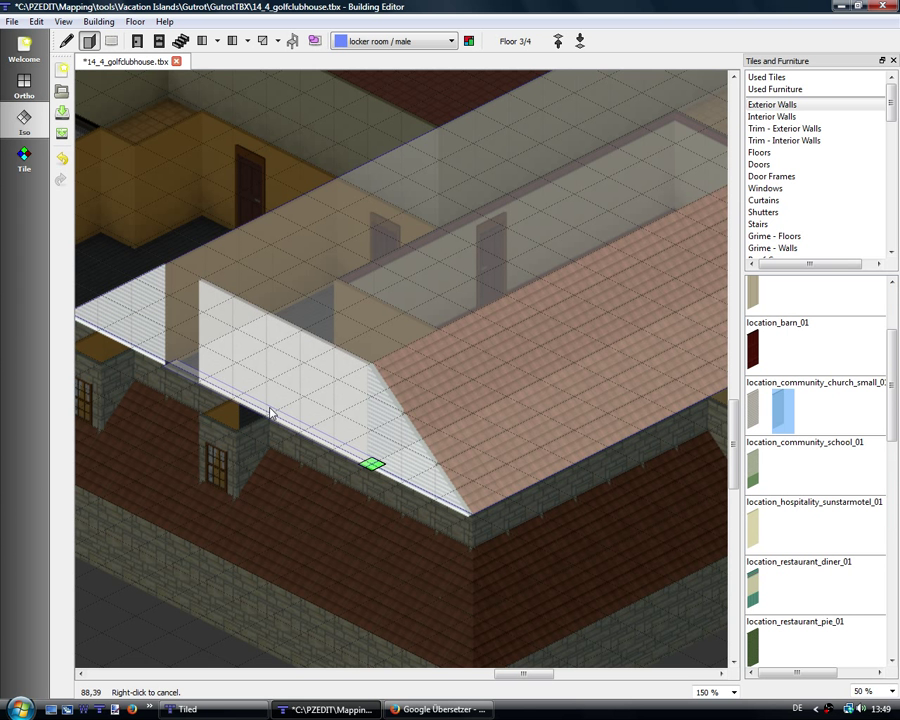
pyautogui.rightClick(200, 375)
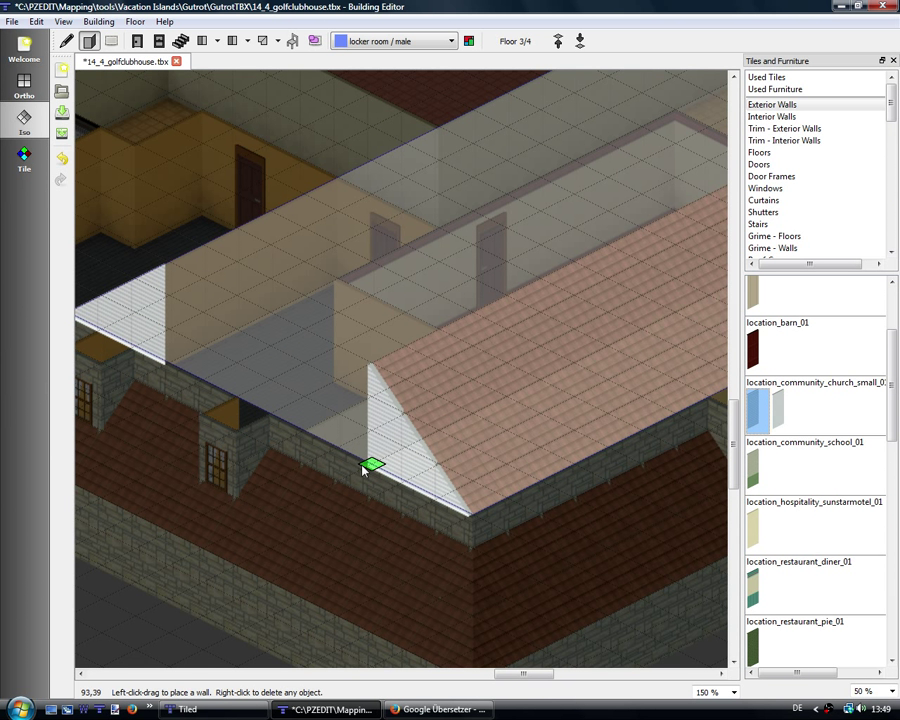
pyautogui.moveTo(363, 468); pyautogui.dragTo(327, 442)
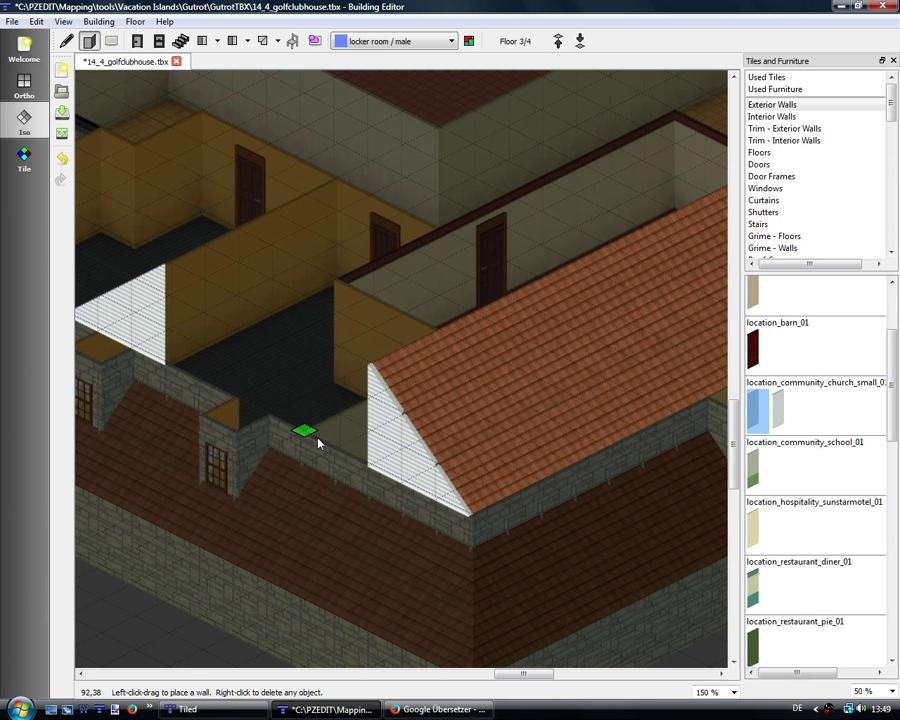
pyautogui.scroll(3, 867, 389)
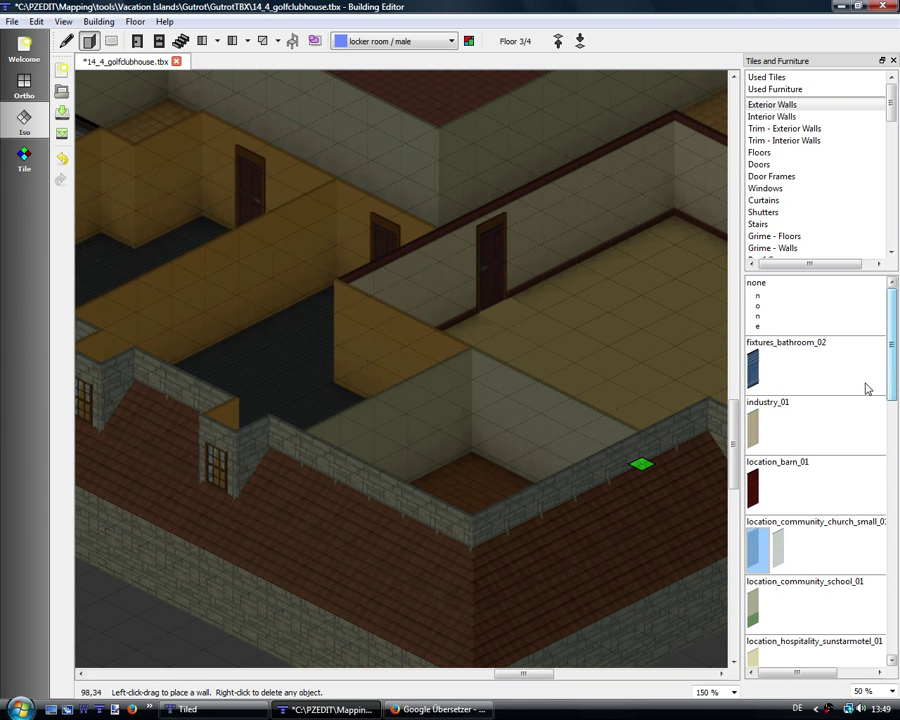
pyautogui.scroll(-1, 307, 496)
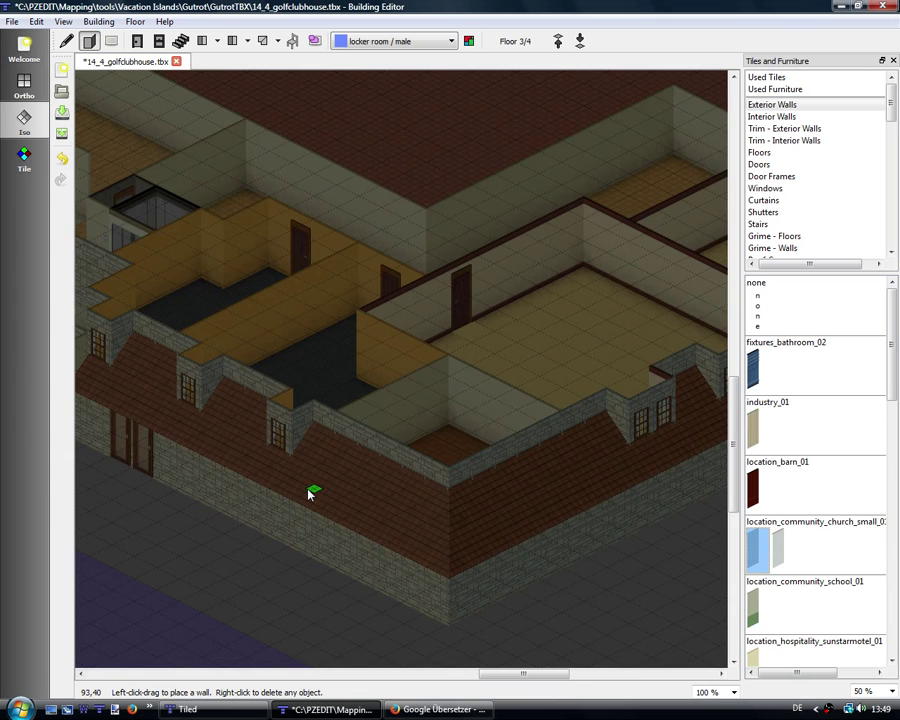
pyautogui.scroll(-1, 399, 462)
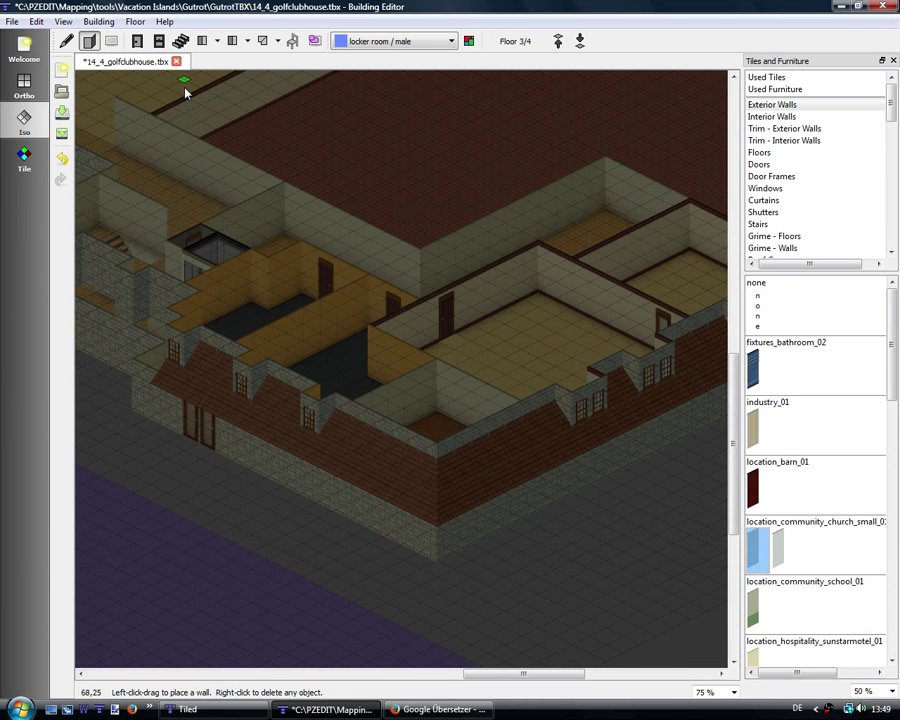
# Step: Pick the roof tool and frame the third-floor locker rooms and windowed stone front wall
pyautogui.click(202, 41)
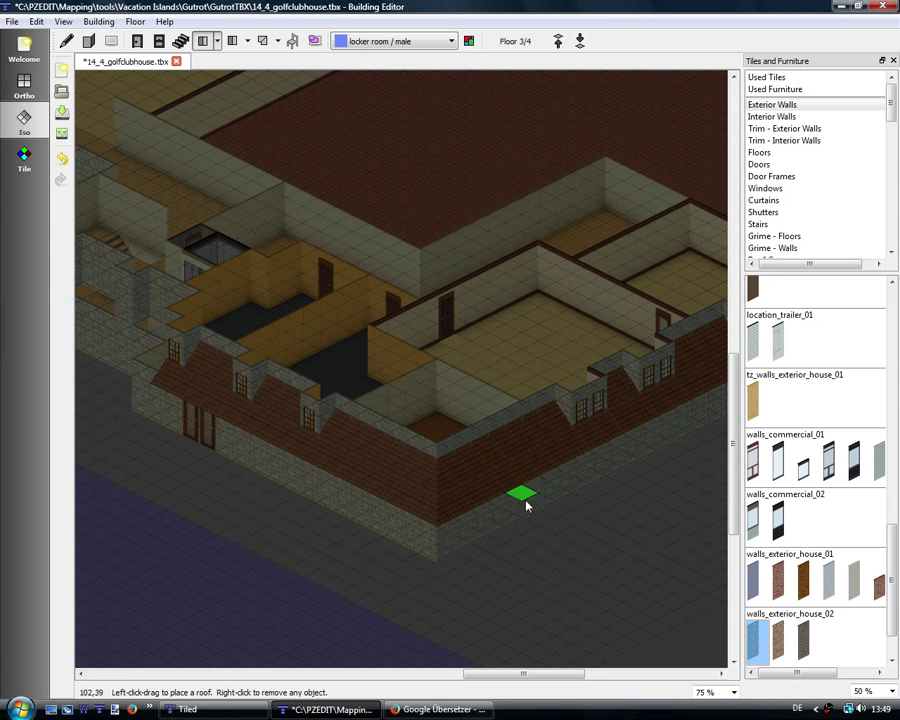
pyautogui.moveTo(496, 366)
pyautogui.mouseDown()
pyautogui.moveTo(475, 397)
pyautogui.moveTo(661, 504)
pyautogui.mouseUp()
pyautogui.moveTo(538, 464); pyautogui.dragTo(420, 489)
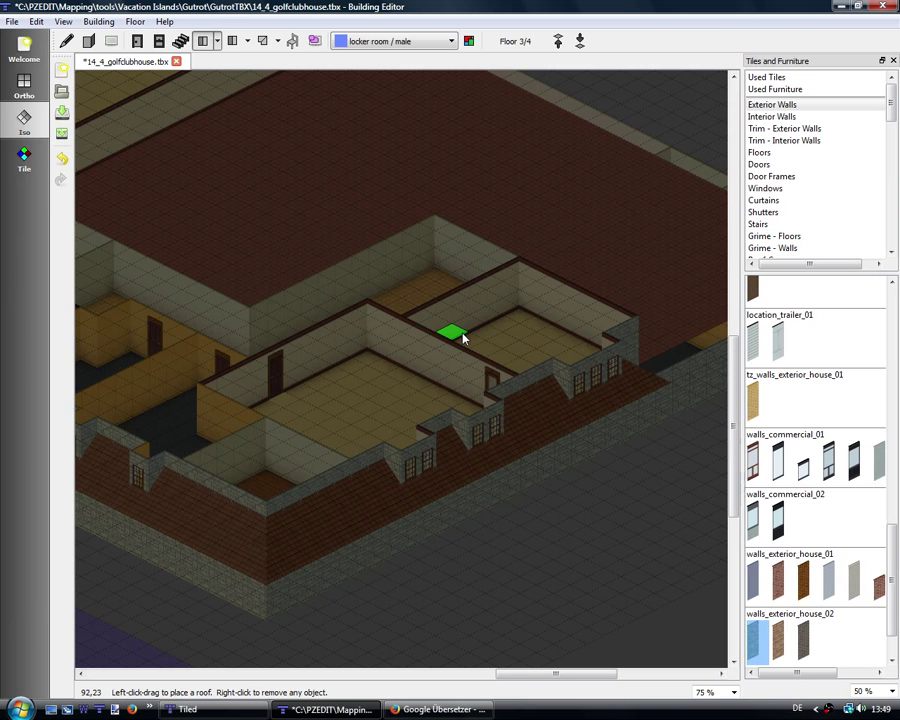
pyautogui.moveTo(463, 338)
pyautogui.mouseDown()
pyautogui.moveTo(476, 341)
pyautogui.moveTo(446, 360)
pyautogui.mouseUp()
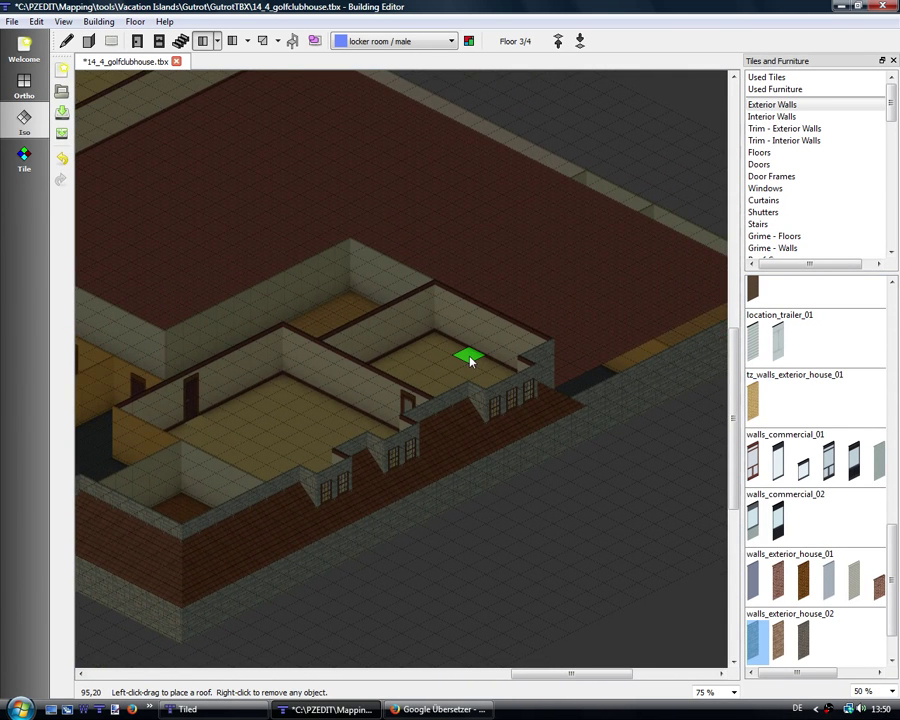
pyautogui.scroll(1, 470, 360)
pyautogui.moveTo(482, 358); pyautogui.dragTo(450, 386)
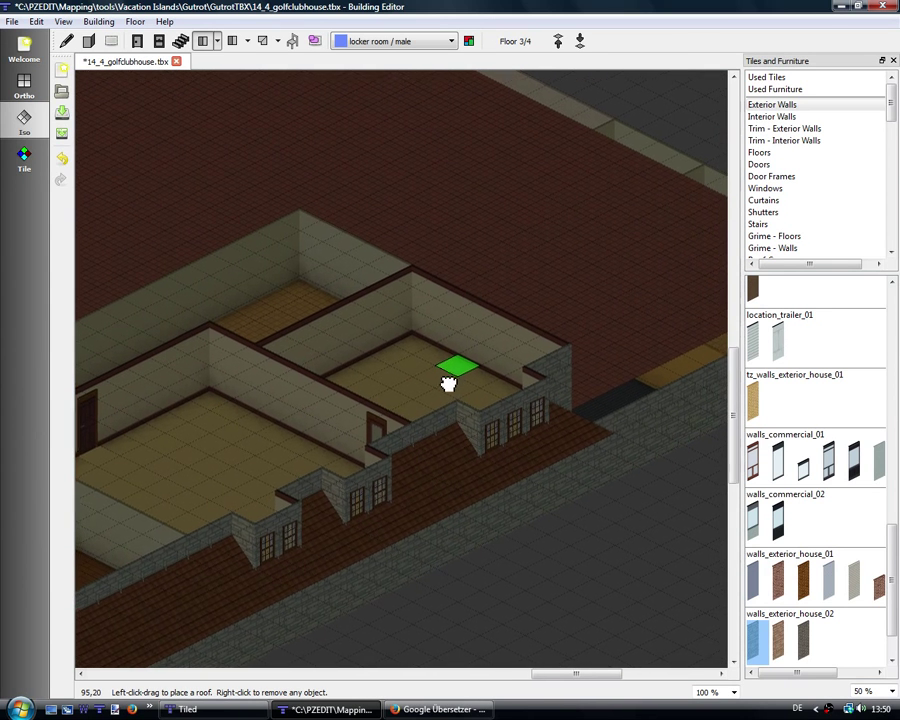
pyautogui.moveTo(360, 374); pyautogui.dragTo(414, 374)
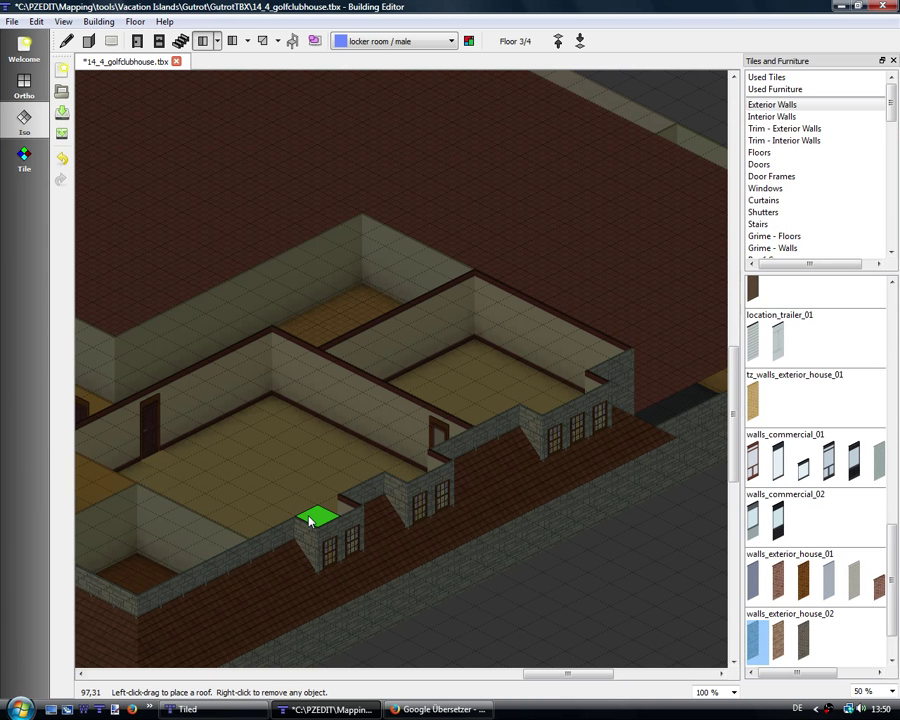
pyautogui.hscroll(2, 472, 356)
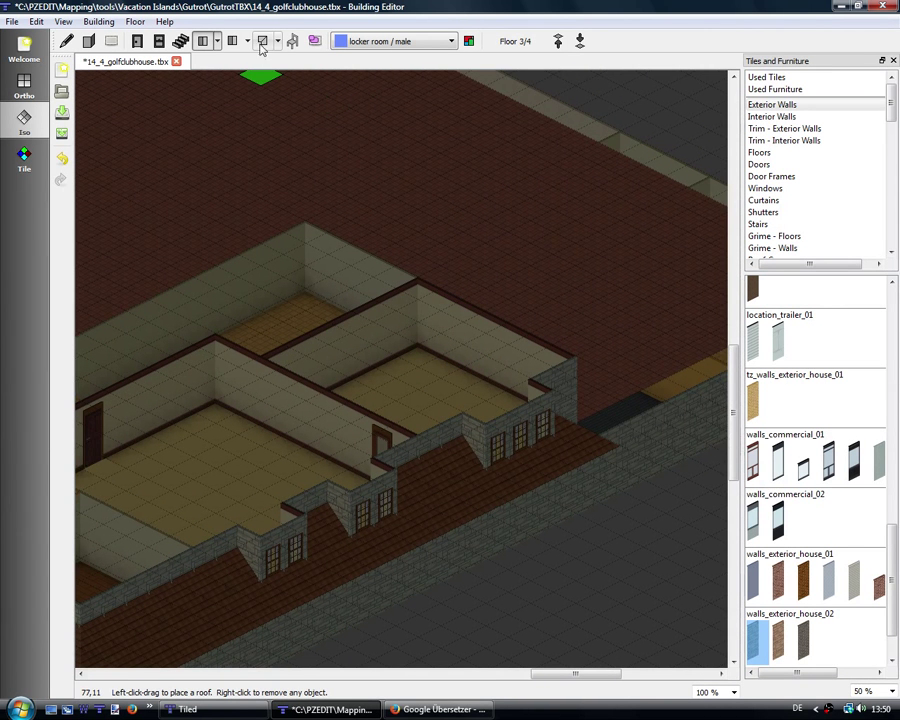
# Step: Place a 2x2 Outer (NE) roof corner over the right-hand room's wall corner
pyautogui.click(265, 42)
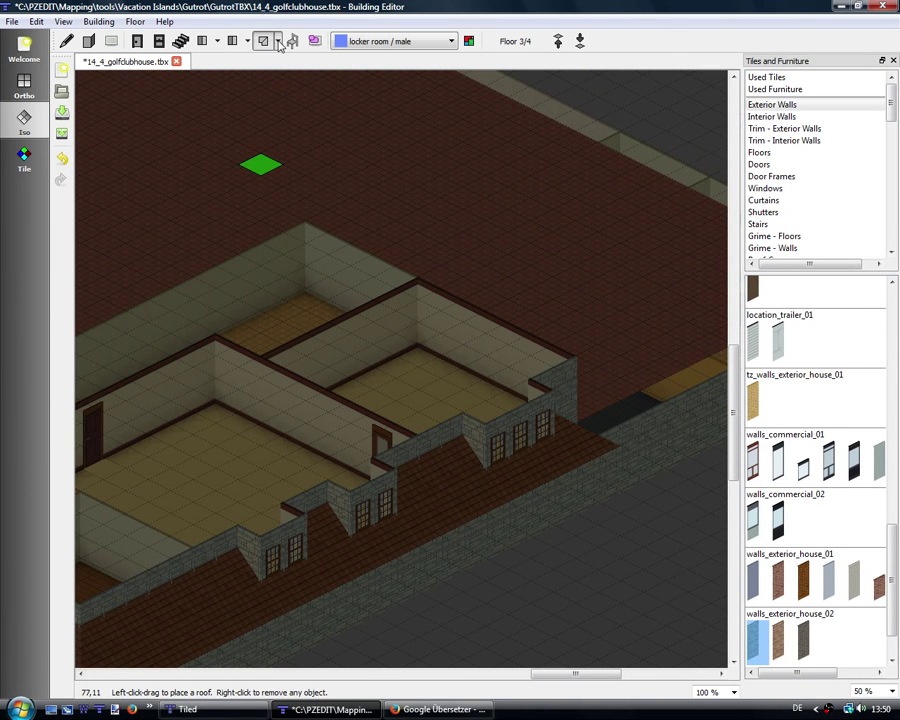
pyautogui.click(278, 42)
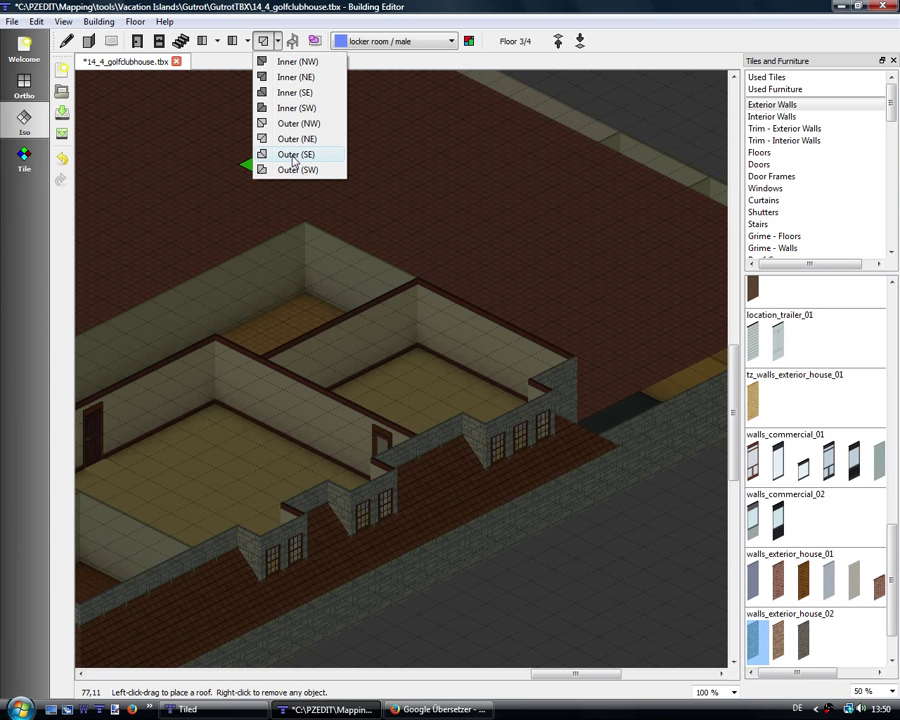
pyautogui.click(294, 156)
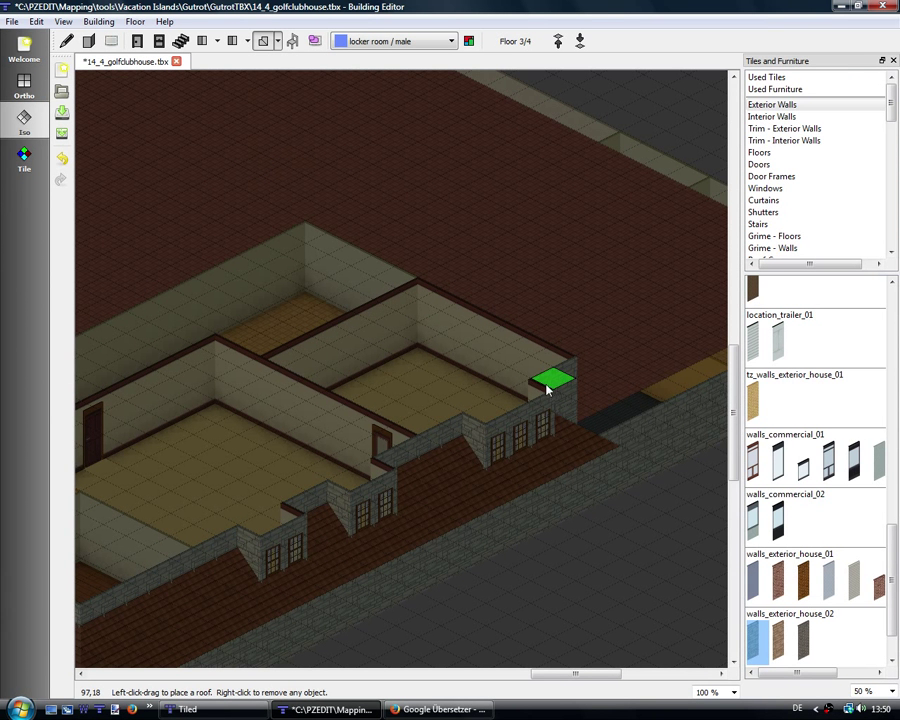
pyautogui.click(280, 42)
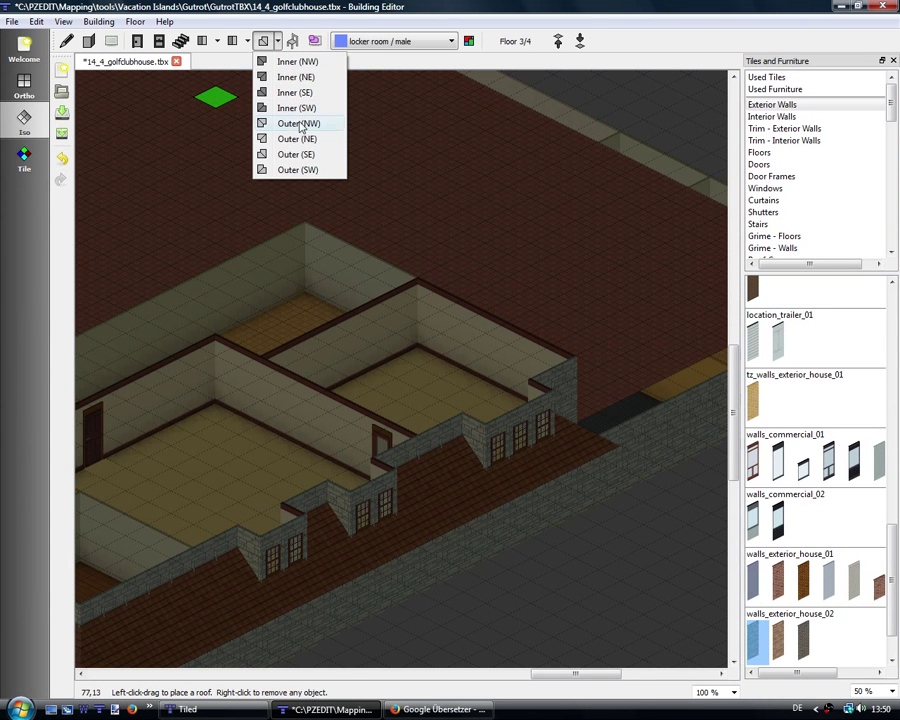
pyautogui.click(290, 134)
pyautogui.moveTo(555, 358); pyautogui.dragTo(498, 367)
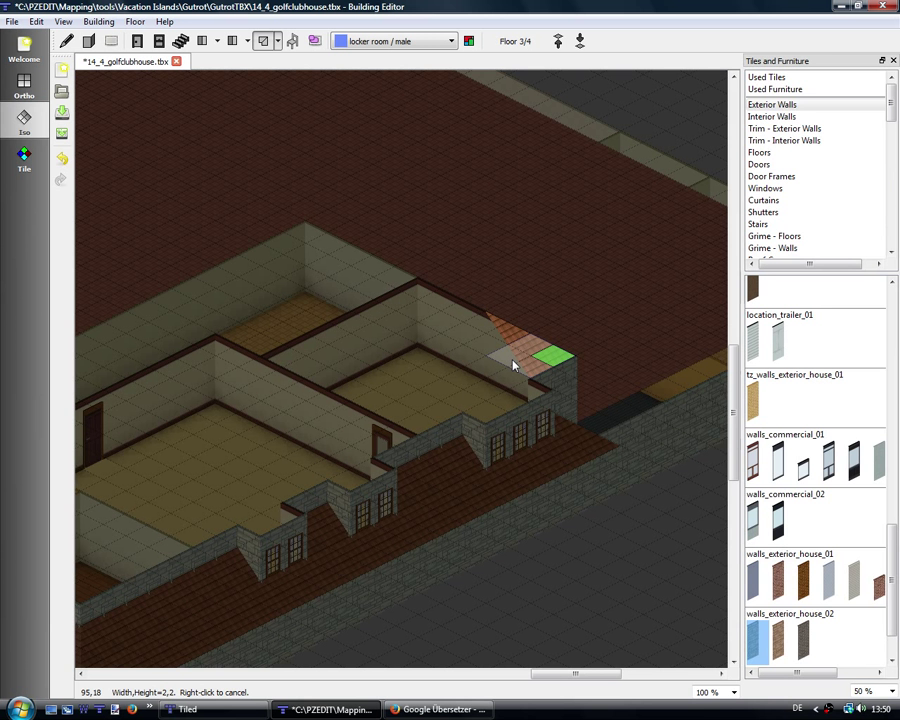
pyautogui.moveTo(512, 366); pyautogui.dragTo(512, 366)
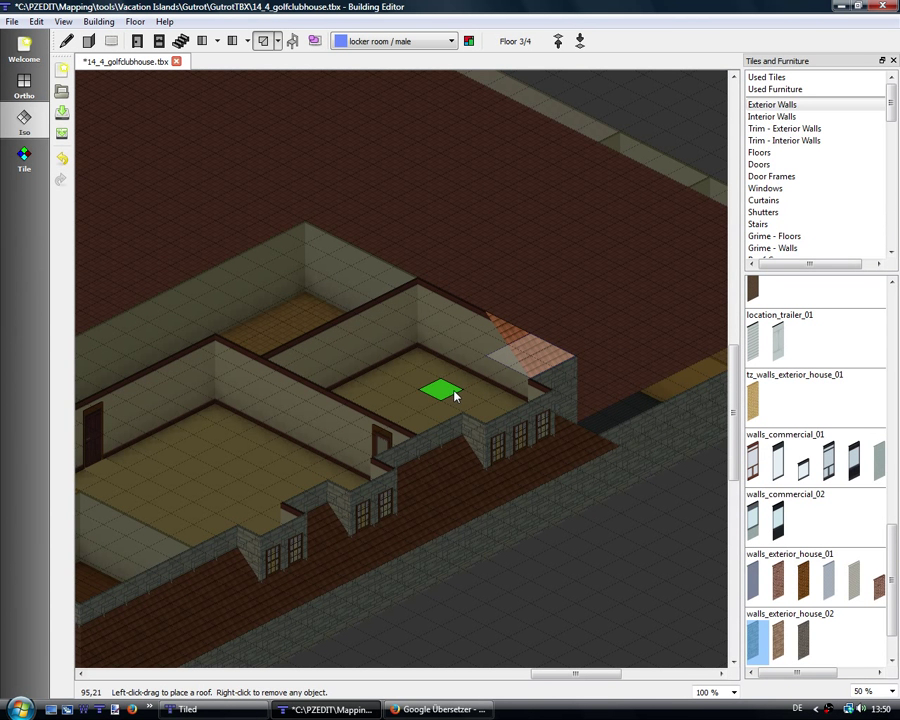
# Step: Try an Inner (NE) corner and a 2x2 cap preview on the wall, cancelling the cap
pyautogui.click(277, 41)
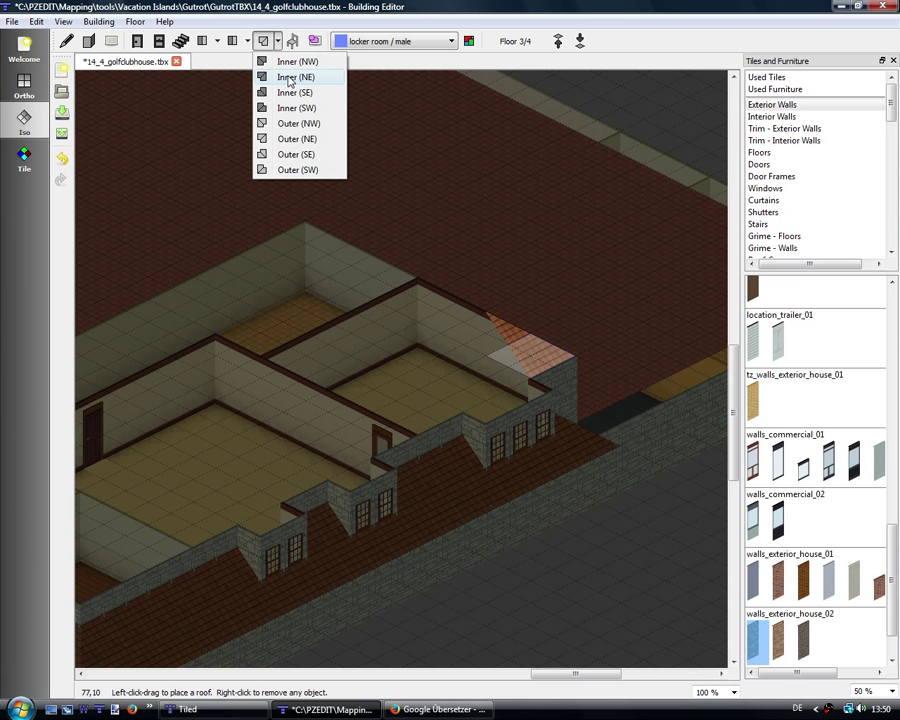
pyautogui.click(289, 80)
pyautogui.moveTo(500, 380); pyautogui.dragTo(466, 380)
pyautogui.click(277, 41)
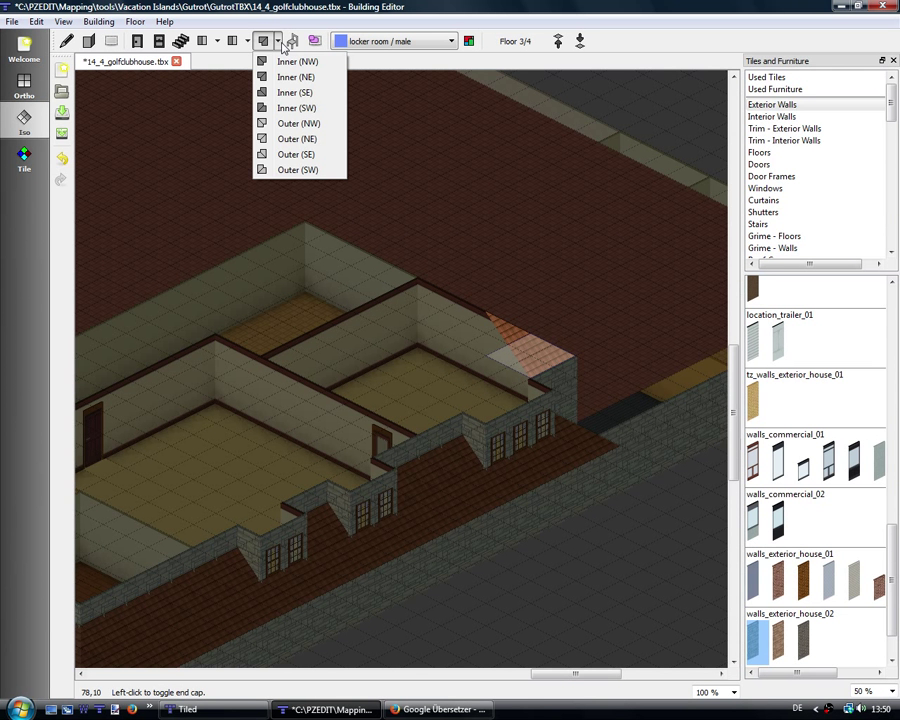
pyautogui.click(291, 98)
pyautogui.moveTo(505, 377); pyautogui.dragTo(459, 378)
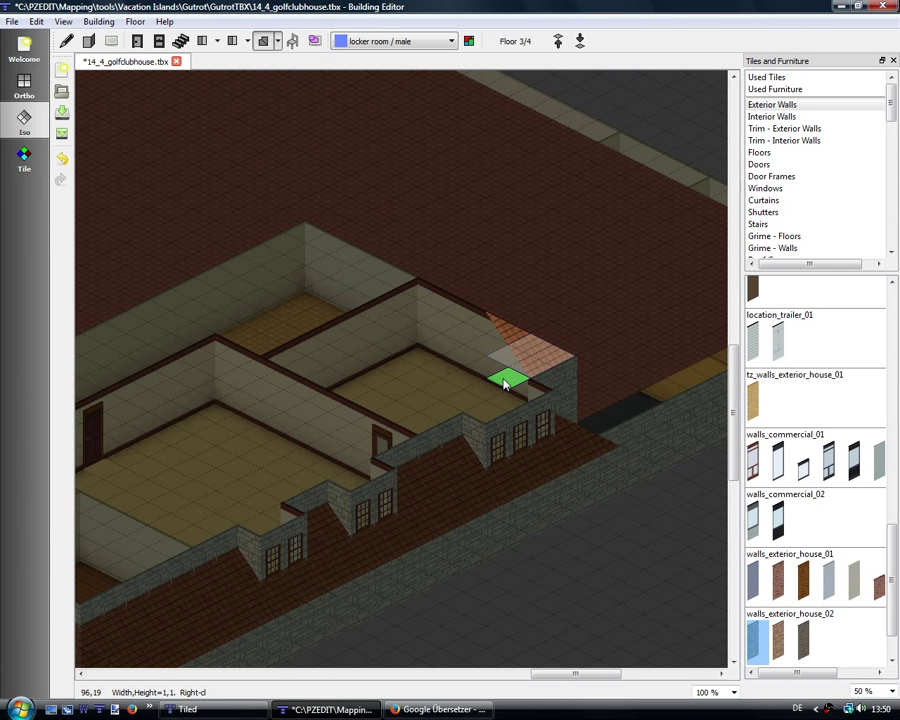
pyautogui.rightClick(459, 378)
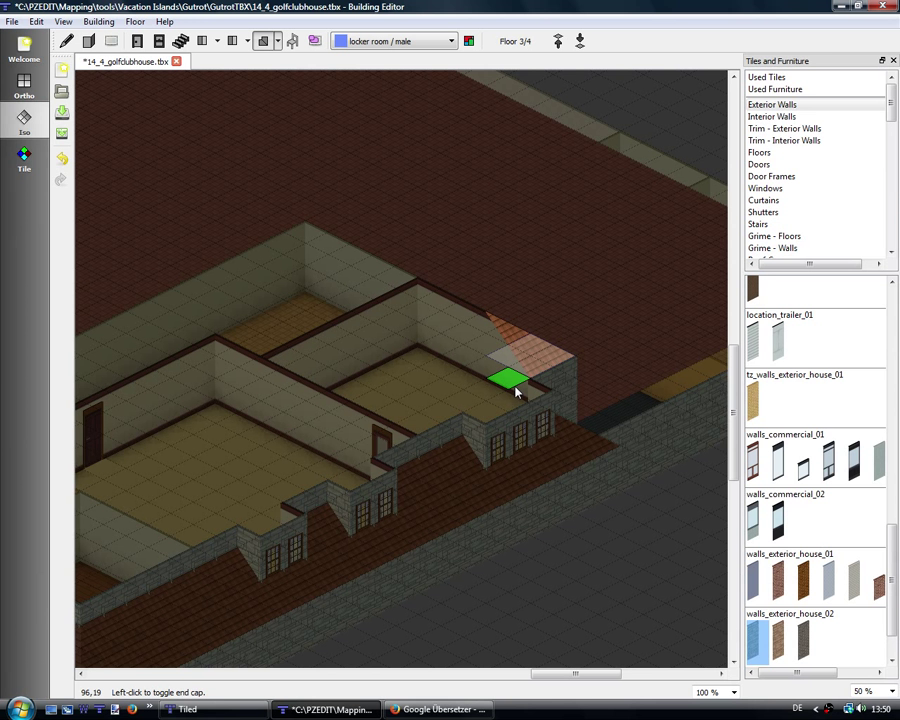
# Step: Preview two more 2x2 cap shapes near the corner, cancelling the first
pyautogui.click(278, 42)
pyautogui.click(287, 66)
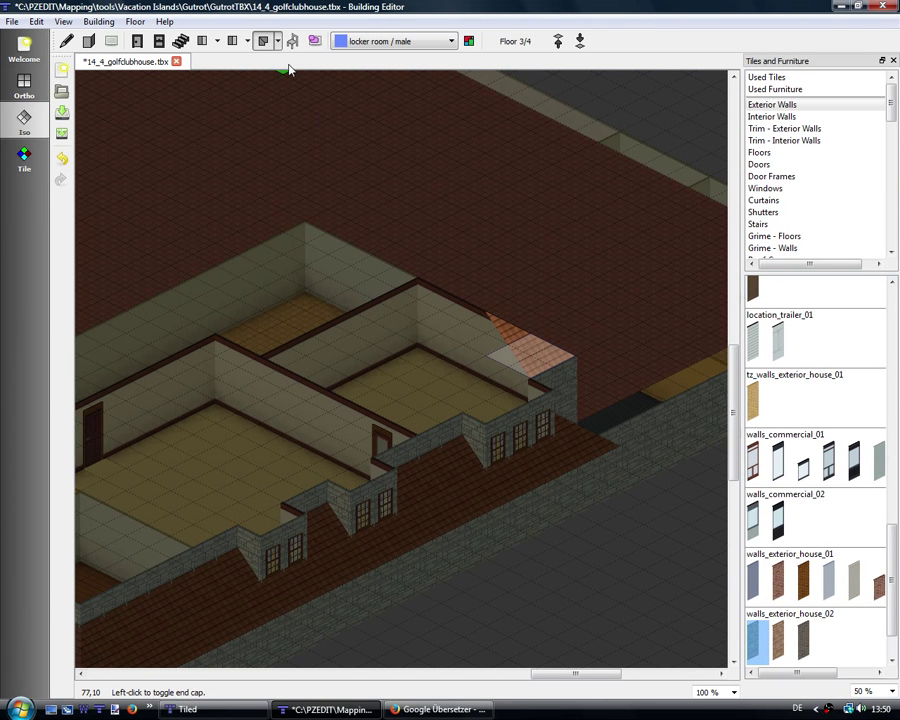
pyautogui.moveTo(508, 377); pyautogui.dragTo(463, 385)
pyautogui.rightClick(463, 385)
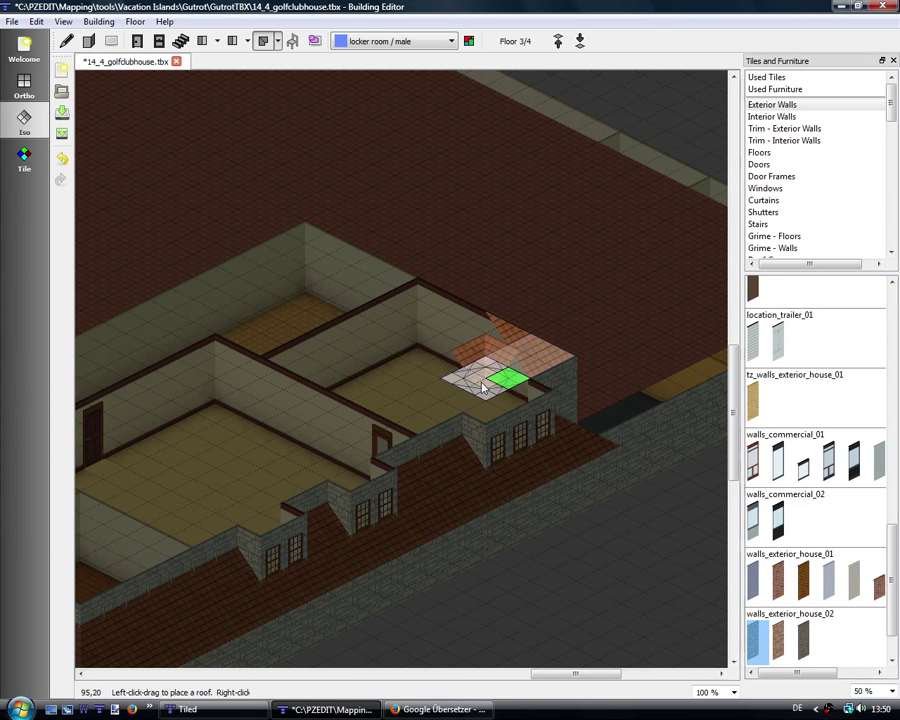
pyautogui.click(278, 42)
pyautogui.click(290, 112)
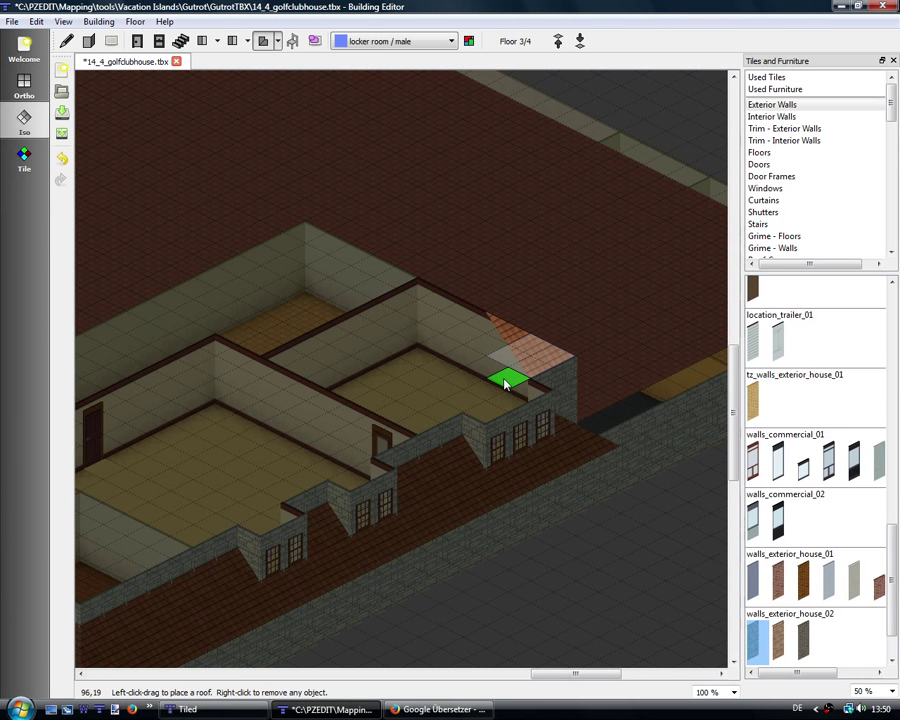
pyautogui.moveTo(508, 377); pyautogui.dragTo(466, 382)
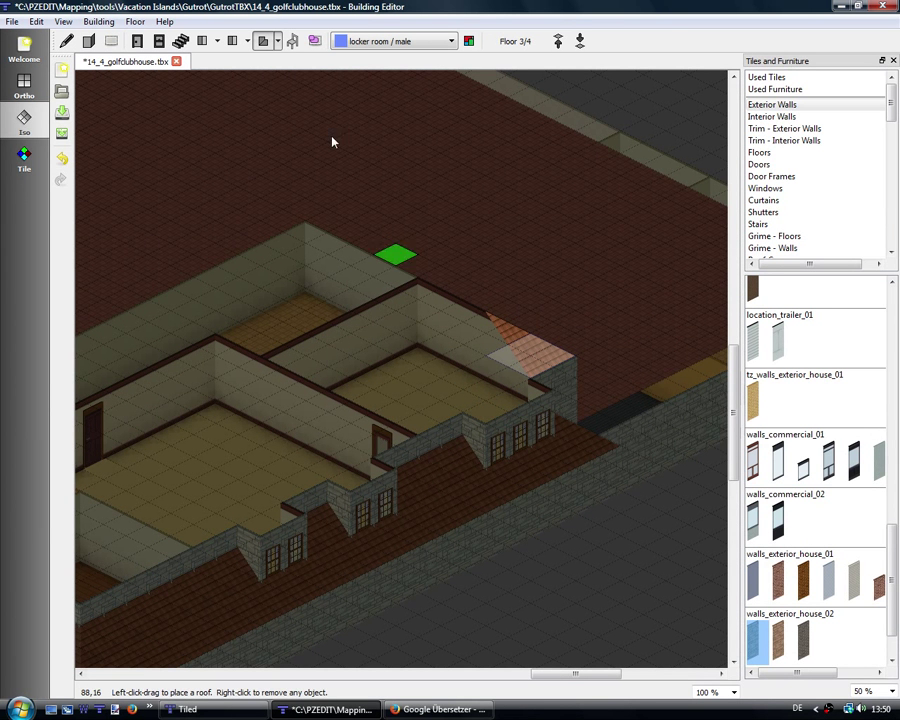
# Step: Try an Inner (SE) cap over a 3x3 area by the room corner
pyautogui.click(280, 43)
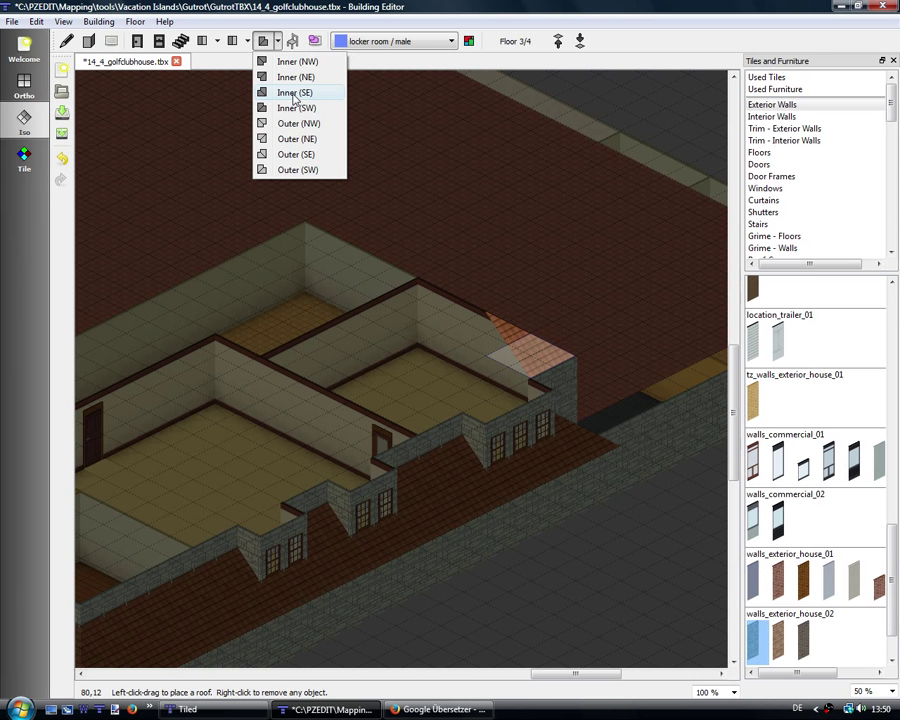
pyautogui.click(294, 95)
pyautogui.moveTo(508, 378); pyautogui.dragTo(390, 412)
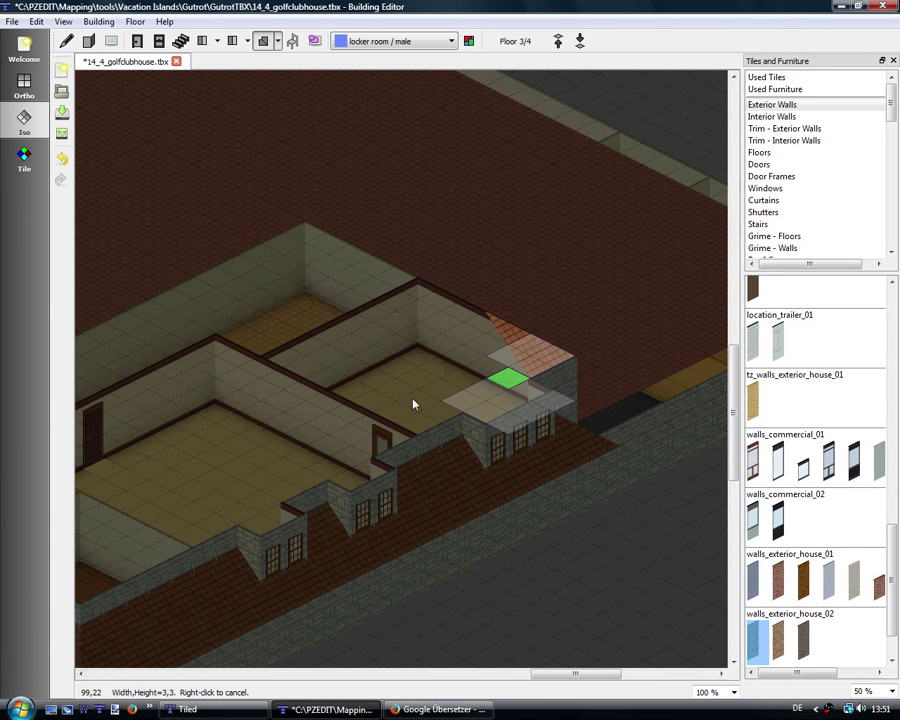
pyautogui.moveTo(635, 348); pyautogui.dragTo(467, 391)
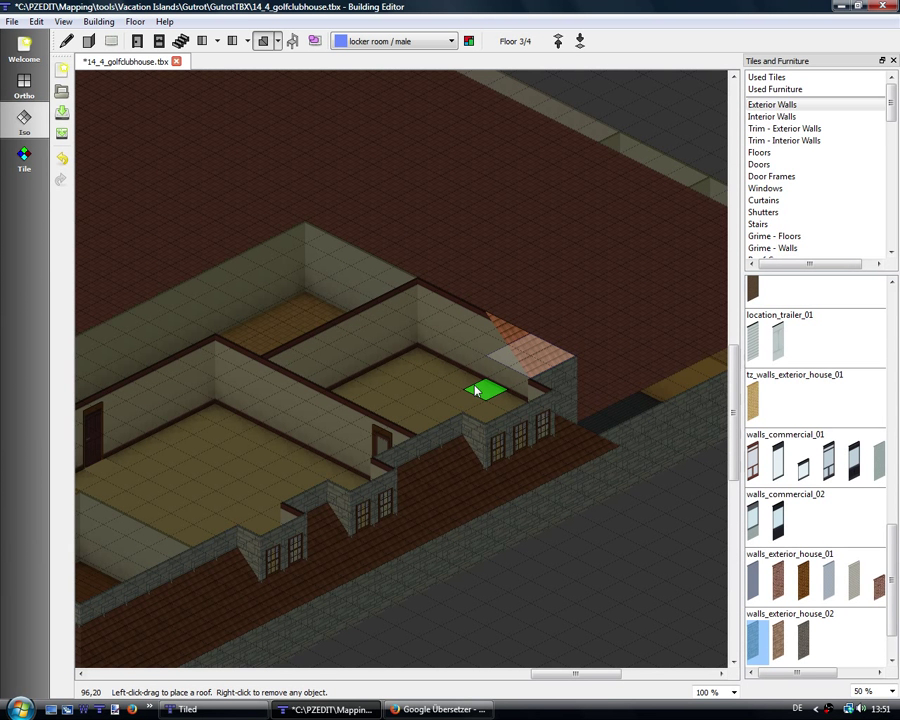
pyautogui.click(278, 42)
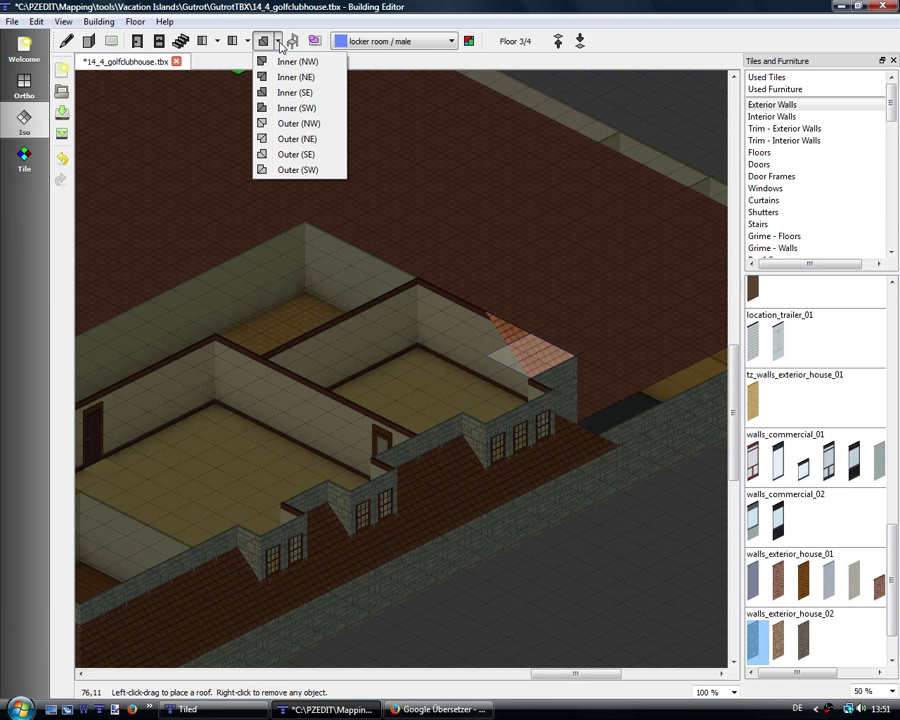
pyautogui.click(280, 45)
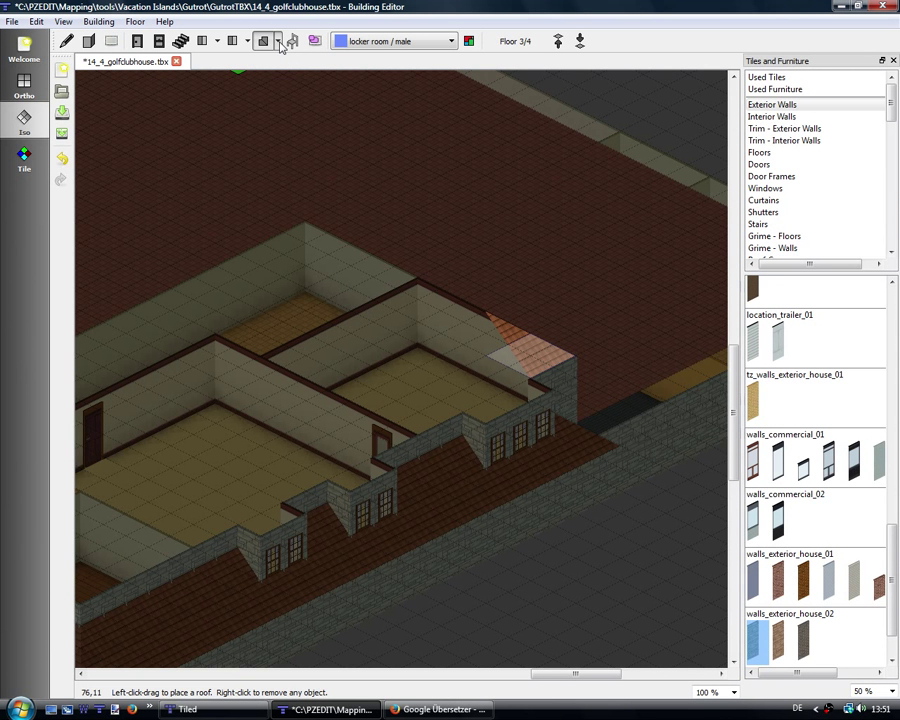
pyautogui.click(135, 21)
pyautogui.moveTo(98, 21)
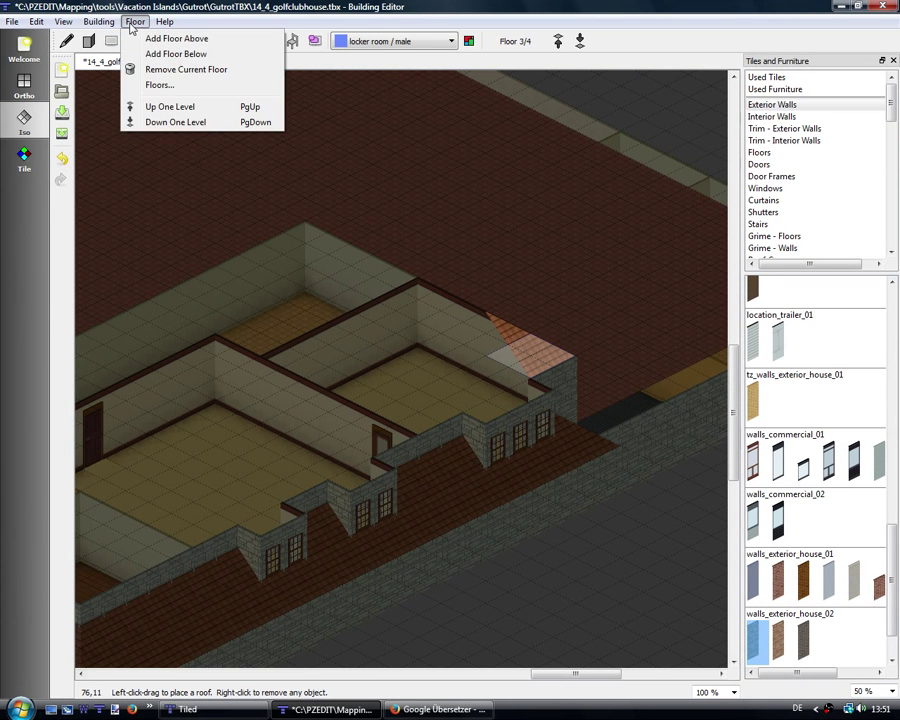
pyautogui.click(118, 215)
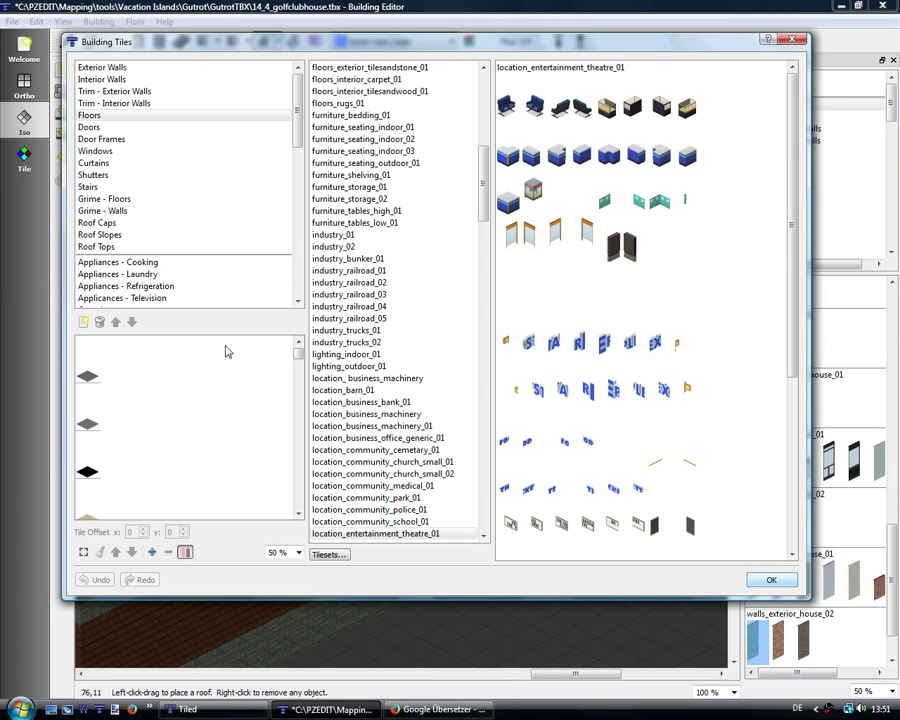
pyautogui.click(118, 224)
pyautogui.click(118, 236)
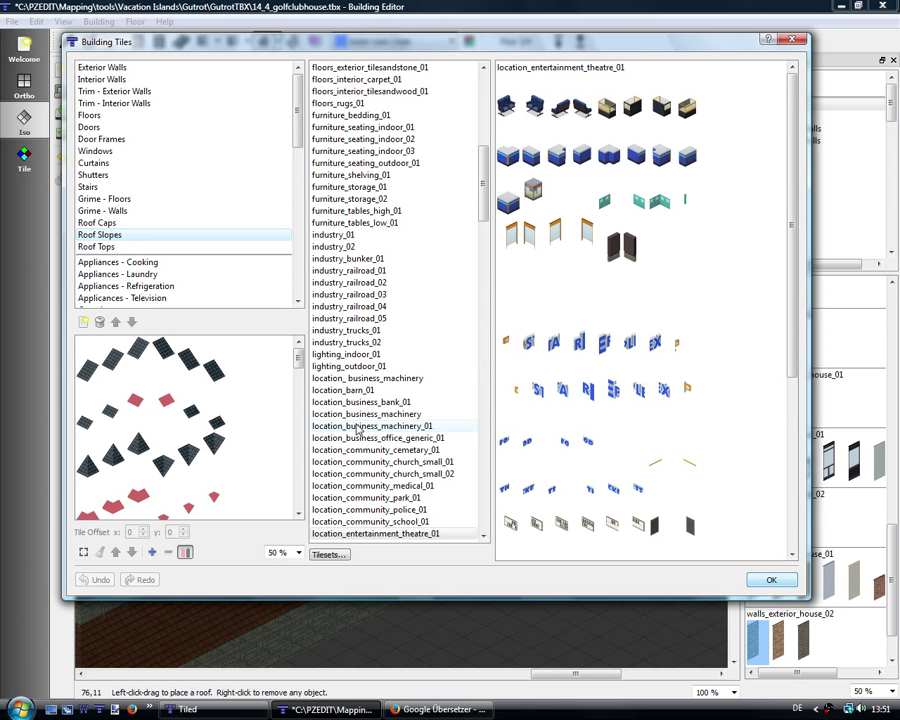
pyautogui.moveTo(299, 360); pyautogui.dragTo(296, 484)
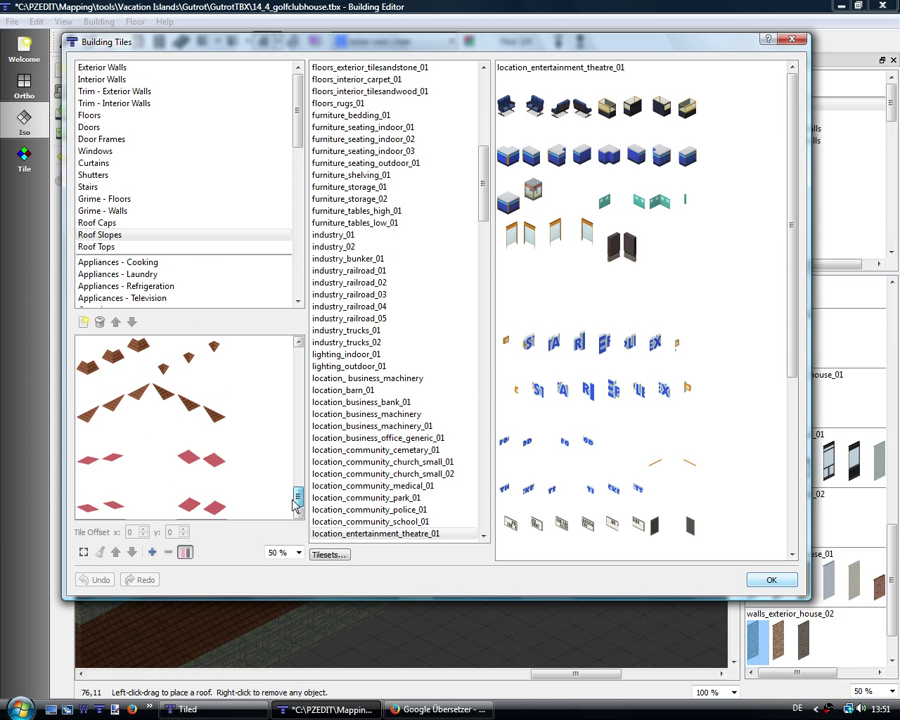
pyautogui.moveTo(296, 484)
pyautogui.mouseDown()
pyautogui.moveTo(293, 505)
pyautogui.moveTo(296, 444)
pyautogui.moveTo(290, 487)
pyautogui.mouseUp()
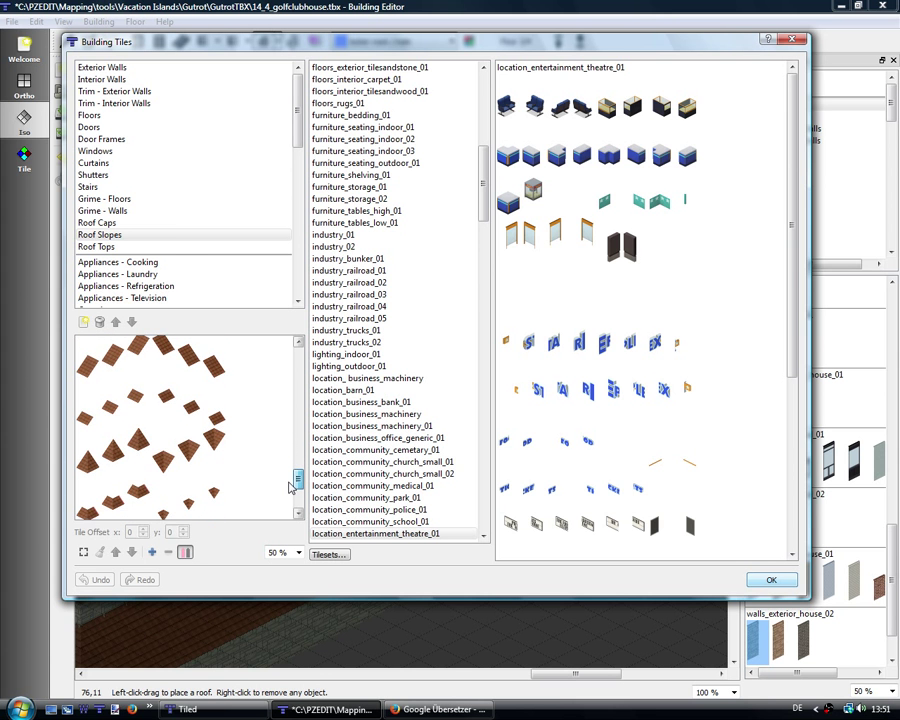
pyautogui.scroll(-1, 290, 487)
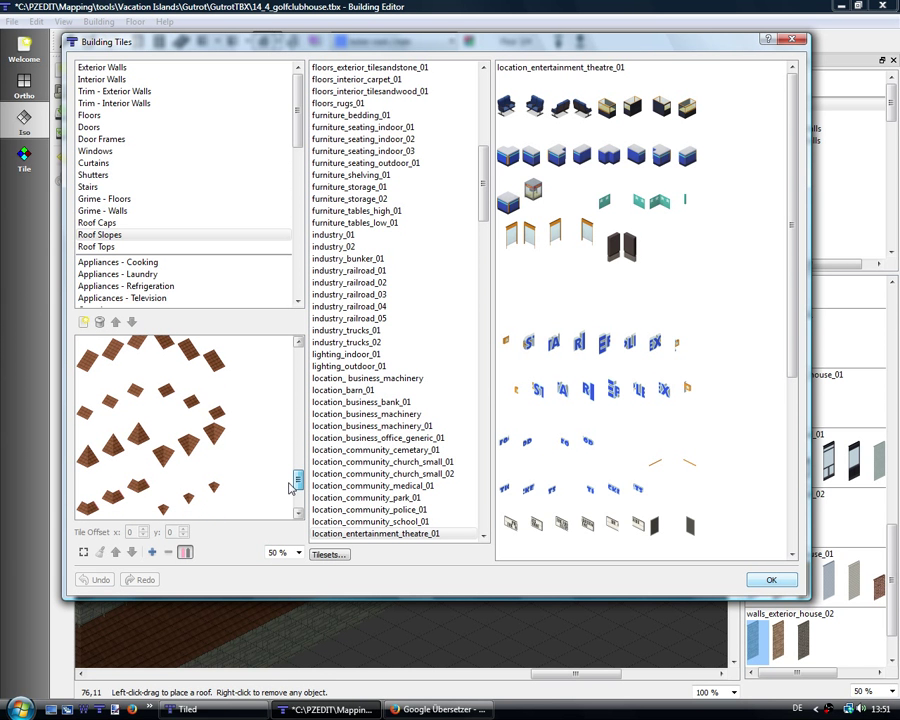
pyautogui.click(752, 581)
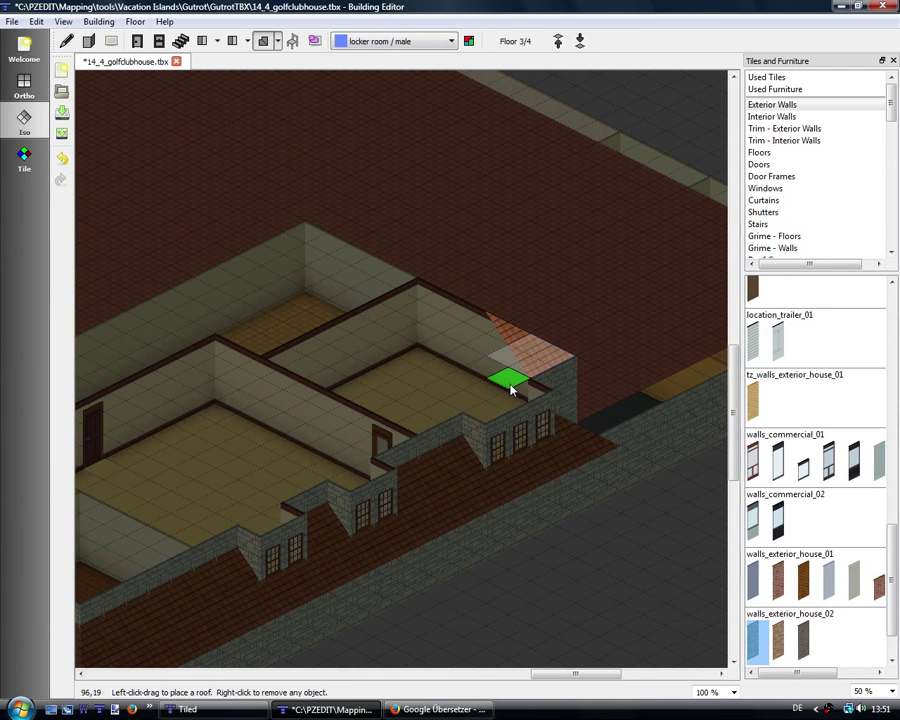
# Step: Cancel a 2x2 roof preview and try an Outer (SW) roof corner by the wall
pyautogui.moveTo(510, 386); pyautogui.dragTo(469, 388)
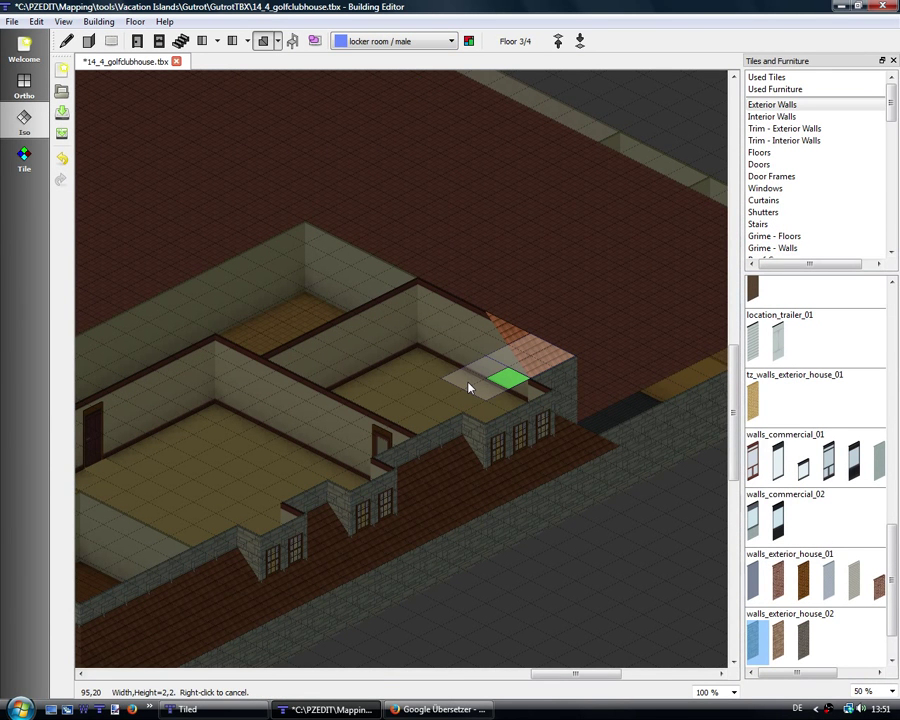
pyautogui.rightClick(469, 388)
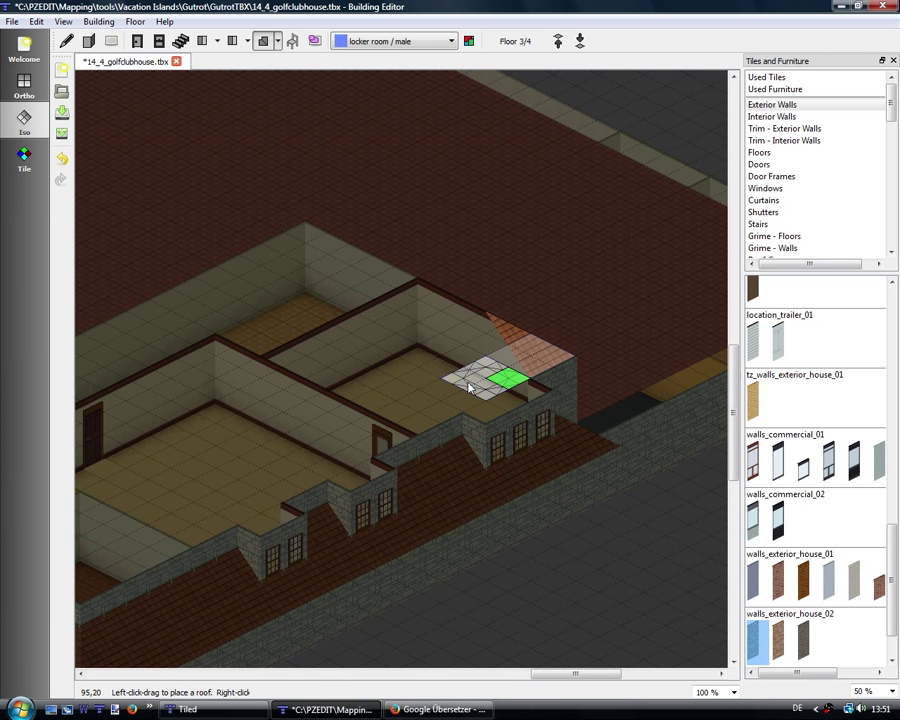
pyautogui.click(277, 42)
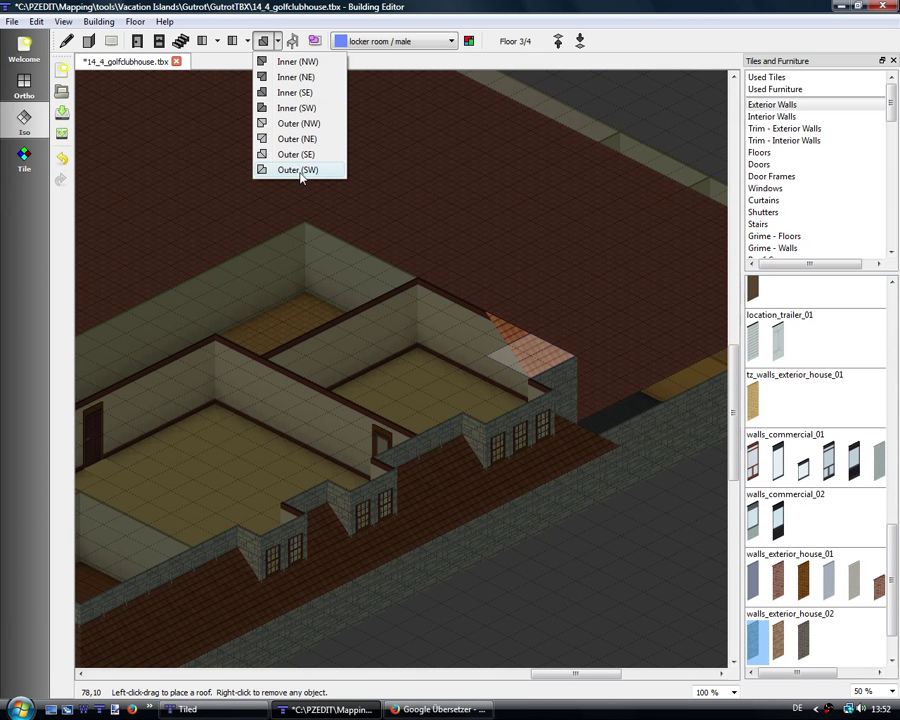
pyautogui.click(295, 138)
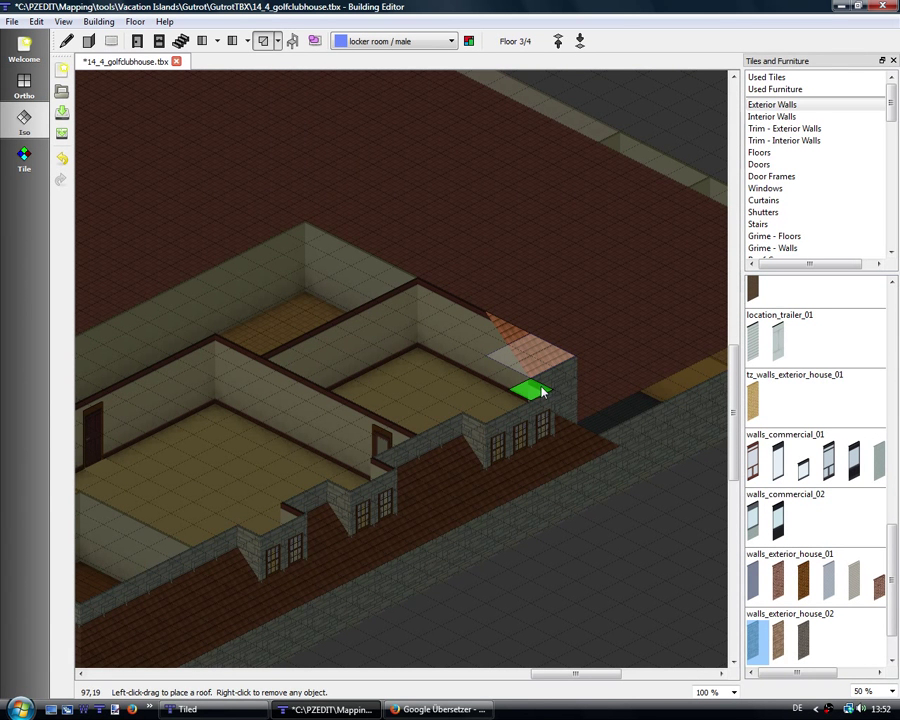
pyautogui.moveTo(540, 392)
pyautogui.mouseDown()
pyautogui.moveTo(513, 392)
pyautogui.moveTo(527, 388)
pyautogui.mouseUp()
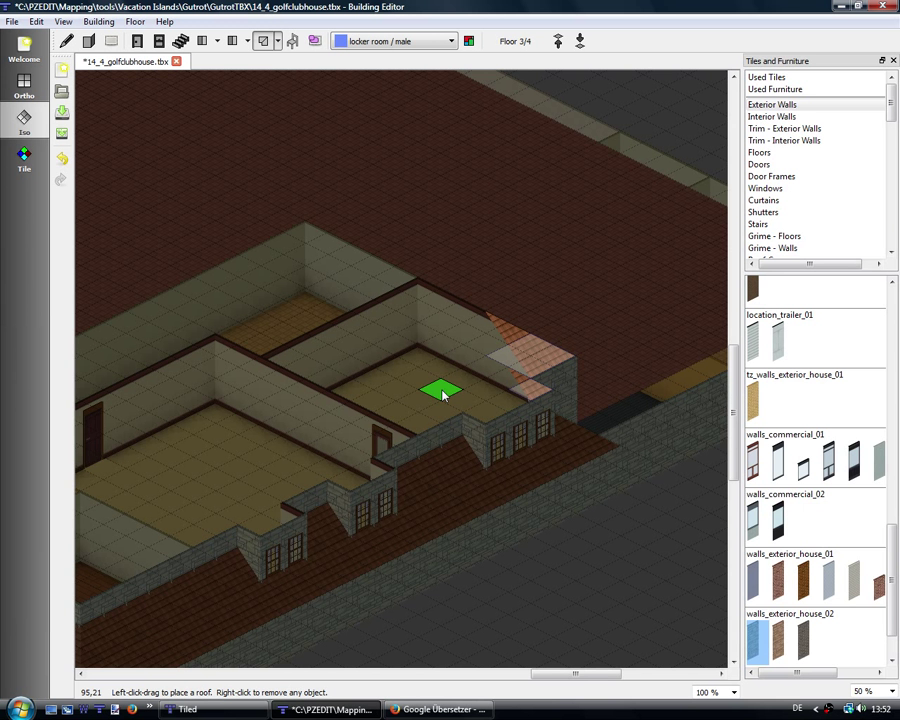
# Step: Place an Outer (SE) pointed corner roof on the front of the right window bay
pyautogui.click(277, 44)
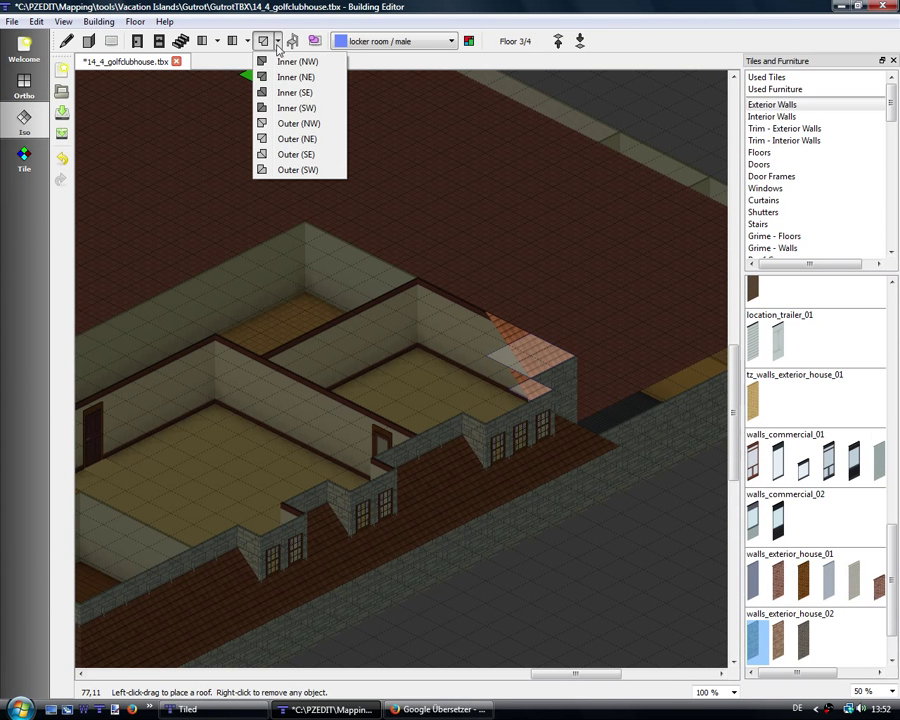
pyautogui.click(300, 170)
pyautogui.moveTo(484, 414); pyautogui.dragTo(483, 412)
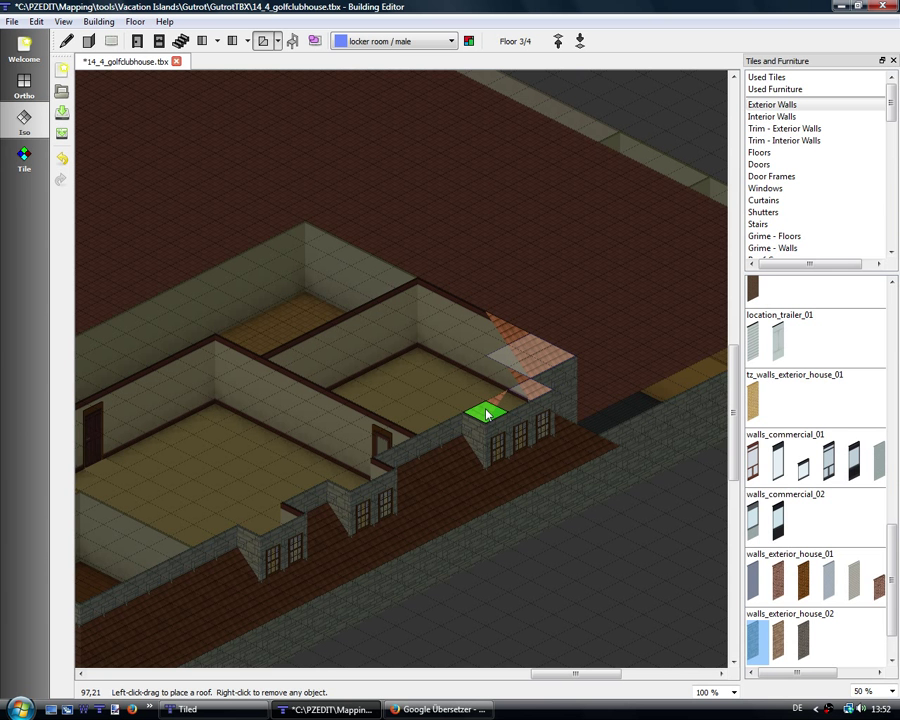
pyautogui.click(278, 44)
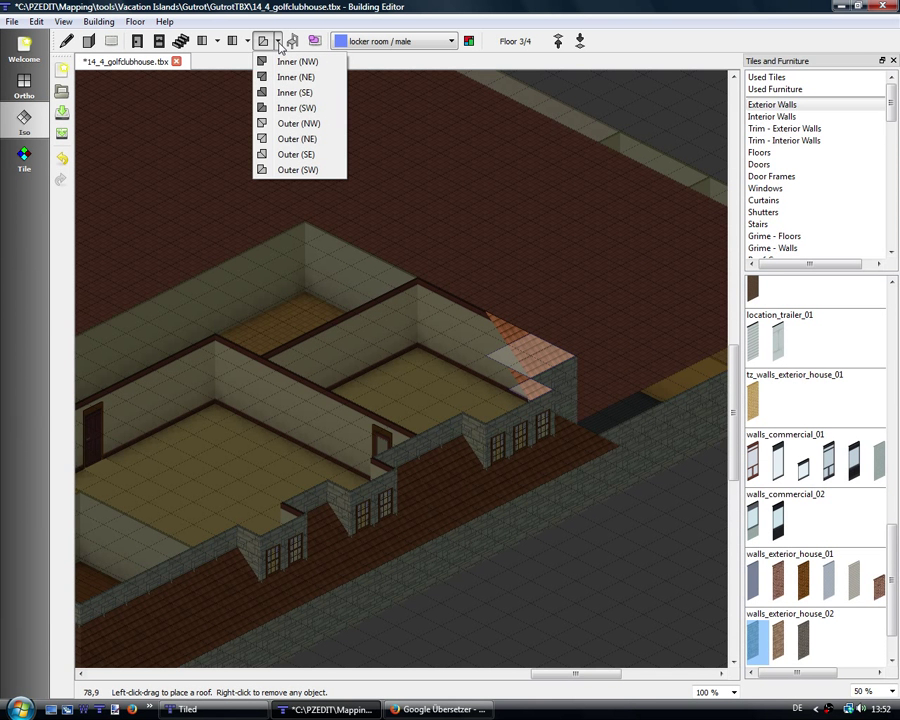
pyautogui.click(290, 155)
pyautogui.moveTo(482, 416); pyautogui.dragTo(484, 418)
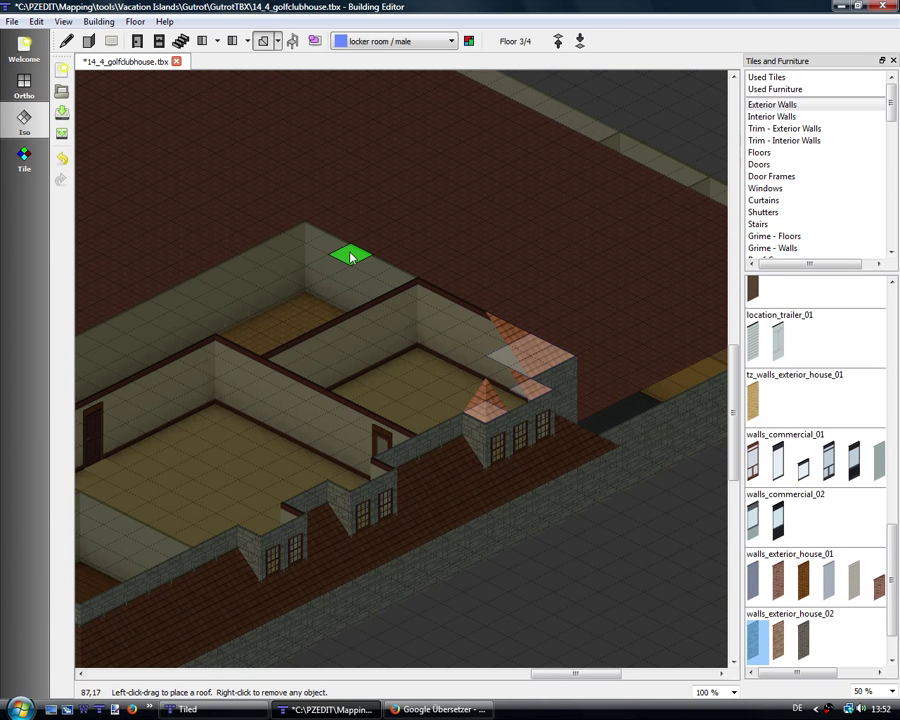
# Step: Place a Slope (E) roof on the right window bay and stretch it to 3x1
pyautogui.click(217, 41)
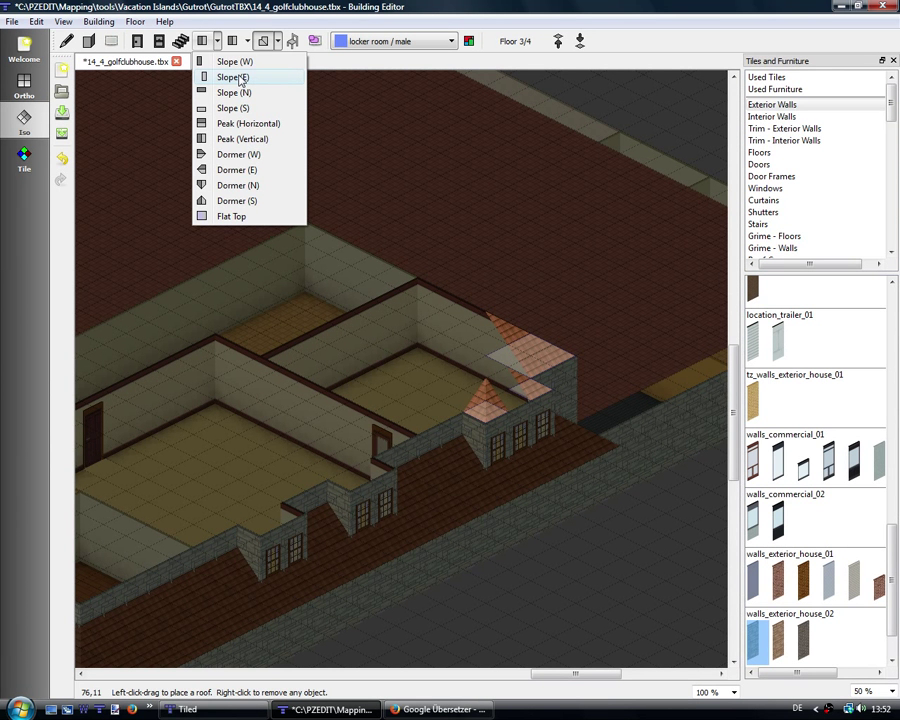
pyautogui.click(234, 77)
pyautogui.click(510, 408)
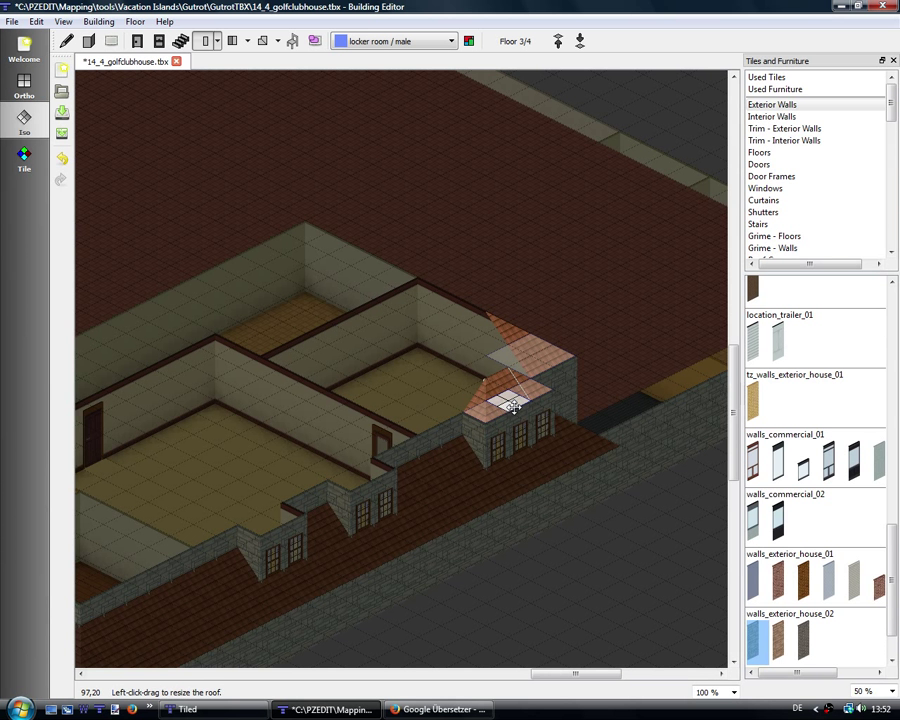
pyautogui.moveTo(512, 405); pyautogui.dragTo(520, 420)
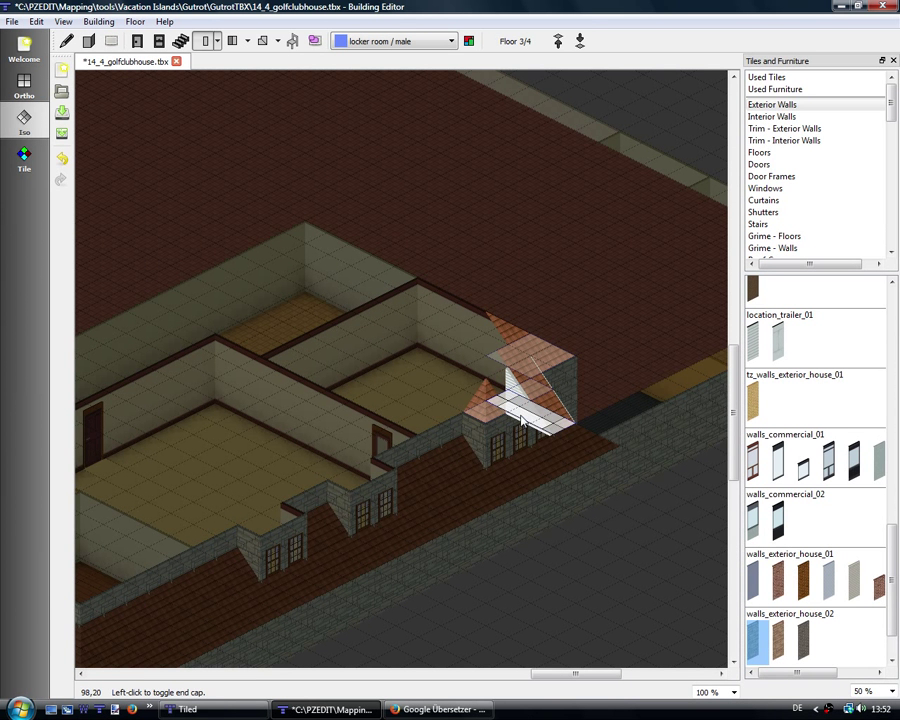
pyautogui.moveTo(519, 416); pyautogui.dragTo(540, 438)
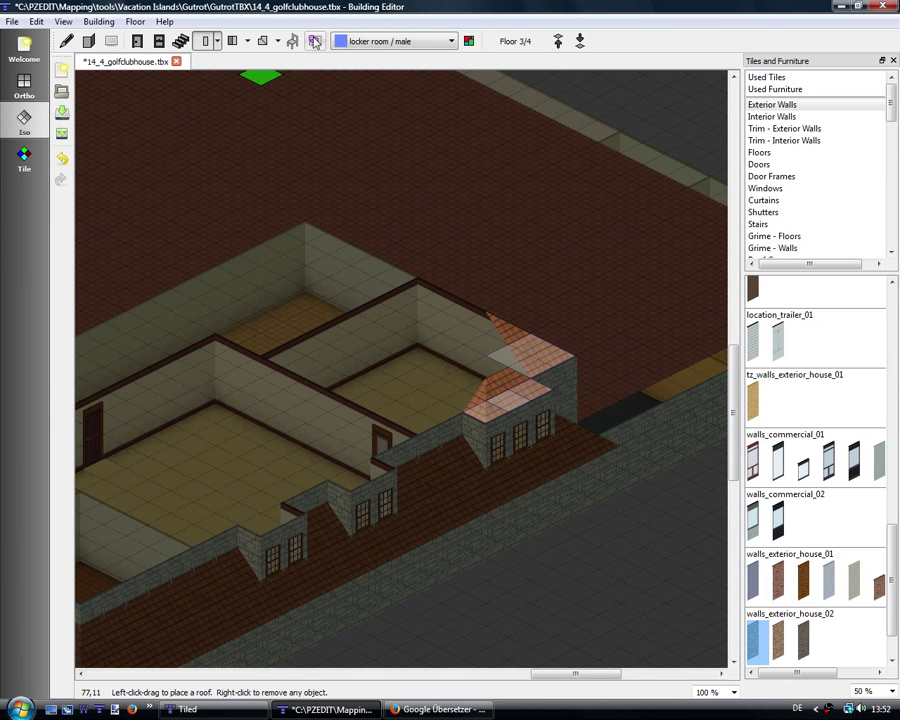
# Step: Ctrl-drag copies of the right bay's roof onto the middle and lower-left window bays
pyautogui.click(314, 41)
pyautogui.click(500, 416)
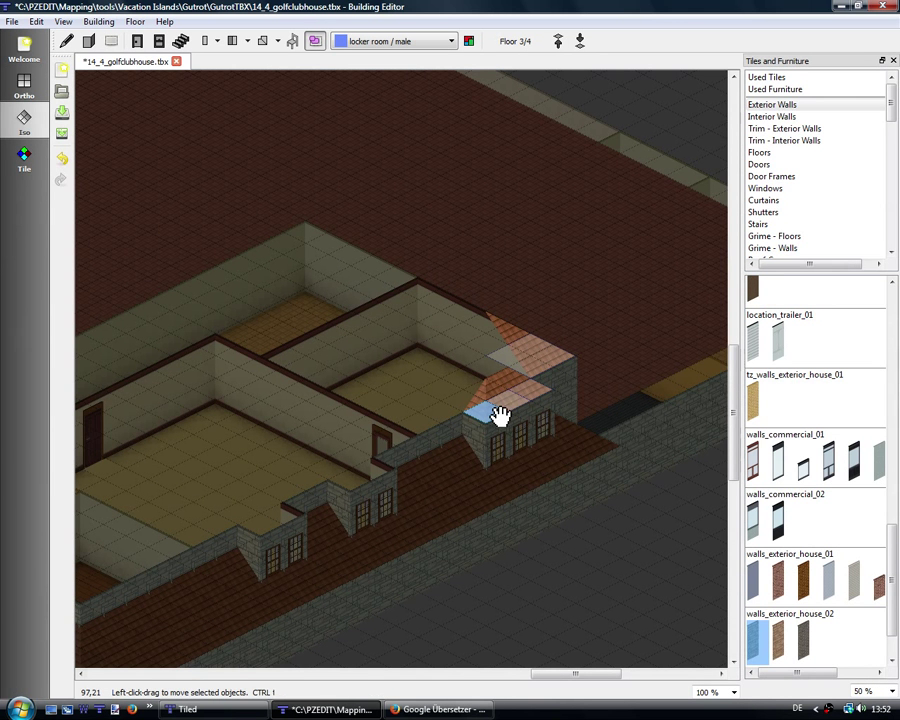
pyautogui.moveTo(490, 416)
pyautogui.mouseDown()
pyautogui.moveTo(362, 493)
pyautogui.moveTo(352, 488)
pyautogui.mouseUp()
pyautogui.click(540, 393)
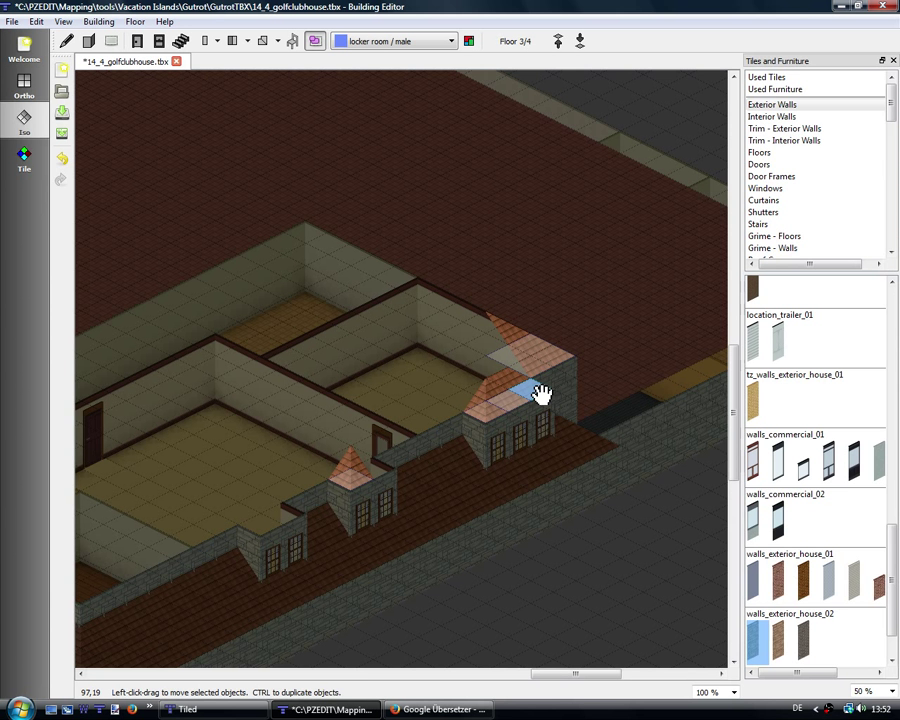
pyautogui.moveTo(540, 393)
pyautogui.mouseDown()
pyautogui.moveTo(385, 479)
pyautogui.moveTo(405, 478)
pyautogui.moveTo(352, 486)
pyautogui.moveTo(274, 527)
pyautogui.mouseUp()
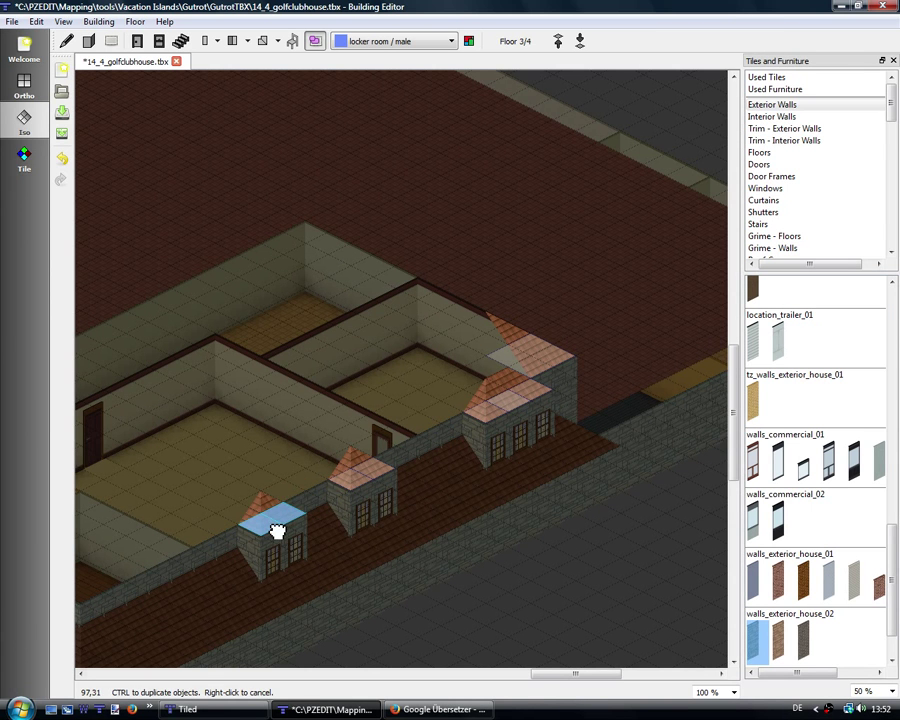
pyautogui.moveTo(327, 556)
pyautogui.mouseDown()
pyautogui.moveTo(393, 521)
pyautogui.moveTo(508, 544)
pyautogui.mouseUp()
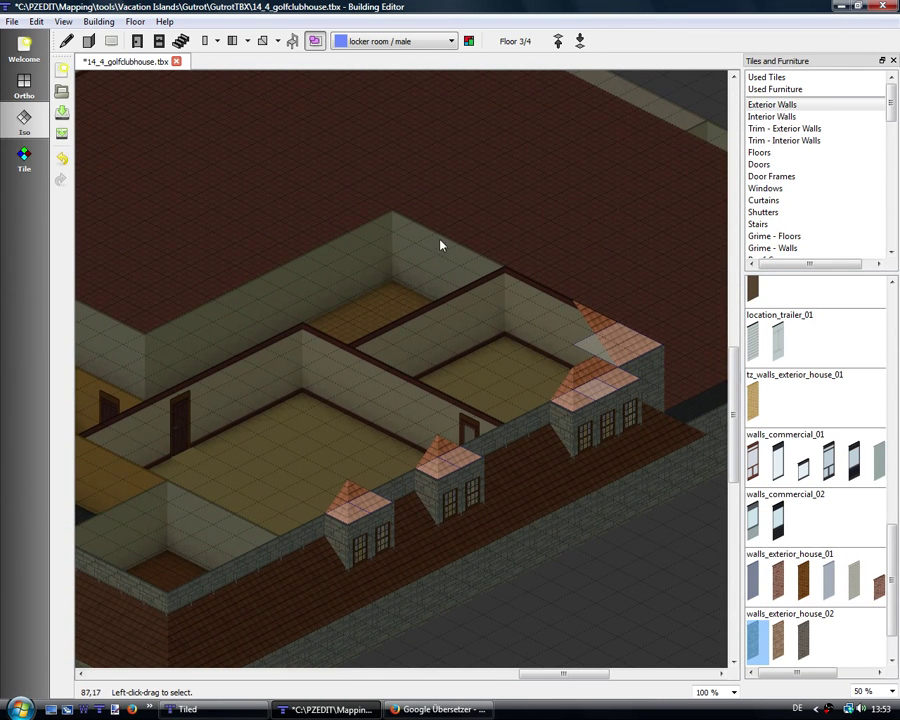
# Step: Lay a Slope (E) roof along the long front wall
pyautogui.click(217, 41)
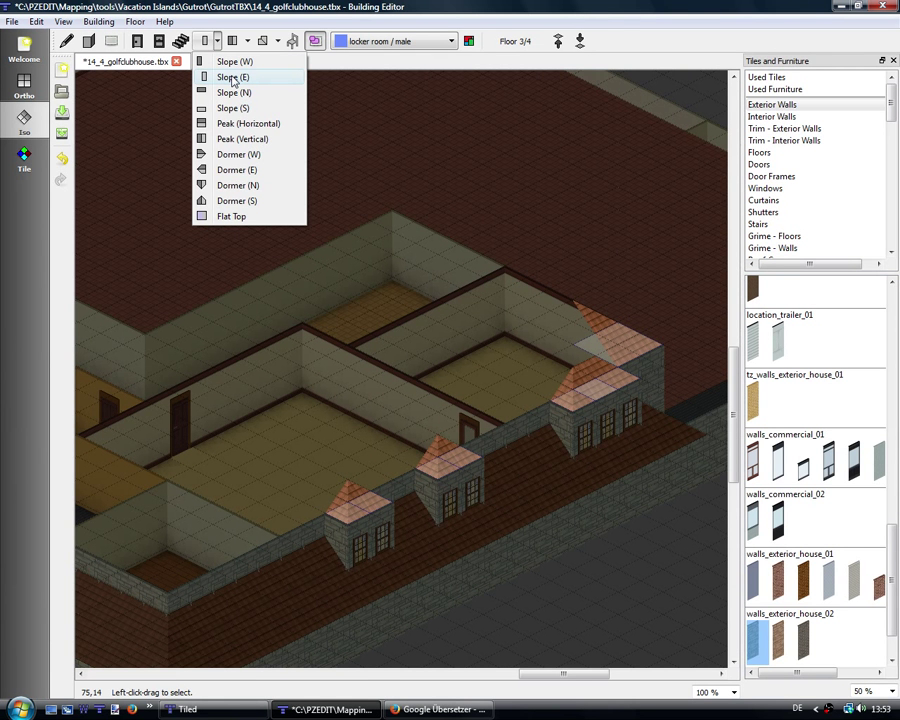
pyautogui.click(233, 79)
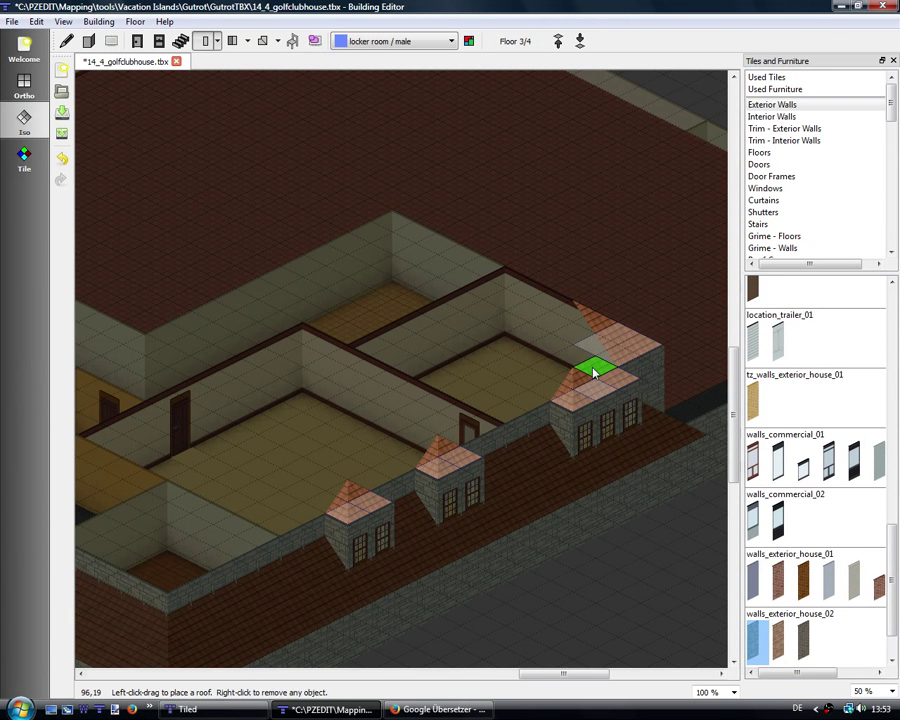
pyautogui.moveTo(592, 366); pyautogui.dragTo(200, 558)
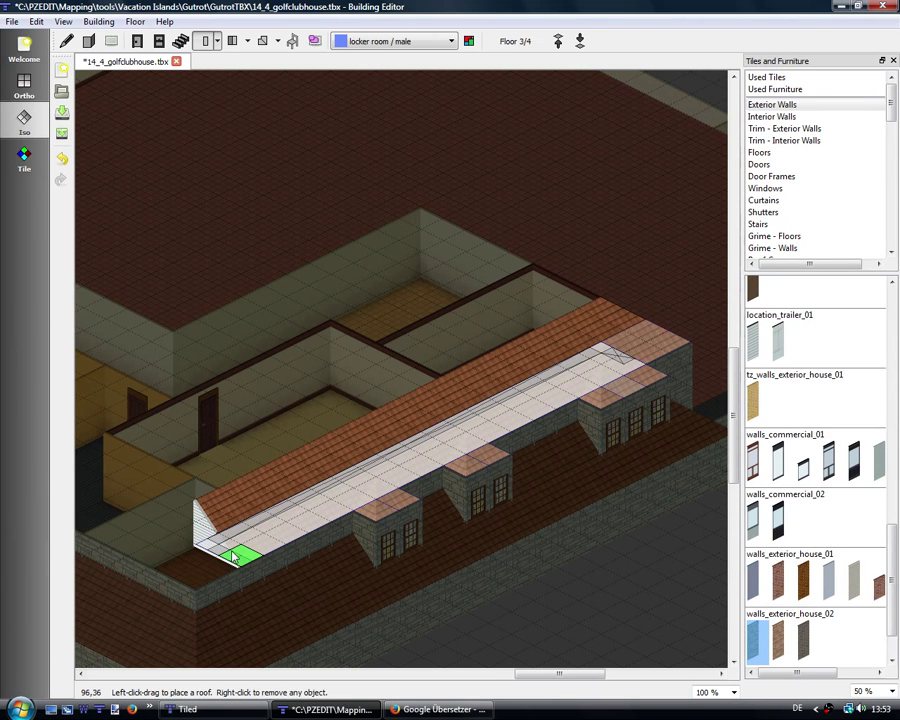
pyautogui.moveTo(381, 615); pyautogui.dragTo(571, 543)
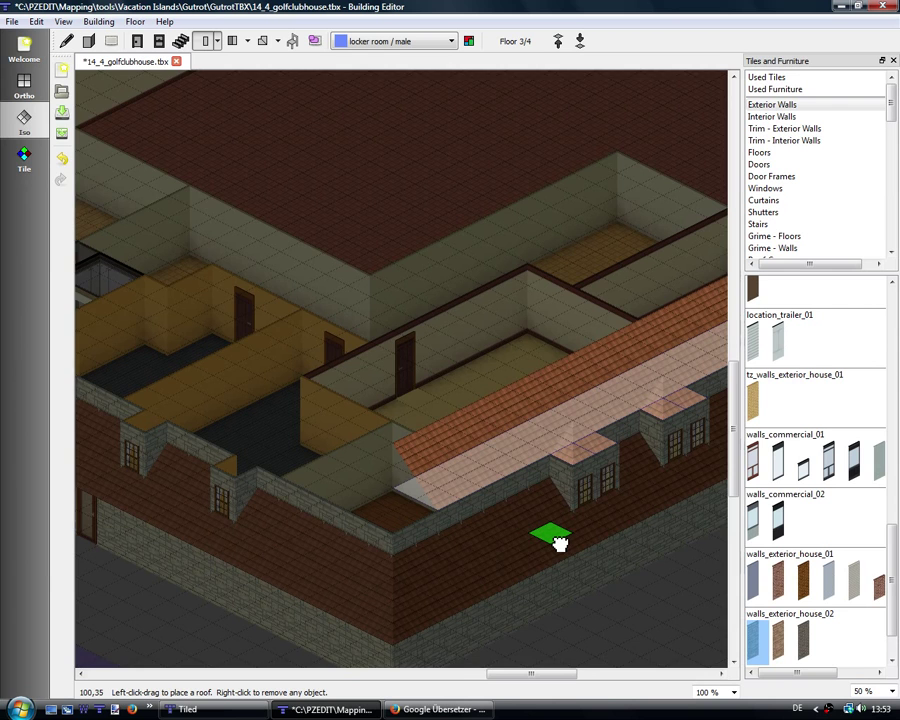
pyautogui.moveTo(571, 543); pyautogui.dragTo(418, 586)
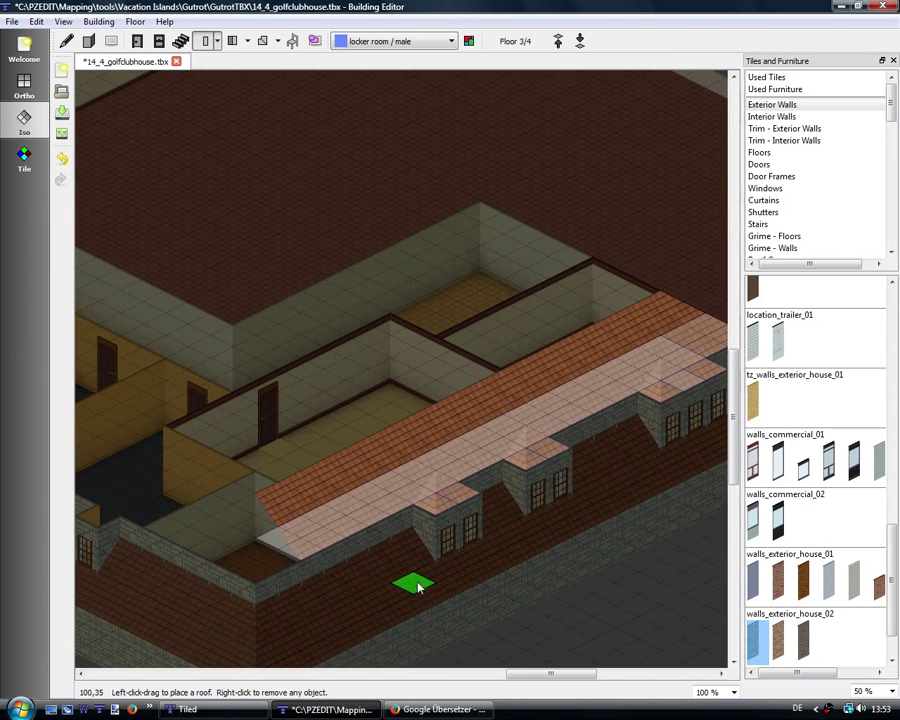
# Step: Lay a Slope (N) strip along the side wall with both end caps removed
pyautogui.click(217, 42)
pyautogui.click(242, 107)
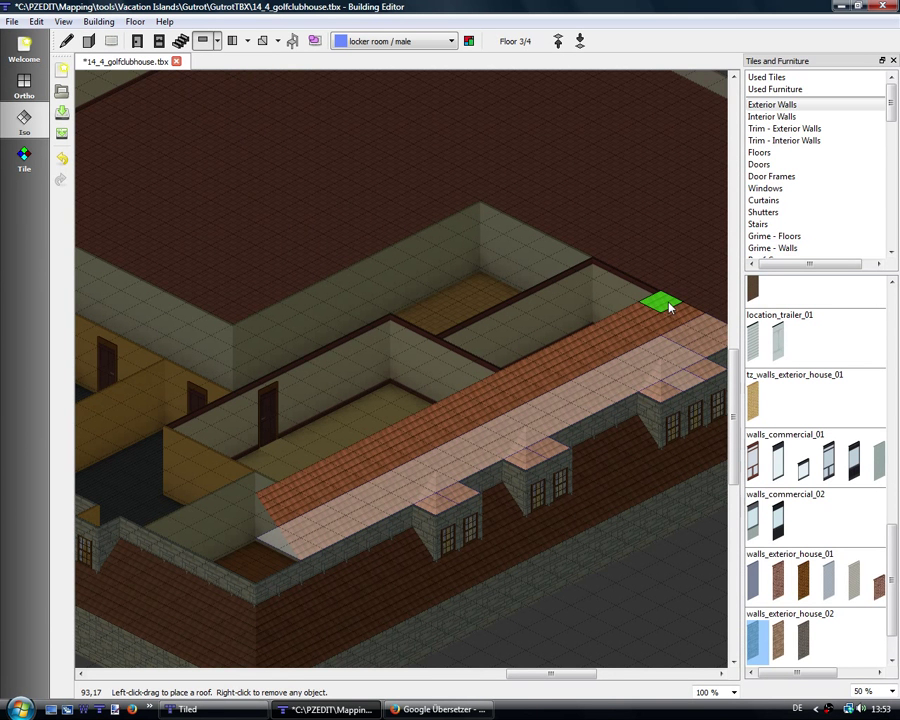
pyautogui.moveTo(678, 310); pyautogui.dragTo(494, 247)
pyautogui.click(506, 243)
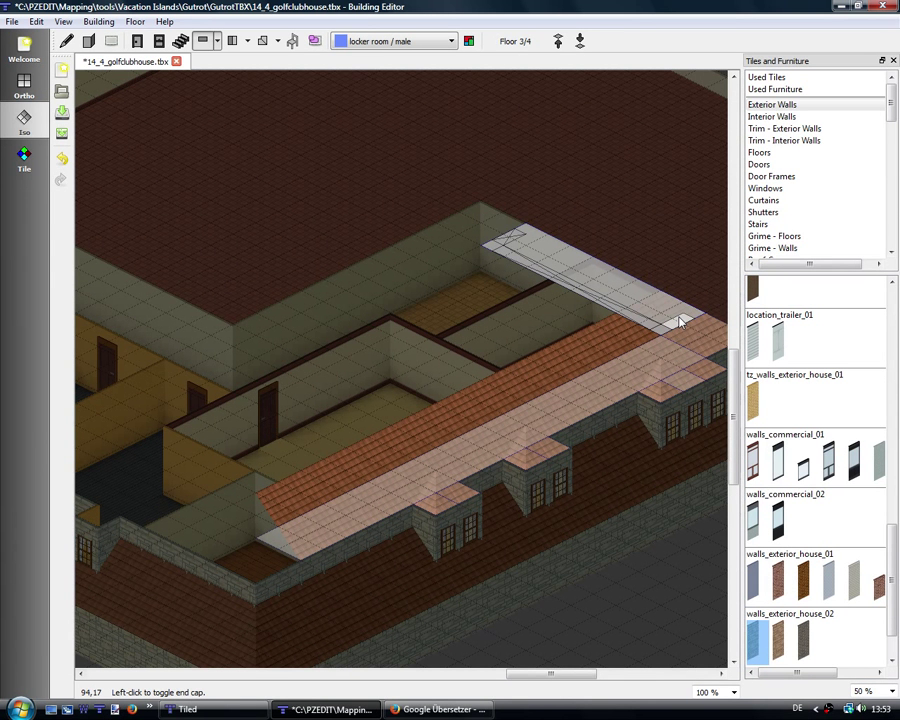
pyautogui.click(679, 321)
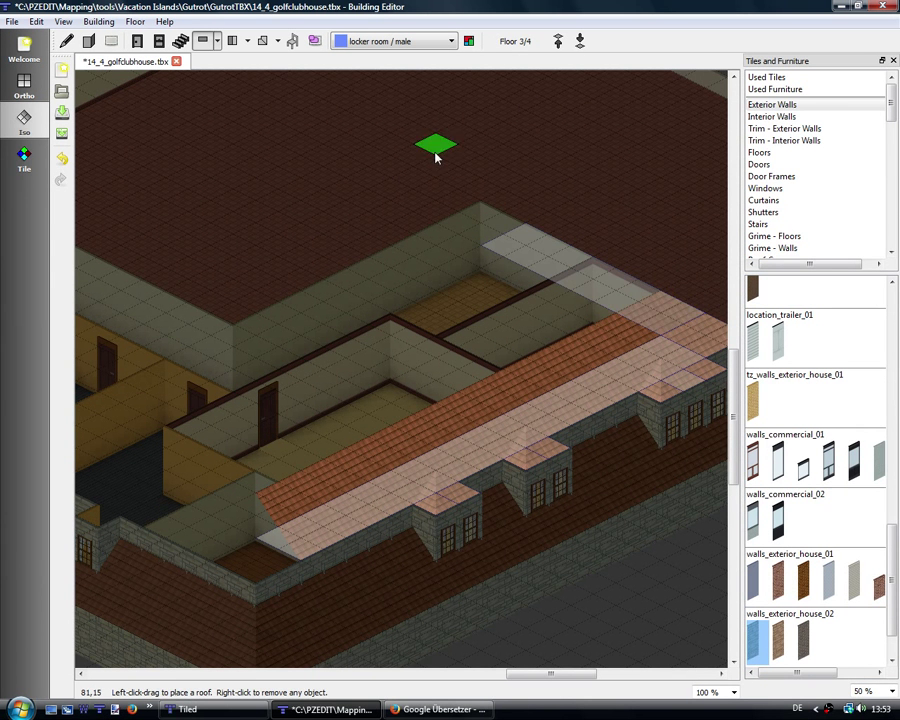
# Step: Try corner roof shapes at the wall's end, settling on an outer NW corner piece
pyautogui.click(278, 43)
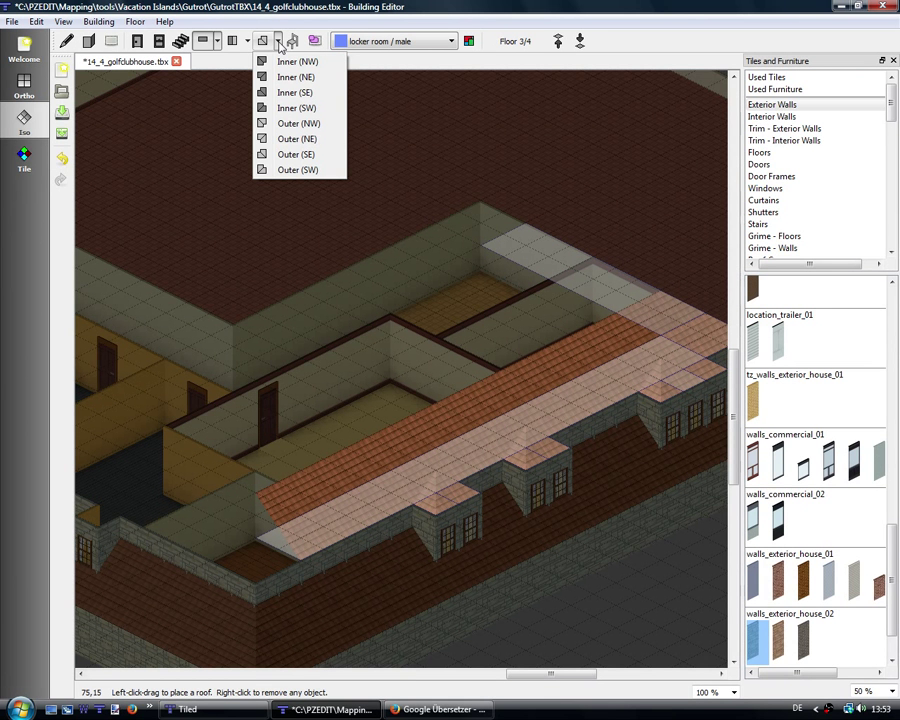
pyautogui.click(280, 61)
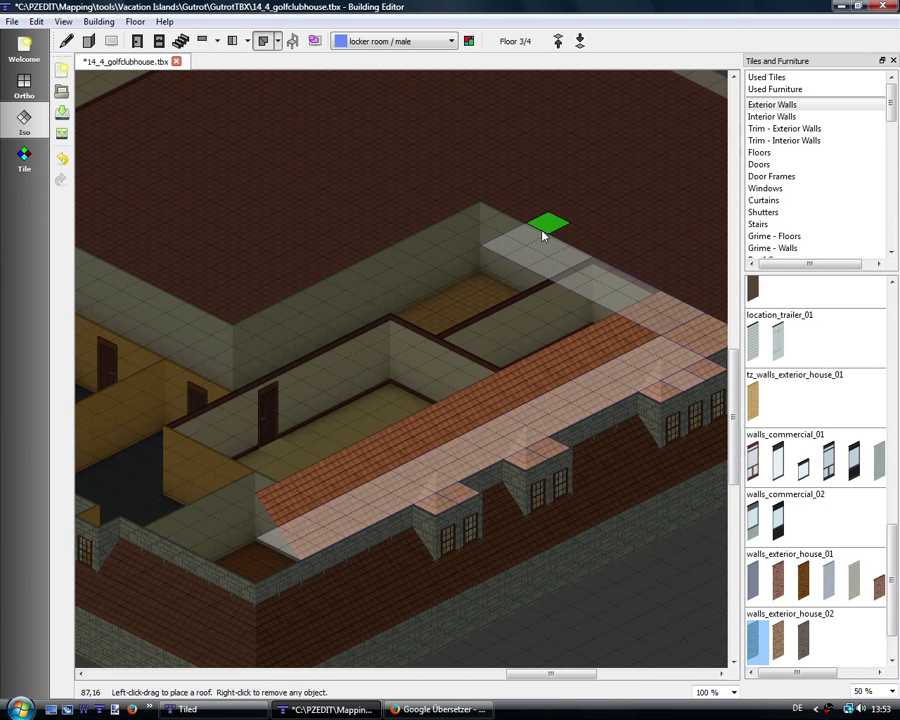
pyautogui.moveTo(487, 238); pyautogui.dragTo(487, 241)
pyautogui.rightClick(487, 241)
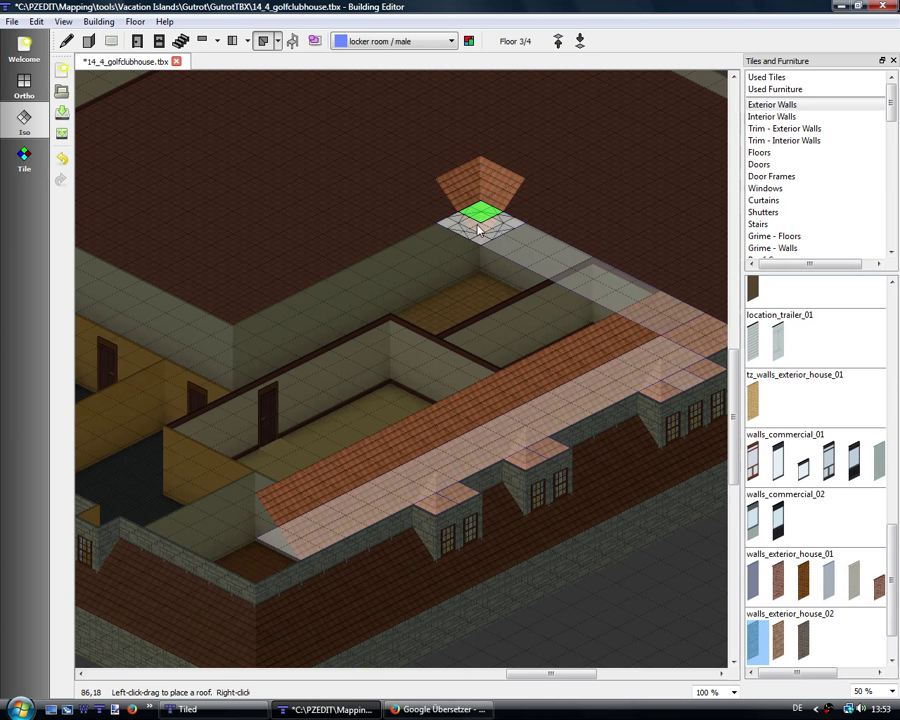
pyautogui.click(279, 46)
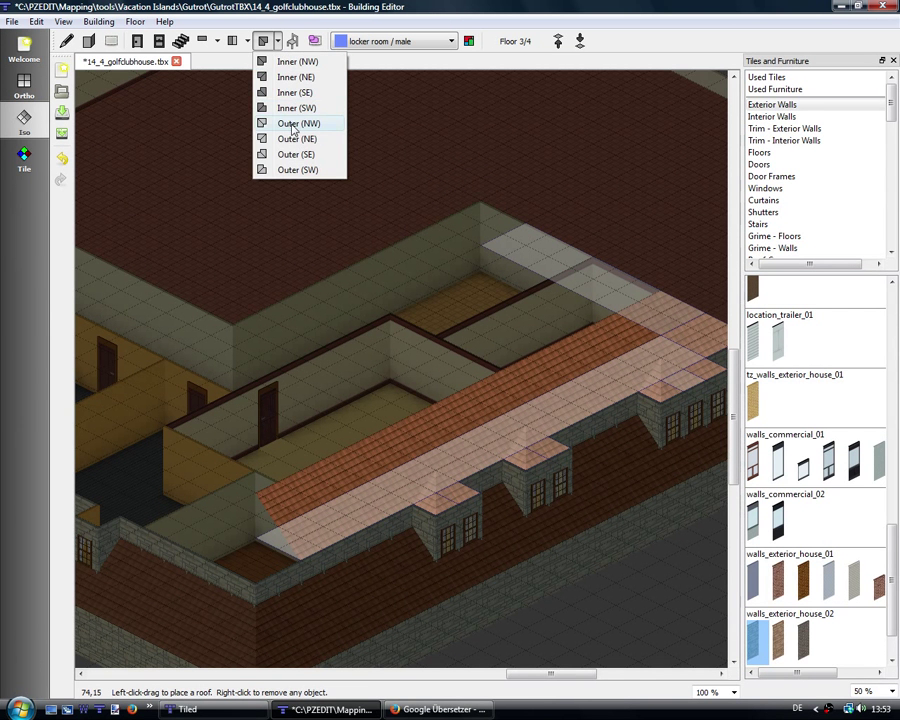
pyautogui.click(297, 123)
pyautogui.moveTo(487, 233); pyautogui.dragTo(484, 236)
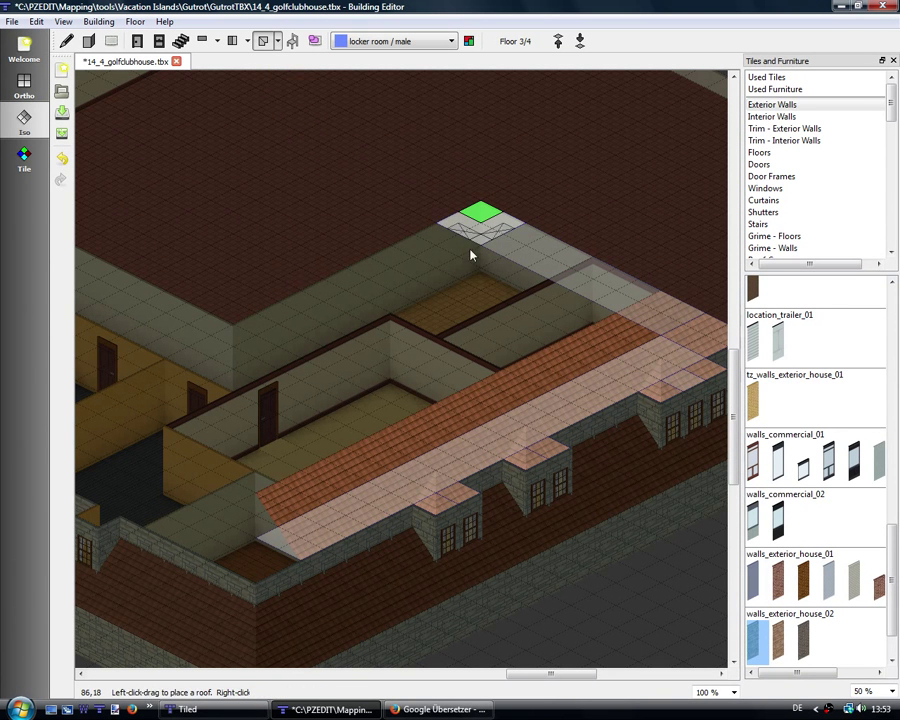
# Step: Try a west-facing slope roof along the back wall, then remove it
pyautogui.click(218, 41)
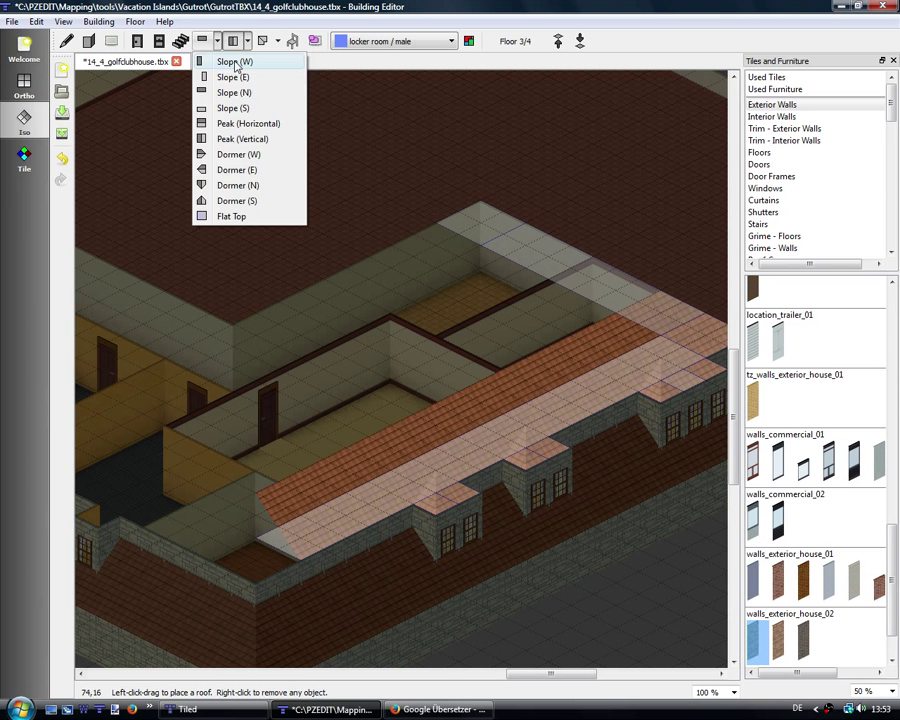
pyautogui.click(236, 62)
pyautogui.moveTo(436, 234); pyautogui.dragTo(280, 342)
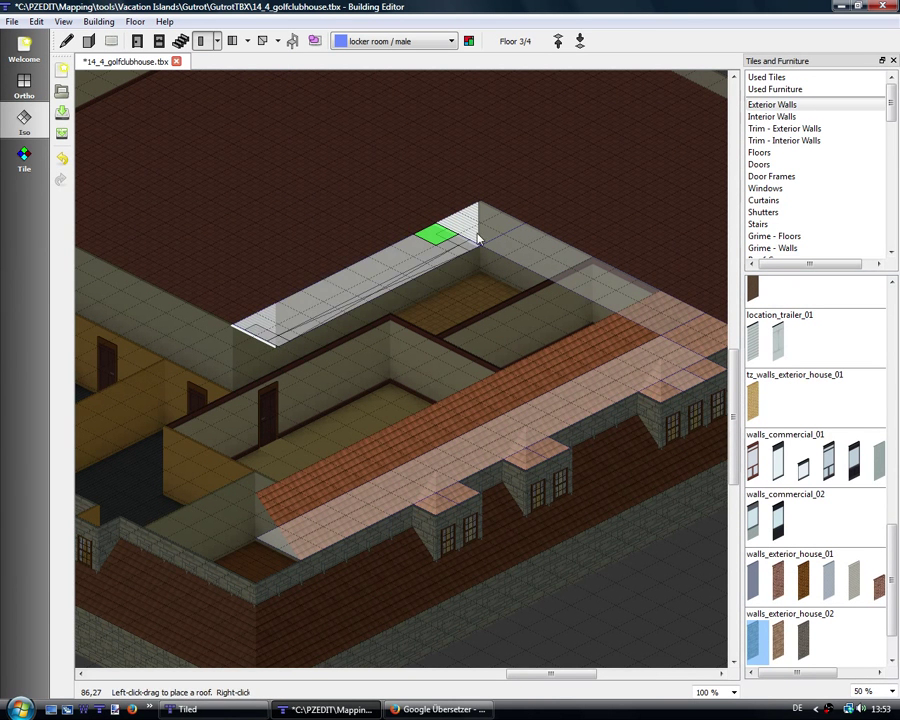
pyautogui.rightClick(258, 330)
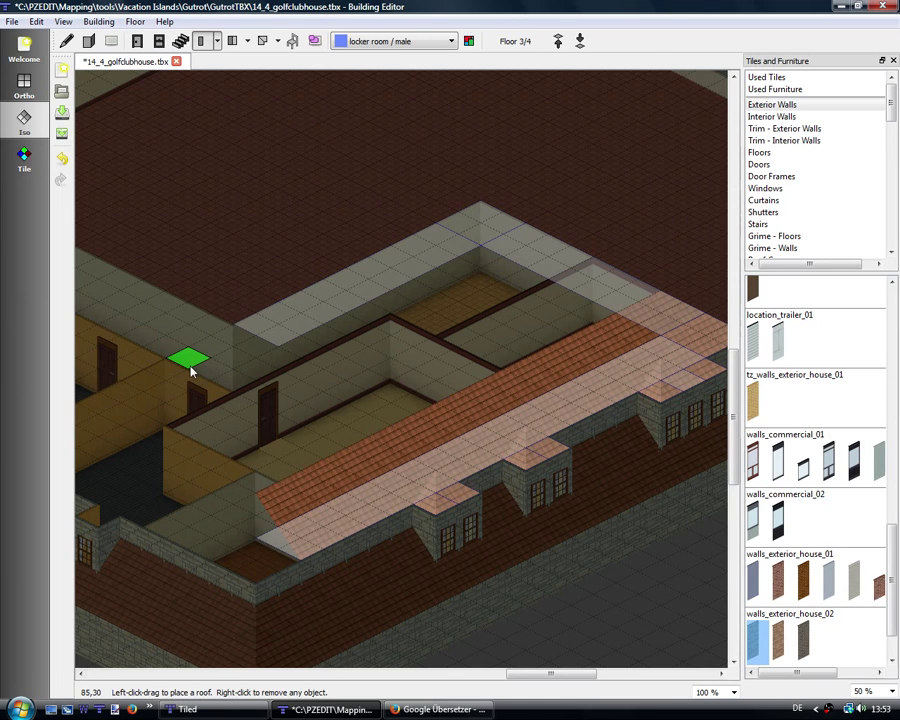
pyautogui.moveTo(192, 370); pyautogui.dragTo(420, 354)
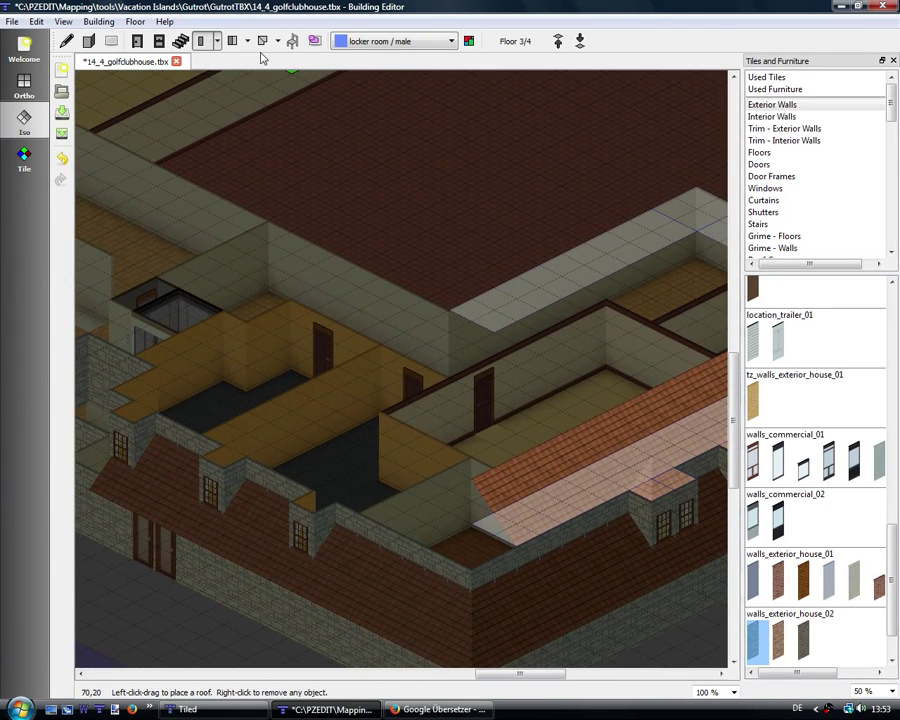
# Step: Try inner and other corner roof pieces at the wall junction, removing each one
pyautogui.click(278, 43)
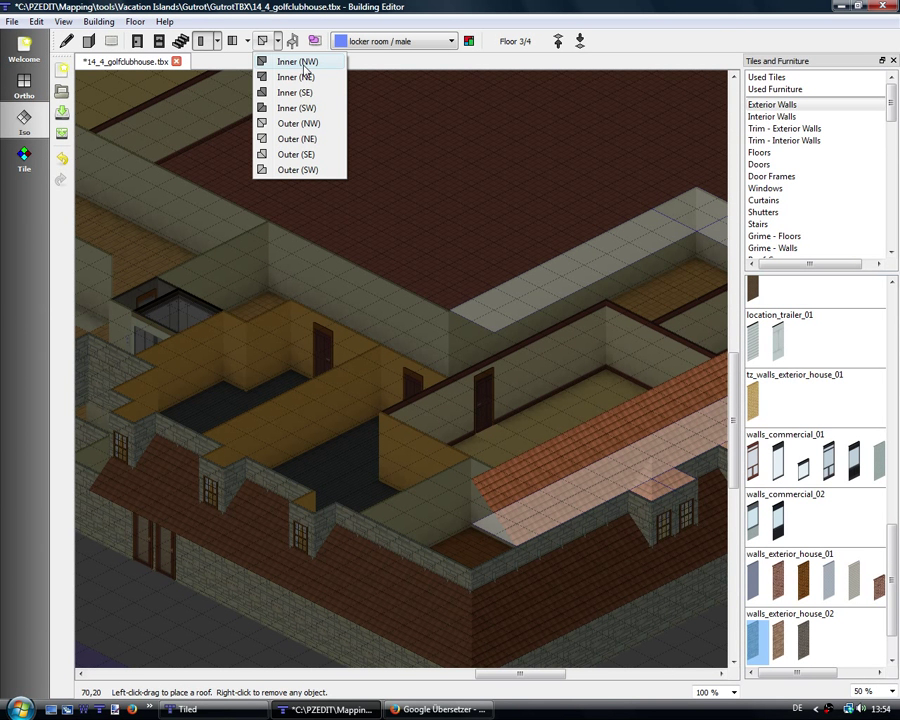
pyautogui.click(305, 66)
pyautogui.moveTo(466, 324); pyautogui.dragTo(452, 345)
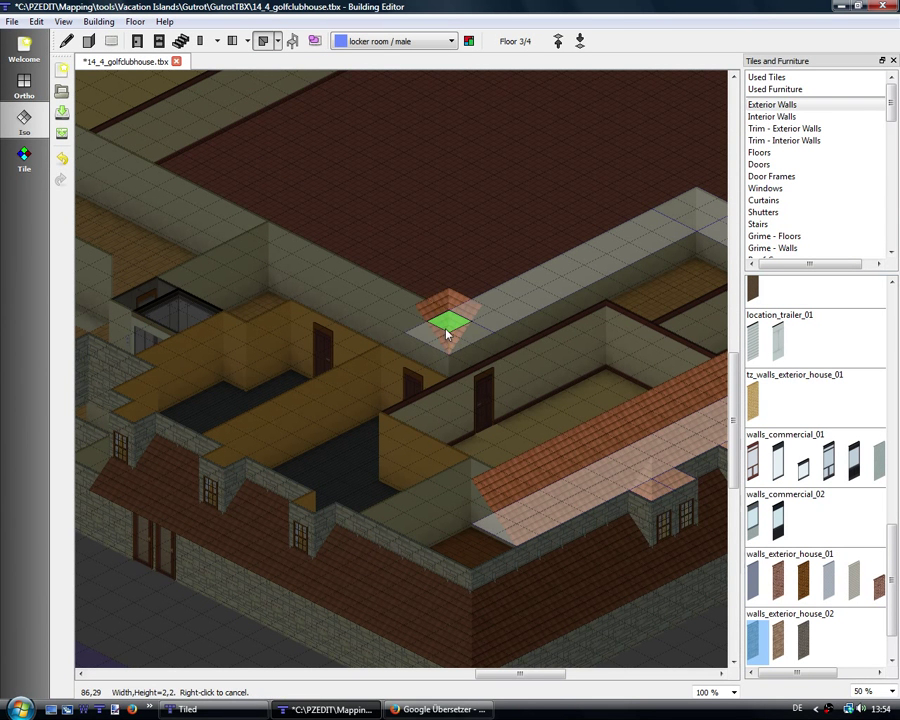
pyautogui.rightClick(447, 334)
pyautogui.click(279, 42)
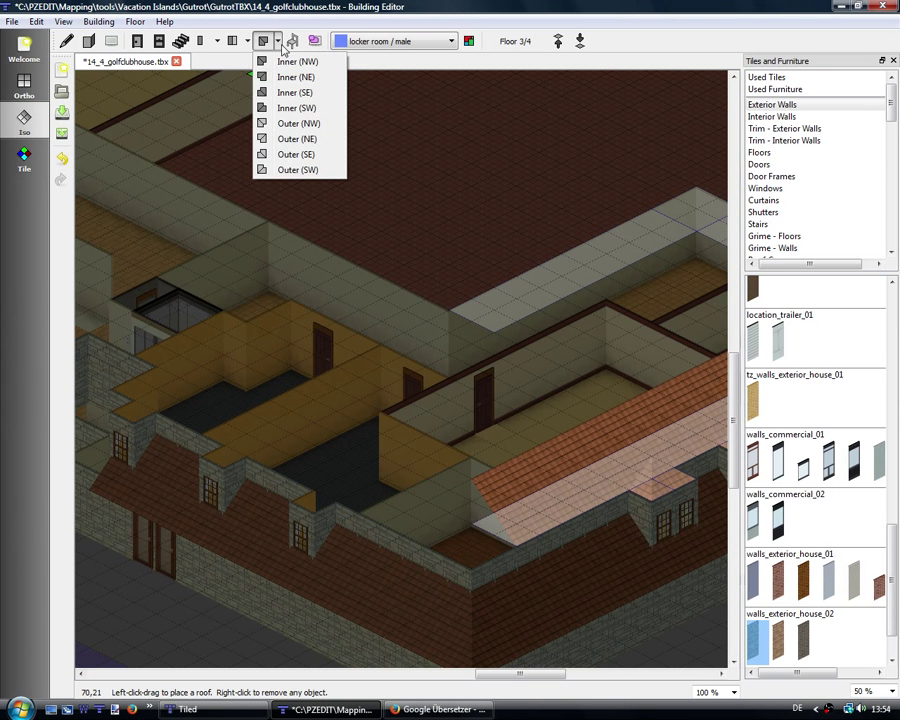
pyautogui.click(300, 92)
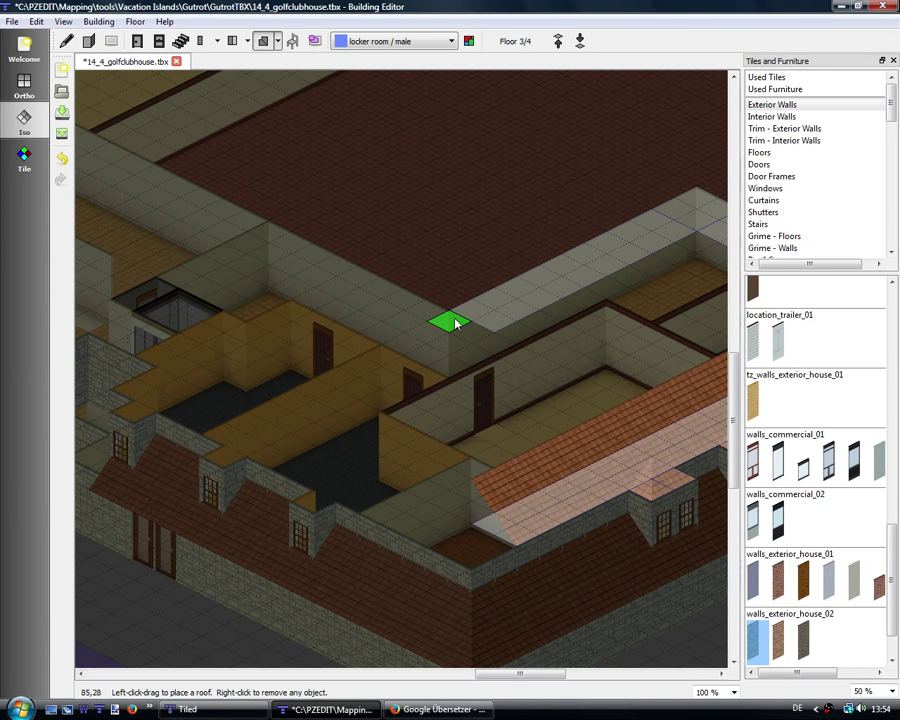
pyautogui.click(450, 340)
pyautogui.rightClick(447, 352)
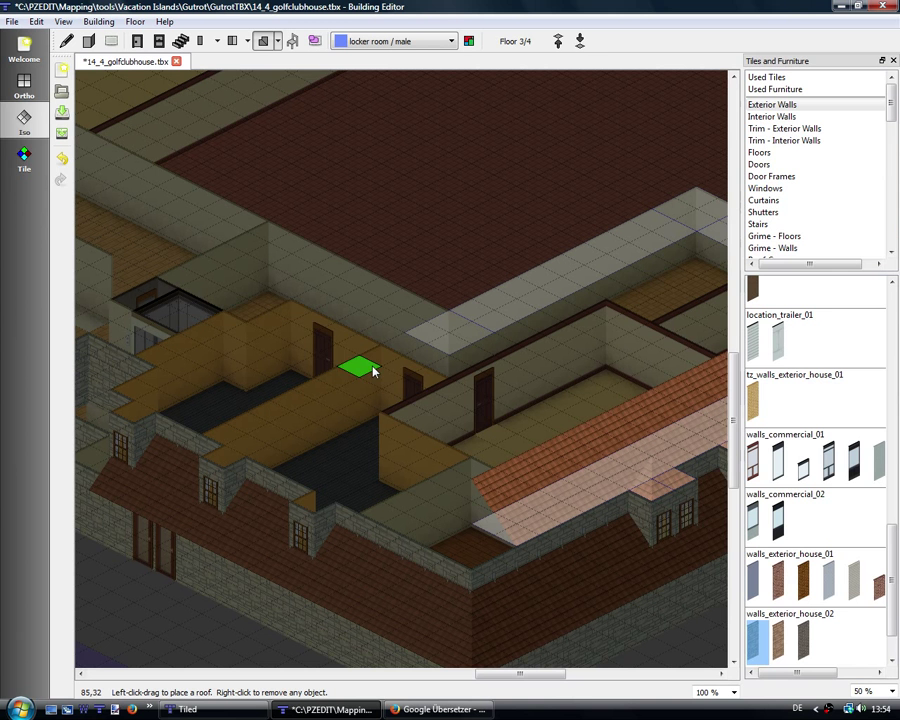
pyautogui.scroll(-3, 350, 343)
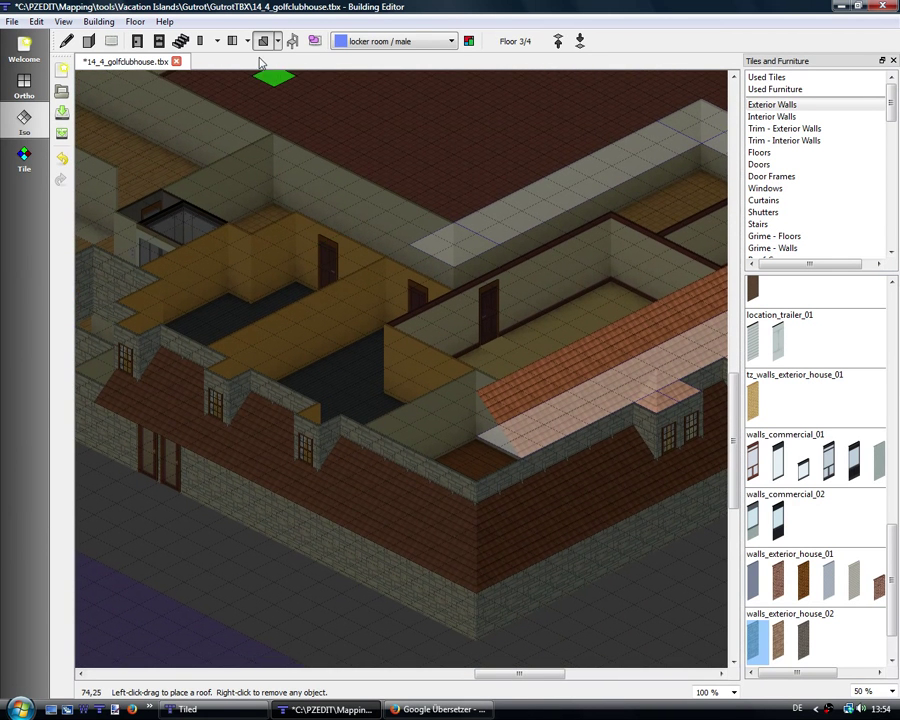
# Step: Place an outer SE corner roof where the tiled roofs meet
pyautogui.click(279, 42)
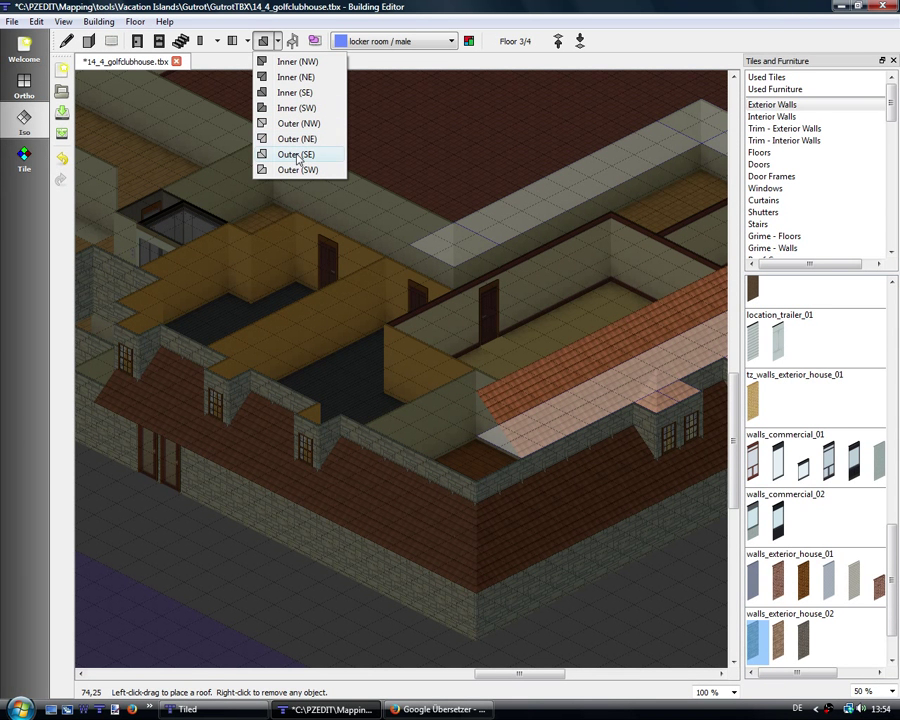
pyautogui.click(298, 155)
pyautogui.moveTo(474, 446); pyautogui.dragTo(481, 474)
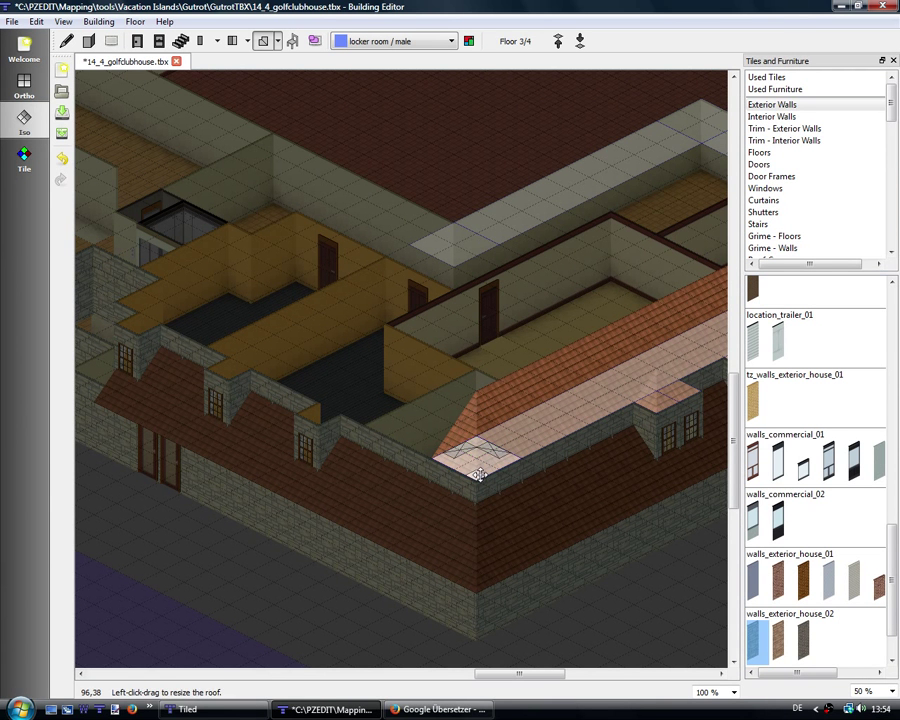
pyautogui.hscroll(2, 420, 507)
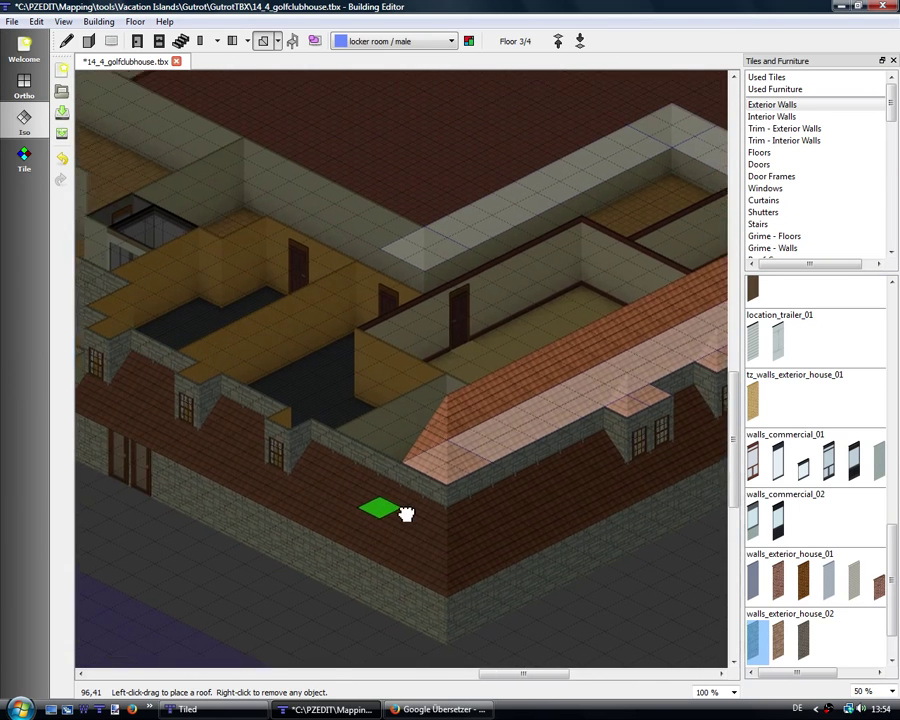
pyautogui.moveTo(406, 514); pyautogui.dragTo(509, 521)
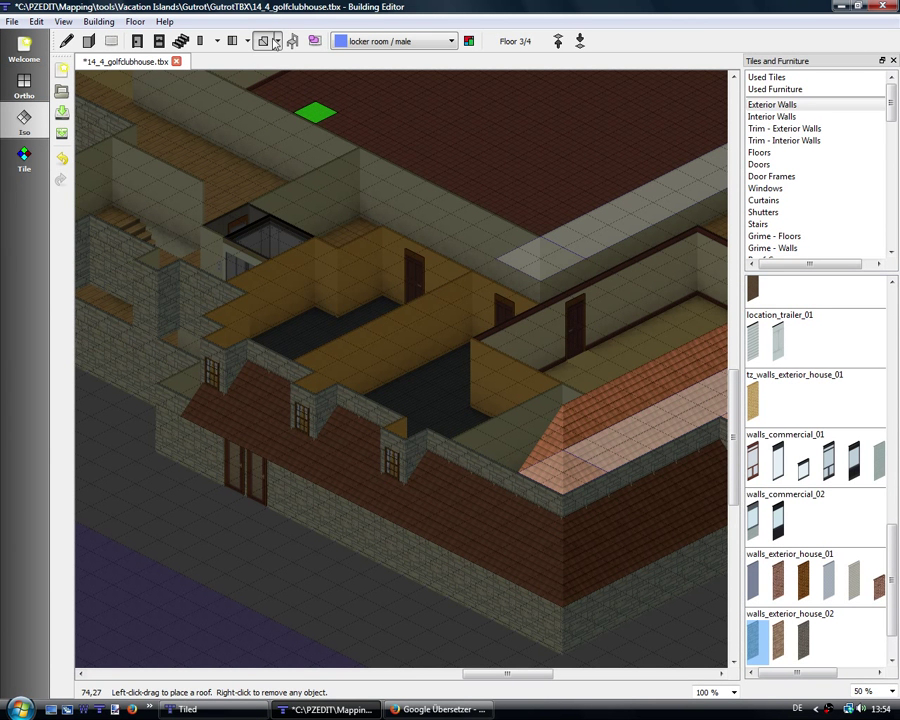
# Step: Cap the middle, next and leftmost dormers with 1x1 pyramid roofs
pyautogui.click(404, 424)
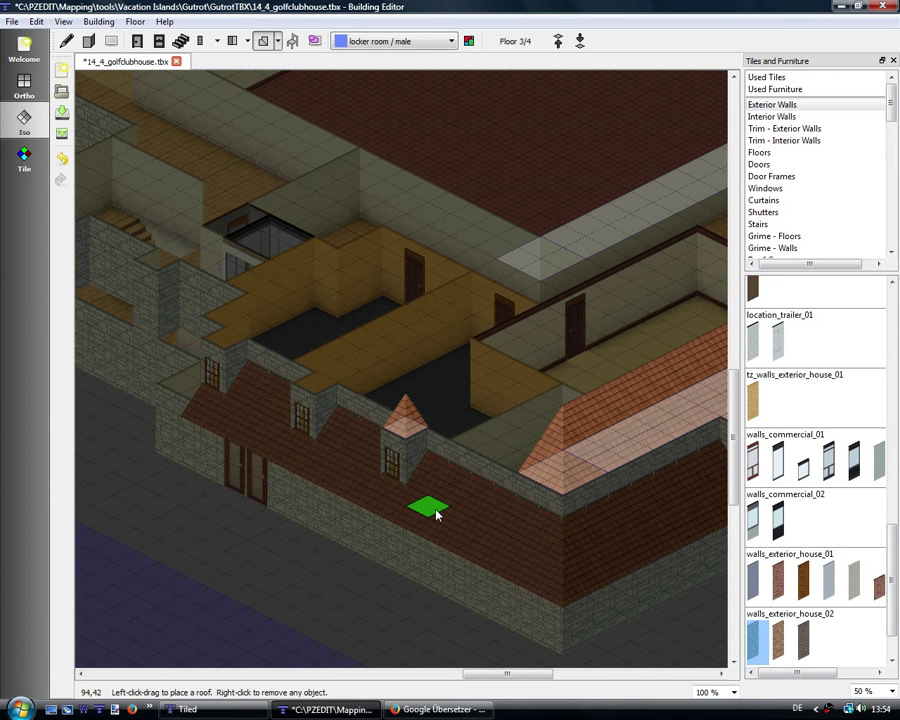
pyautogui.click(314, 380)
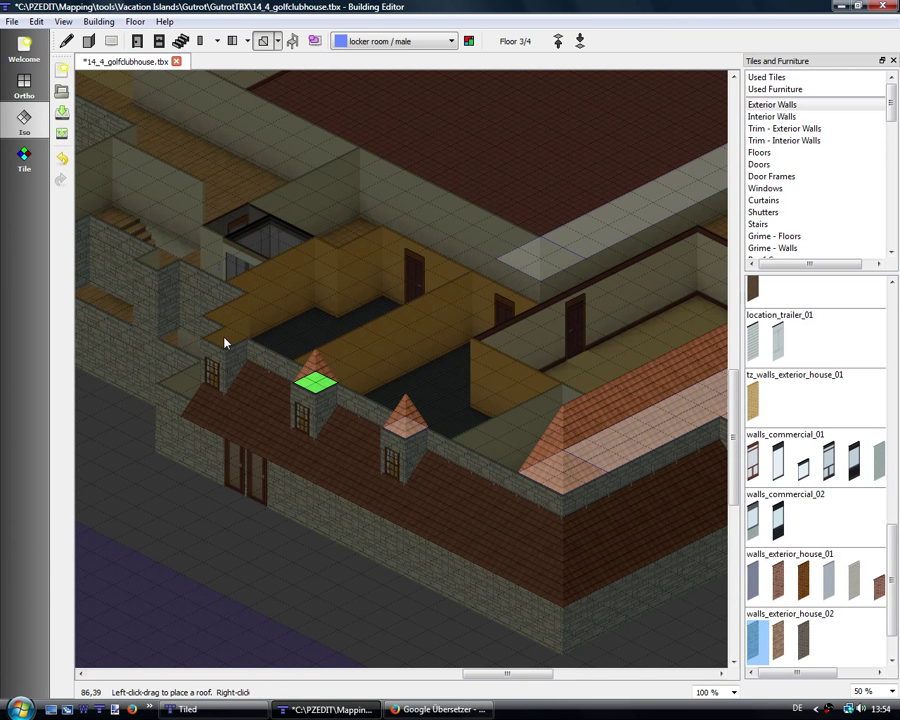
pyautogui.click(225, 342)
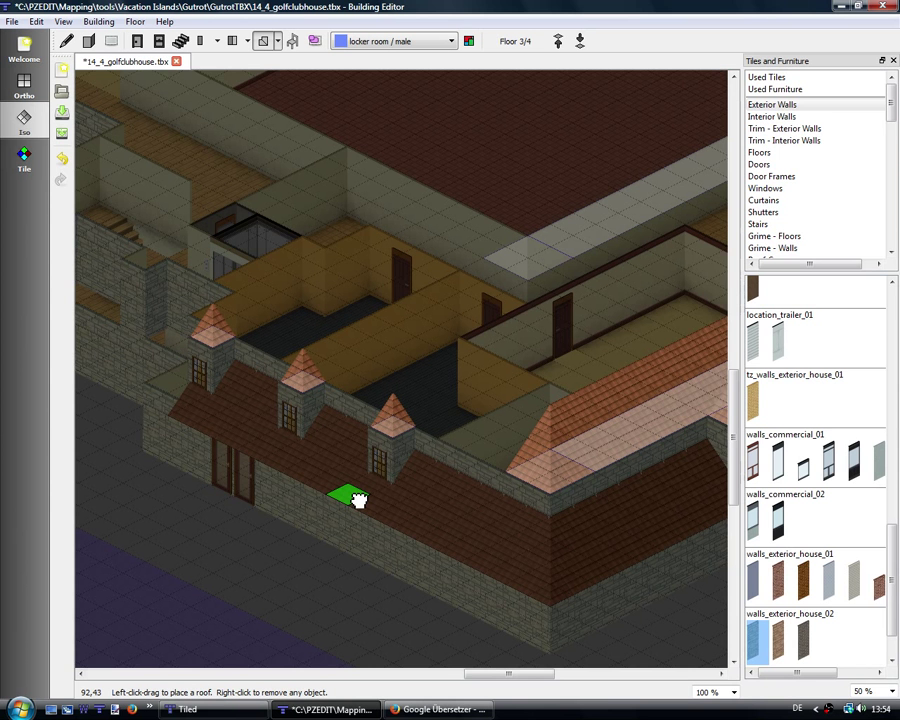
# Step: Lay a 13x2 sloped roof along the front wall over the dormers, trimming it to 12x2
pyautogui.click(236, 47)
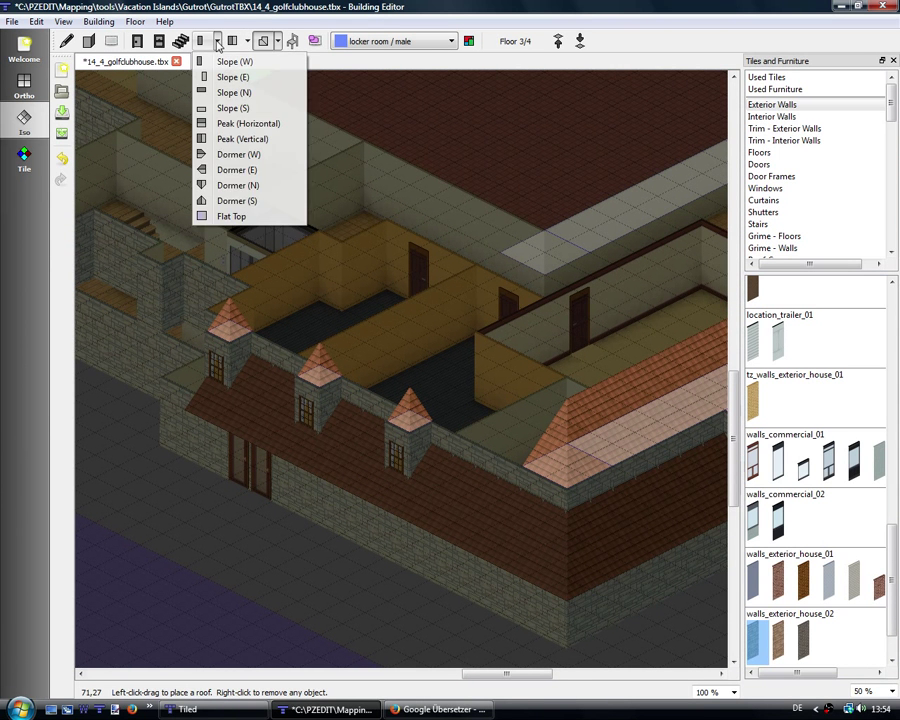
pyautogui.click(236, 112)
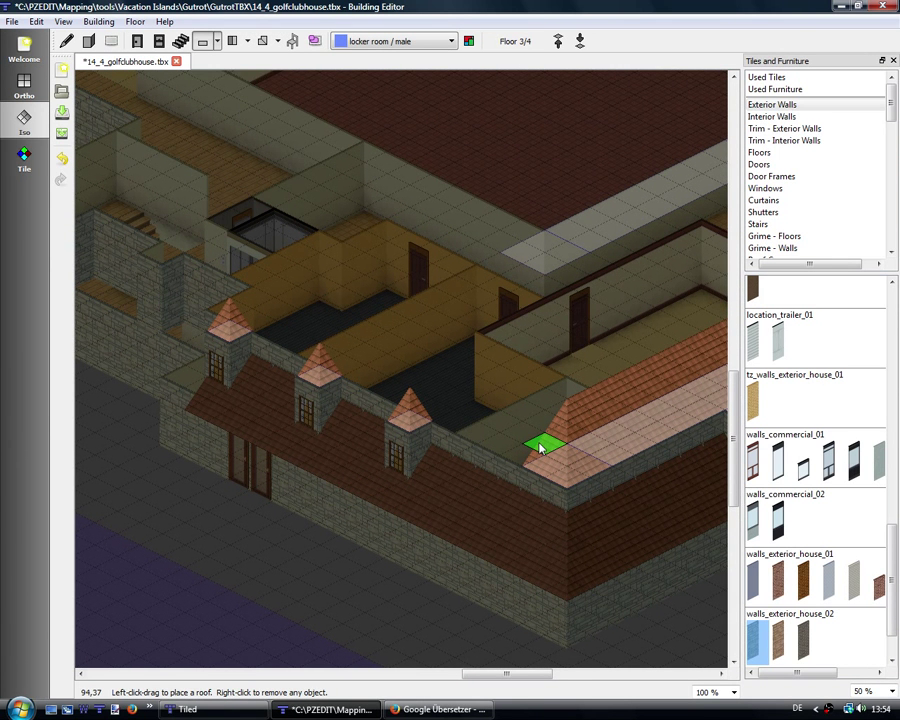
pyautogui.moveTo(540, 447)
pyautogui.mouseDown()
pyautogui.moveTo(260, 323)
pyautogui.moveTo(268, 333)
pyautogui.mouseUp()
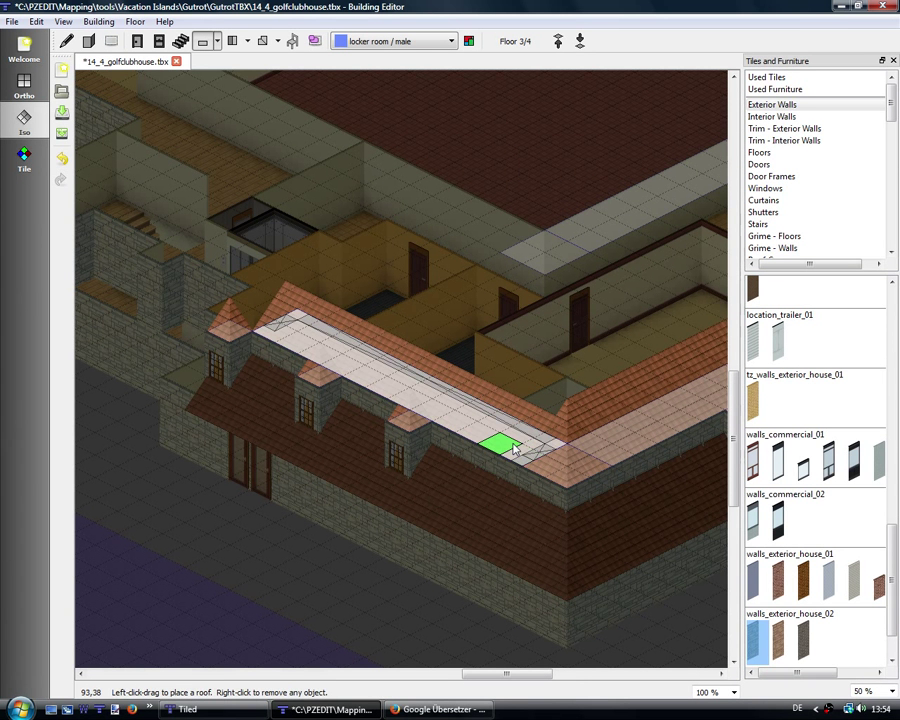
pyautogui.moveTo(521, 462); pyautogui.dragTo(521, 463)
pyautogui.hscroll(5, 440, 520)
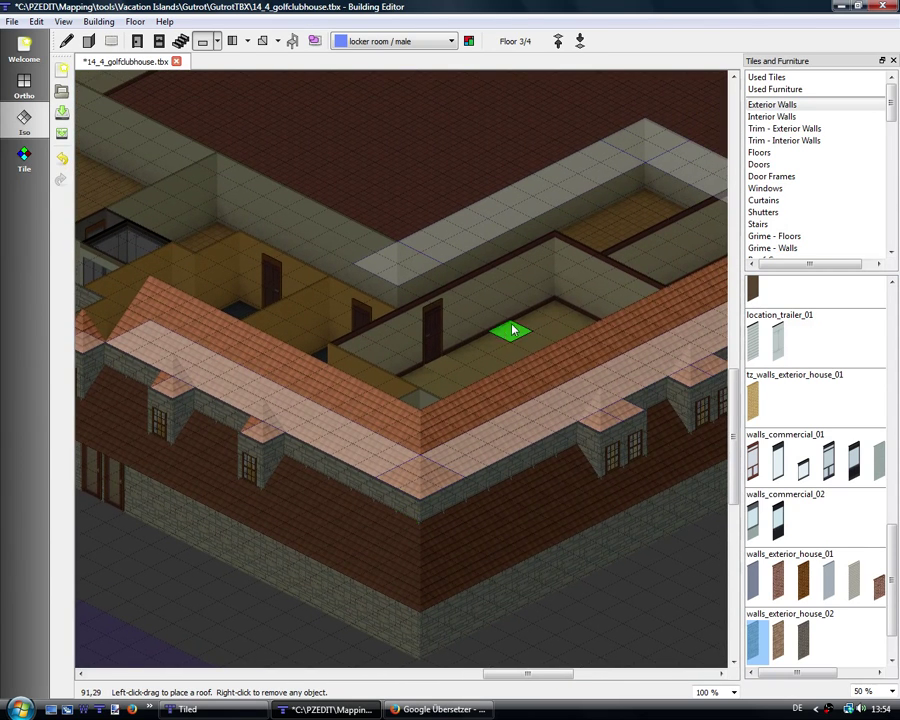
pyautogui.hscroll(3, 512, 330)
pyautogui.hscroll(2, 649, 534)
pyautogui.hscroll(3, 612, 526)
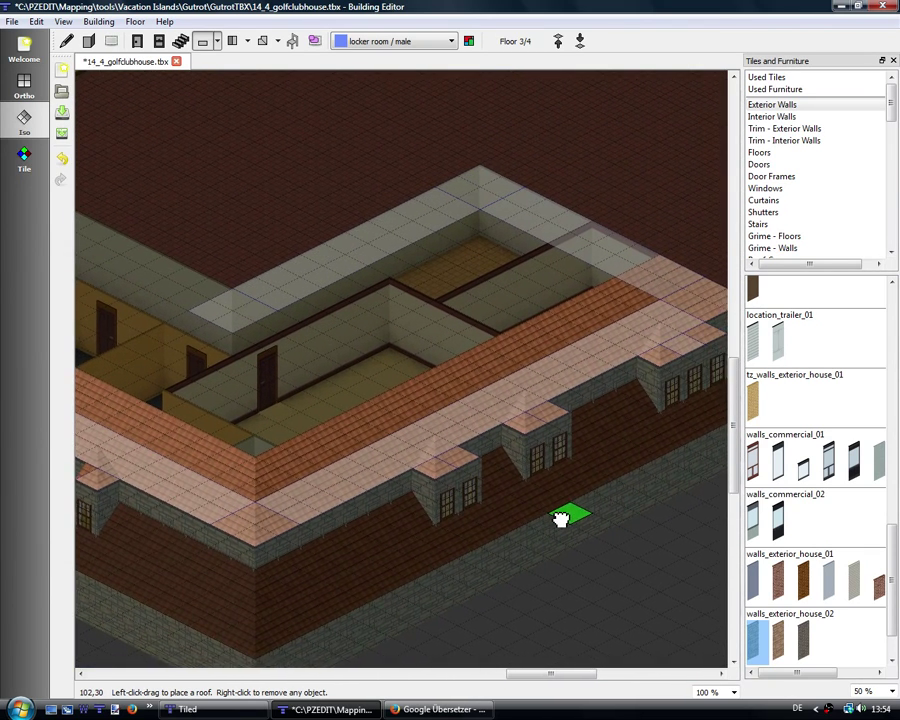
pyautogui.hscroll(2, 554, 526)
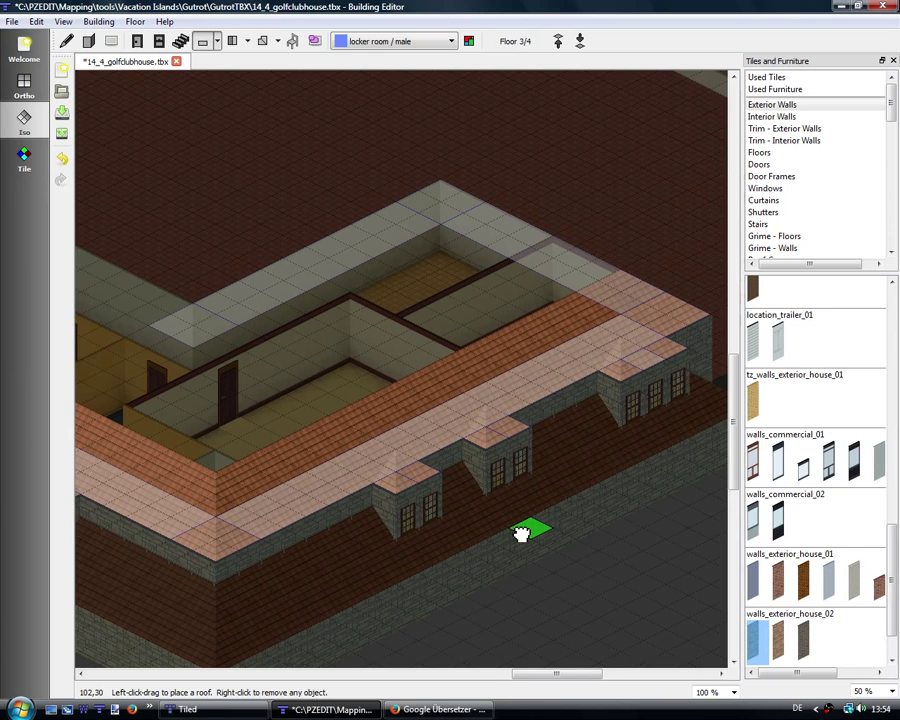
pyautogui.hscroll(-2, 521, 534)
pyautogui.hscroll(-1, 562, 532)
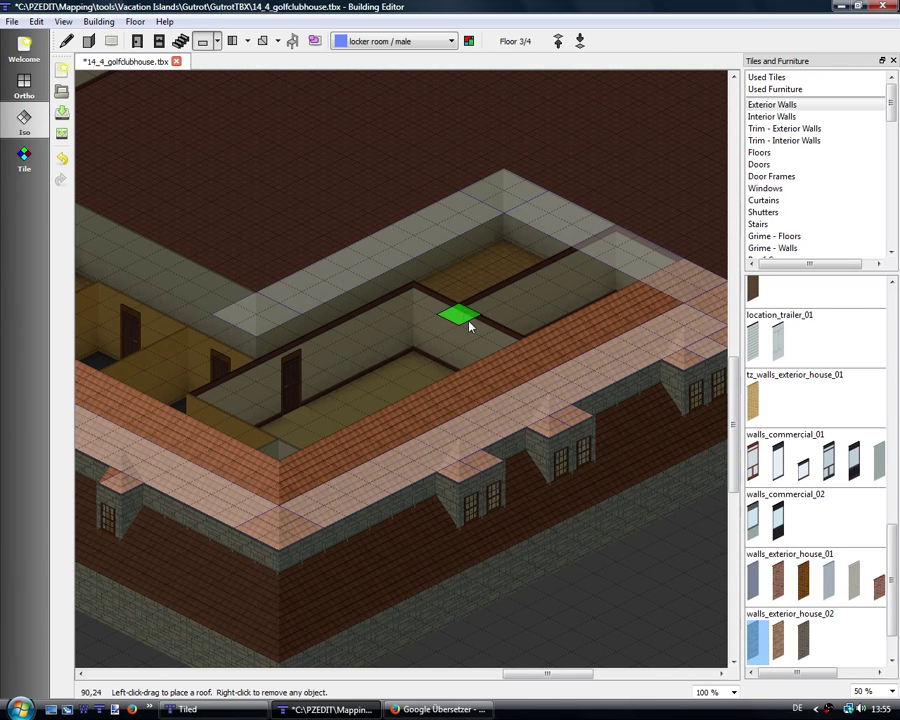
pyautogui.moveTo(460, 316)
pyautogui.mouseDown()
pyautogui.moveTo(430, 318)
pyautogui.moveTo(440, 306)
pyautogui.mouseUp()
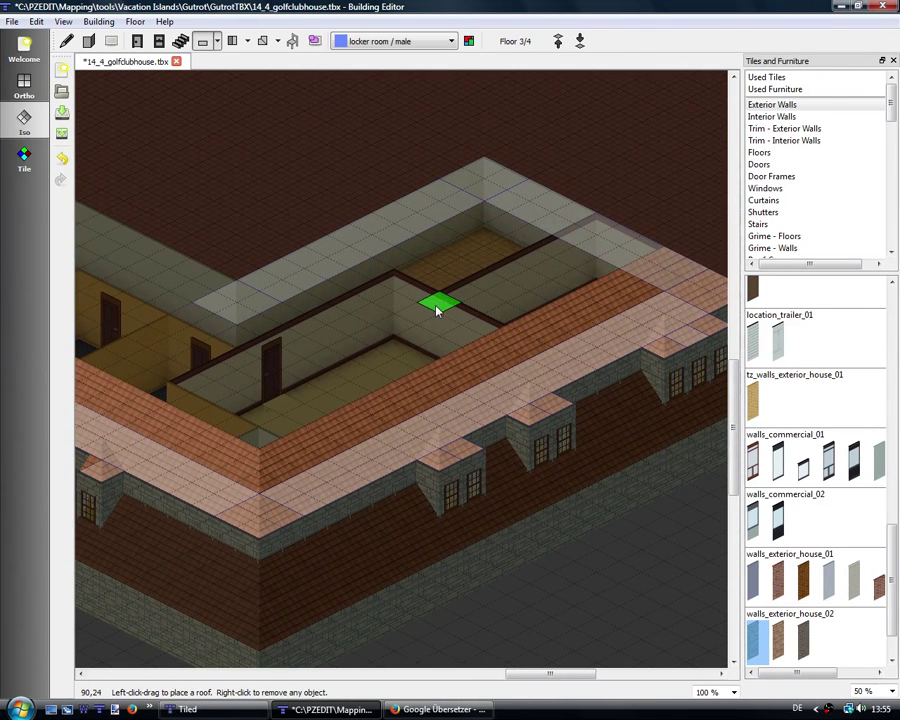
# Step: Outline a flat roof over the back wing and raise its height twice
pyautogui.click(218, 47)
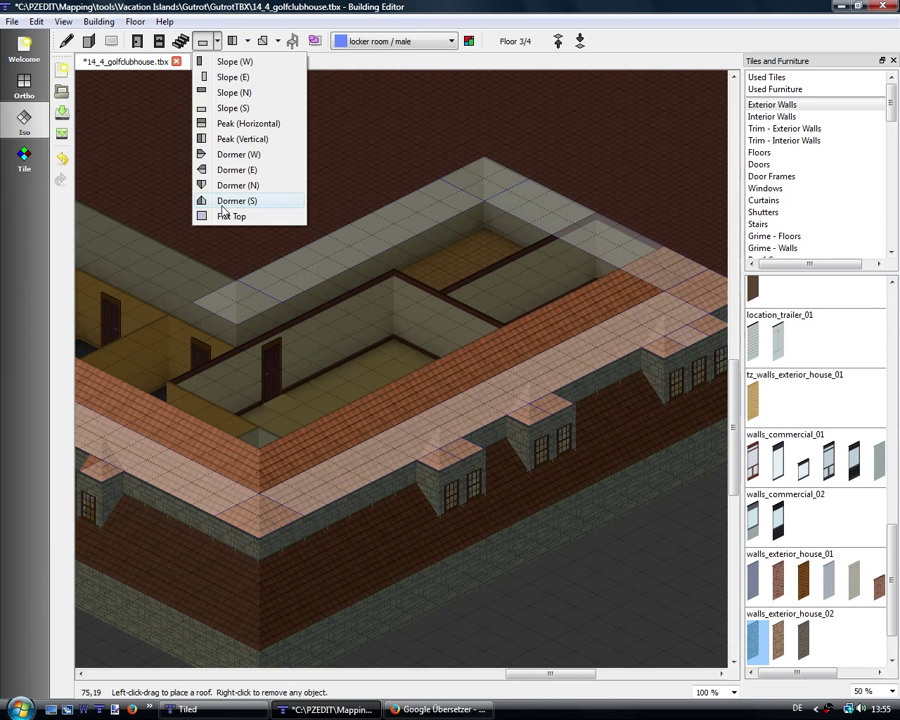
pyautogui.click(230, 217)
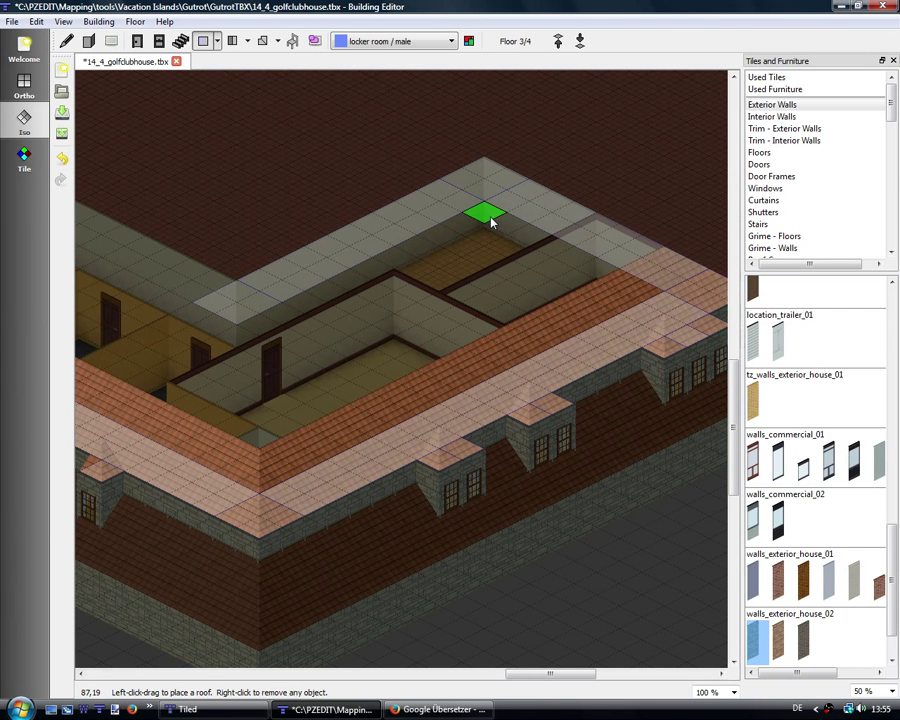
pyautogui.moveTo(490, 220); pyautogui.dragTo(379, 417)
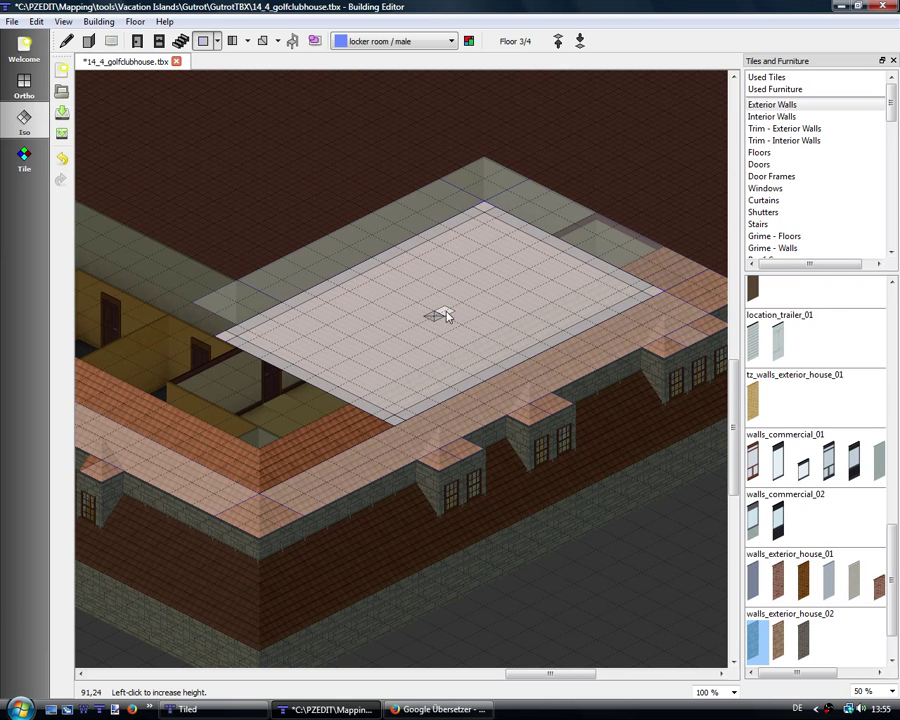
pyautogui.click(446, 316)
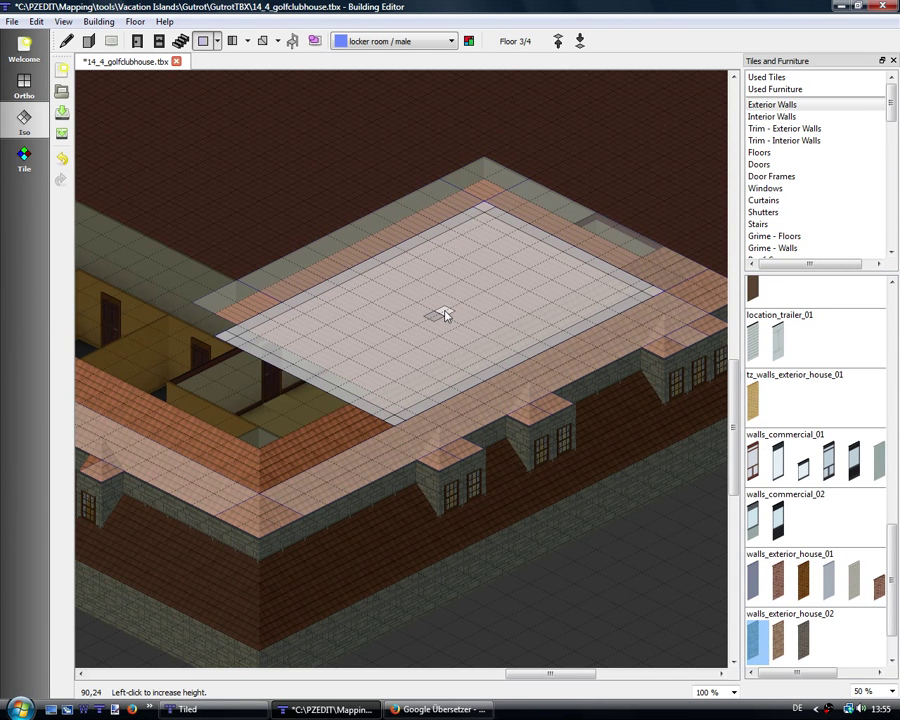
pyautogui.click(446, 316)
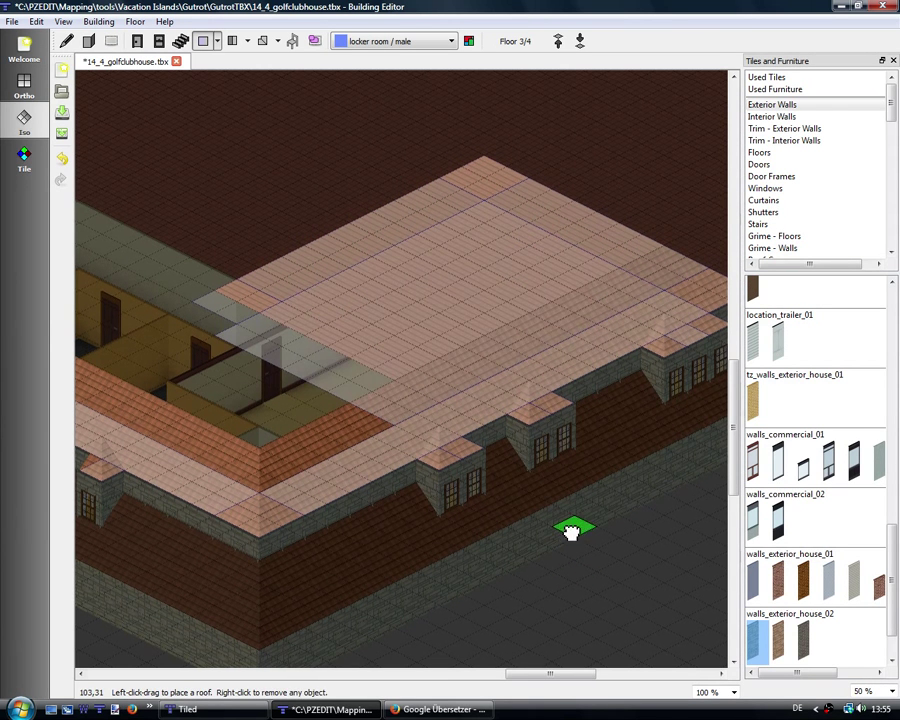
pyautogui.moveTo(573, 527)
pyautogui.mouseDown()
pyautogui.moveTo(506, 497)
pyautogui.moveTo(452, 533)
pyautogui.moveTo(484, 519)
pyautogui.moveTo(714, 500)
pyautogui.mouseUp()
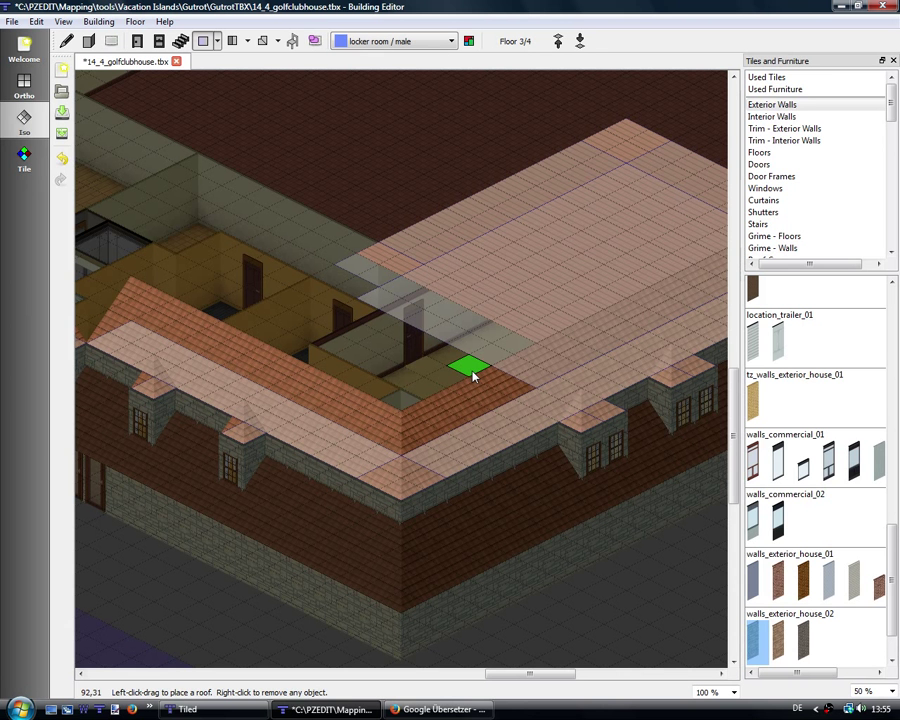
# Step: Replace a trial patch with a flat roof over the corner gap at surrounding height
pyautogui.moveTo(474, 374); pyautogui.dragTo(294, 357)
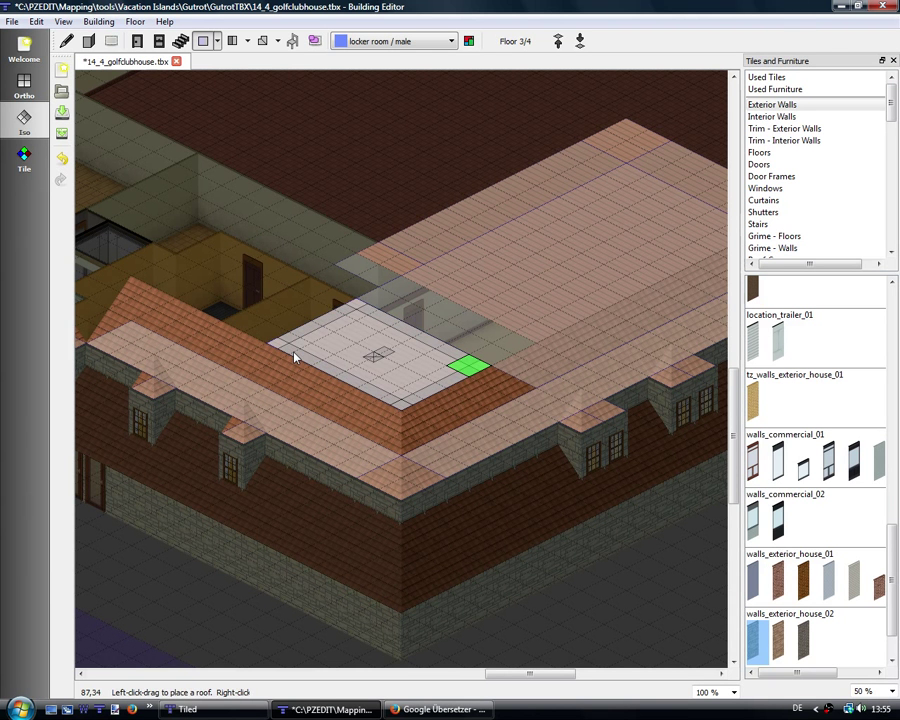
pyautogui.click(383, 357)
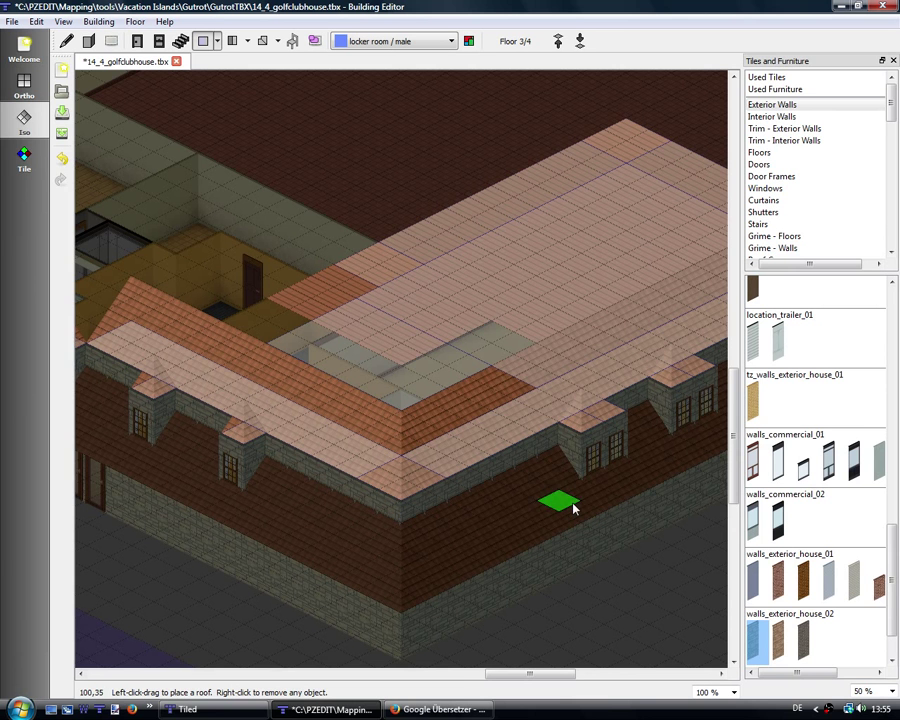
pyautogui.rightClick(399, 399)
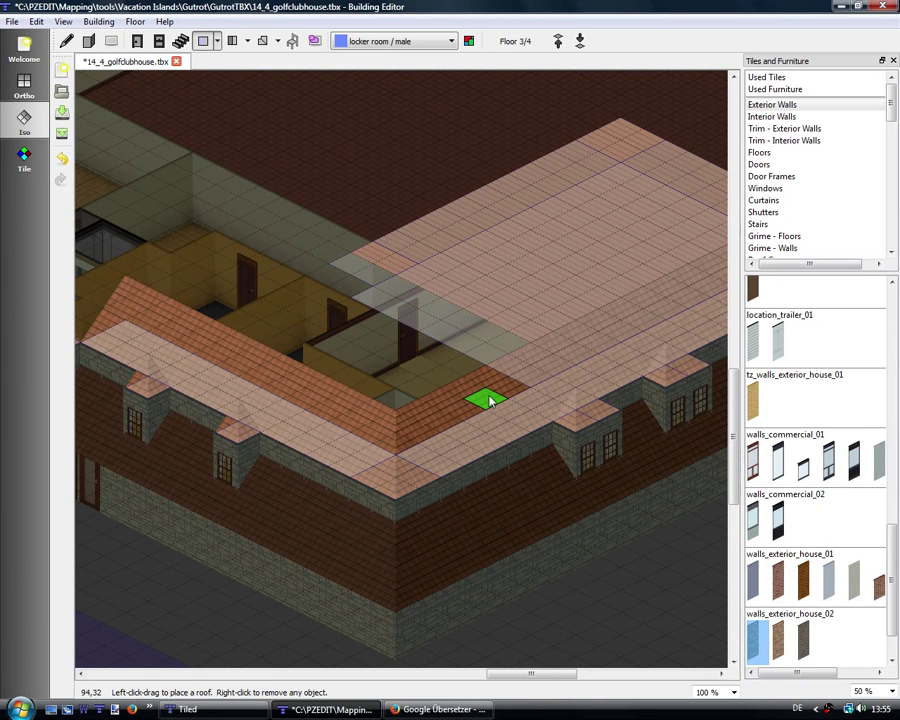
pyautogui.moveTo(503, 389); pyautogui.dragTo(261, 372)
pyautogui.click(372, 375)
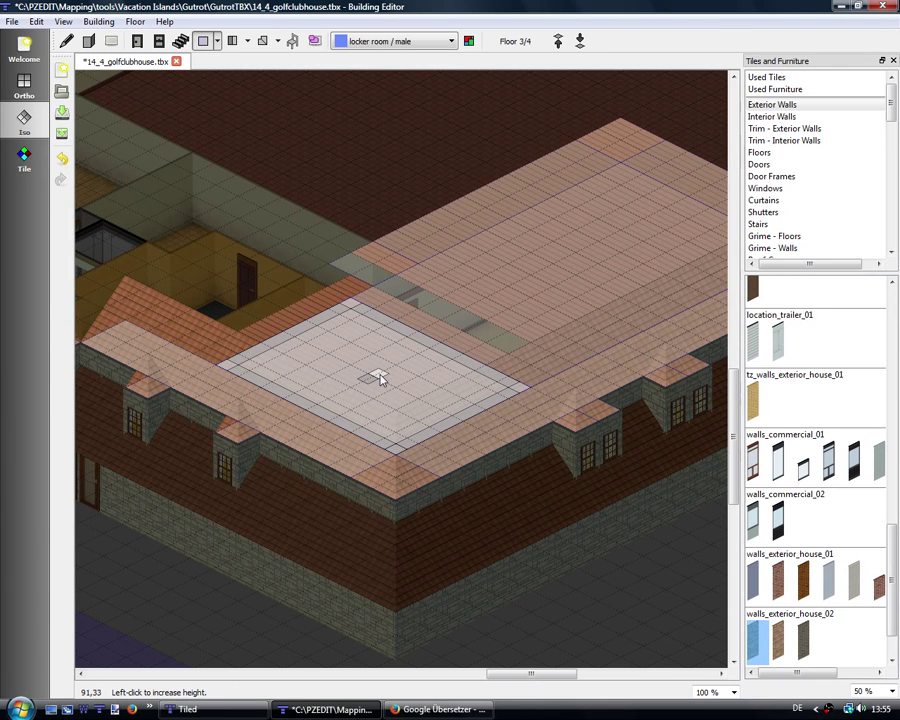
pyautogui.moveTo(589, 581); pyautogui.dragTo(516, 570)
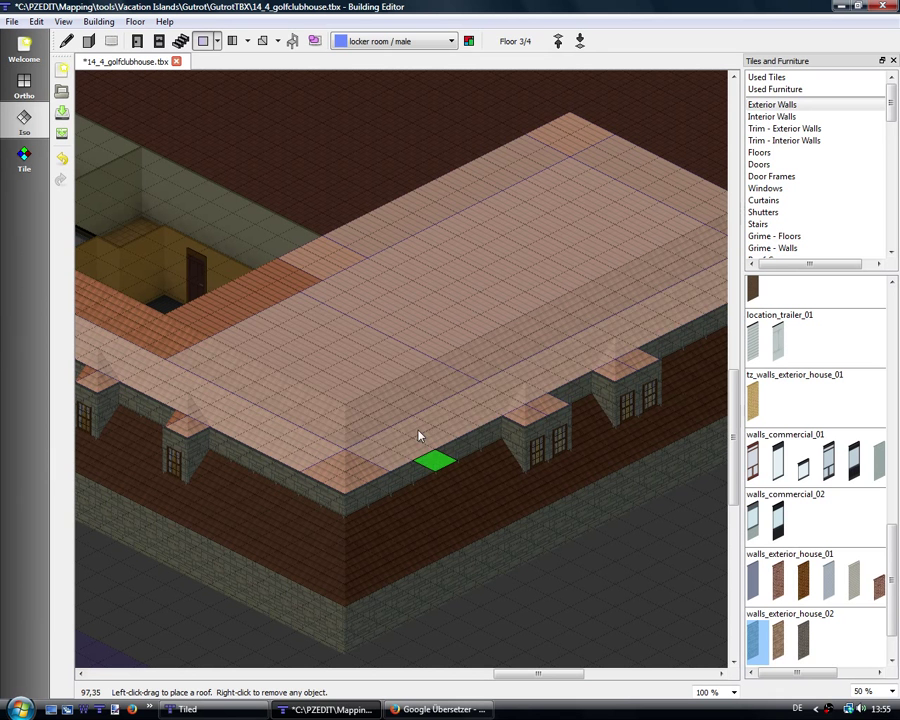
# Step: Undo the patch changes, toggle end caps, and remove the flat roof piece
pyautogui.hotkey('ctrl', 'z')
pyautogui.click(393, 352)
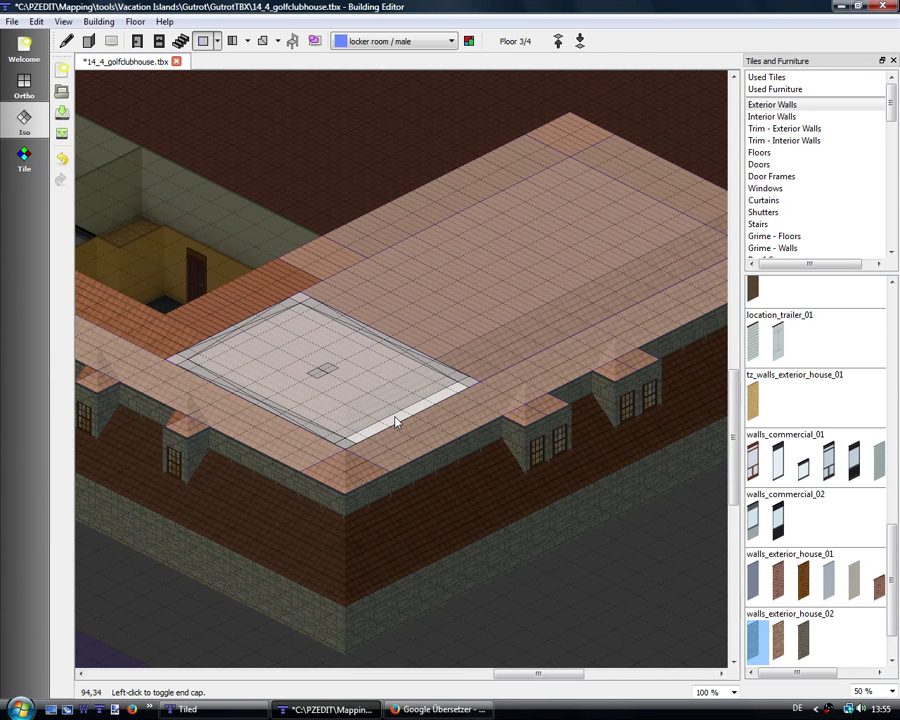
pyautogui.hotkey('ctrl', 'z')
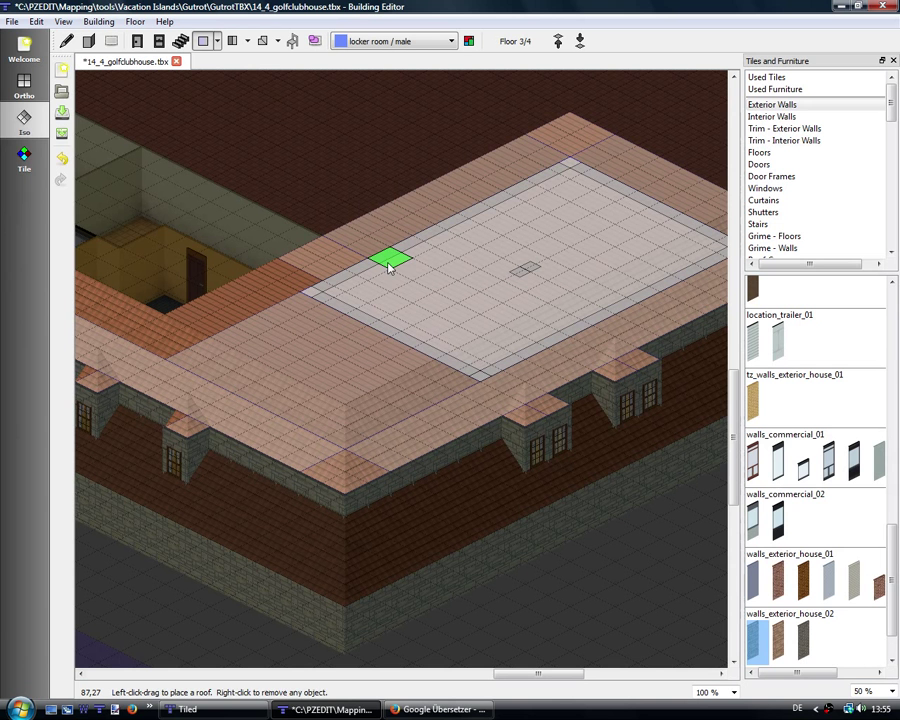
pyautogui.click(388, 259)
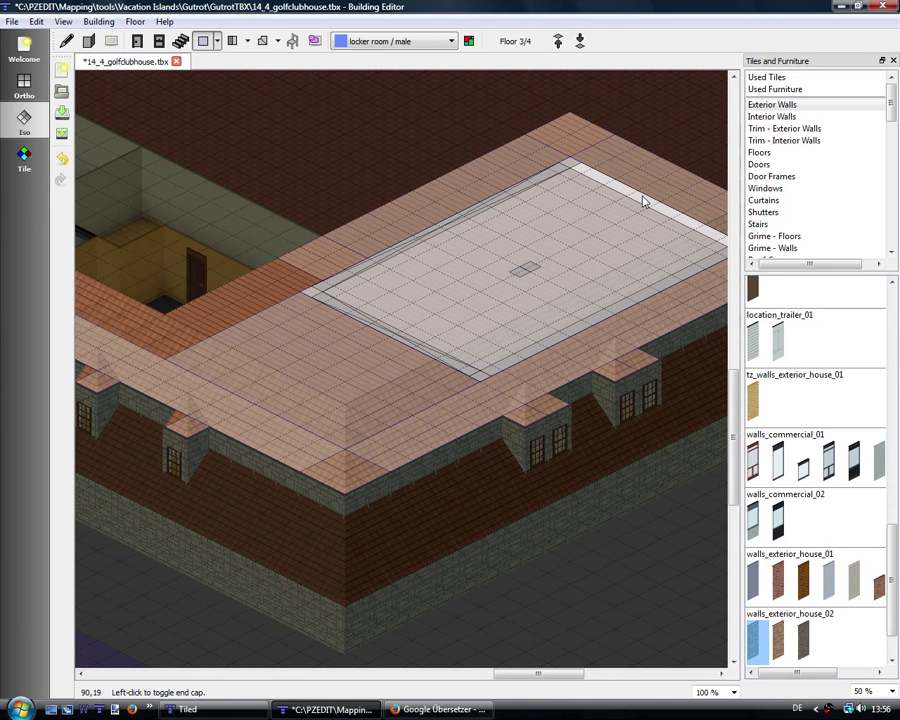
pyautogui.rightClick(612, 308)
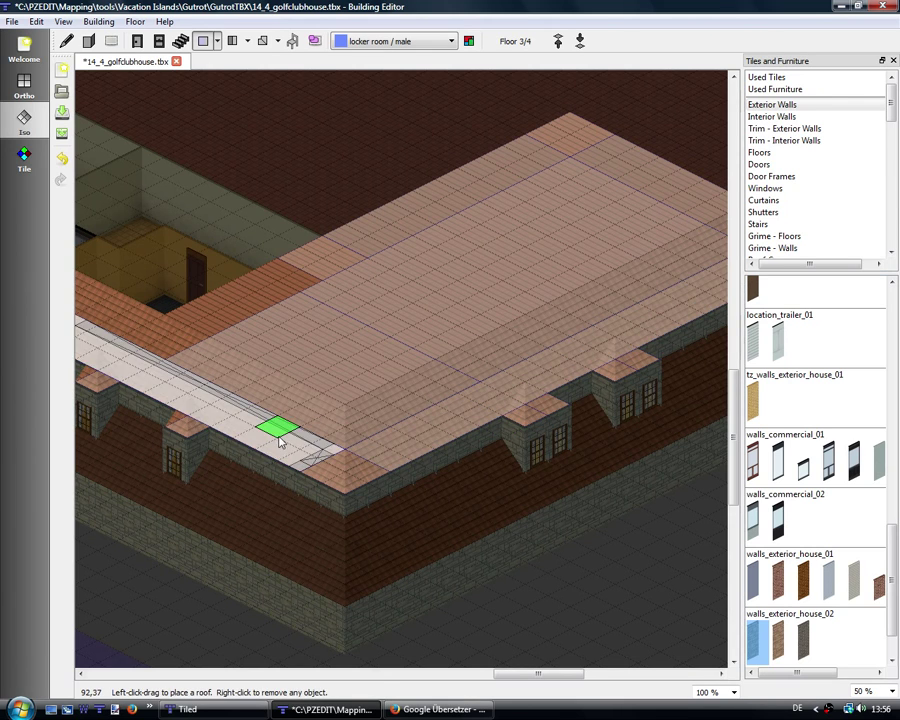
pyautogui.scroll(-2, 540, 512)
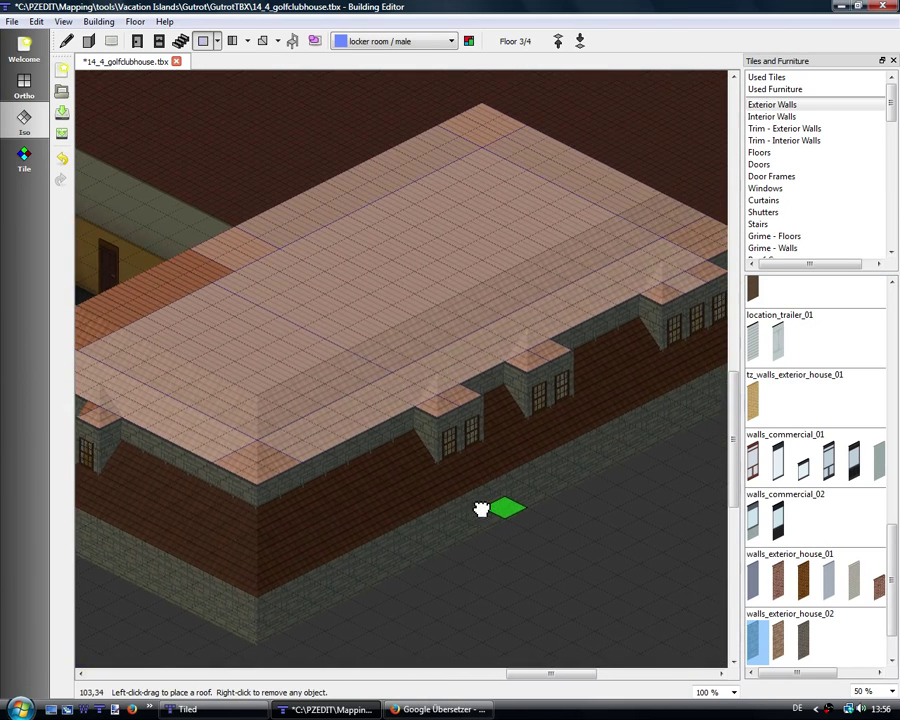
# Step: Turn off Show Object Shapes so the roof shows as plain orange tiles
pyautogui.click(62, 21)
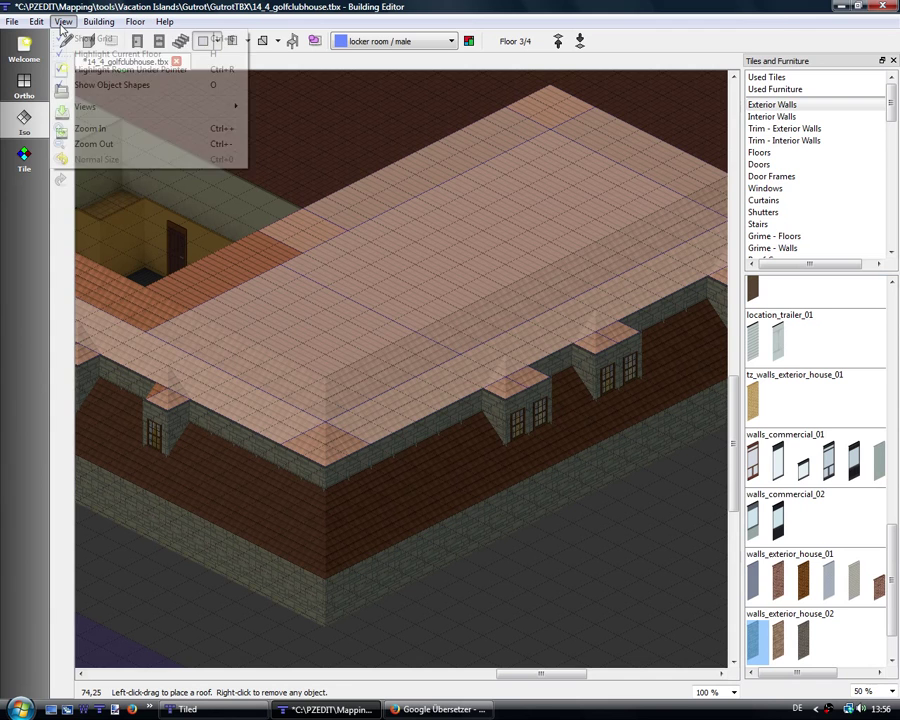
pyautogui.click(91, 86)
pyautogui.scroll(-1, 520, 560)
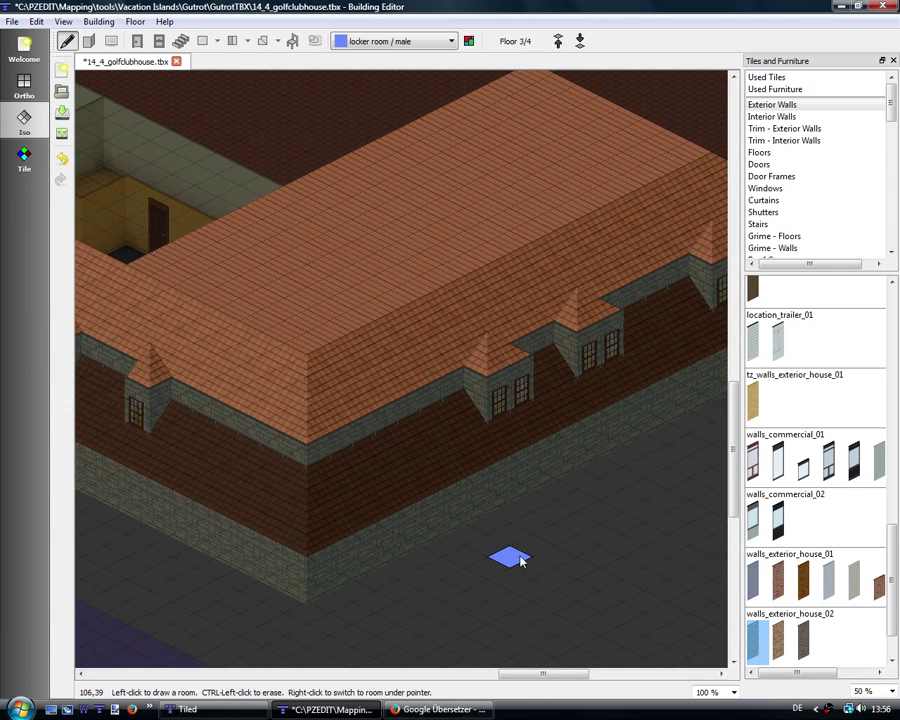
pyautogui.scroll(-1, 520, 560)
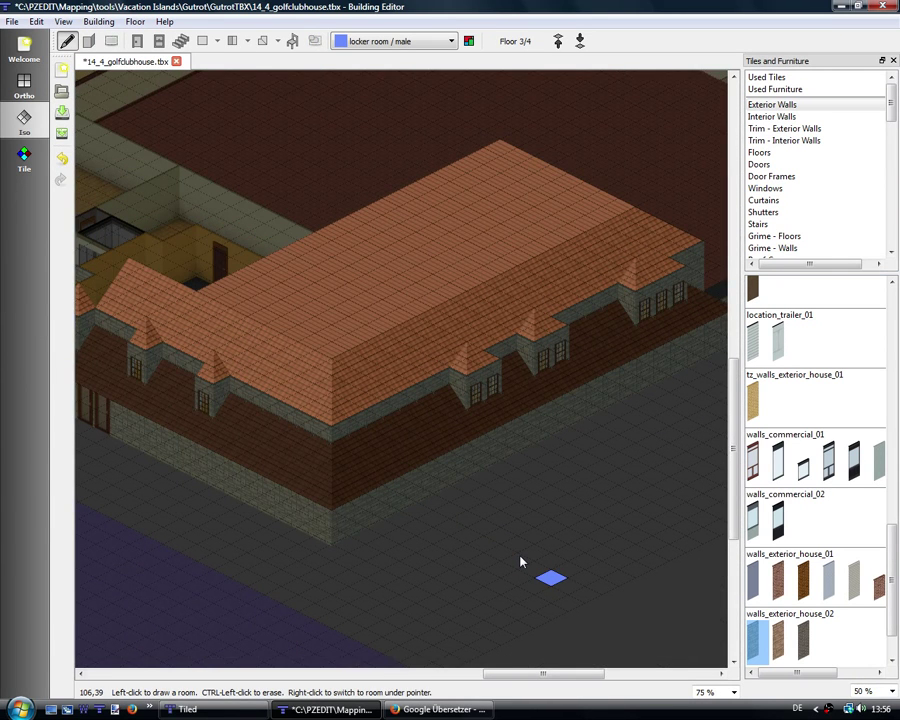
pyautogui.moveTo(520, 562); pyautogui.dragTo(549, 498)
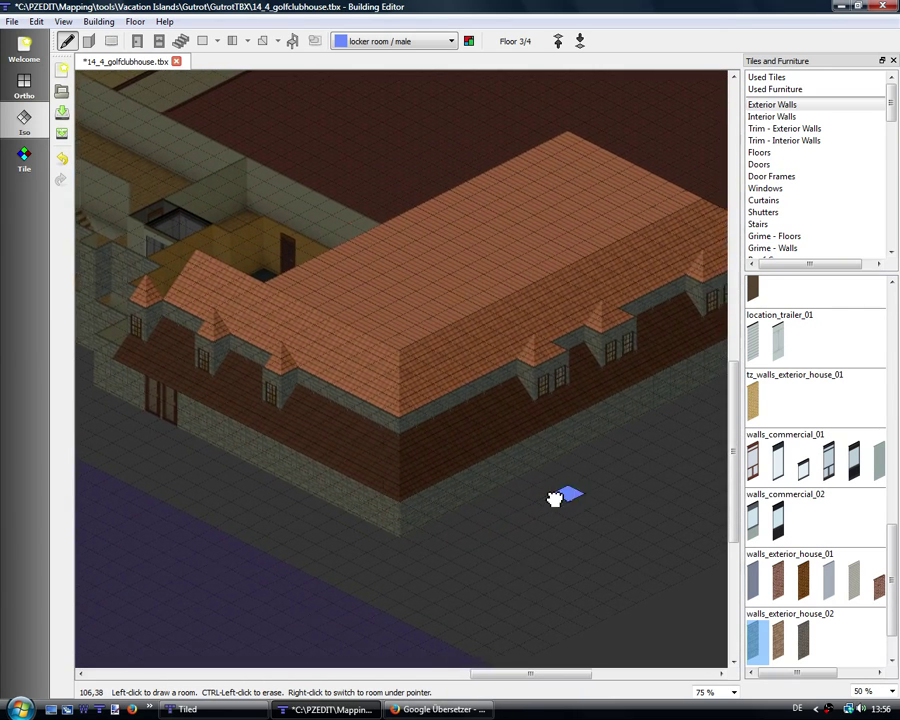
pyautogui.moveTo(549, 498)
pyautogui.mouseDown()
pyautogui.moveTo(497, 524)
pyautogui.moveTo(538, 412)
pyautogui.mouseUp()
# Step: Step down to floor 2 to check the rooms, then return to floor 3
pyautogui.scroll(1, 495, 523)
pyautogui.scroll(1, 505, 525)
pyautogui.scroll(-1, 538, 412)
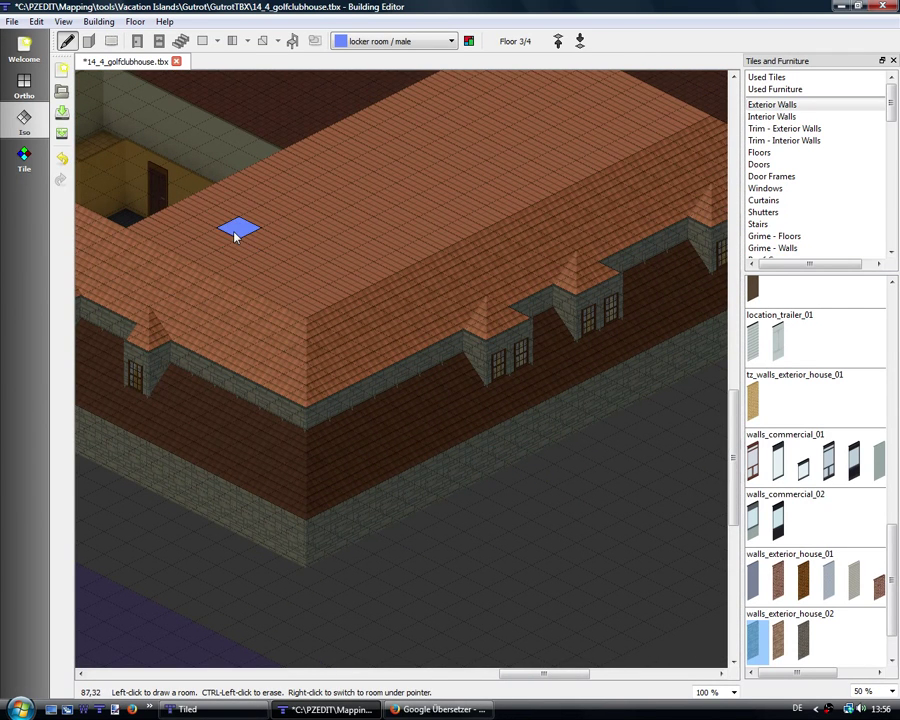
pyautogui.click(579, 41)
pyautogui.moveTo(488, 490); pyautogui.dragTo(512, 488)
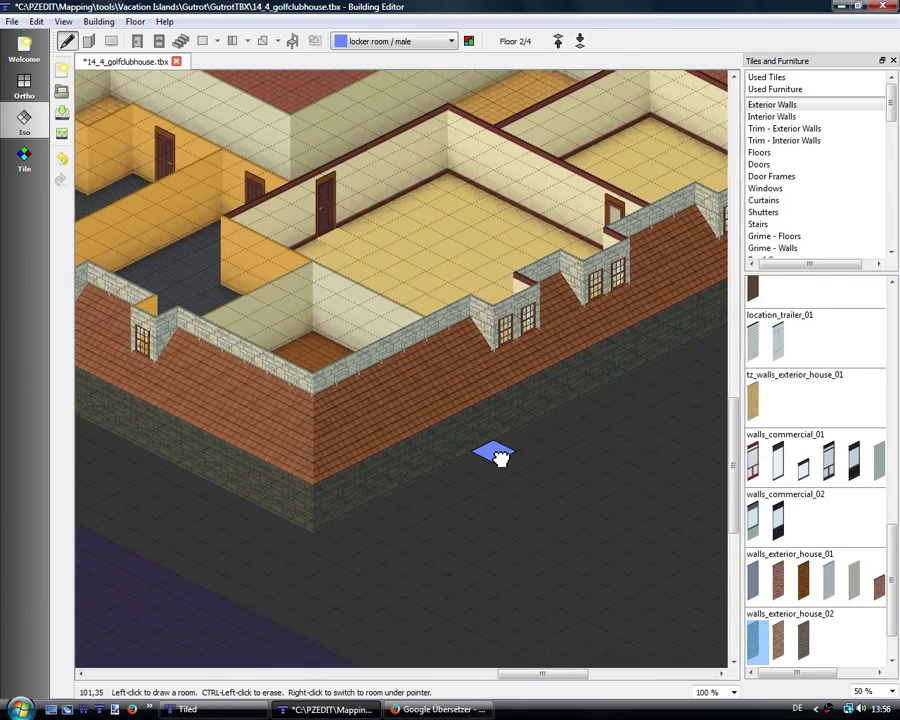
pyautogui.click(558, 41)
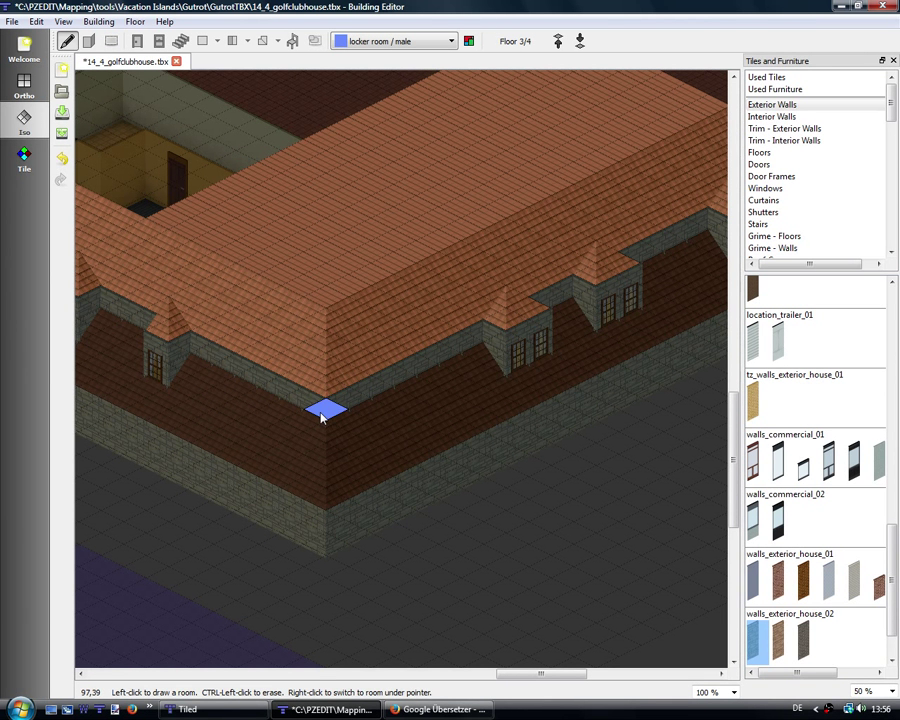
# Step: Switch to Tile mode and widen the building view
pyautogui.click(22, 163)
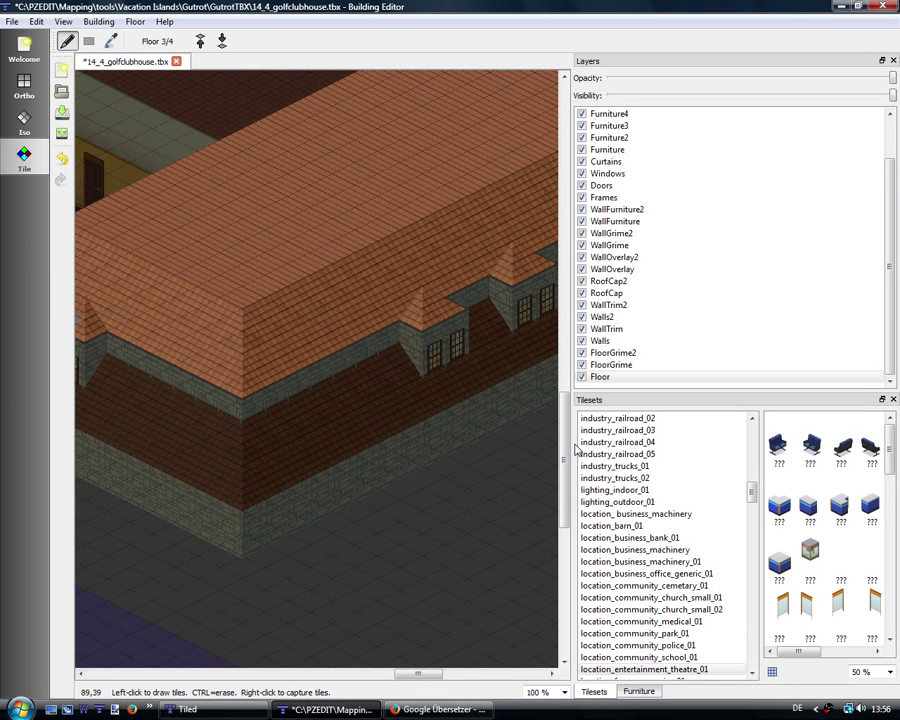
pyautogui.moveTo(570, 438); pyautogui.dragTo(628, 438)
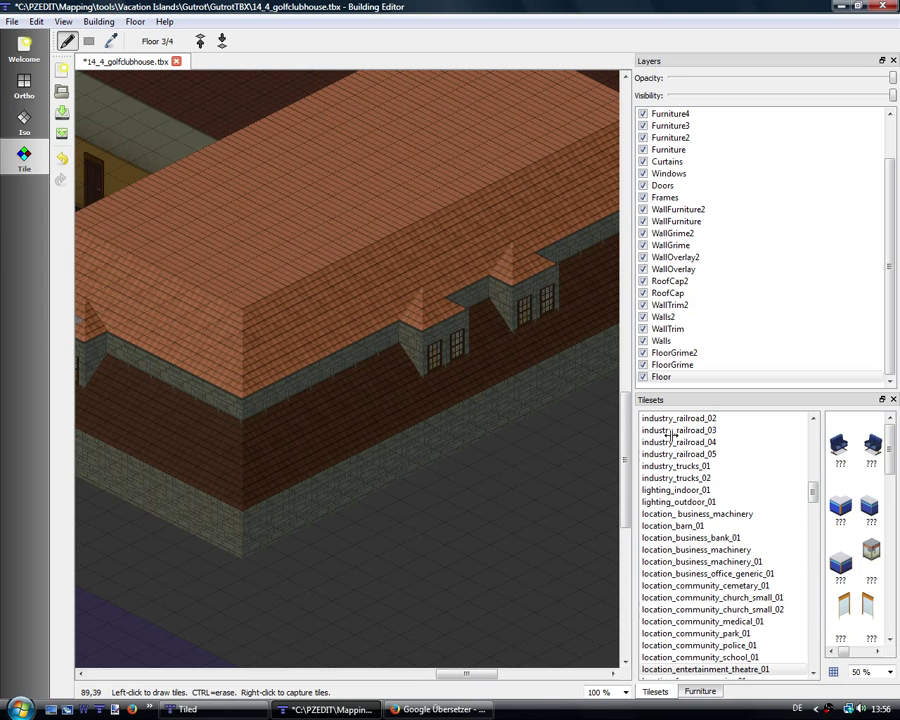
pyautogui.moveTo(372, 462); pyautogui.dragTo(449, 462)
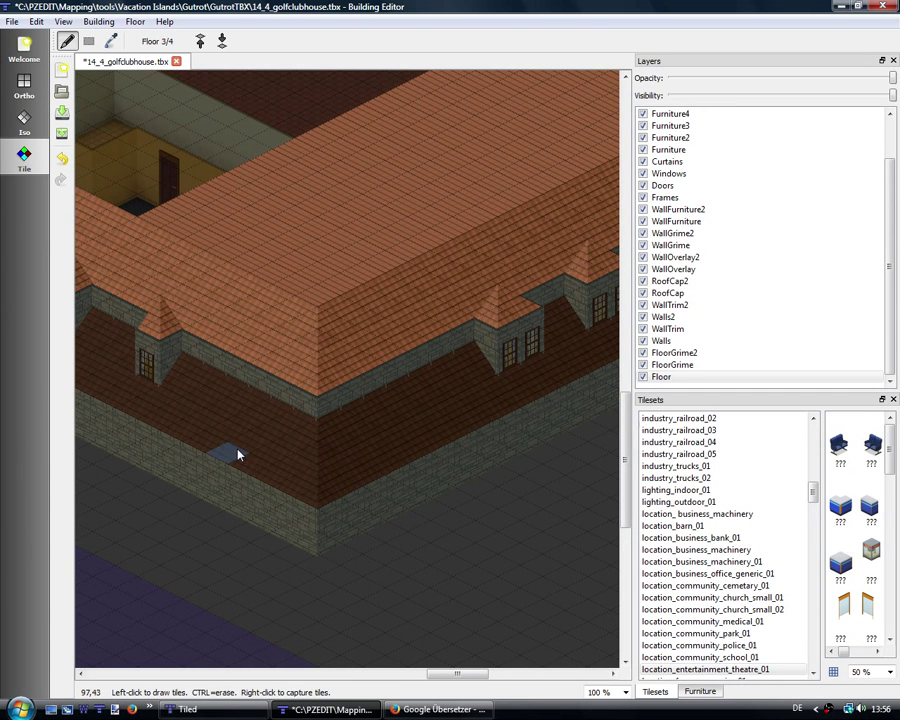
pyautogui.moveTo(344, 480)
pyautogui.mouseDown()
pyautogui.moveTo(451, 503)
pyautogui.moveTo(320, 492)
pyautogui.mouseUp()
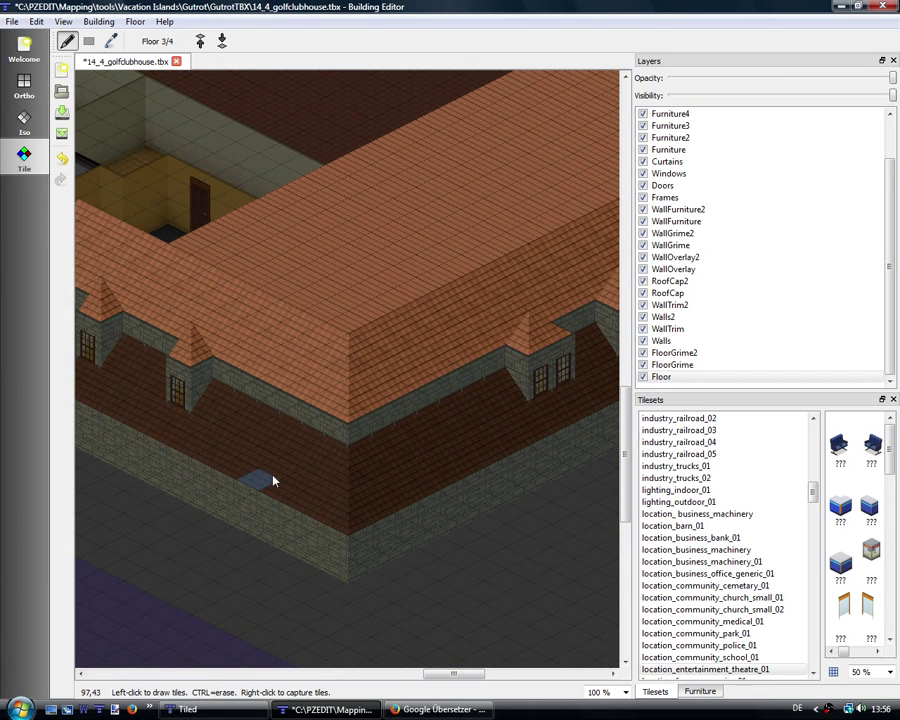
pyautogui.moveTo(254, 476); pyautogui.dragTo(480, 530)
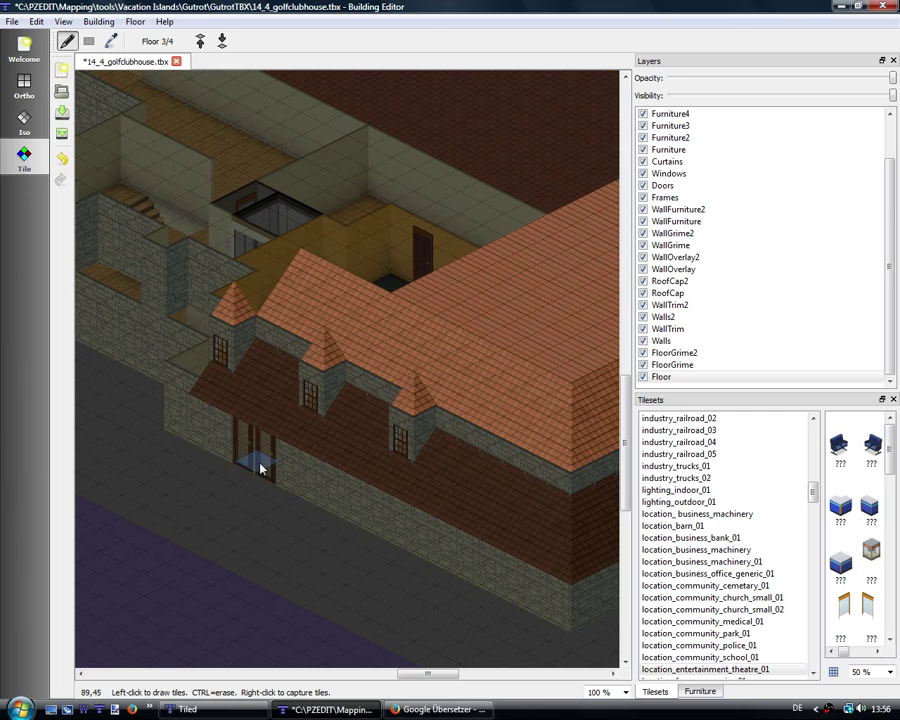
pyautogui.moveTo(212, 400)
pyautogui.mouseDown()
pyautogui.moveTo(342, 446)
pyautogui.moveTo(460, 512)
pyautogui.moveTo(454, 557)
pyautogui.mouseUp()
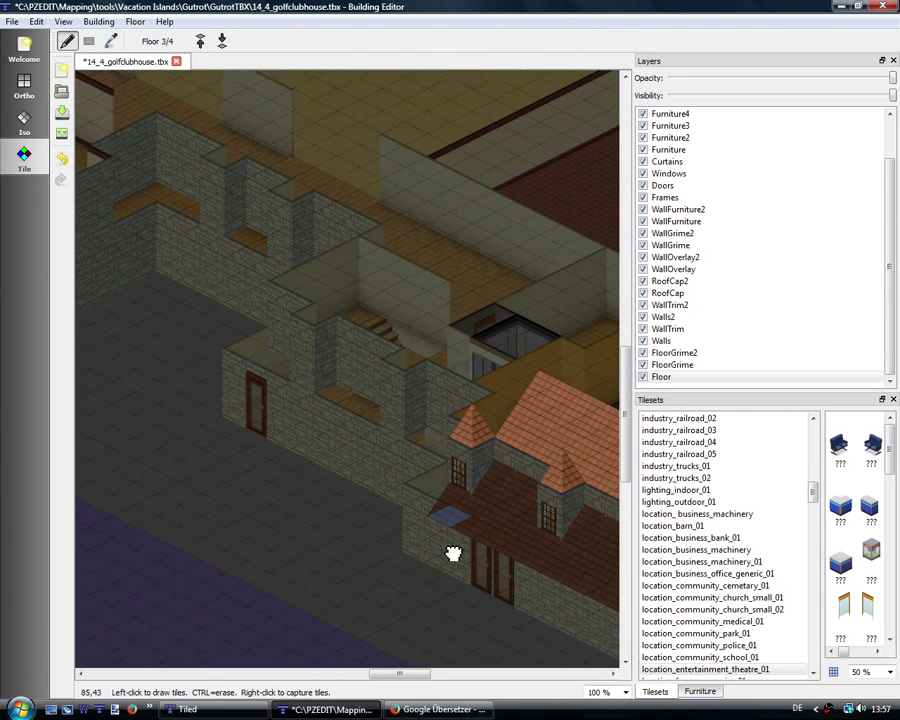
pyautogui.moveTo(240, 410)
pyautogui.mouseDown()
pyautogui.moveTo(255, 357)
pyautogui.moveTo(128, 252)
pyautogui.mouseUp()
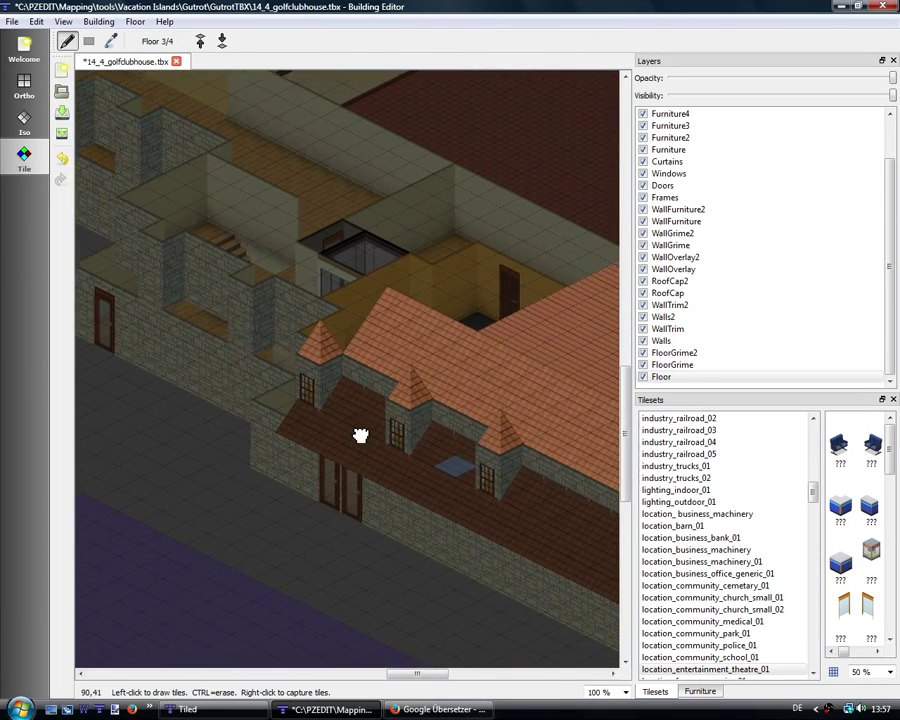
pyautogui.moveTo(356, 430); pyautogui.dragTo(62, 188)
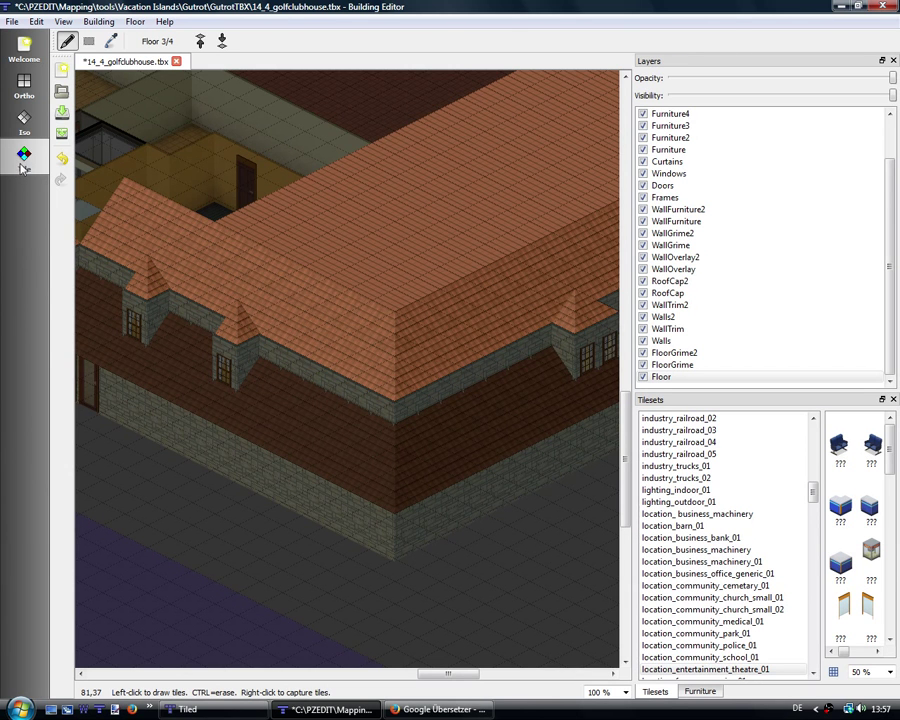
# Step: Pan around the building to center the roof corner in view
pyautogui.click(24, 160)
pyautogui.moveTo(436, 453); pyautogui.dragTo(494, 470)
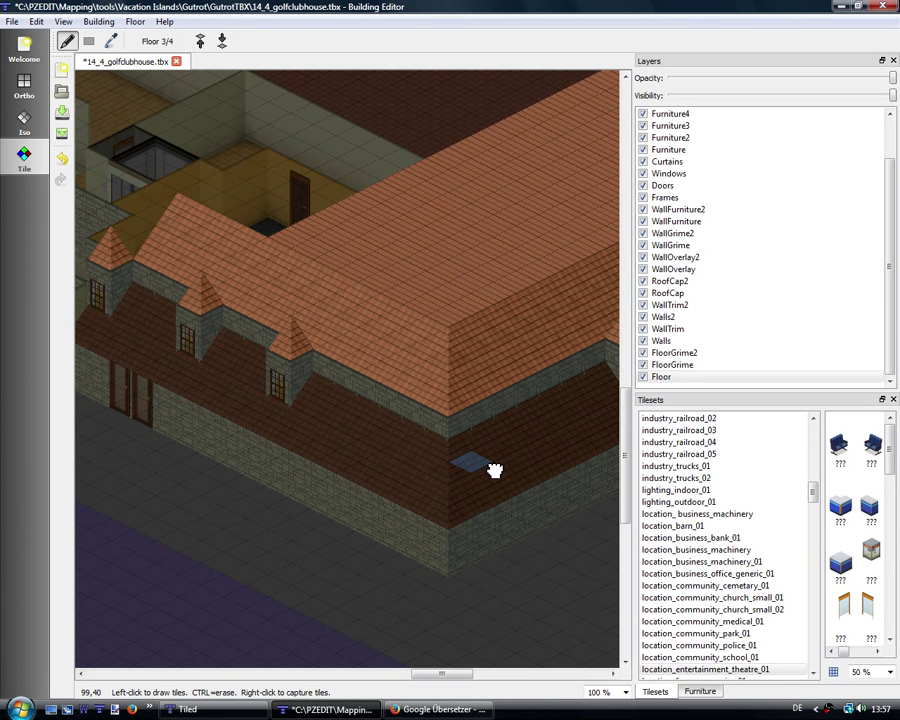
pyautogui.moveTo(495, 470)
pyautogui.mouseDown()
pyautogui.moveTo(477, 471)
pyautogui.moveTo(524, 480)
pyautogui.mouseUp()
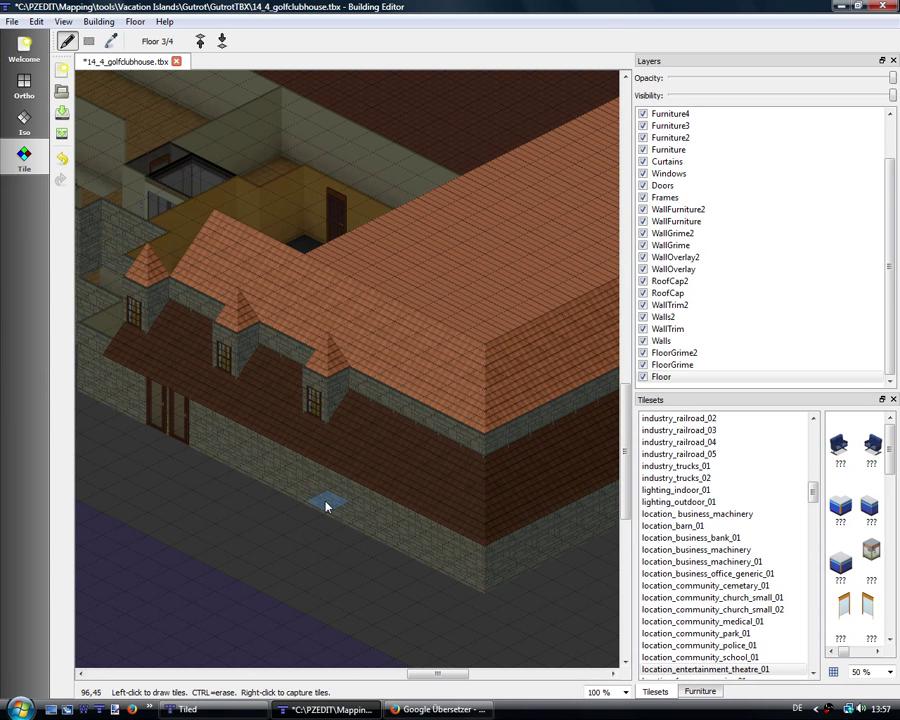
pyautogui.moveTo(323, 500)
pyautogui.mouseDown()
pyautogui.moveTo(342, 458)
pyautogui.moveTo(353, 469)
pyautogui.moveTo(406, 476)
pyautogui.moveTo(211, 452)
pyautogui.mouseUp()
pyautogui.moveTo(502, 530)
pyautogui.mouseDown()
pyautogui.moveTo(450, 508)
pyautogui.moveTo(503, 500)
pyautogui.mouseUp()
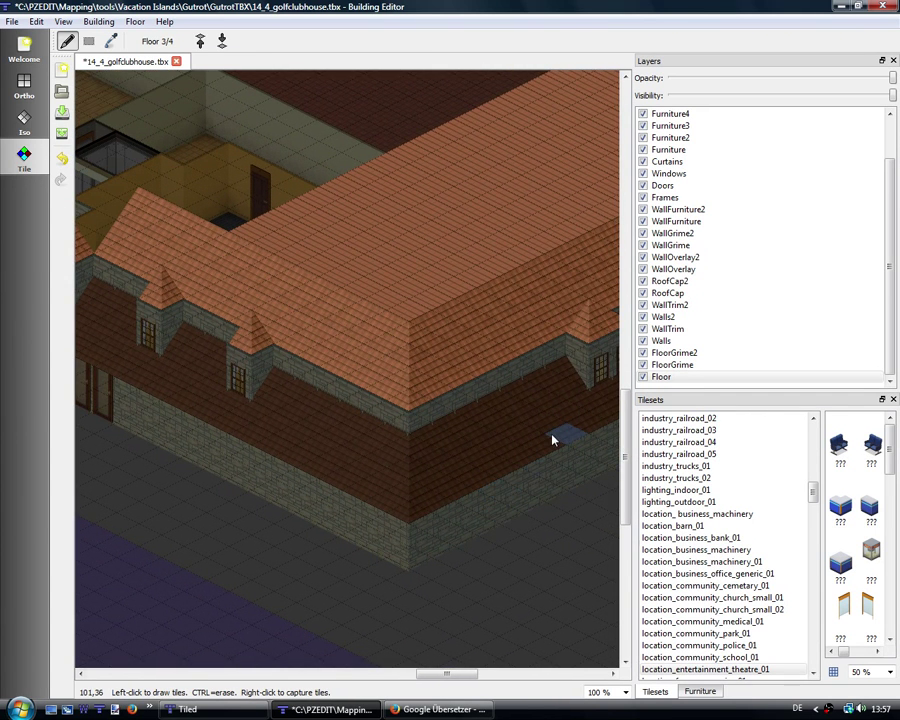
pyautogui.moveTo(552, 440)
pyautogui.mouseDown()
pyautogui.moveTo(540, 426)
pyautogui.moveTo(486, 414)
pyautogui.mouseUp()
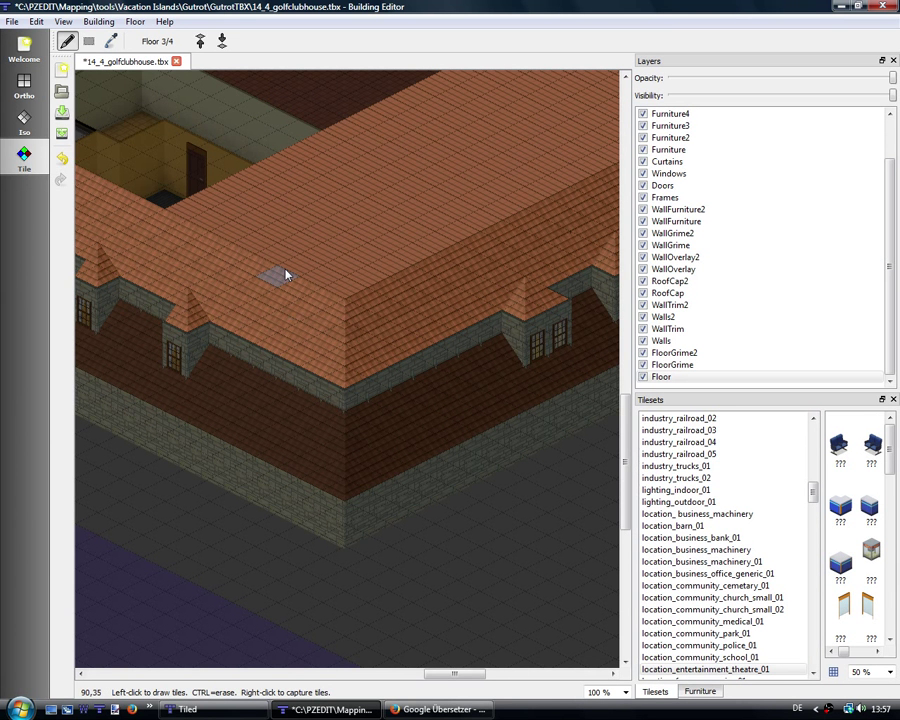
# Step: Go down to floor 2 of 4 and scroll the Tilesets list toward tz_walls_exterior_house_01
pyautogui.click(222, 41)
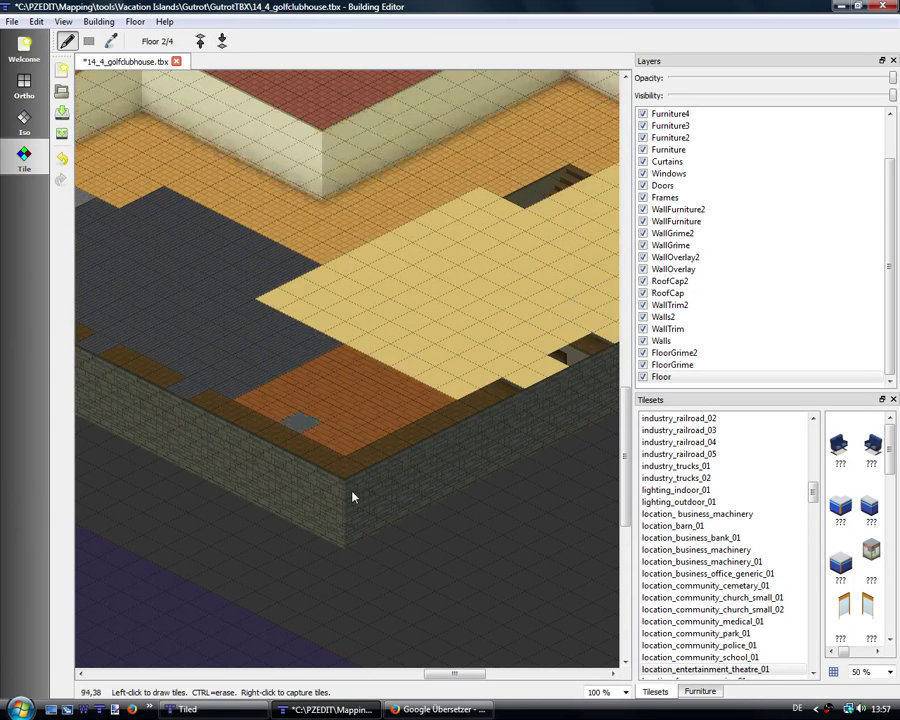
pyautogui.moveTo(470, 510); pyautogui.dragTo(468, 486)
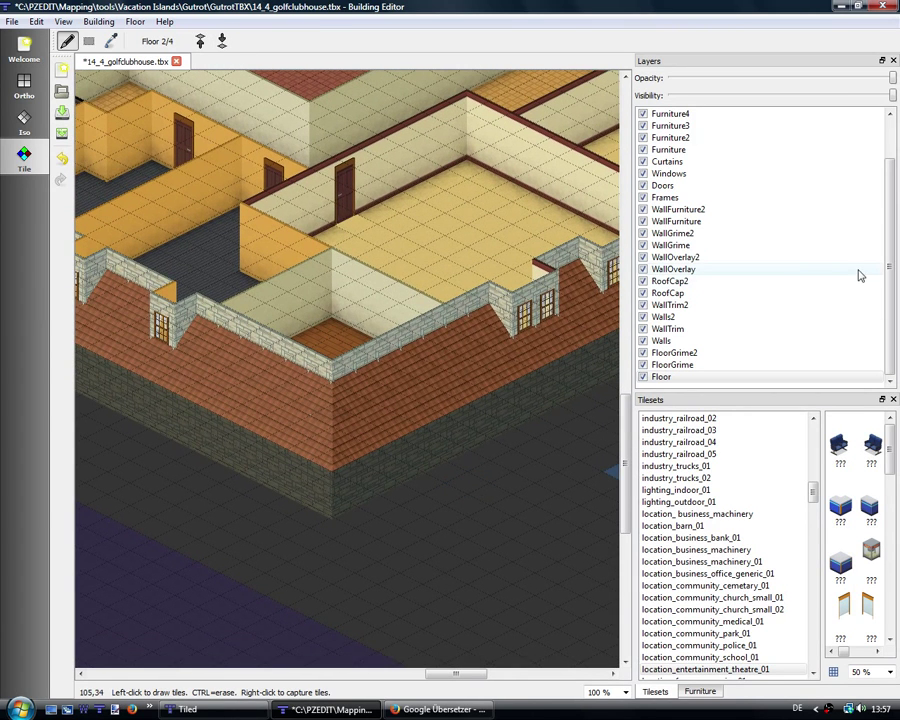
pyautogui.moveTo(887, 263); pyautogui.dragTo(888, 210)
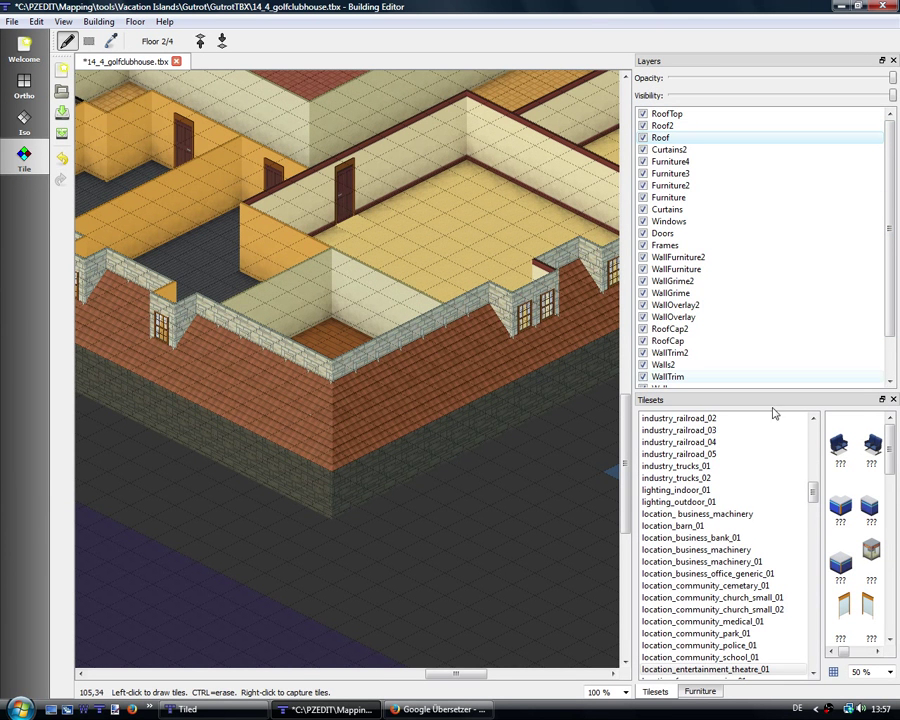
pyautogui.moveTo(815, 497)
pyautogui.mouseDown()
pyautogui.moveTo(816, 624)
pyautogui.moveTo(820, 632)
pyautogui.moveTo(826, 580)
pyautogui.moveTo(826, 630)
pyautogui.moveTo(772, 625)
pyautogui.mouseUp()
# Step: Browse the wall and roof tilesets, widen the tile panels, and open tz_roofs_01
pyautogui.click(733, 622)
pyautogui.click(732, 587)
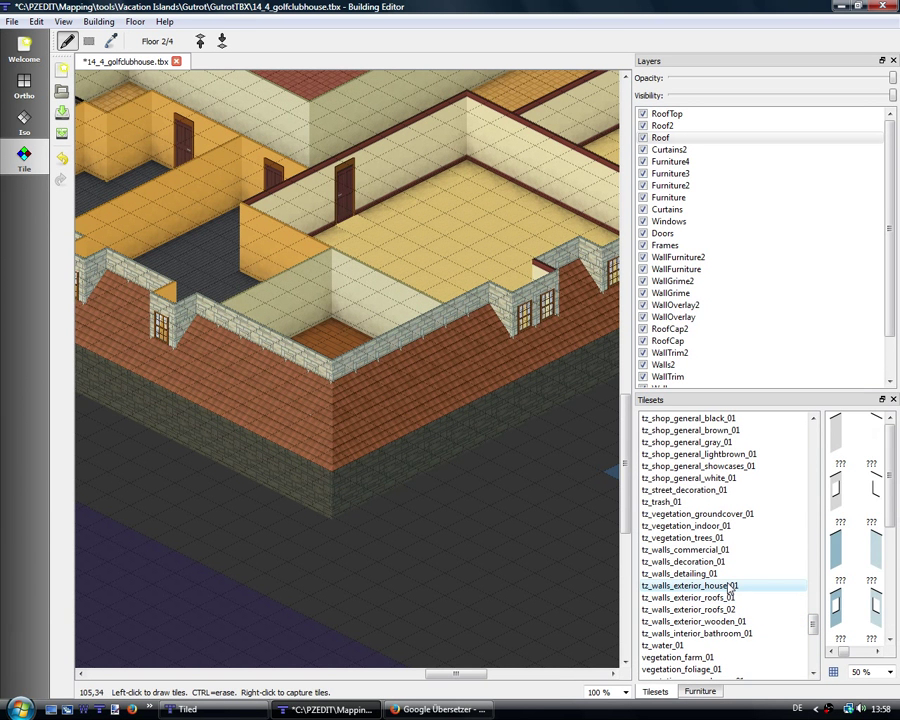
pyautogui.click(728, 609)
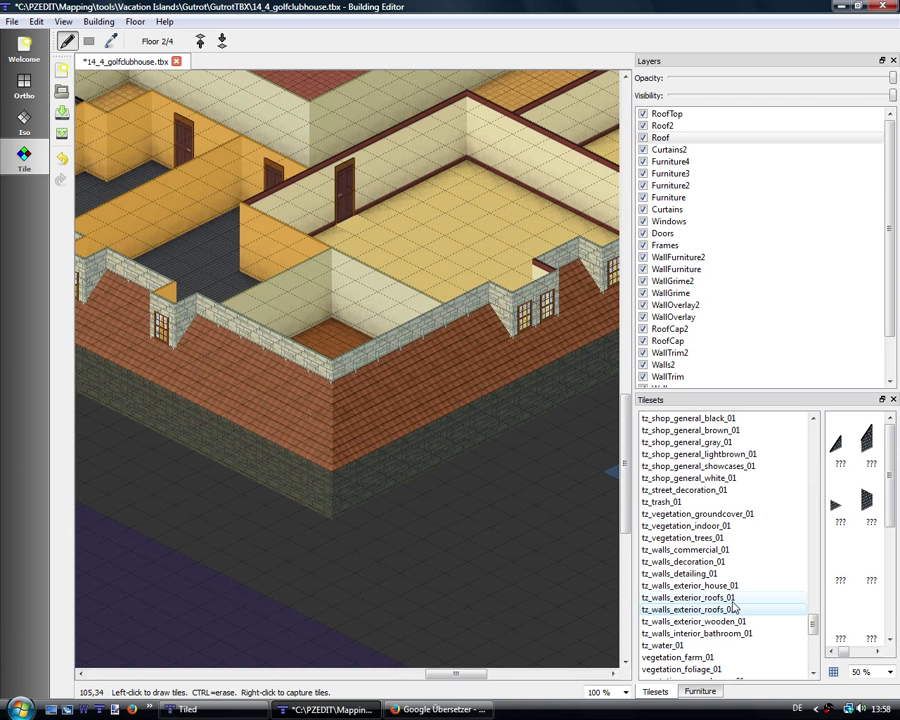
pyautogui.click(732, 601)
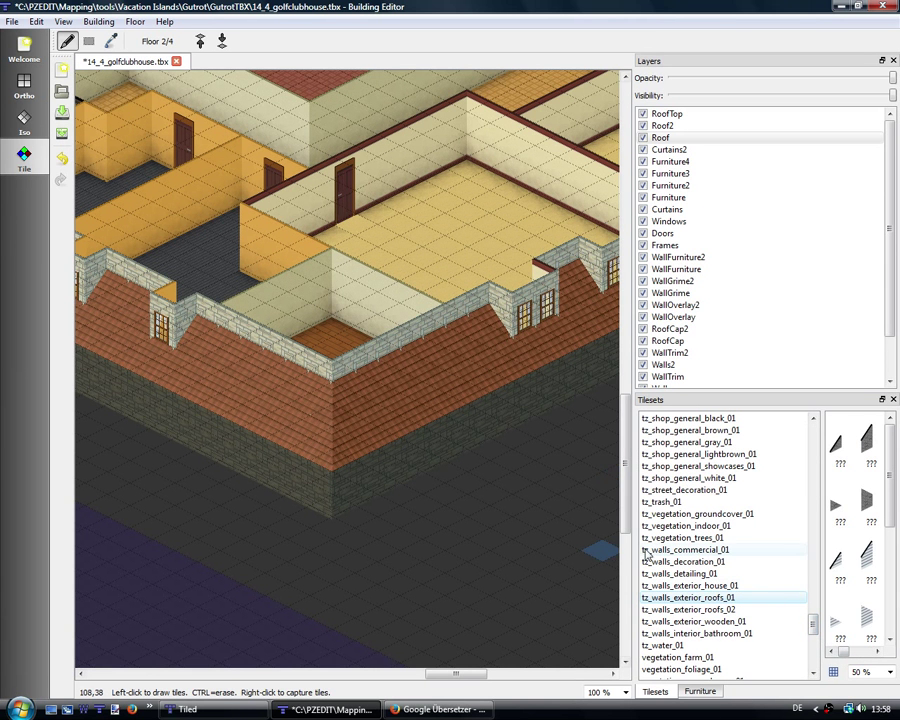
pyautogui.moveTo(632, 549); pyautogui.dragTo(510, 549)
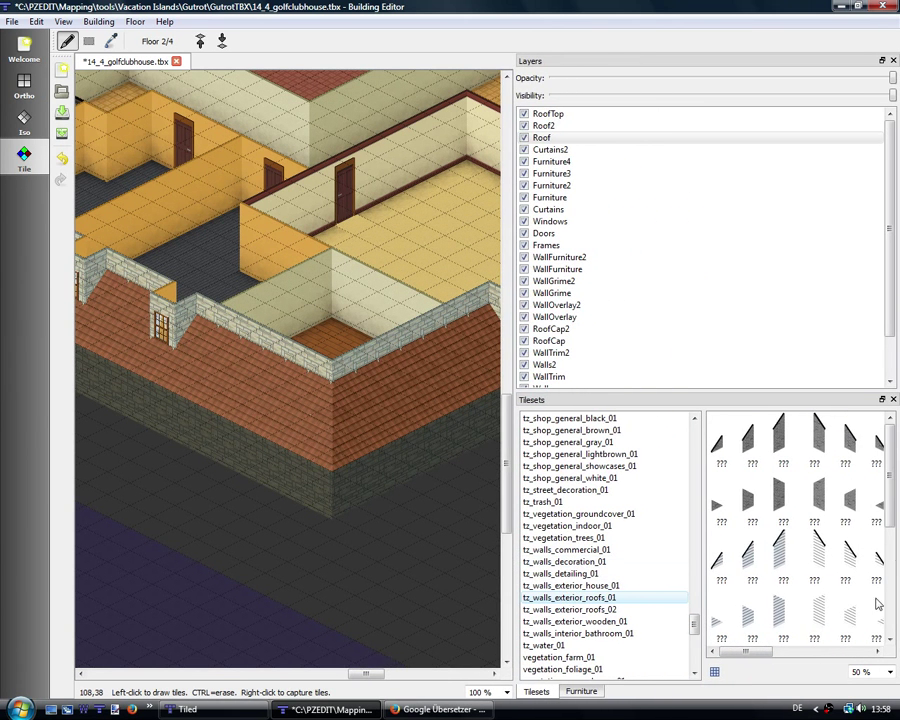
pyautogui.moveTo(892, 510)
pyautogui.mouseDown()
pyautogui.moveTo(892, 560)
pyautogui.moveTo(892, 510)
pyautogui.mouseUp()
pyautogui.moveTo(694, 624); pyautogui.dragTo(694, 608)
pyautogui.click(637, 586)
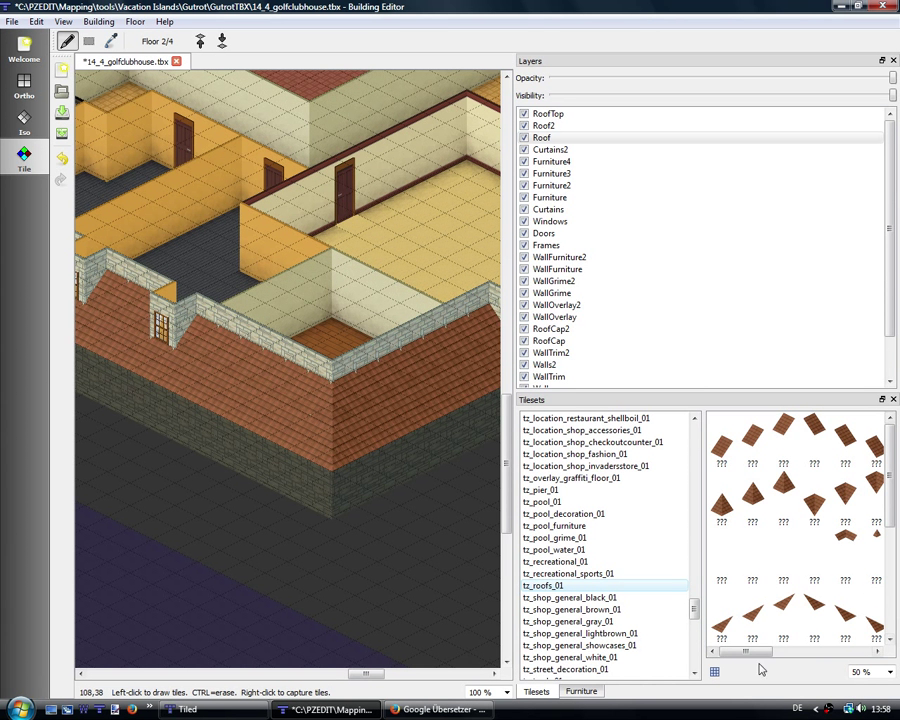
pyautogui.moveTo(752, 651)
pyautogui.mouseDown()
pyautogui.moveTo(804, 652)
pyautogui.moveTo(790, 651)
pyautogui.mouseUp()
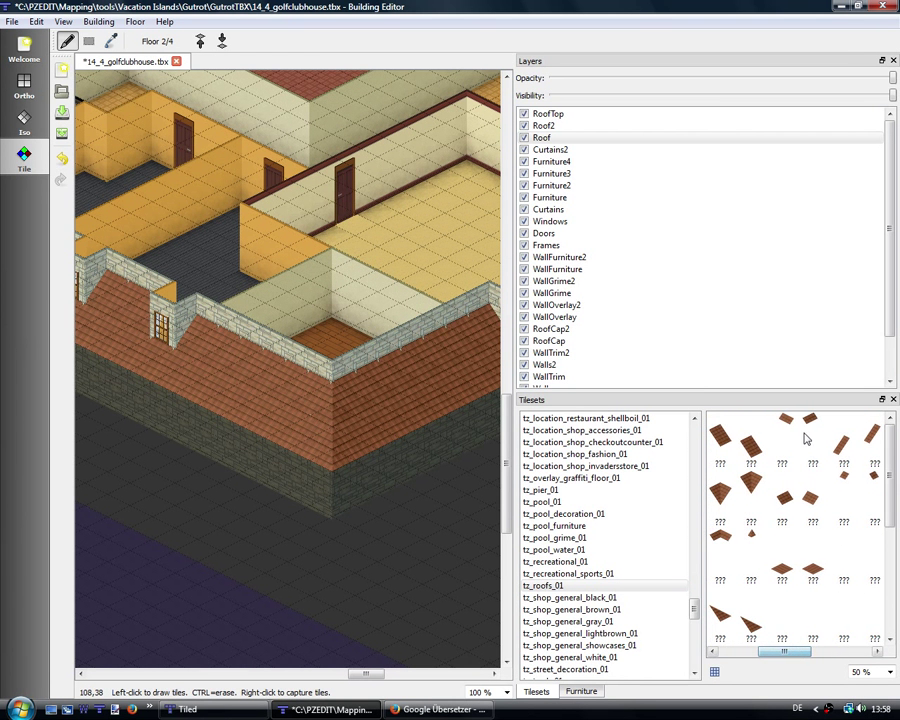
# Step: Paint a grey stone ridge-trim tile onto the orange roof slope
pyautogui.click(812, 434)
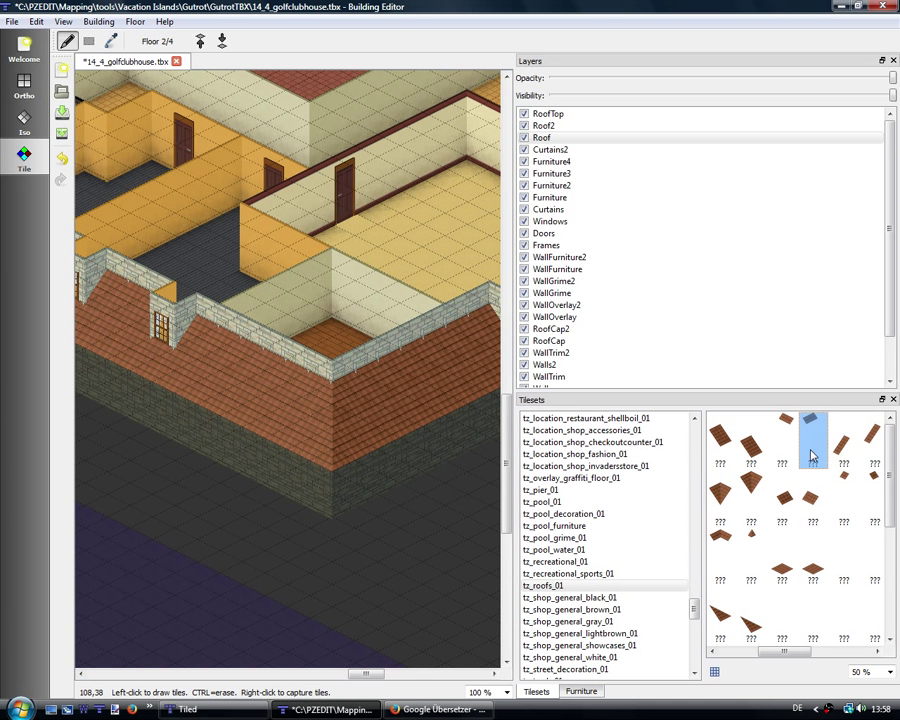
pyautogui.click(387, 422)
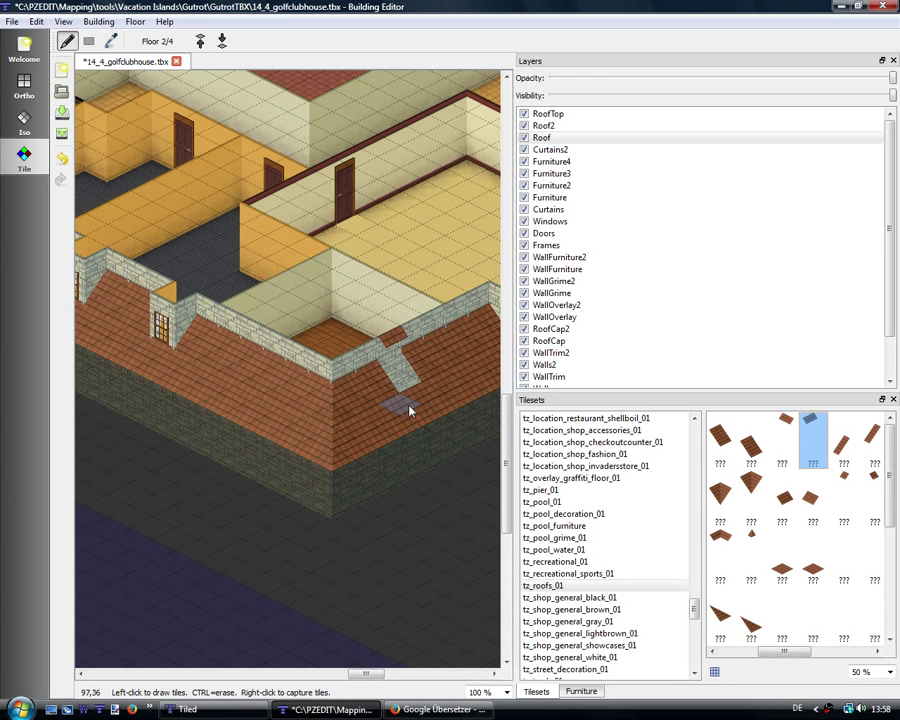
pyautogui.moveTo(424, 394); pyautogui.dragTo(315, 455)
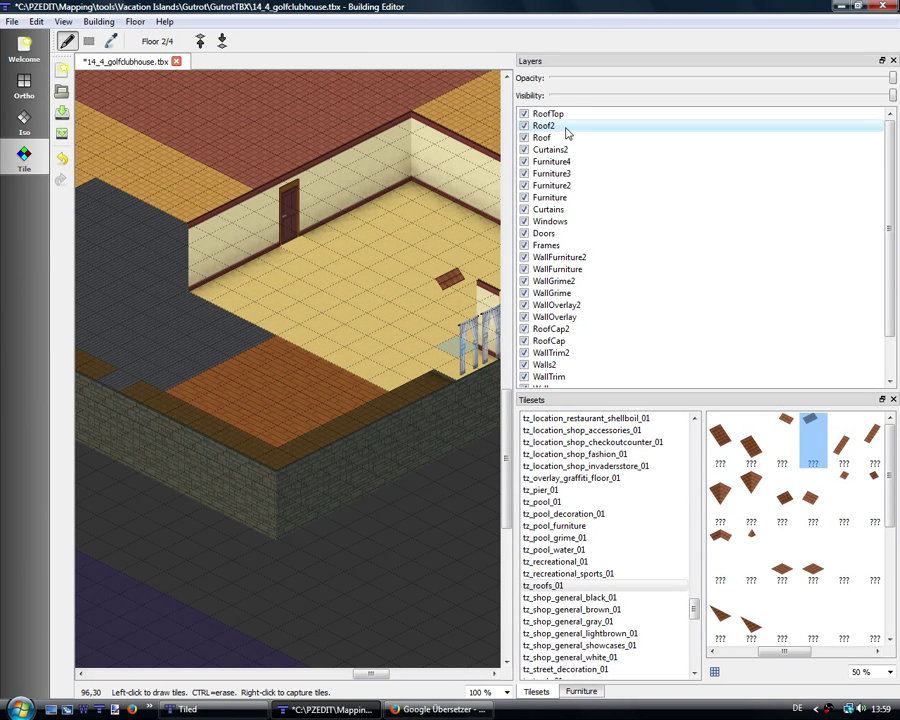
# Step: Make Roof2 the active layer and paint roof tile strips along the slope
pyautogui.click(560, 127)
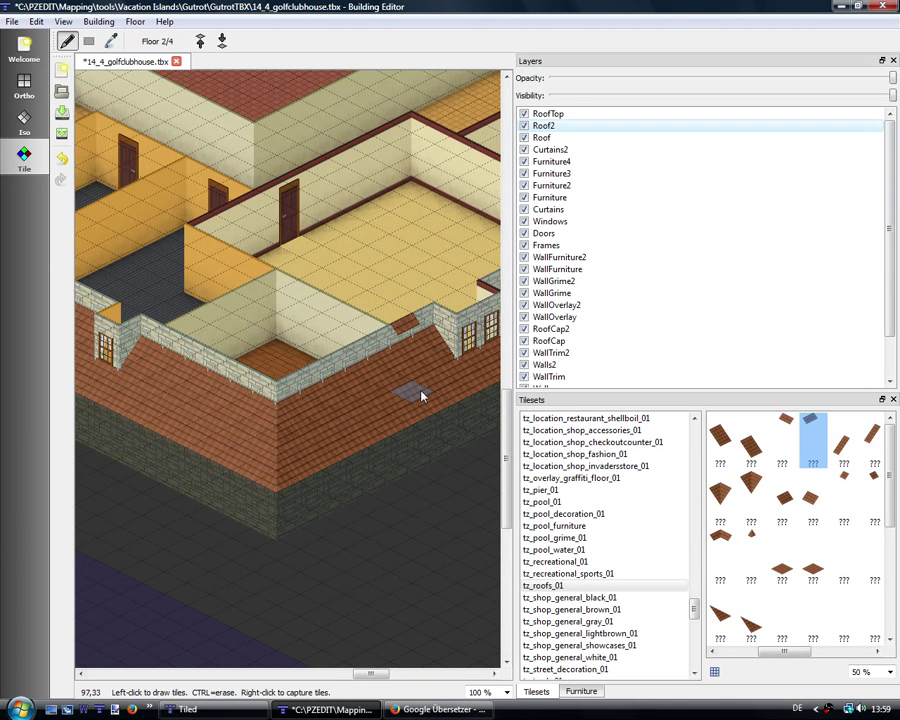
pyautogui.moveTo(404, 402); pyautogui.dragTo(318, 444)
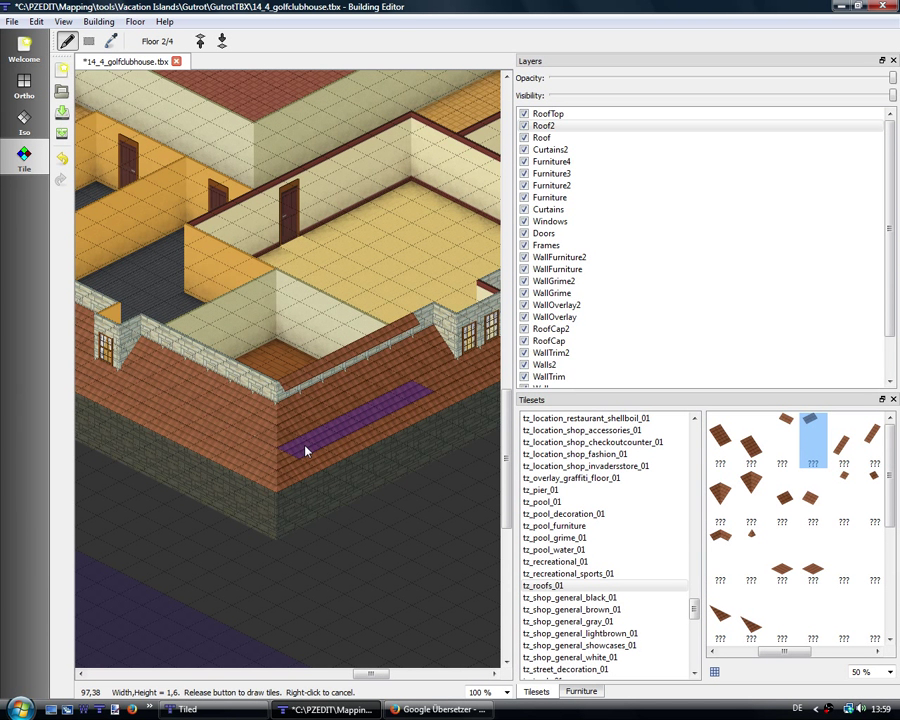
pyautogui.moveTo(306, 451); pyautogui.dragTo(306, 448)
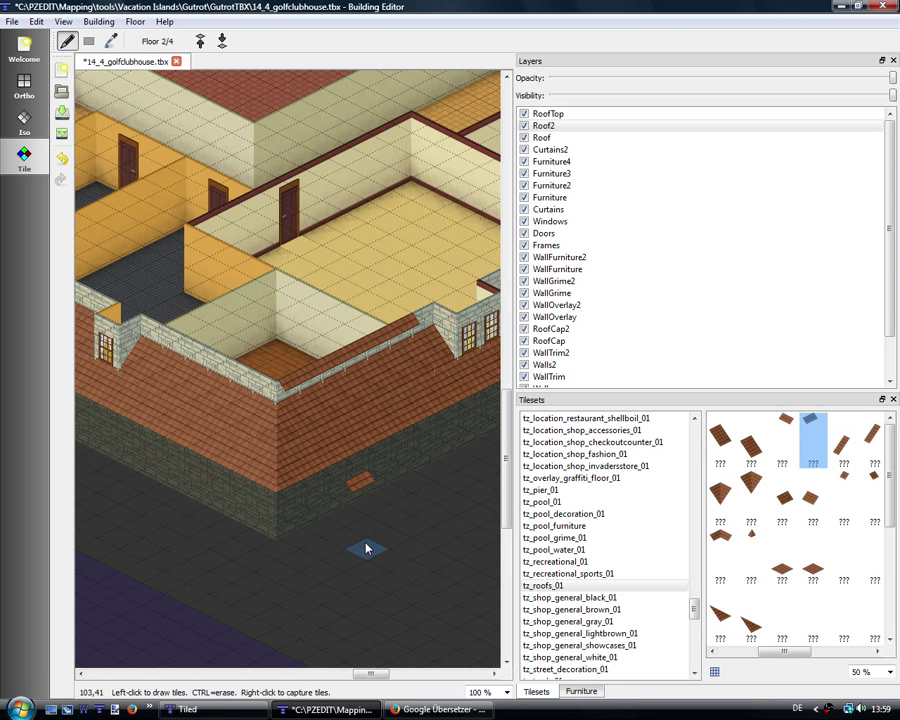
pyautogui.moveTo(366, 540); pyautogui.dragTo(426, 538)
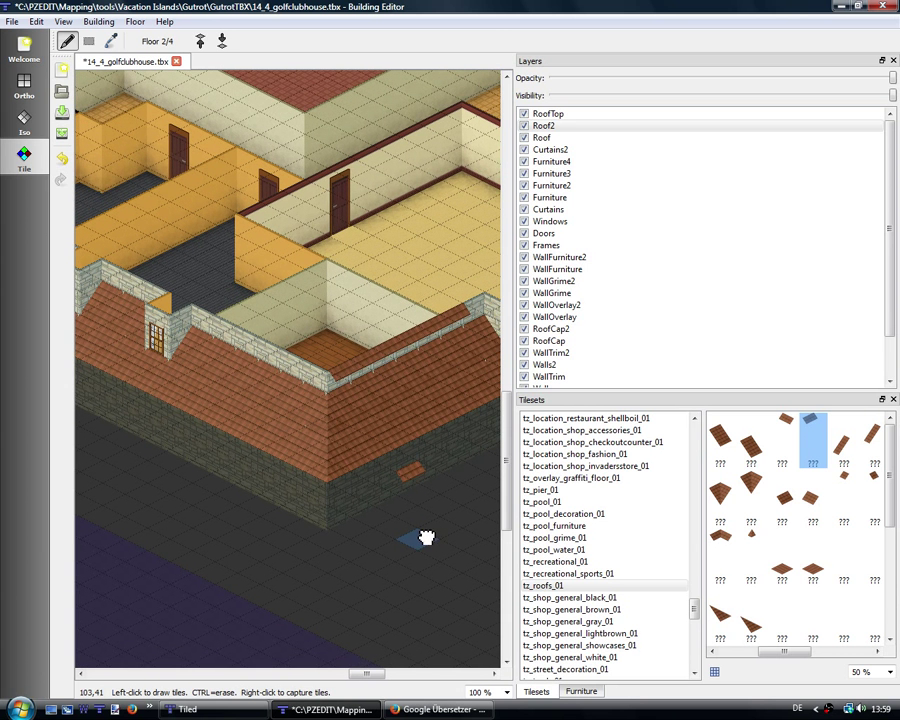
# Step: Choose a different tz_roofs_01 roof tile and paint a five-tile strip along the slope
pyautogui.click(751, 540)
pyautogui.click(330, 450)
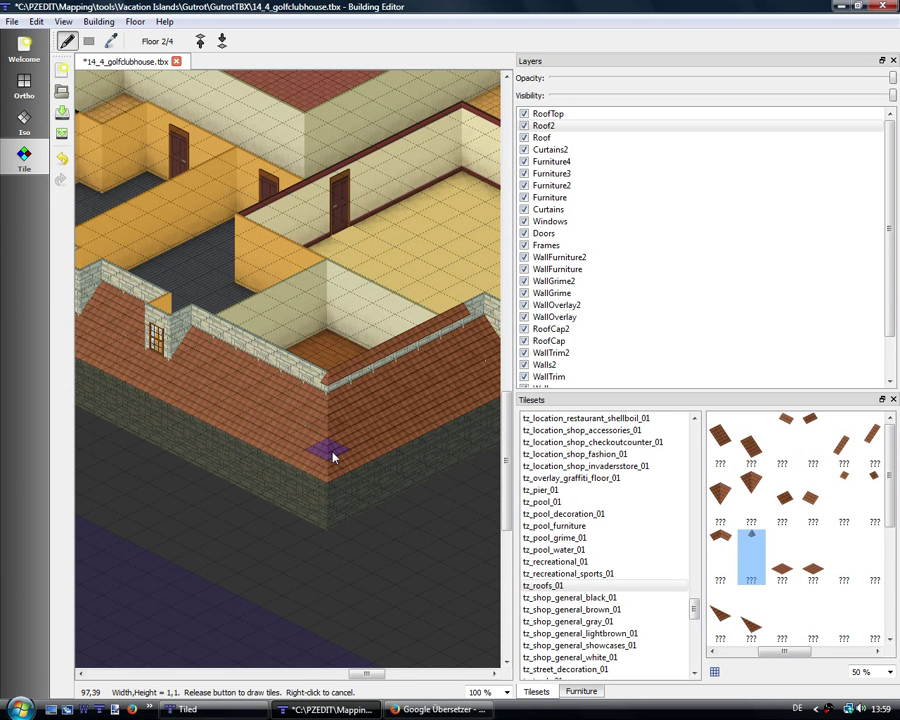
pyautogui.click(790, 452)
pyautogui.moveTo(295, 437); pyautogui.dragTo(200, 448)
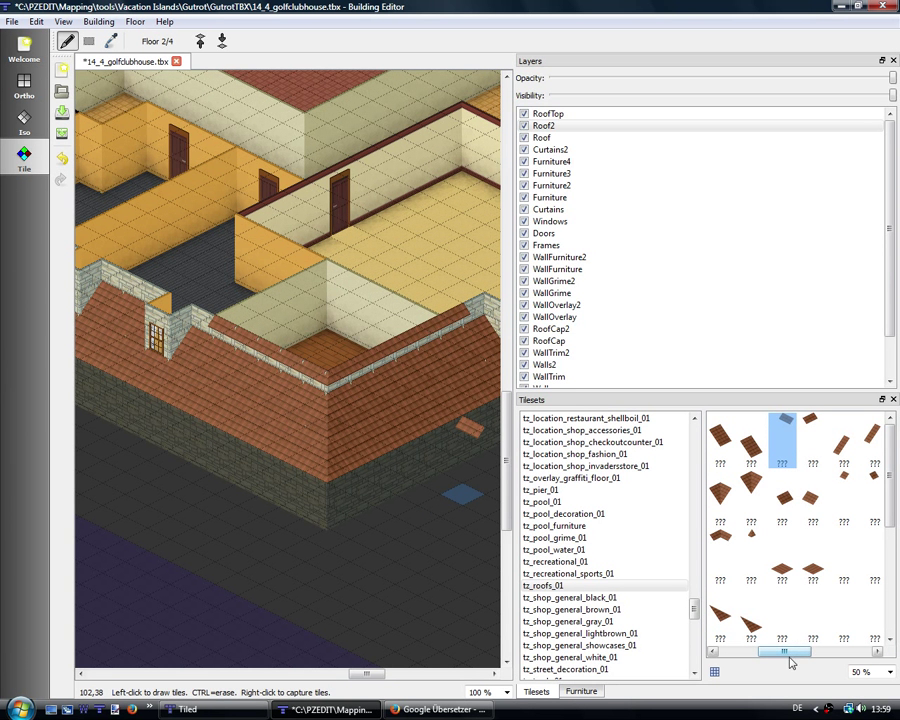
pyautogui.moveTo(790, 661)
pyautogui.mouseDown()
pyautogui.moveTo(762, 661)
pyautogui.moveTo(774, 661)
pyautogui.mouseUp()
# Step: Choose another roof piece and paint a three-tile strip on the roof
pyautogui.click(750, 550)
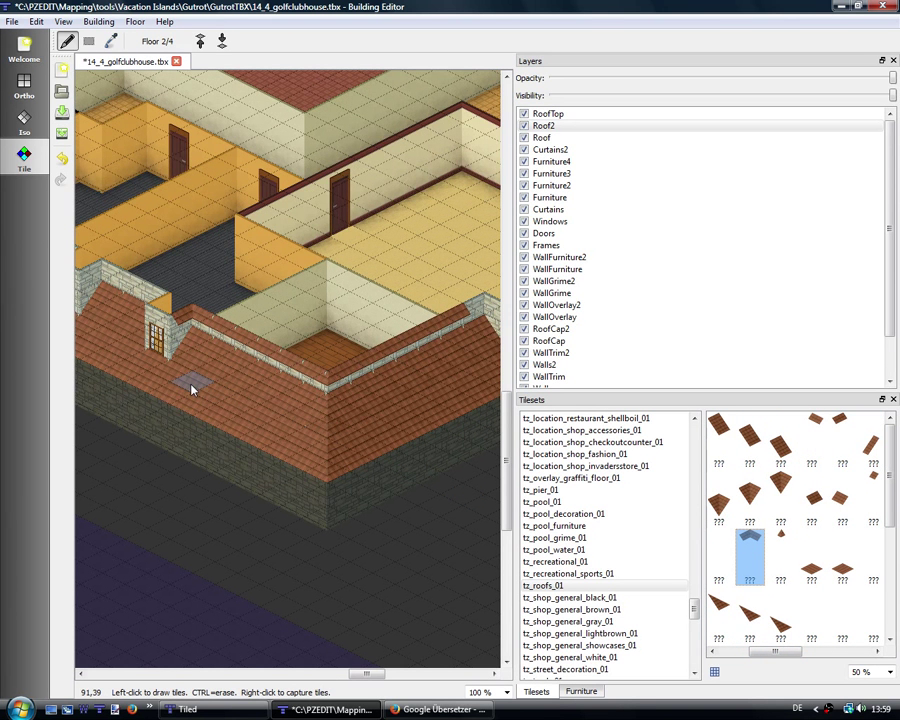
pyautogui.hscroll(-3, 183, 488)
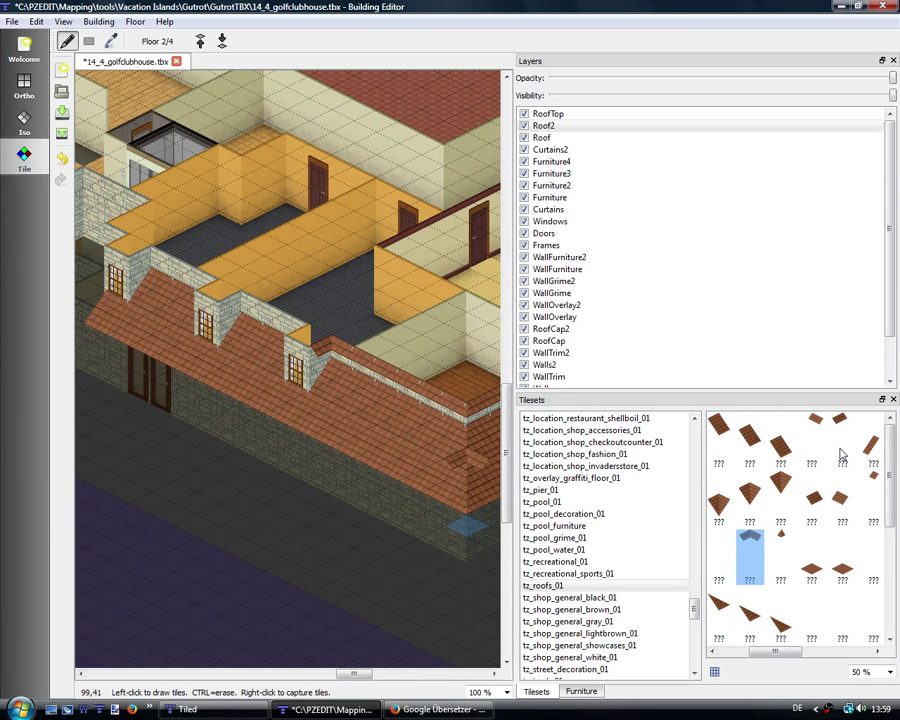
pyautogui.click(790, 541)
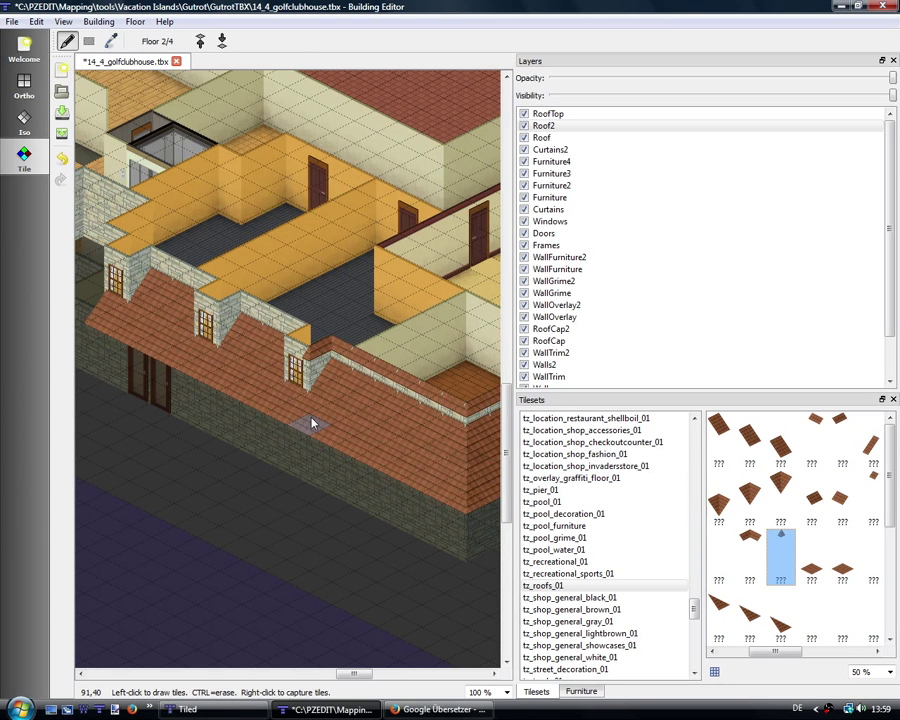
pyautogui.click(812, 425)
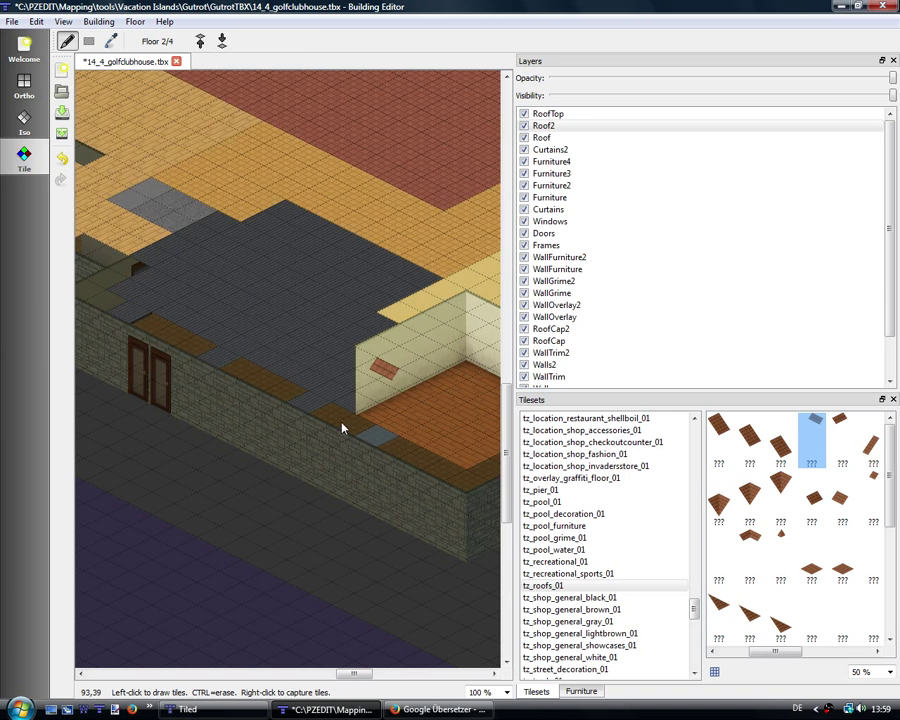
pyautogui.moveTo(283, 390); pyautogui.dragTo(248, 378)
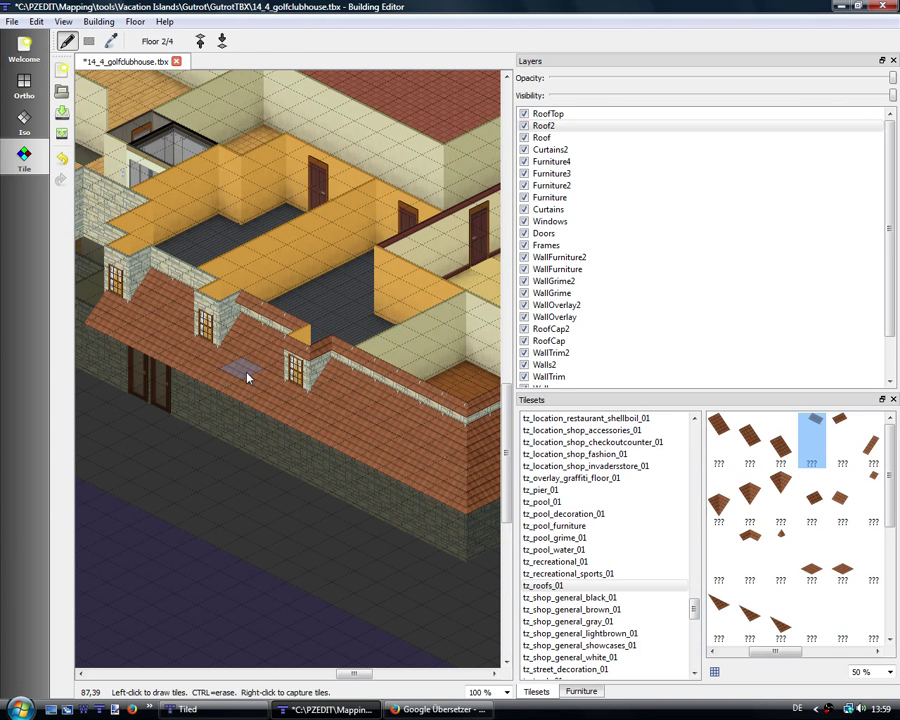
# Step: Add ridge pieces over the dormer roof, then a two-tile strip and another roof strip
pyautogui.click(750, 552)
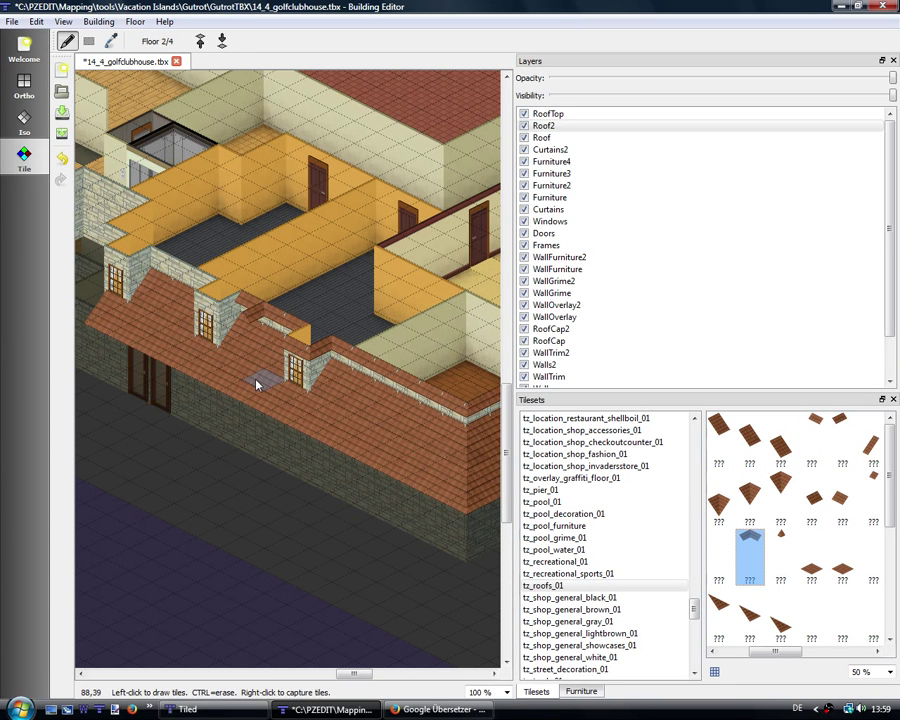
pyautogui.click(248, 378)
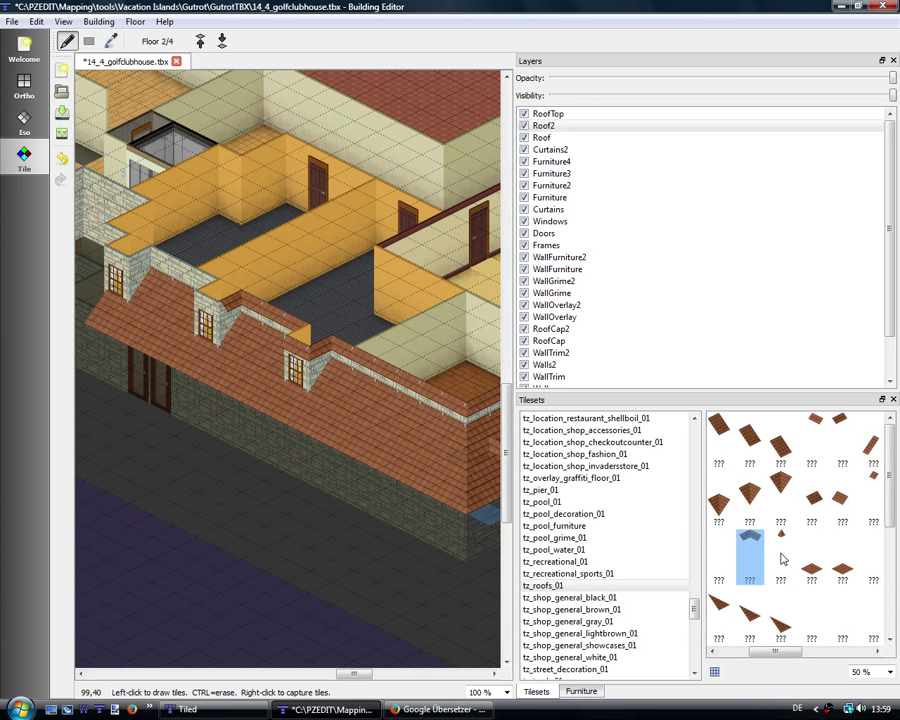
pyautogui.click(227, 381)
pyautogui.click(818, 432)
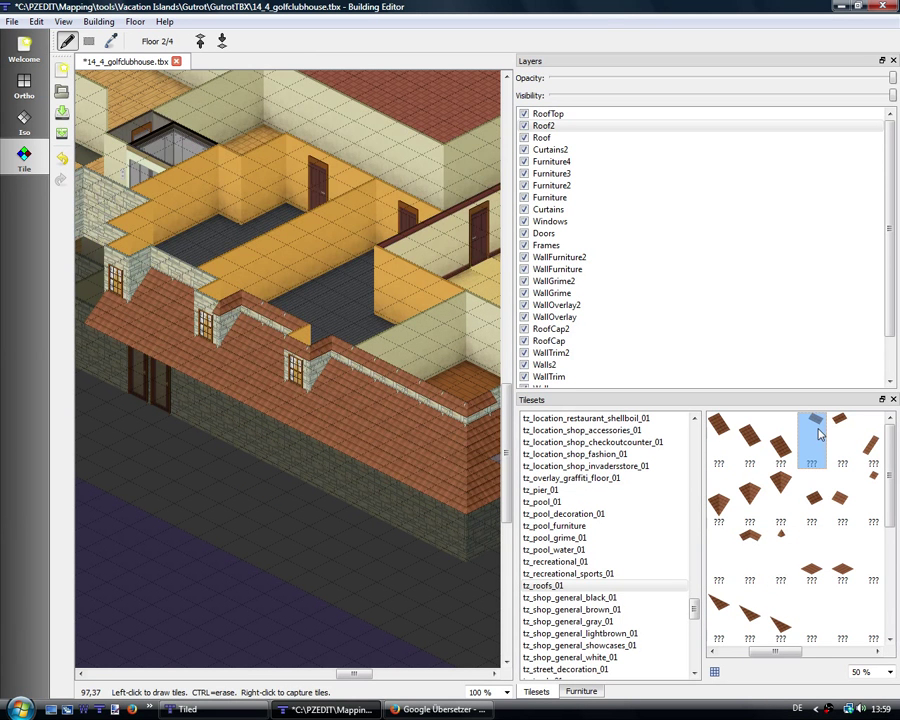
pyautogui.moveTo(187, 351); pyautogui.dragTo(160, 352)
pyautogui.click(778, 533)
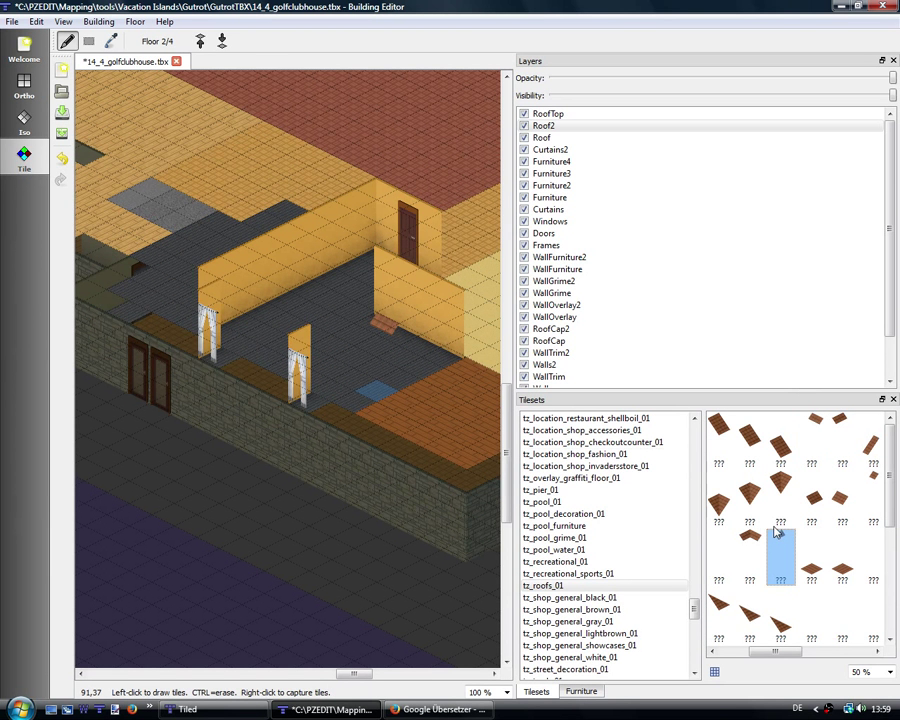
pyautogui.click(748, 545)
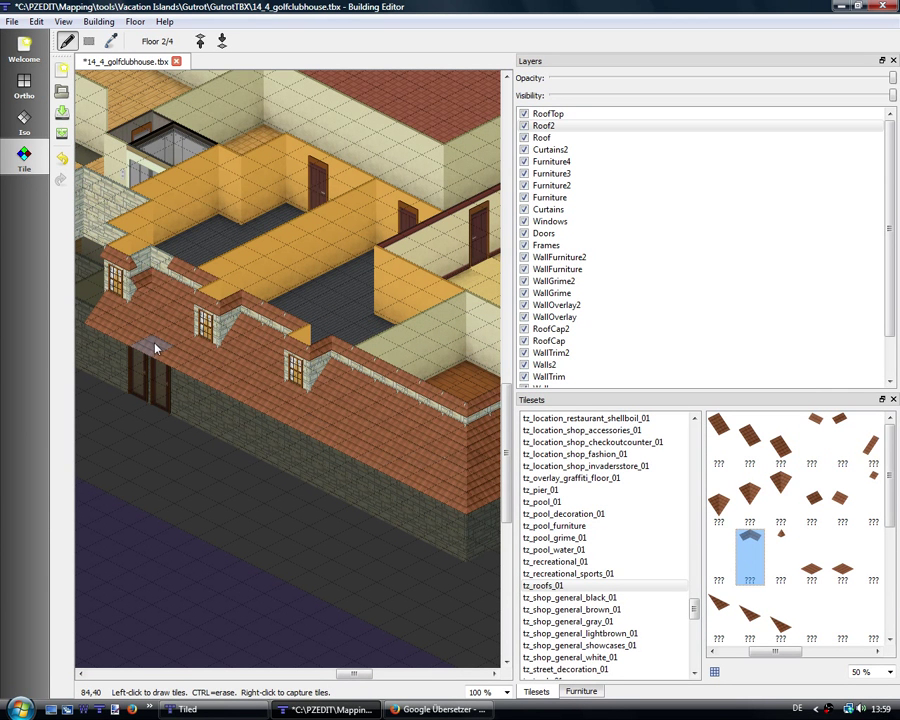
pyautogui.moveTo(410, 525); pyautogui.dragTo(172, 532)
# Step: Paint three two-tile roof strips beside the dormers
pyautogui.click(780, 550)
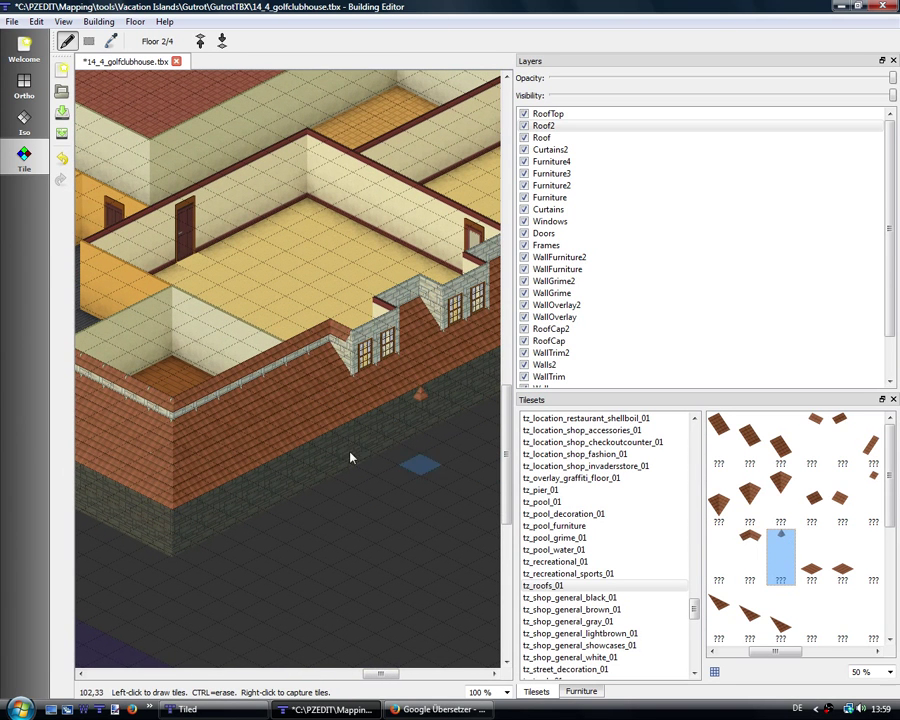
pyautogui.click(840, 425)
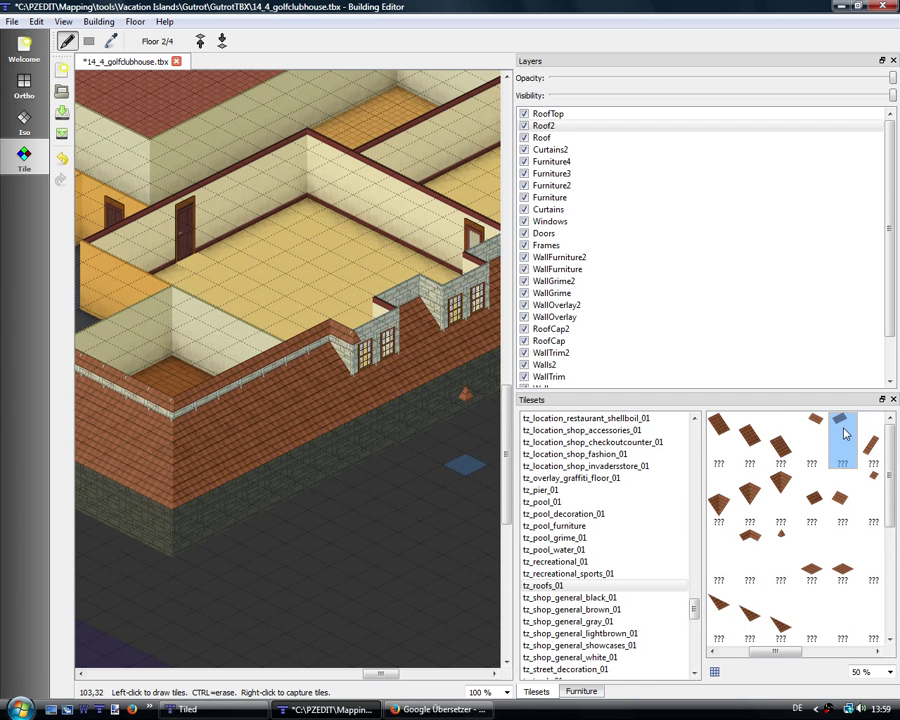
pyautogui.moveTo(382, 406); pyautogui.dragTo(396, 398)
pyautogui.moveTo(480, 478); pyautogui.dragTo(375, 498)
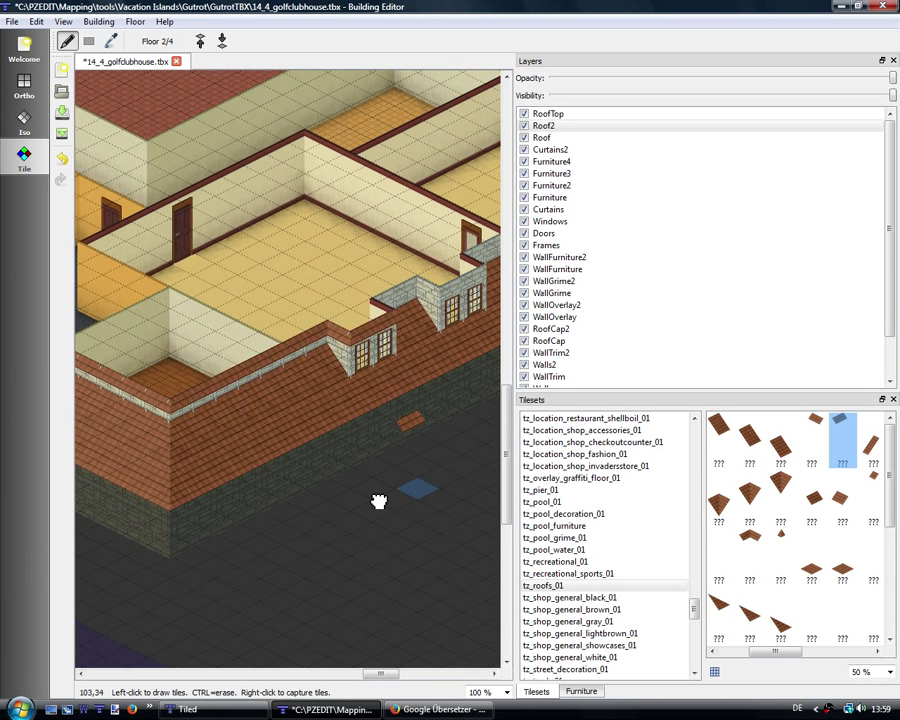
pyautogui.moveTo(330, 390); pyautogui.dragTo(333, 374)
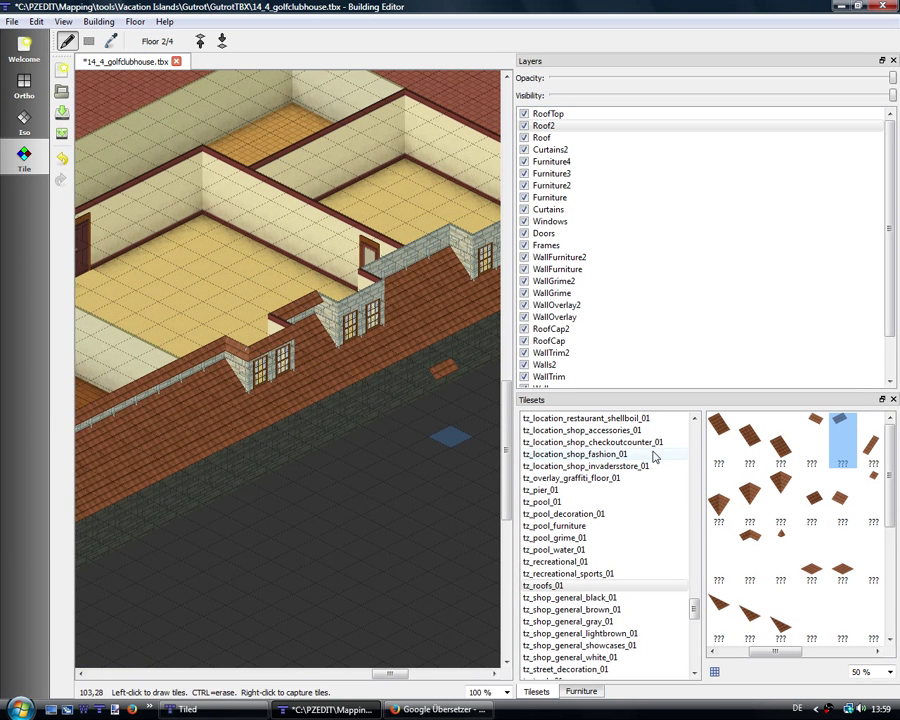
# Step: Choose another roof piece, paint more two-tile strips, and zoom out to 75%
pyautogui.click(750, 548)
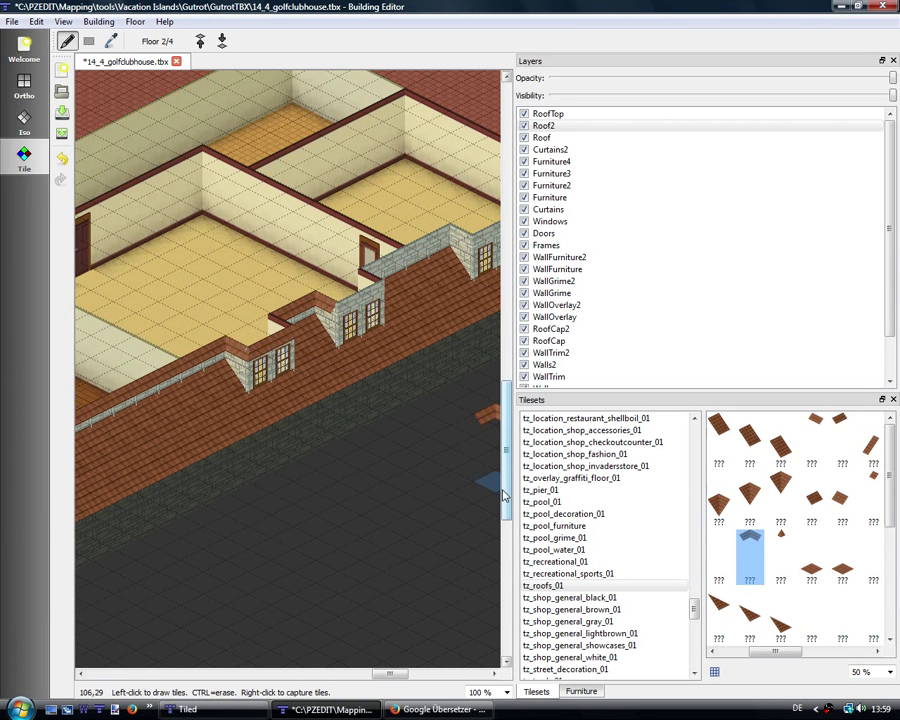
pyautogui.click(781, 545)
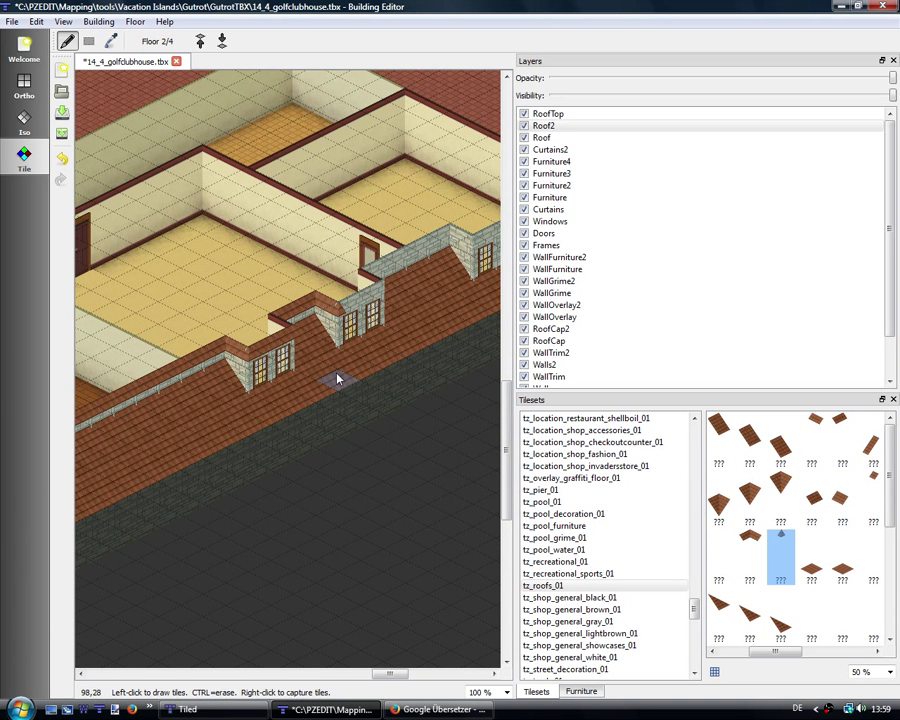
pyautogui.click(750, 540)
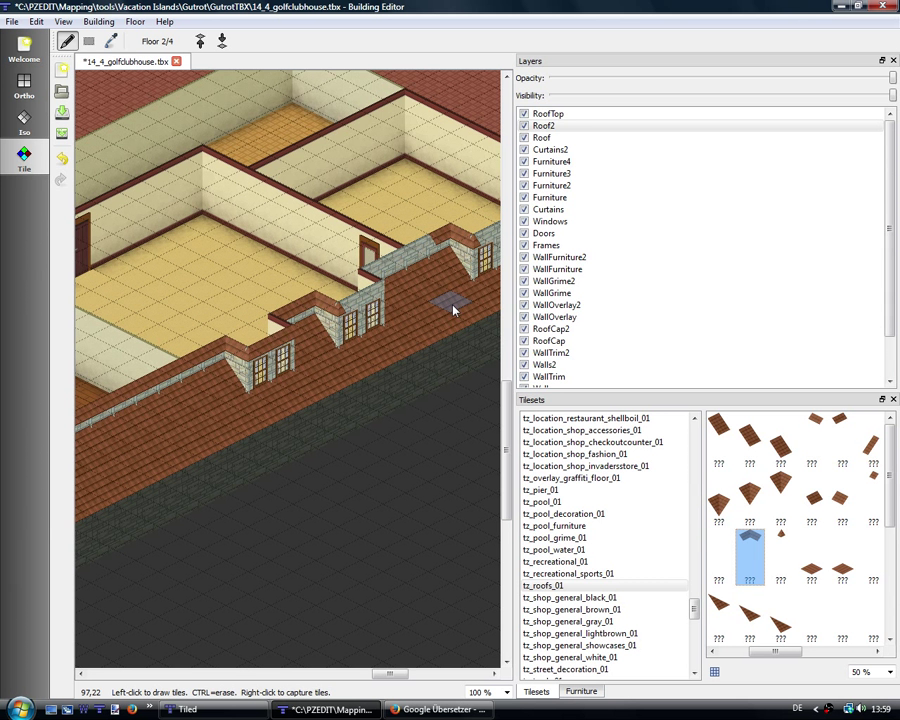
pyautogui.click(815, 430)
pyautogui.click(842, 430)
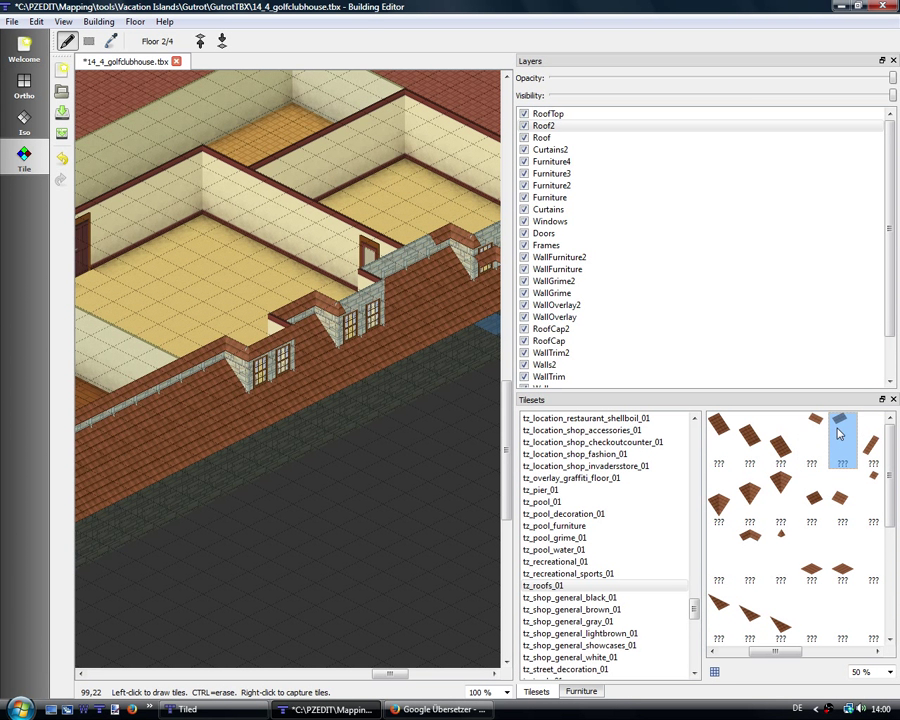
pyautogui.moveTo(374, 378); pyautogui.dragTo(380, 365)
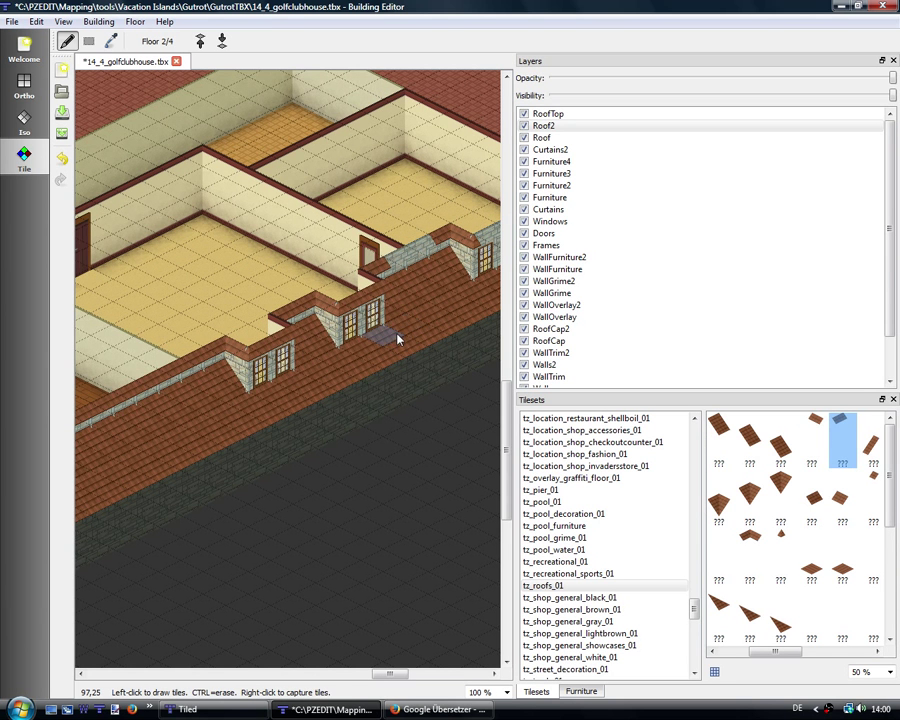
pyautogui.moveTo(423, 325)
pyautogui.mouseDown()
pyautogui.moveTo(269, 420)
pyautogui.moveTo(300, 392)
pyautogui.moveTo(300, 372)
pyautogui.moveTo(340, 336)
pyautogui.mouseUp()
pyautogui.scroll(3, 406, 514)
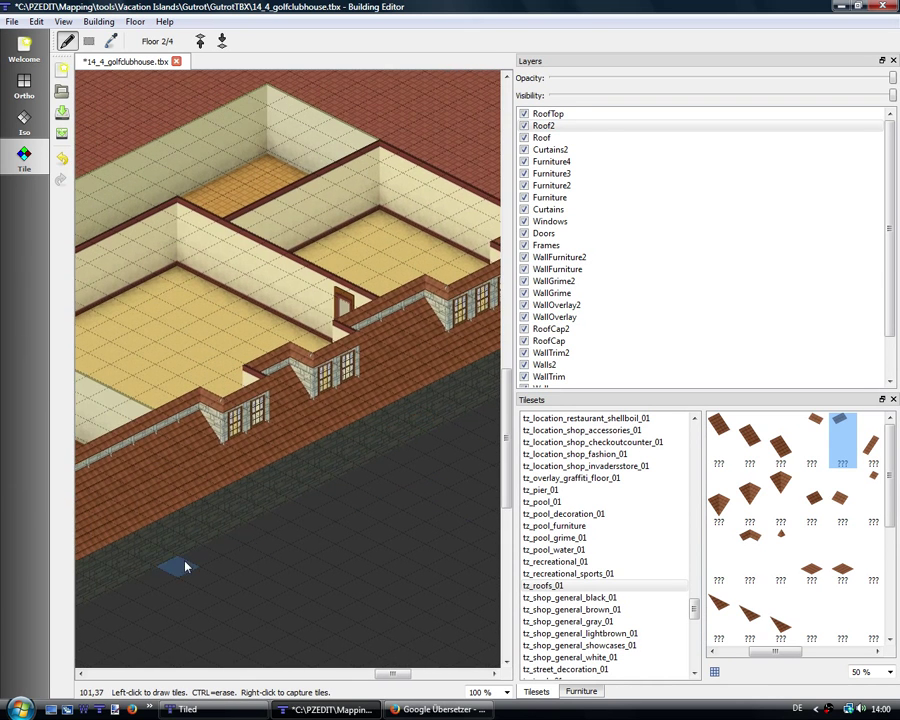
pyautogui.scroll(3, 413, 511)
pyautogui.scroll(-1, 284, 569)
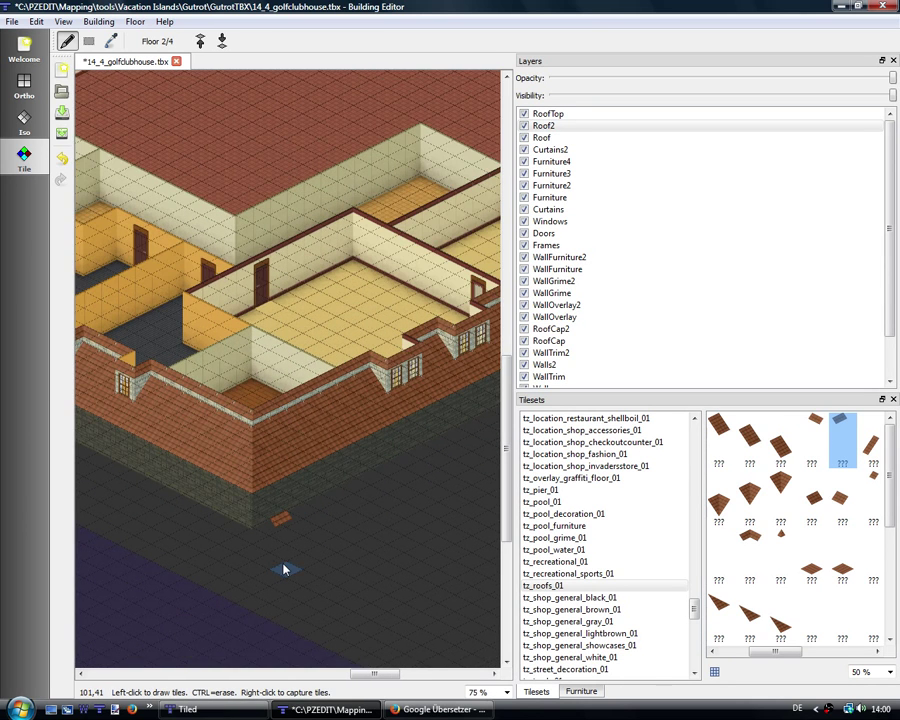
# Step: Switch to Iso mode on floor 3 of 4 with Highlight Room Under Pointer turned off
pyautogui.click(24, 122)
pyautogui.moveTo(417, 542); pyautogui.dragTo(450, 542)
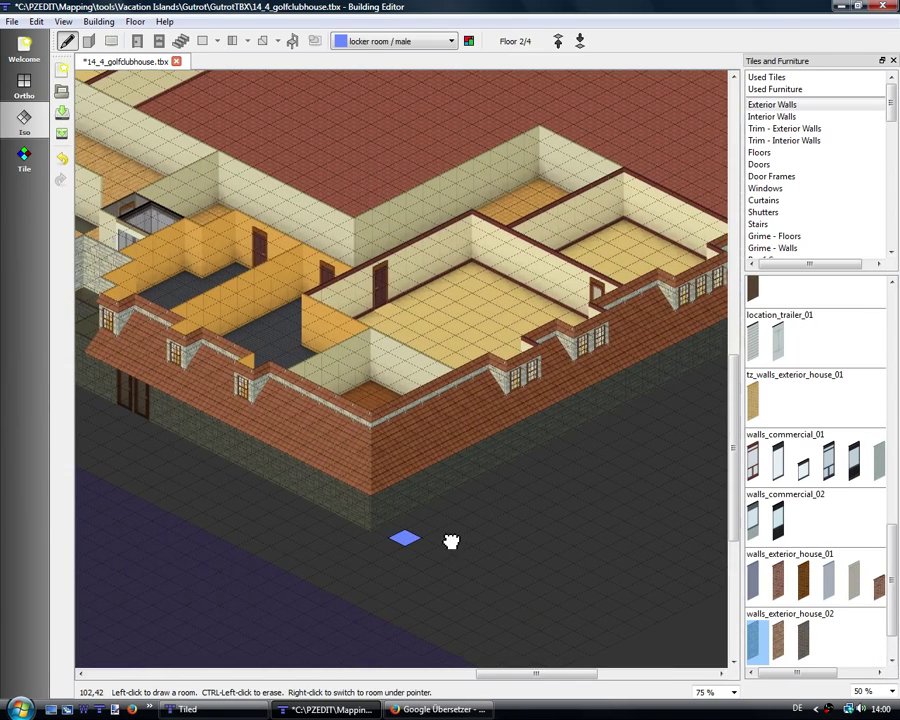
pyautogui.click(558, 41)
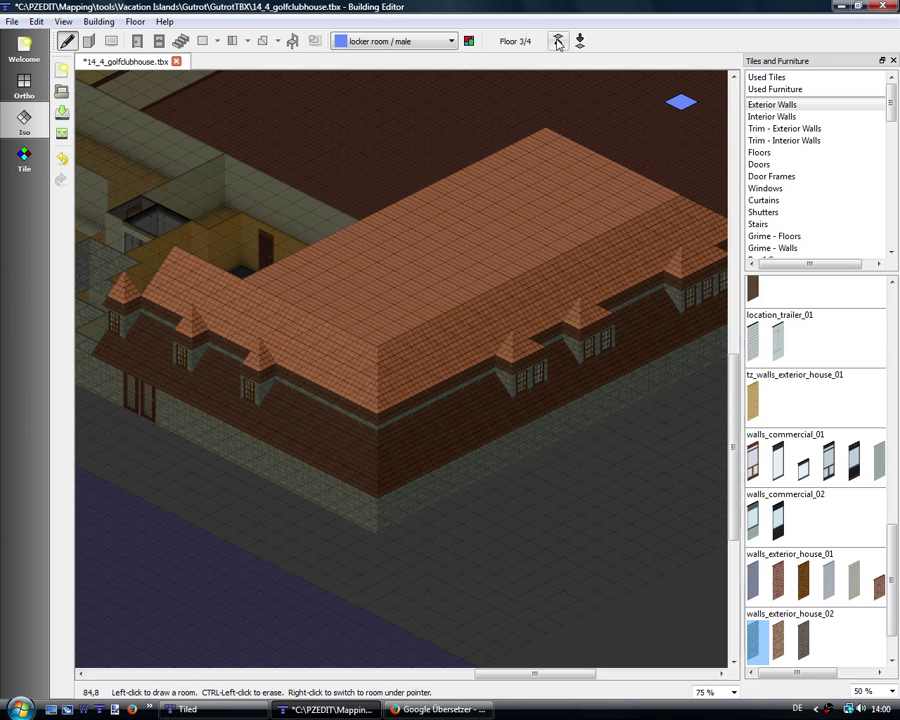
pyautogui.click(70, 23)
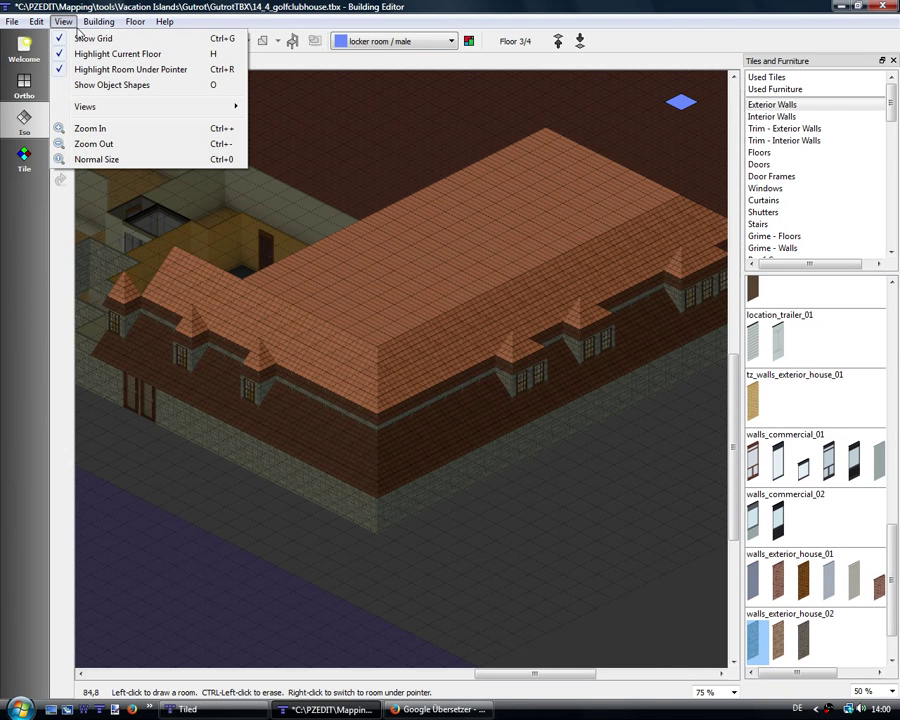
pyautogui.click(88, 68)
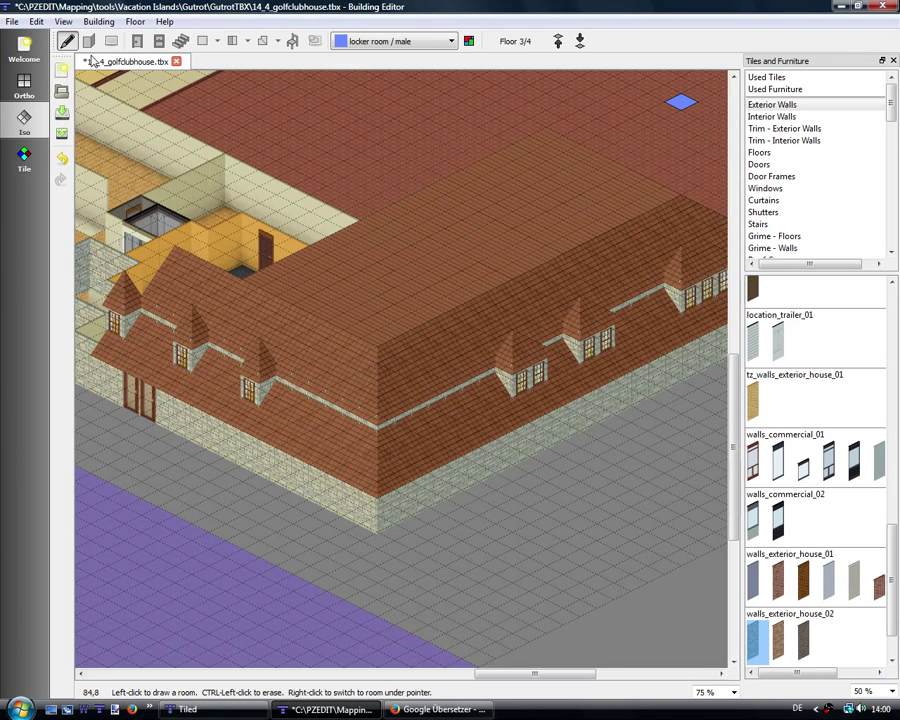
# Step: Pan around the building to view the front doors, upper rooms and orange-floored room
pyautogui.moveTo(540, 534)
pyautogui.mouseDown()
pyautogui.moveTo(437, 528)
pyautogui.moveTo(446, 530)
pyautogui.moveTo(406, 552)
pyautogui.mouseUp()
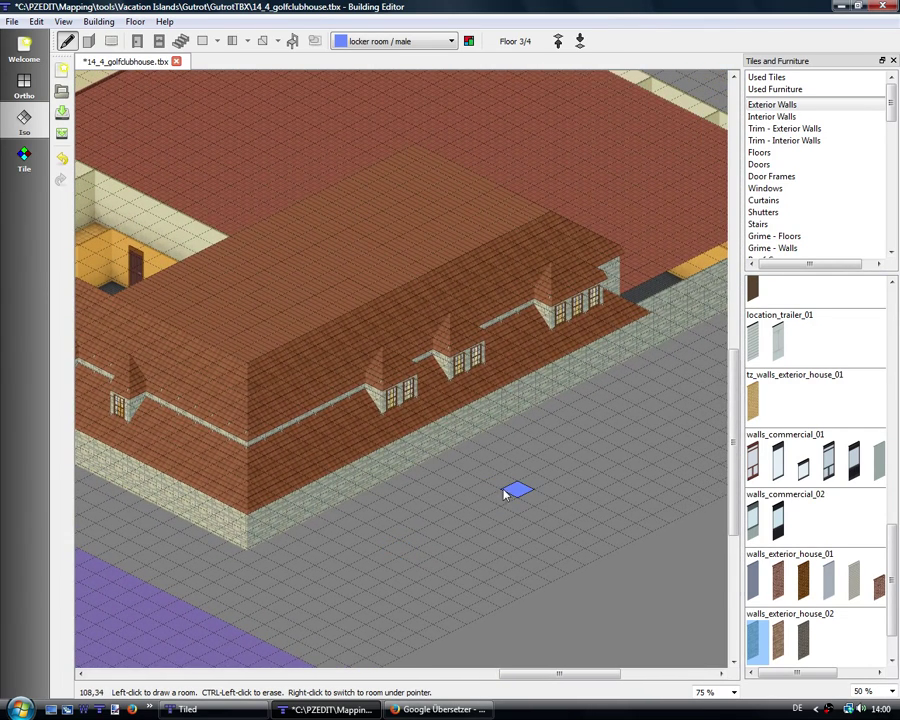
pyautogui.moveTo(464, 492)
pyautogui.mouseDown()
pyautogui.moveTo(598, 463)
pyautogui.moveTo(620, 470)
pyautogui.mouseUp()
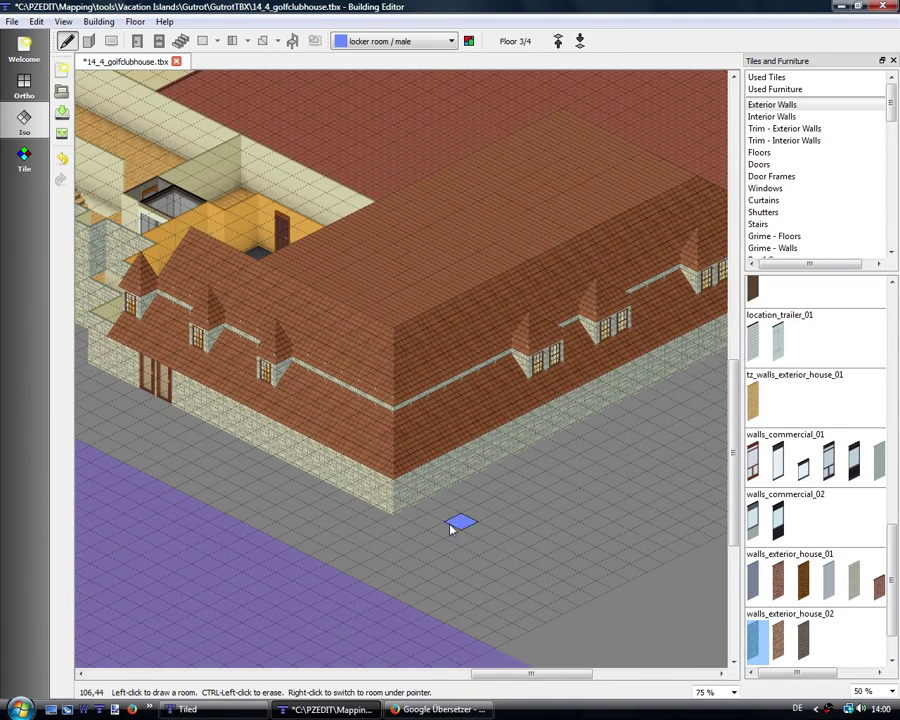
pyautogui.moveTo(207, 516)
pyautogui.mouseDown()
pyautogui.moveTo(276, 524)
pyautogui.moveTo(382, 558)
pyautogui.moveTo(275, 579)
pyautogui.moveTo(540, 650)
pyautogui.mouseUp()
pyautogui.moveTo(183, 372)
pyautogui.mouseDown()
pyautogui.moveTo(181, 537)
pyautogui.moveTo(252, 519)
pyautogui.mouseUp()
pyautogui.moveTo(211, 317)
pyautogui.mouseDown()
pyautogui.moveTo(275, 424)
pyautogui.moveTo(424, 498)
pyautogui.moveTo(456, 503)
pyautogui.mouseUp()
pyautogui.moveTo(418, 437)
pyautogui.mouseDown()
pyautogui.moveTo(332, 428)
pyautogui.moveTo(576, 352)
pyautogui.moveTo(333, 468)
pyautogui.moveTo(491, 392)
pyautogui.moveTo(552, 396)
pyautogui.moveTo(598, 384)
pyautogui.moveTo(653, 345)
pyautogui.moveTo(637, 343)
pyautogui.mouseUp()
pyautogui.moveTo(272, 325); pyautogui.dragTo(655, 455)
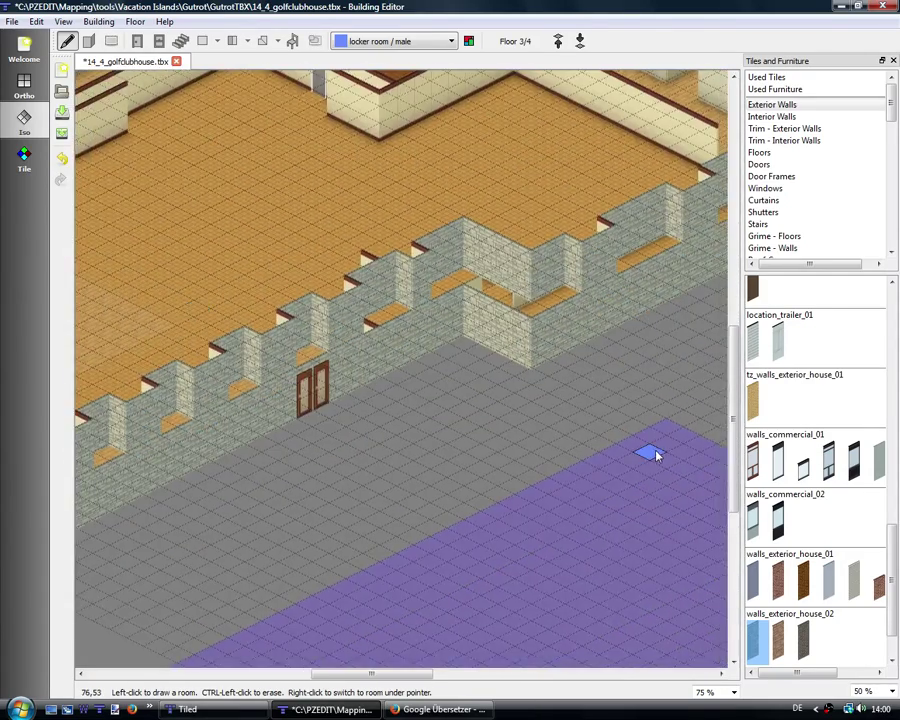
pyautogui.moveTo(508, 503)
pyautogui.mouseDown()
pyautogui.moveTo(248, 462)
pyautogui.moveTo(263, 457)
pyautogui.moveTo(592, 610)
pyautogui.mouseUp()
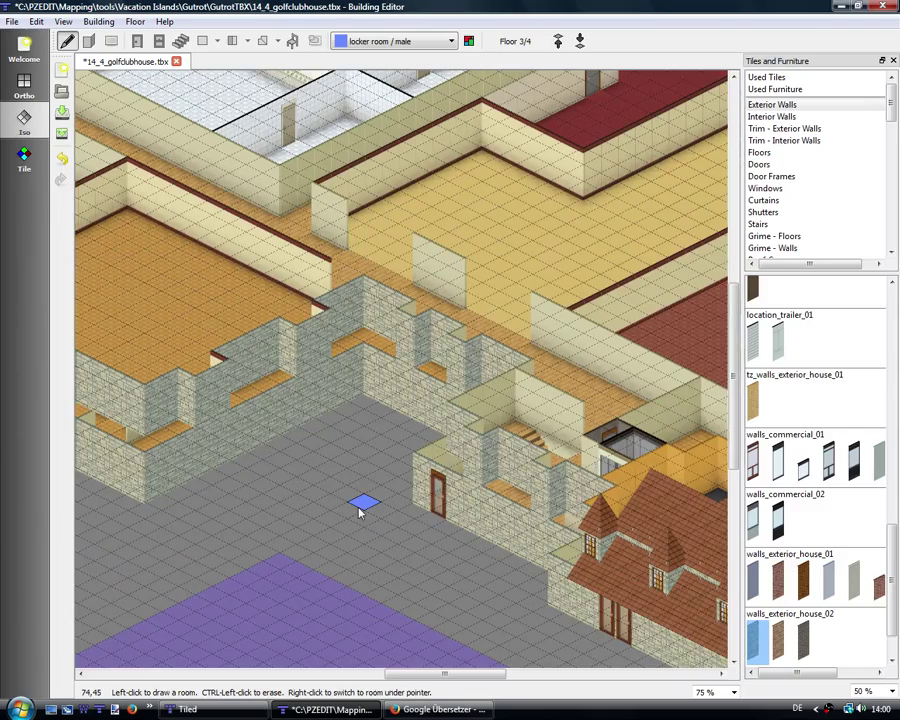
pyautogui.moveTo(303, 421); pyautogui.dragTo(666, 622)
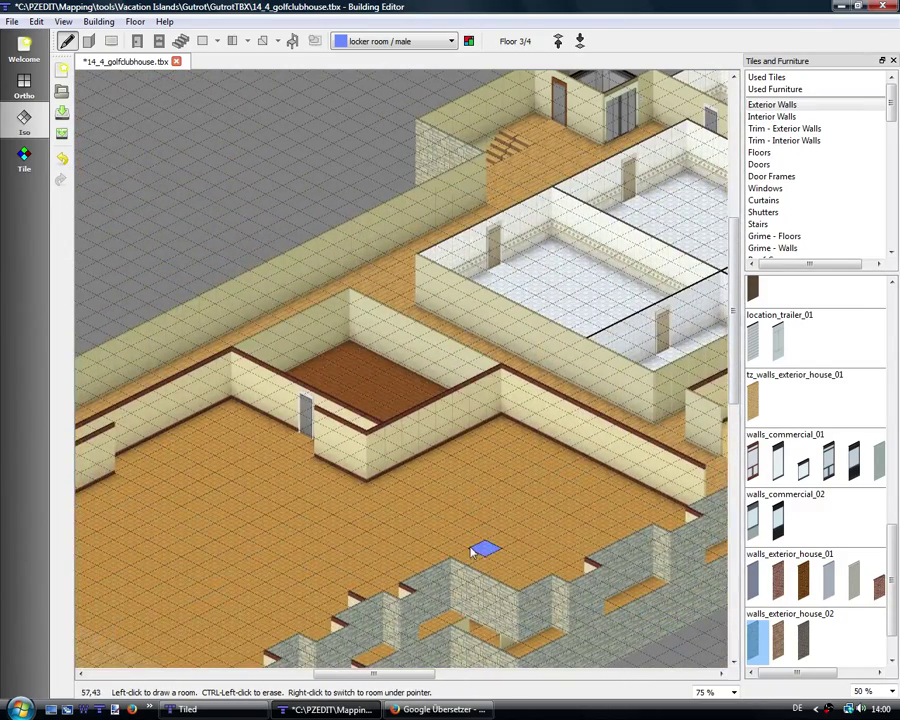
pyautogui.moveTo(432, 538)
pyautogui.mouseDown()
pyautogui.moveTo(334, 322)
pyautogui.moveTo(361, 302)
pyautogui.mouseUp()
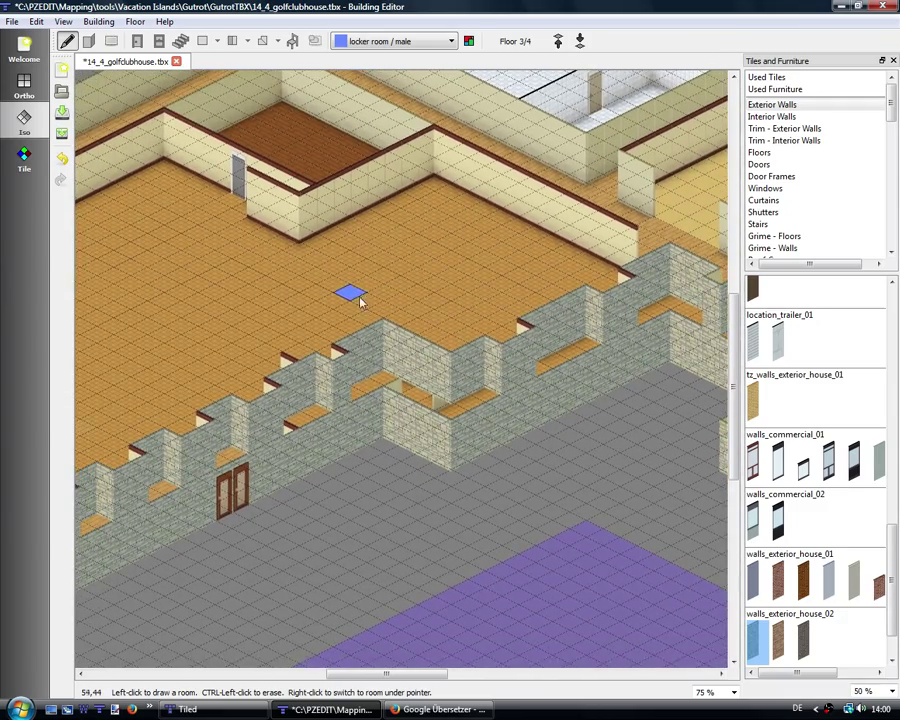
pyautogui.moveTo(632, 484)
pyautogui.mouseDown()
pyautogui.moveTo(404, 440)
pyautogui.moveTo(349, 372)
pyautogui.mouseUp()
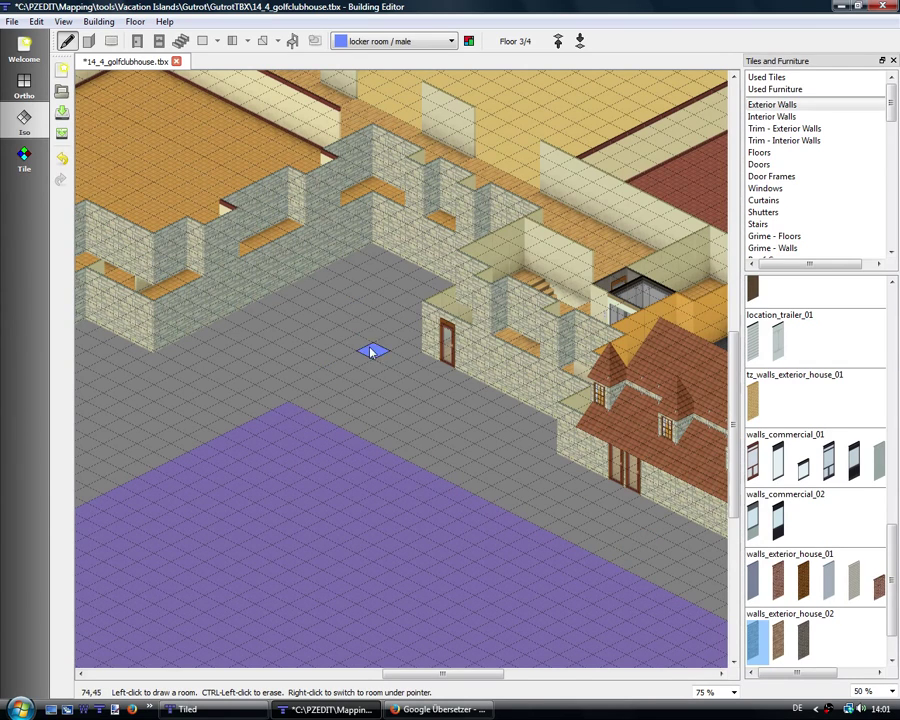
pyautogui.moveTo(176, 410)
pyautogui.mouseDown()
pyautogui.moveTo(544, 362)
pyautogui.moveTo(545, 432)
pyautogui.mouseUp()
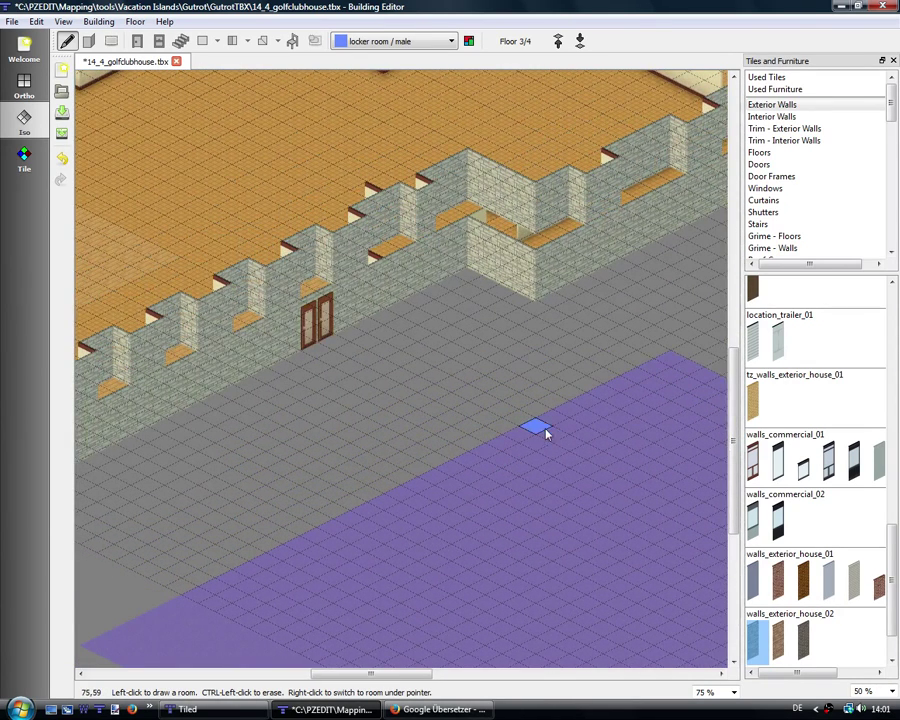
pyautogui.moveTo(520, 333)
pyautogui.mouseDown()
pyautogui.moveTo(420, 315)
pyautogui.moveTo(503, 189)
pyautogui.moveTo(541, 483)
pyautogui.mouseUp()
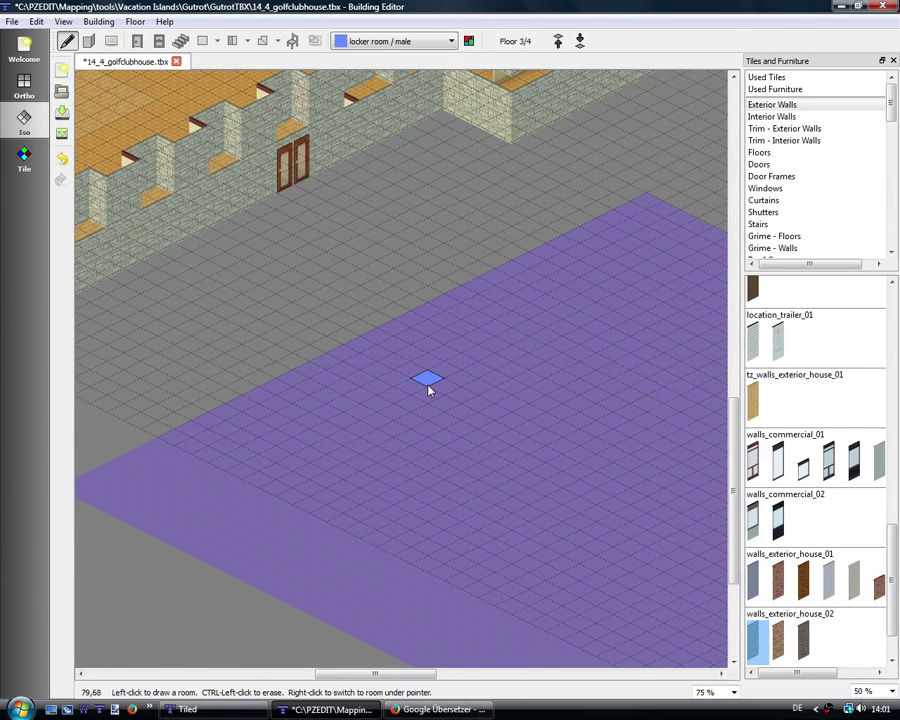
pyautogui.moveTo(502, 261)
pyautogui.mouseDown()
pyautogui.moveTo(412, 245)
pyautogui.moveTo(428, 221)
pyautogui.moveTo(480, 290)
pyautogui.mouseUp()
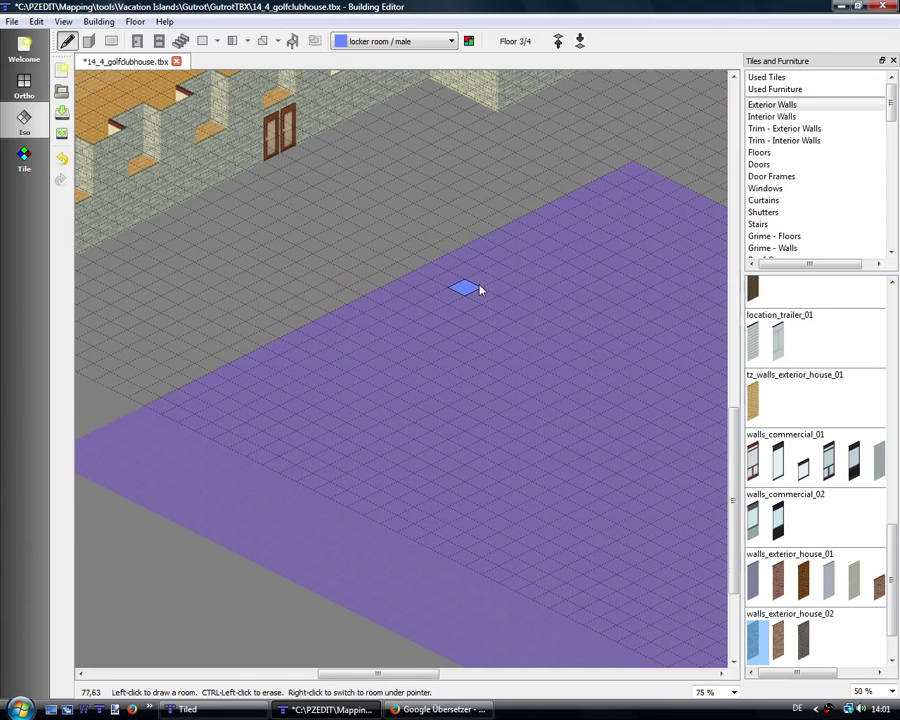
pyautogui.hscroll(-1, 327, 245)
pyautogui.hscroll(-3, 485, 365)
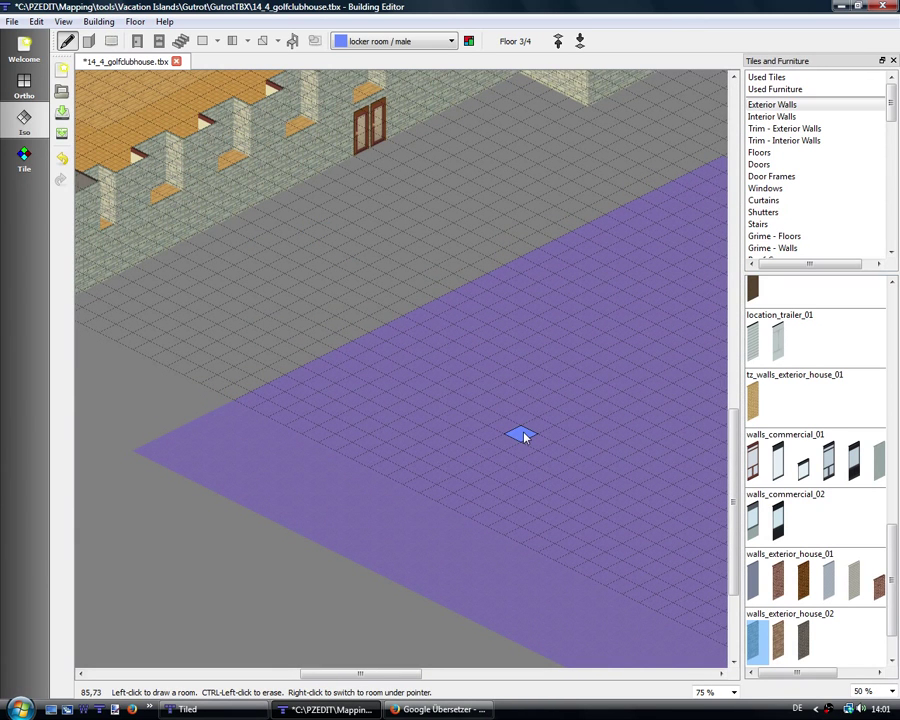
pyautogui.moveTo(530, 426)
pyautogui.mouseDown()
pyautogui.moveTo(478, 410)
pyautogui.moveTo(478, 426)
pyautogui.mouseUp()
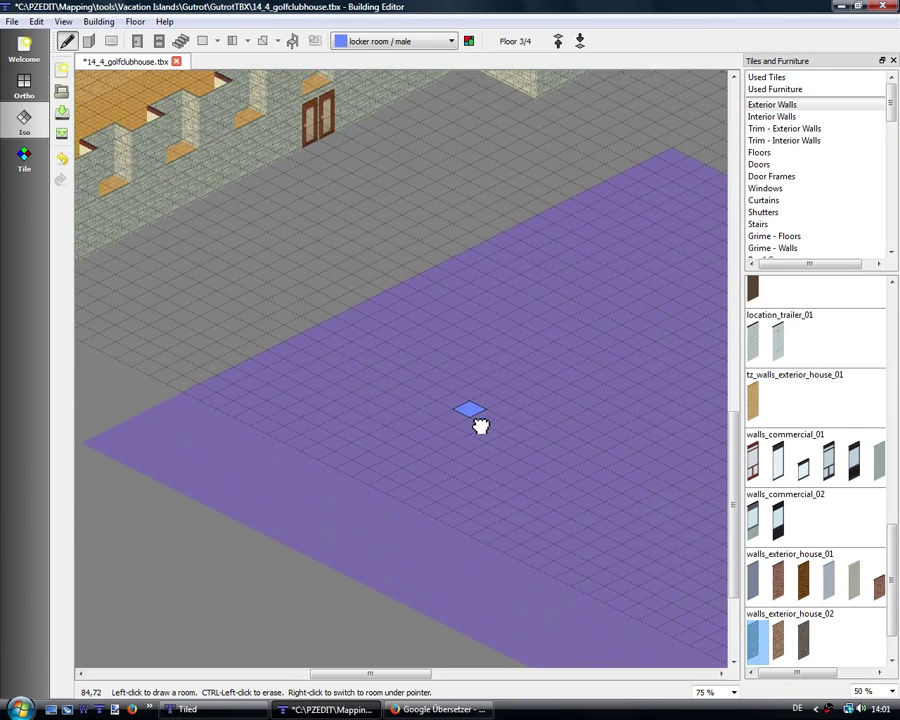
pyautogui.click(230, 712)
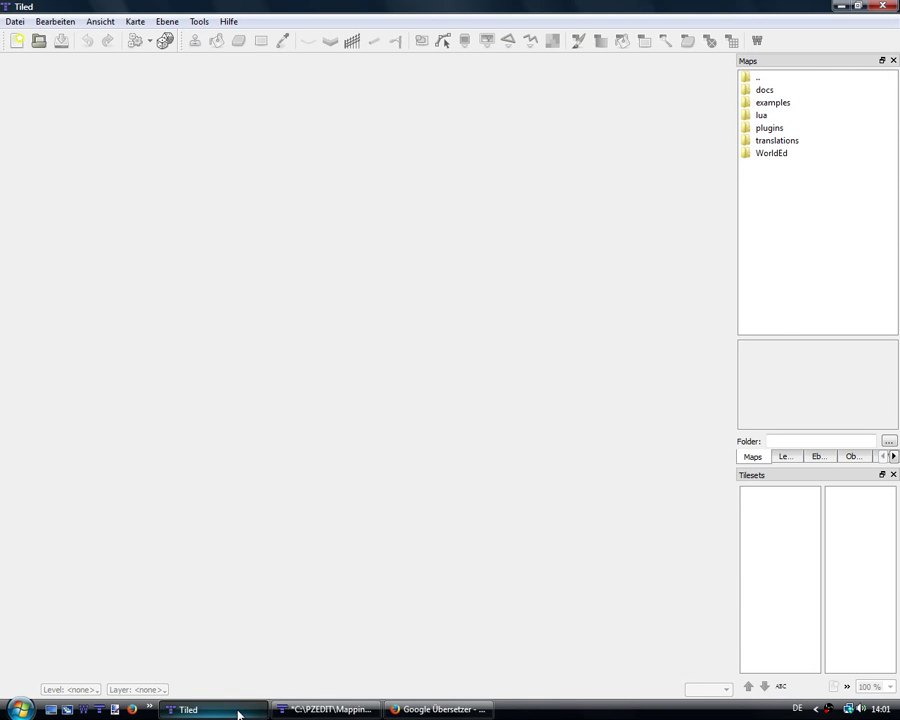
pyautogui.click(325, 709)
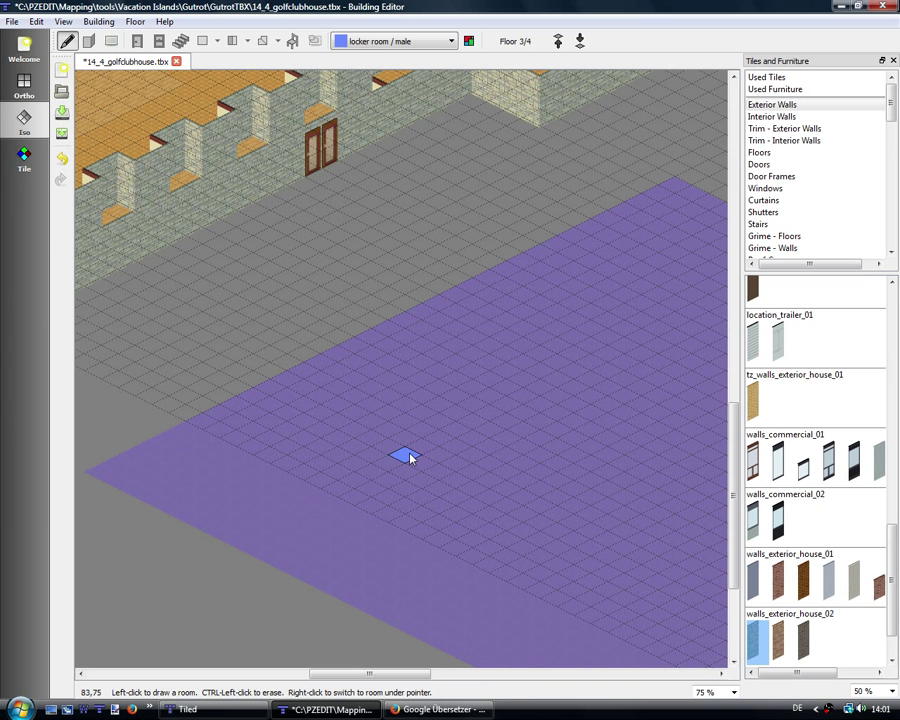
pyautogui.scroll(-3, 408, 457)
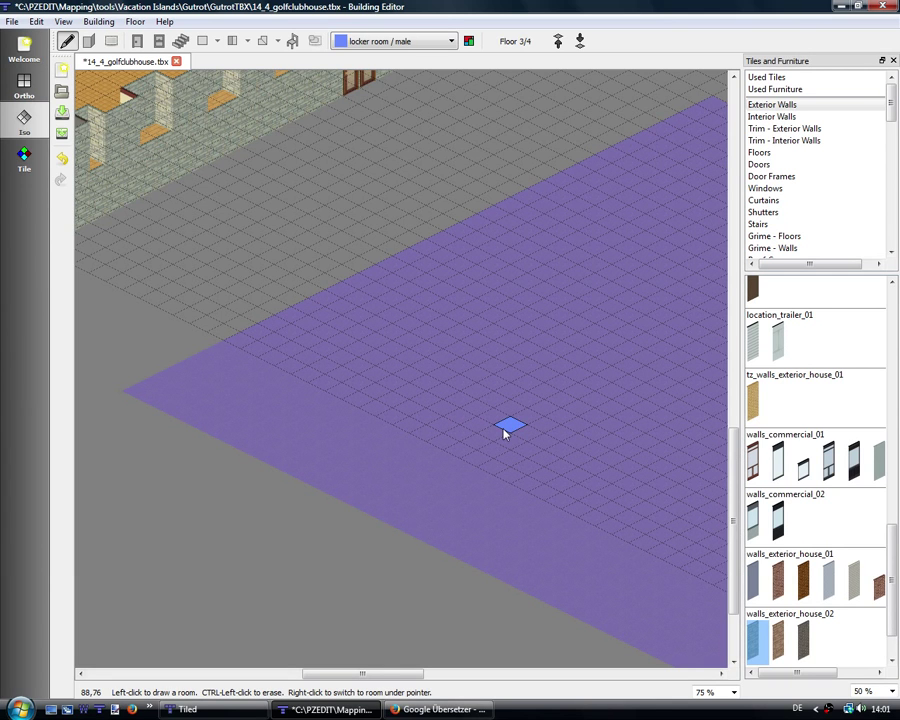
pyautogui.moveTo(506, 362); pyautogui.dragTo(155, 440)
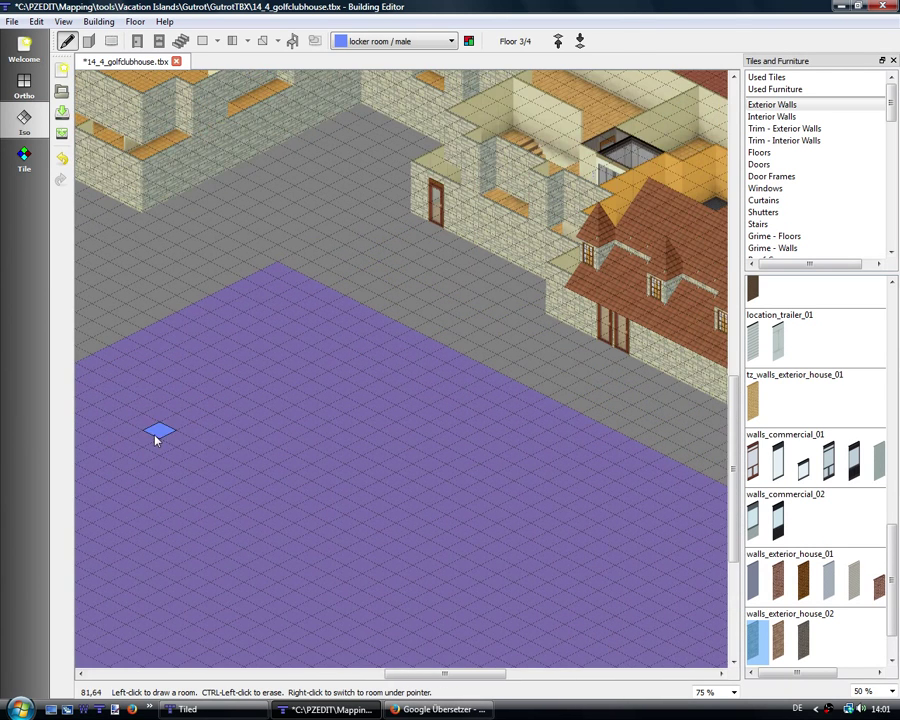
pyautogui.moveTo(306, 434)
pyautogui.mouseDown()
pyautogui.moveTo(338, 416)
pyautogui.moveTo(290, 530)
pyautogui.moveTo(106, 472)
pyautogui.moveTo(171, 442)
pyautogui.moveTo(145, 484)
pyautogui.moveTo(142, 512)
pyautogui.moveTo(201, 485)
pyautogui.moveTo(227, 424)
pyautogui.moveTo(237, 344)
pyautogui.mouseUp()
pyautogui.moveTo(177, 451)
pyautogui.mouseDown()
pyautogui.moveTo(239, 428)
pyautogui.moveTo(177, 436)
pyautogui.mouseUp()
pyautogui.moveTo(470, 510); pyautogui.dragTo(396, 522)
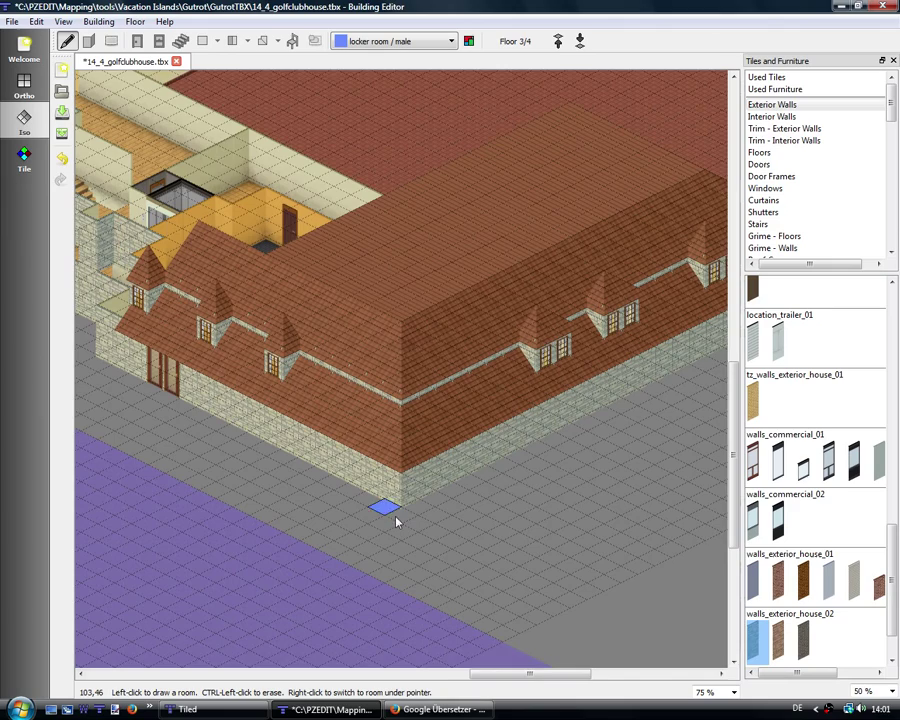
pyautogui.moveTo(510, 483)
pyautogui.mouseDown()
pyautogui.moveTo(442, 505)
pyautogui.moveTo(524, 513)
pyautogui.moveTo(514, 538)
pyautogui.moveTo(536, 508)
pyautogui.mouseUp()
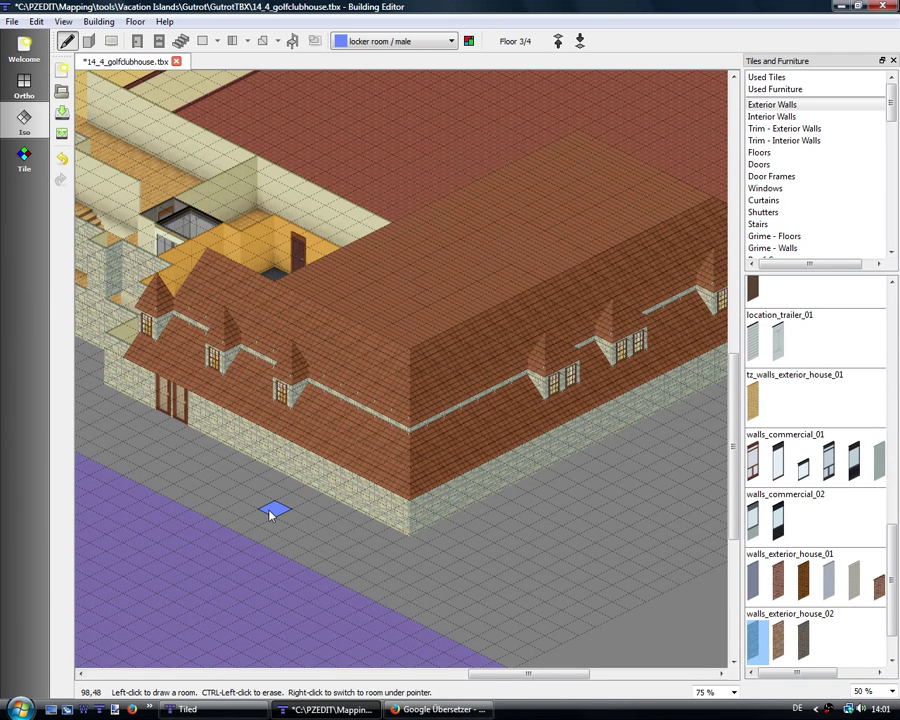
pyautogui.moveTo(274, 514)
pyautogui.mouseDown()
pyautogui.moveTo(305, 488)
pyautogui.moveTo(333, 484)
pyautogui.mouseUp()
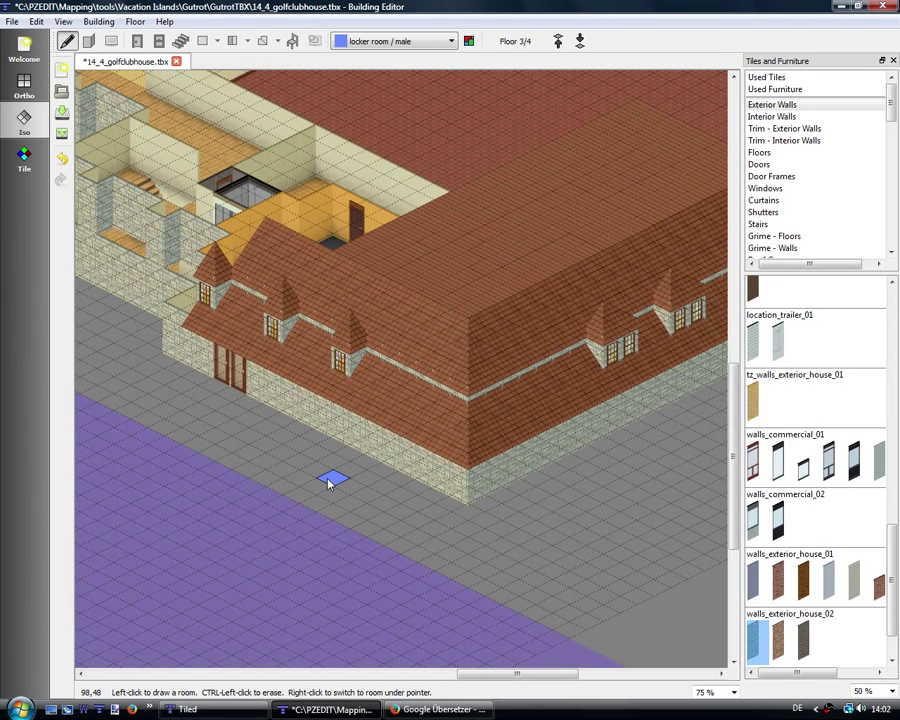